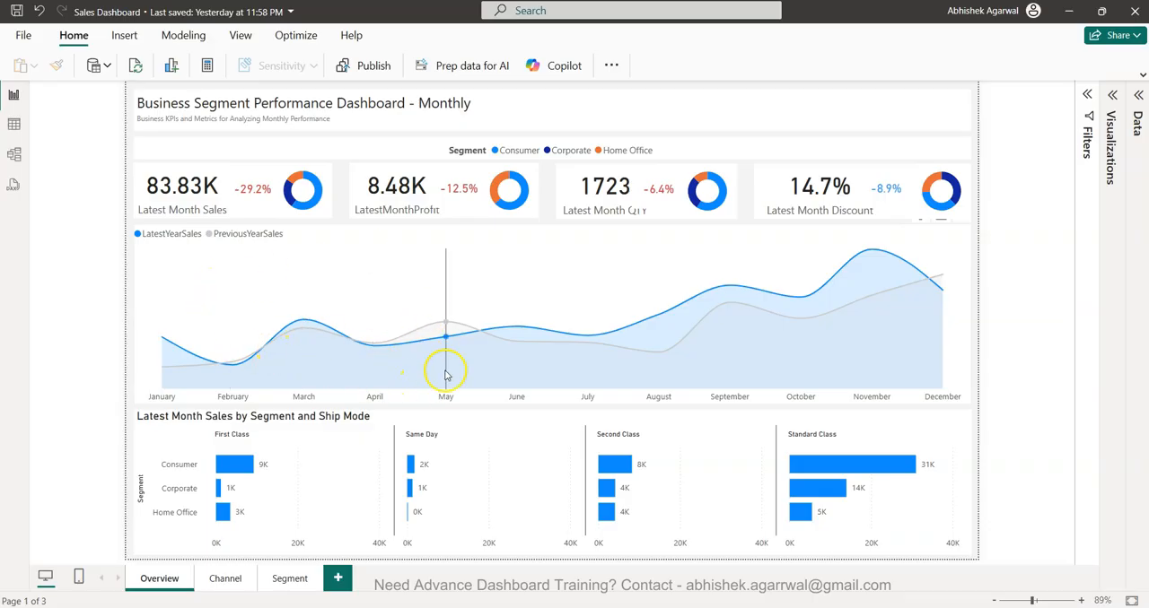
- Switch to Google Sheets and look through the Datasets list and the Power BI Tutorials - DST feature list
{"action": "mouse_move", "coordinate": [447, 381]}
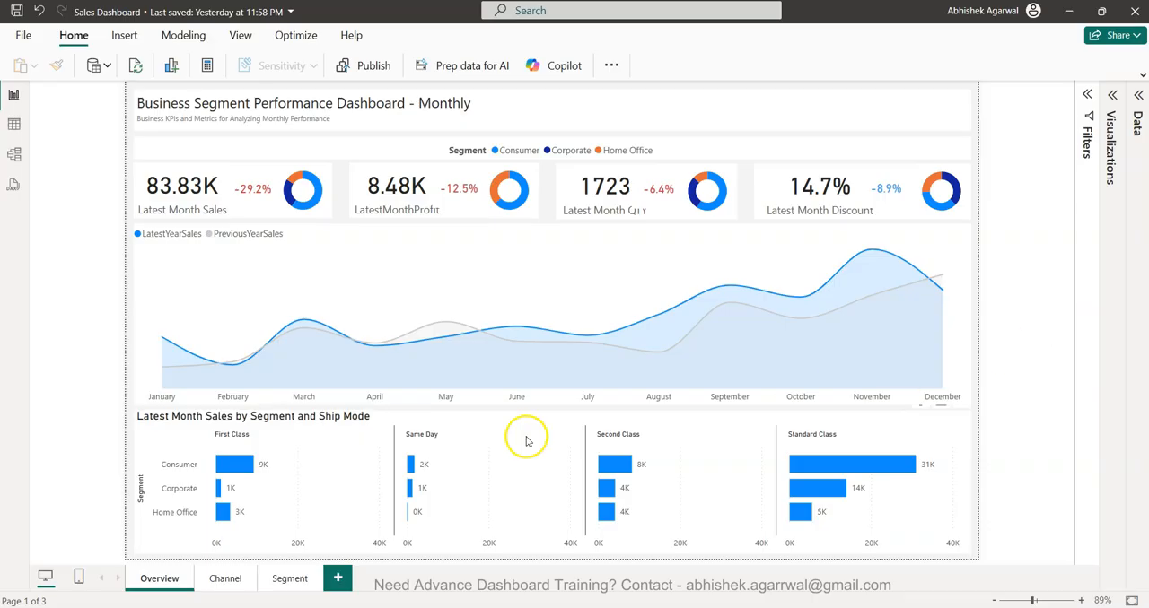
{"action": "mouse_move", "coordinate": [442, 321]}
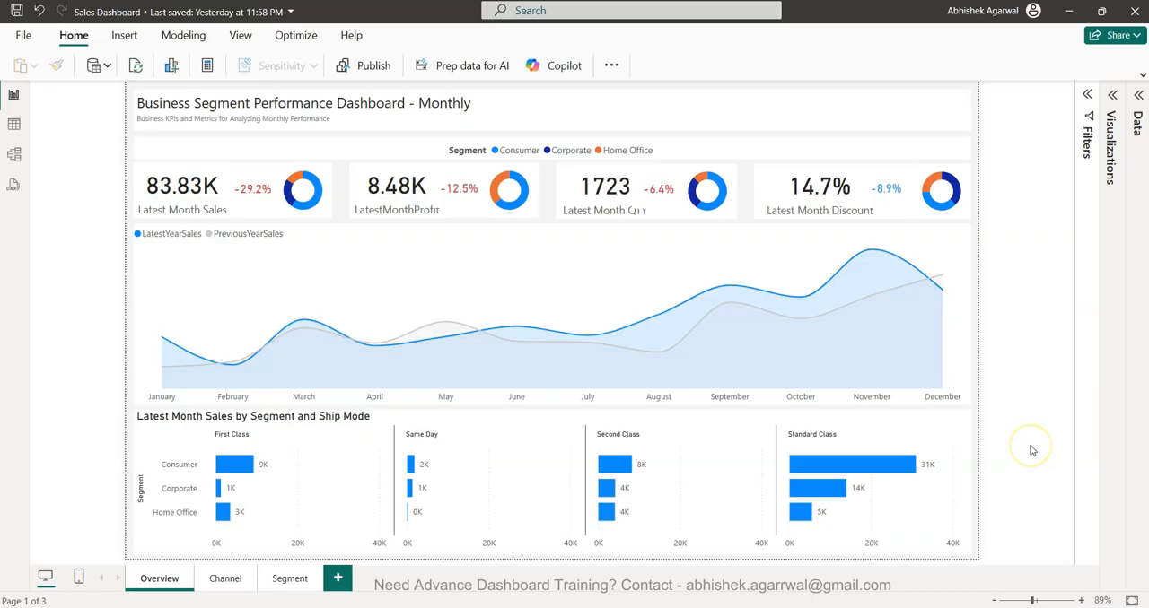
{"action": "mouse_move", "coordinate": [778, 607]}
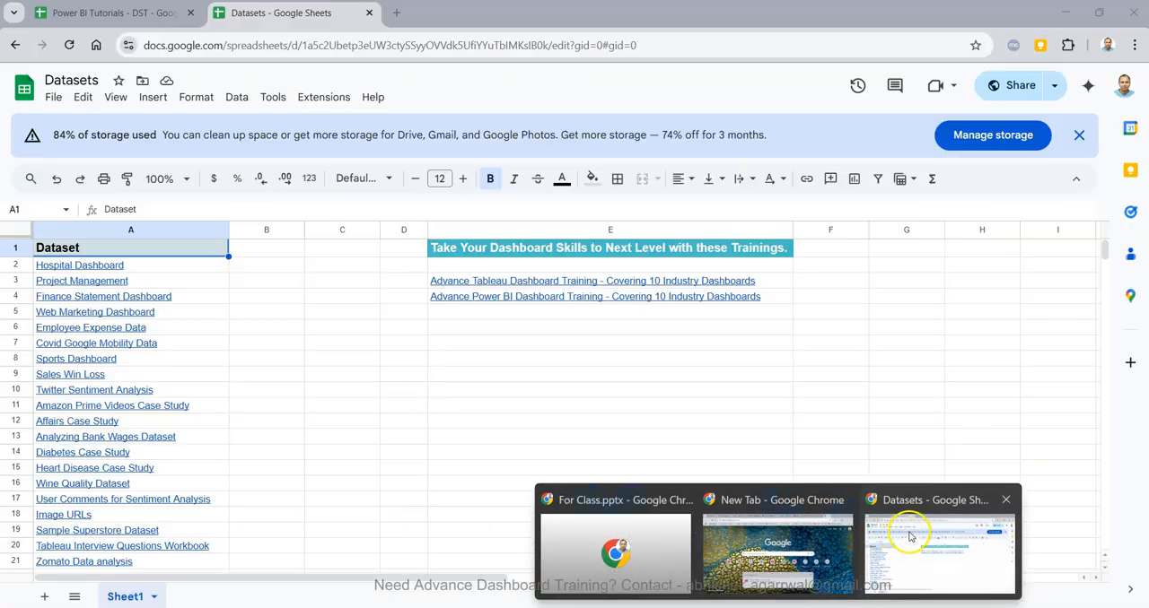
{"action": "left_click", "coordinate": [910, 539]}
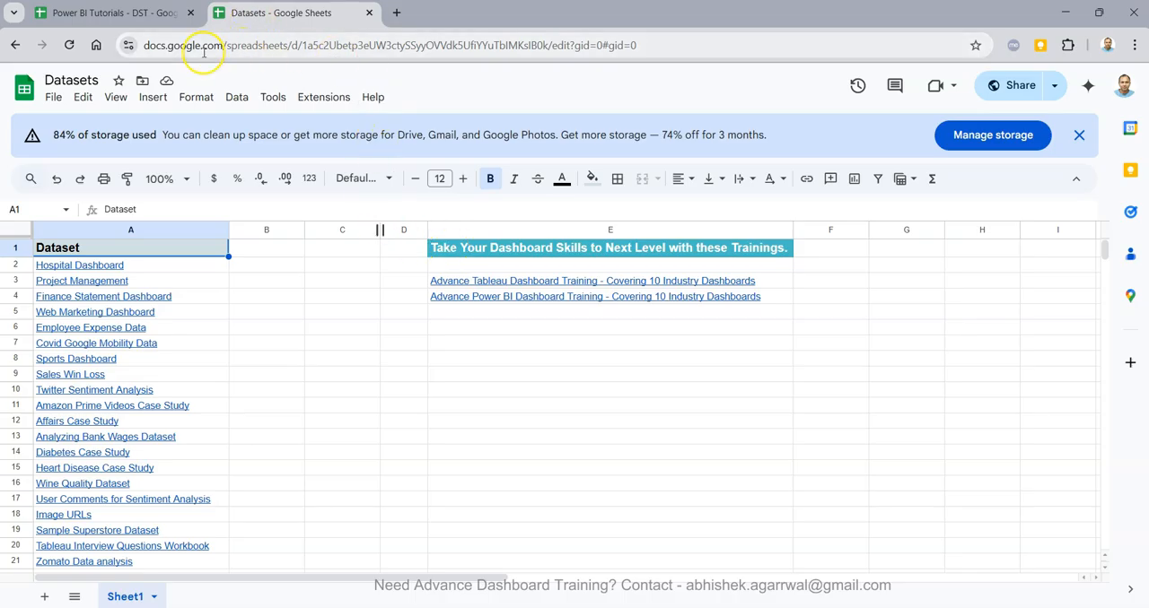
{"action": "scroll", "coordinate": [173, 380], "scroll_direction": "down", "scroll_amount": 4}
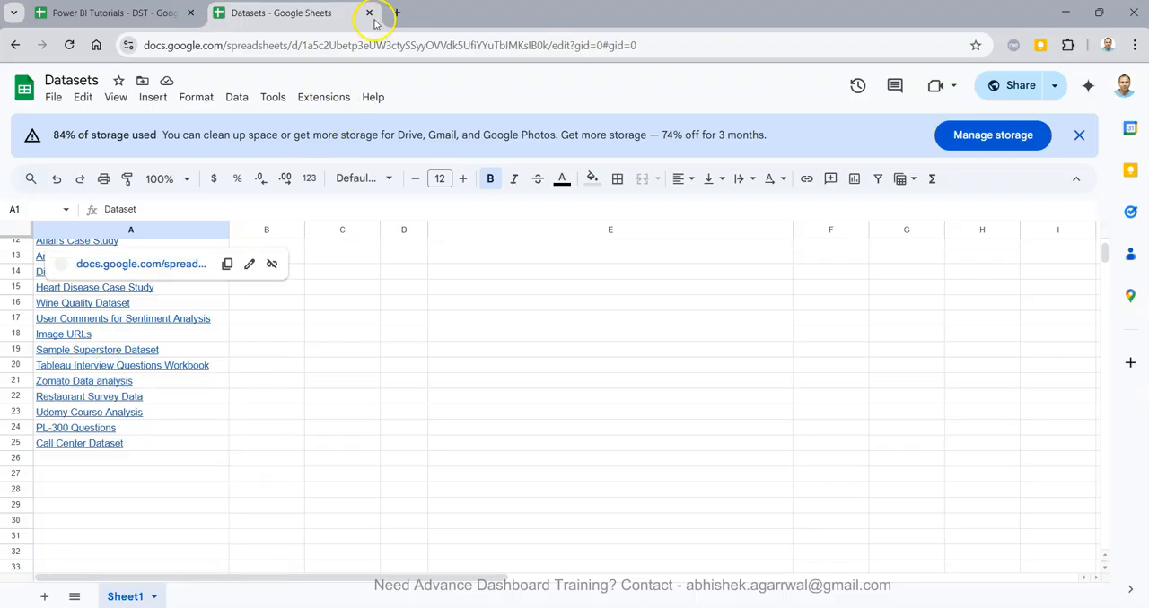
{"action": "left_click", "coordinate": [158, 16]}
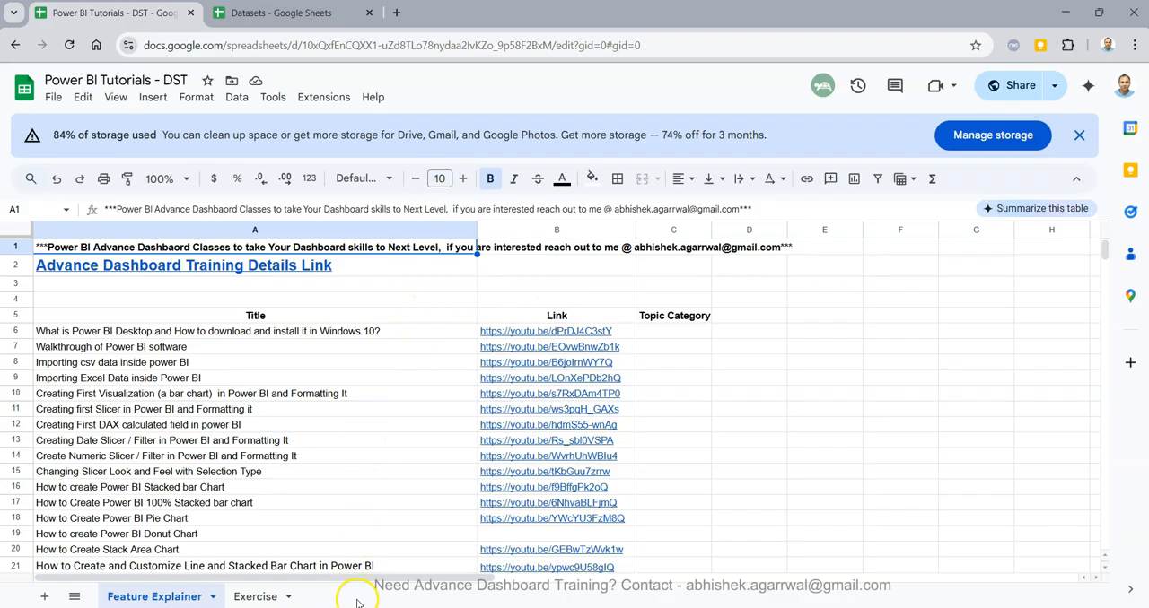
{"action": "left_click", "coordinate": [359, 561]}
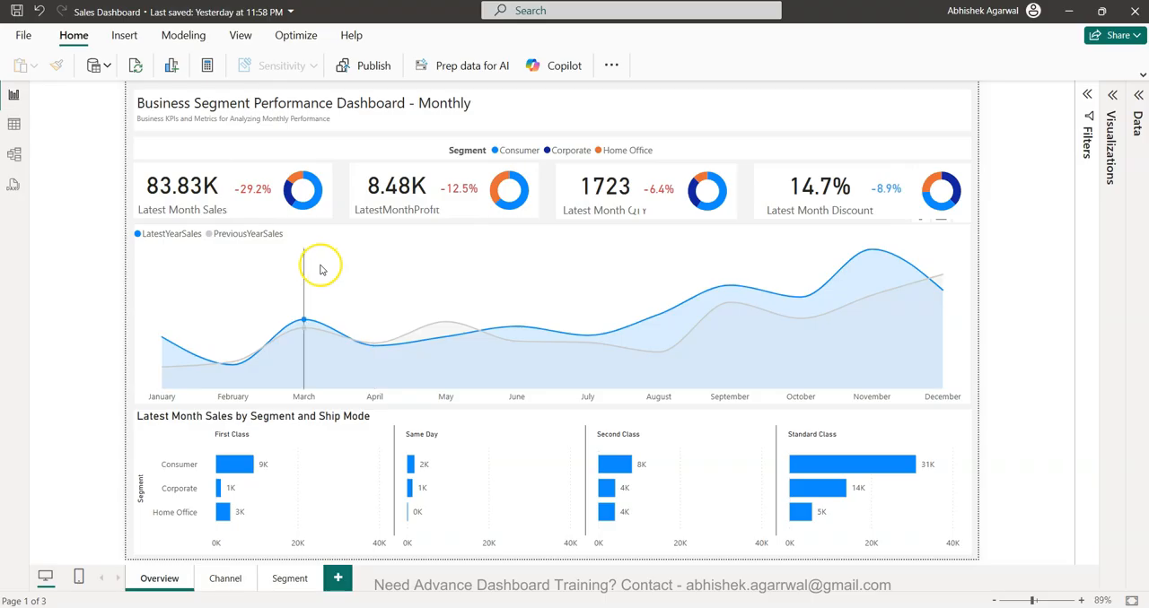
- Return to the Sales Dashboard report and examine the chart comparing latest and previous year sales by month
{"action": "mouse_move", "coordinate": [316, 266]}
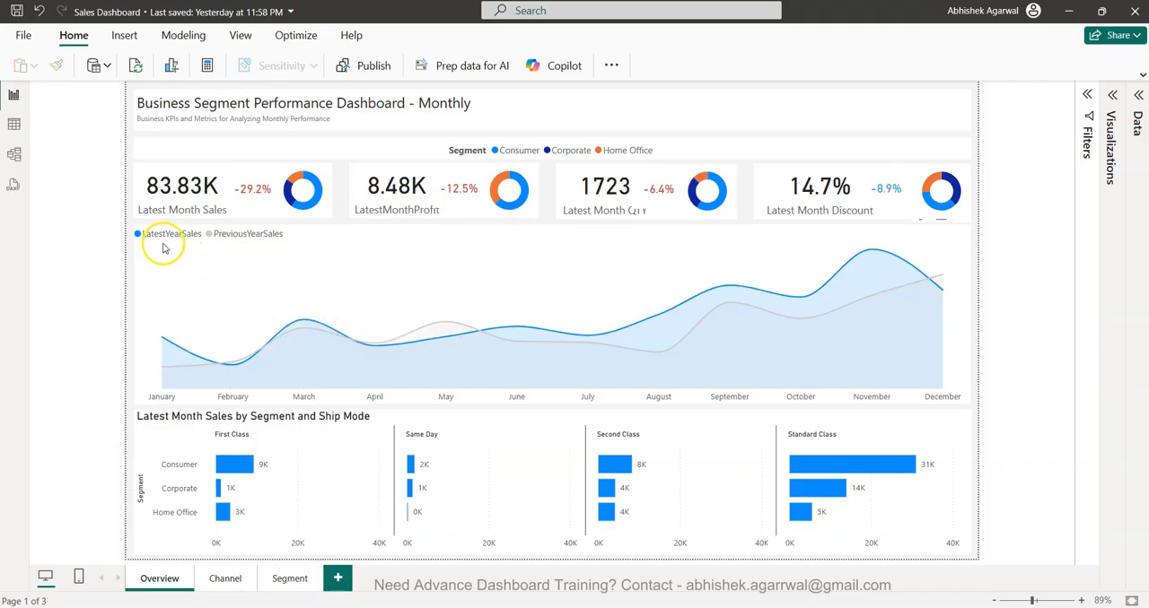
{"action": "mouse_move", "coordinate": [224, 257]}
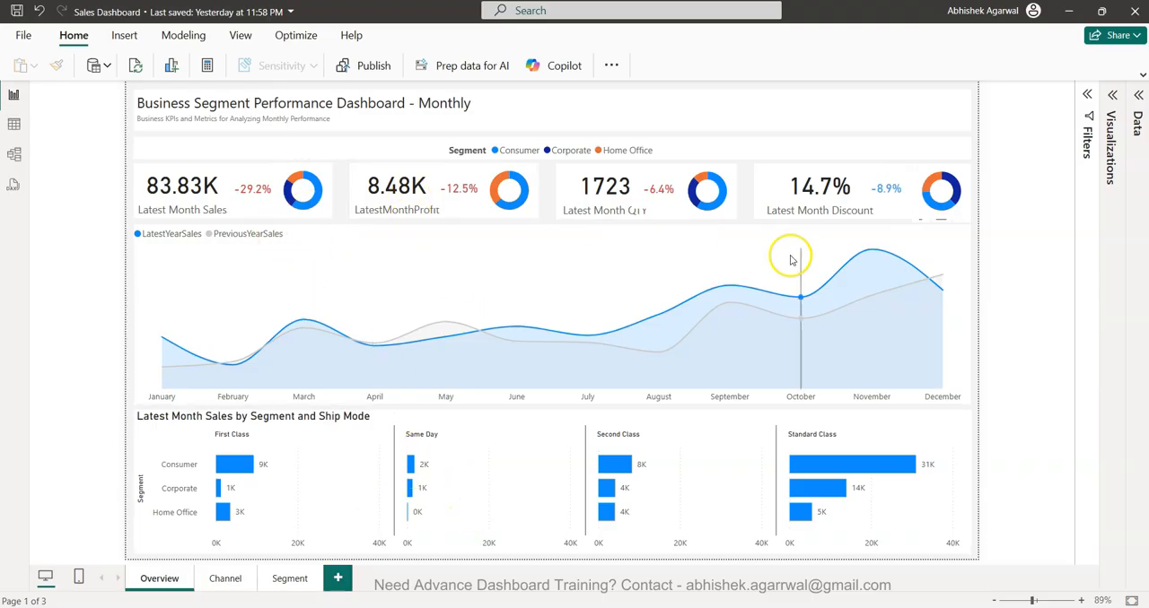
{"action": "mouse_move", "coordinate": [792, 260]}
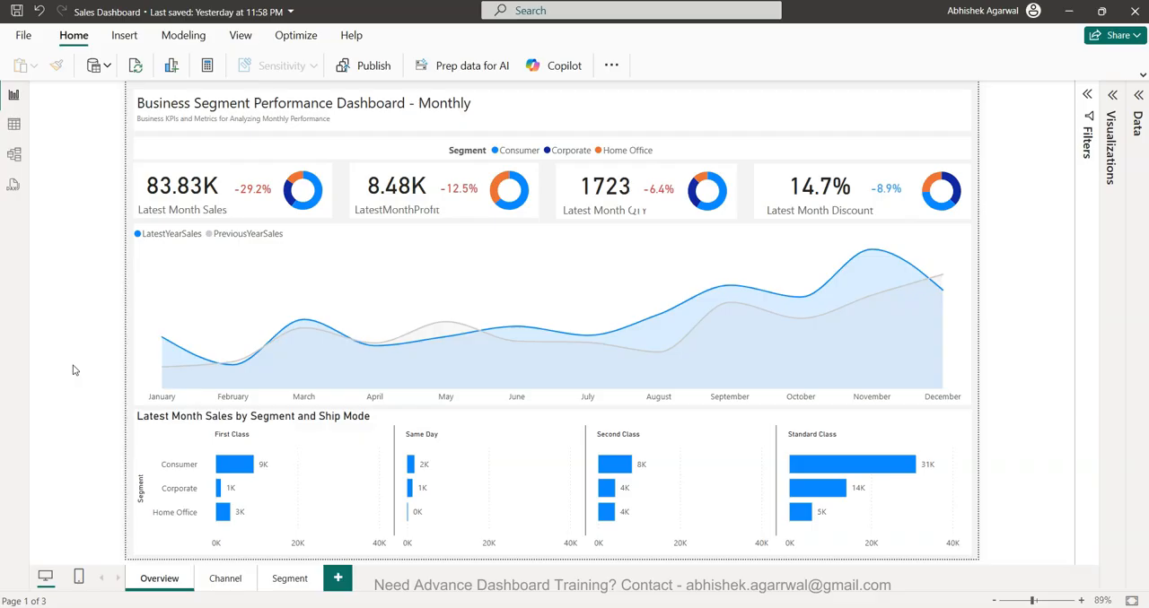
- Create a new blank report
{"action": "left_click", "coordinate": [24, 35]}
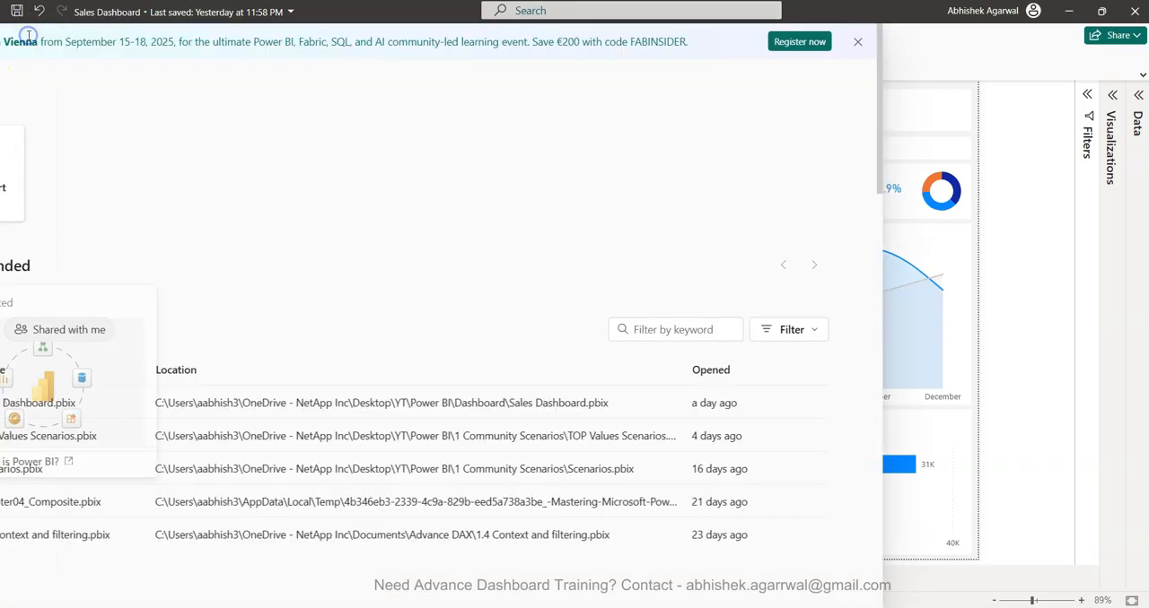
{"action": "left_click", "coordinate": [226, 165]}
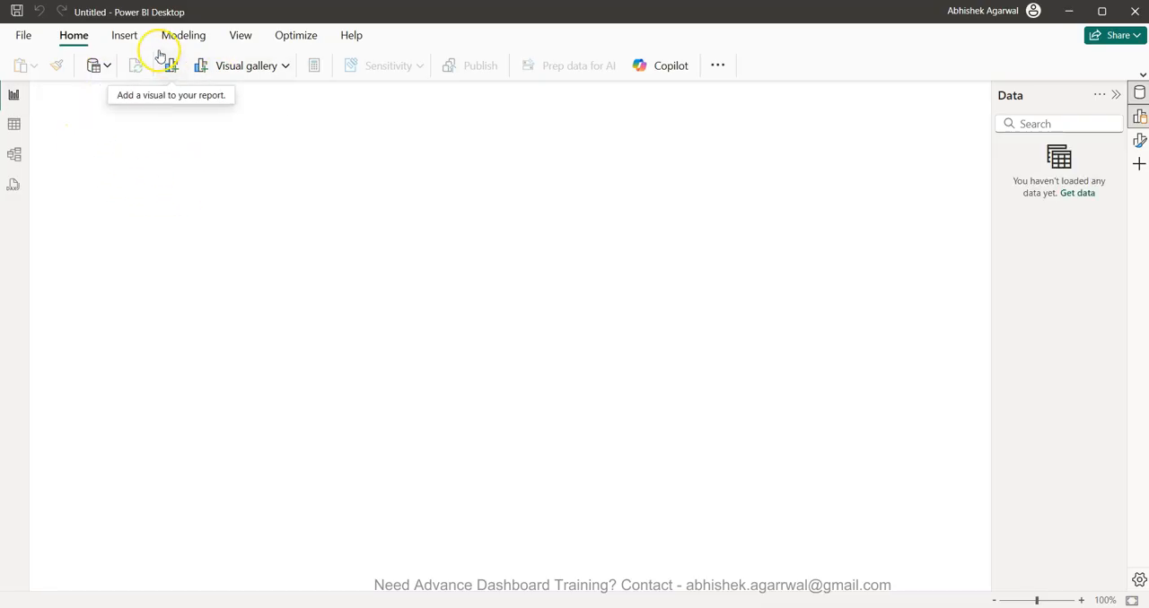
{"action": "left_click", "coordinate": [106, 68]}
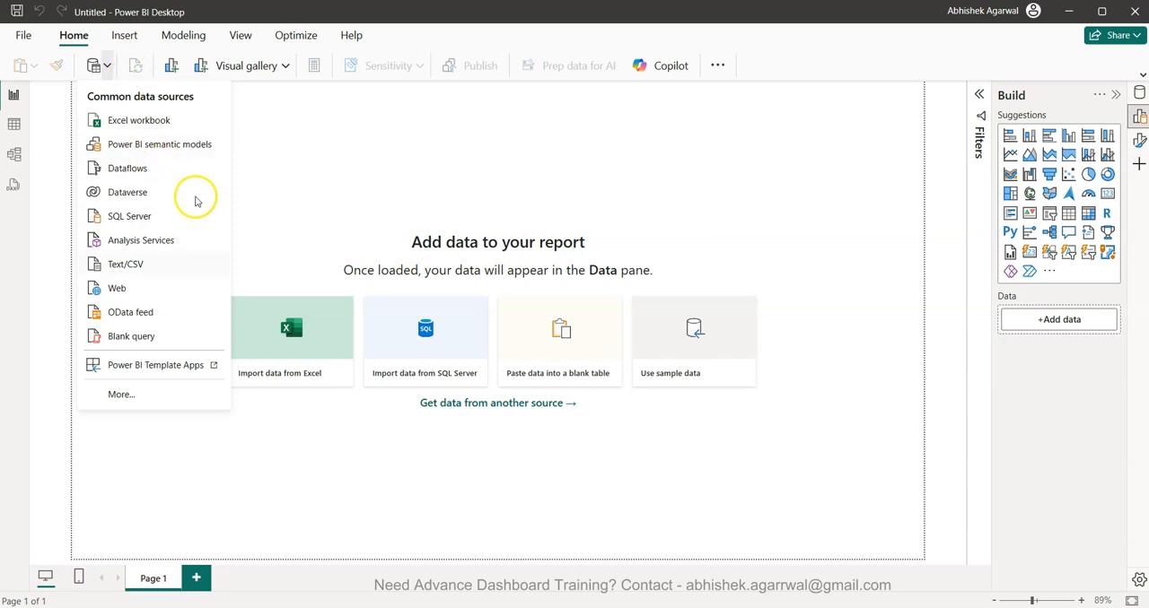
{"action": "left_click", "coordinate": [908, 261]}
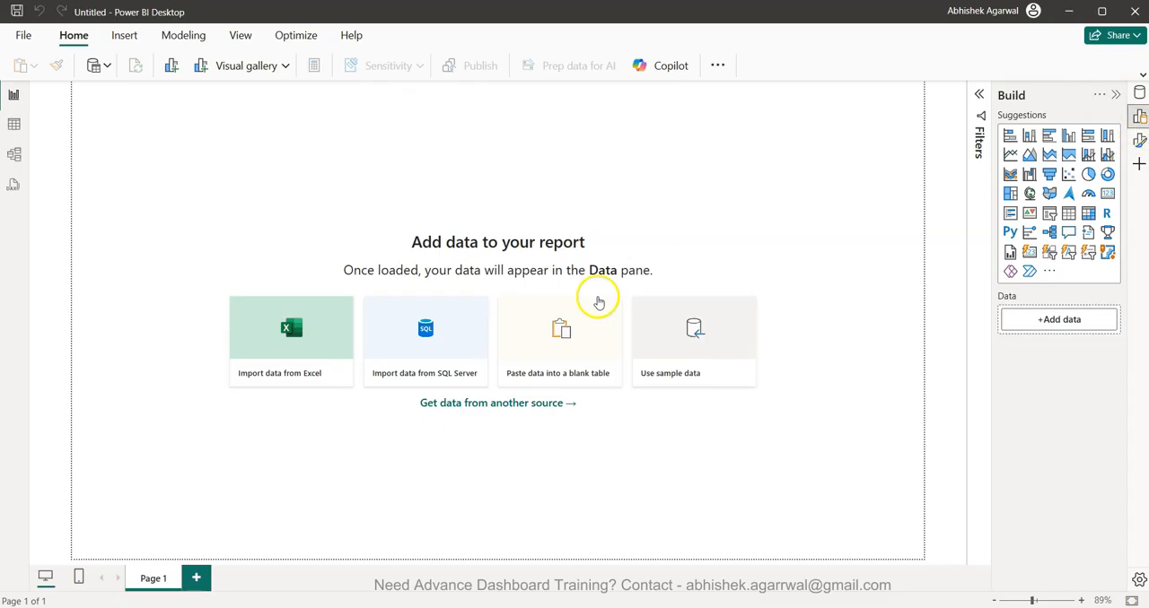
- Disable the On-object interaction preview feature in the global options and accept the restart notice
{"action": "left_click", "coordinate": [24, 38]}
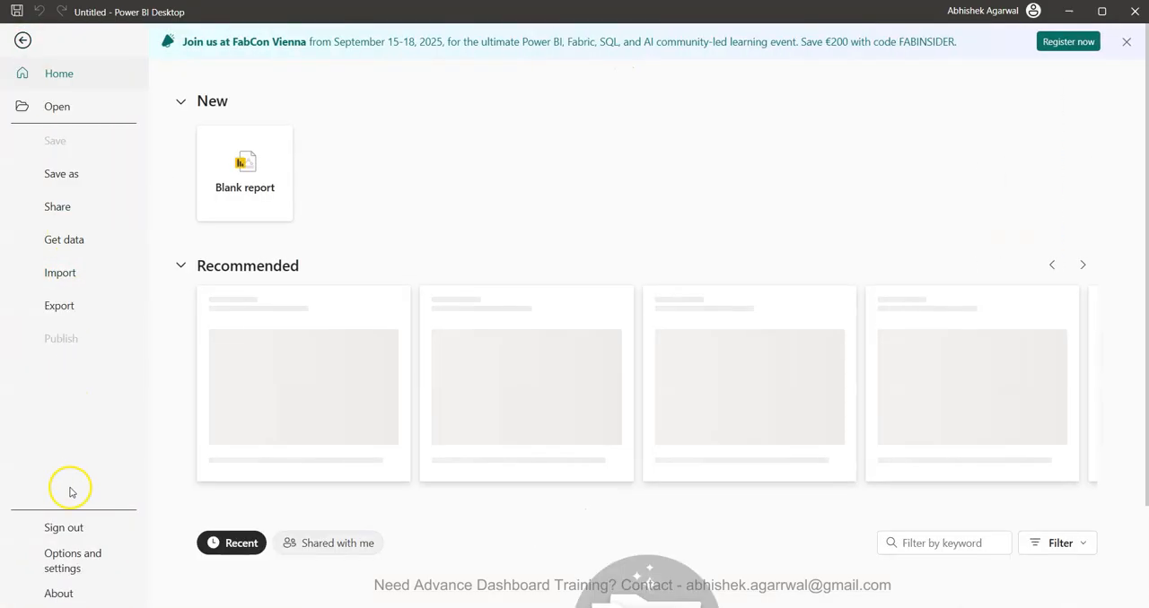
{"action": "left_click", "coordinate": [80, 556]}
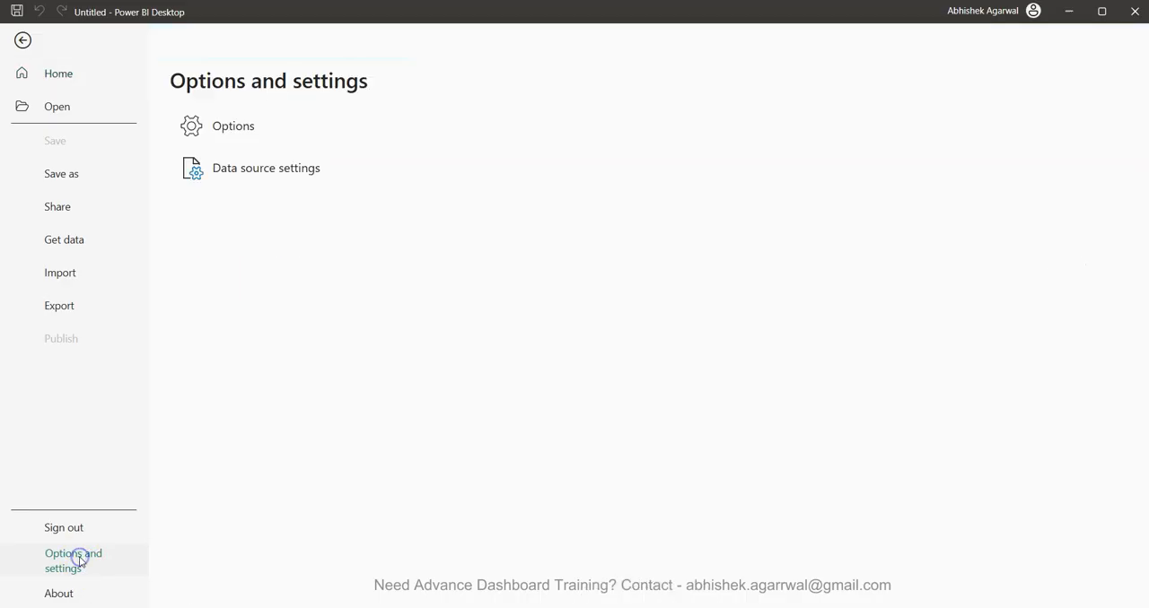
{"action": "left_click", "coordinate": [228, 126]}
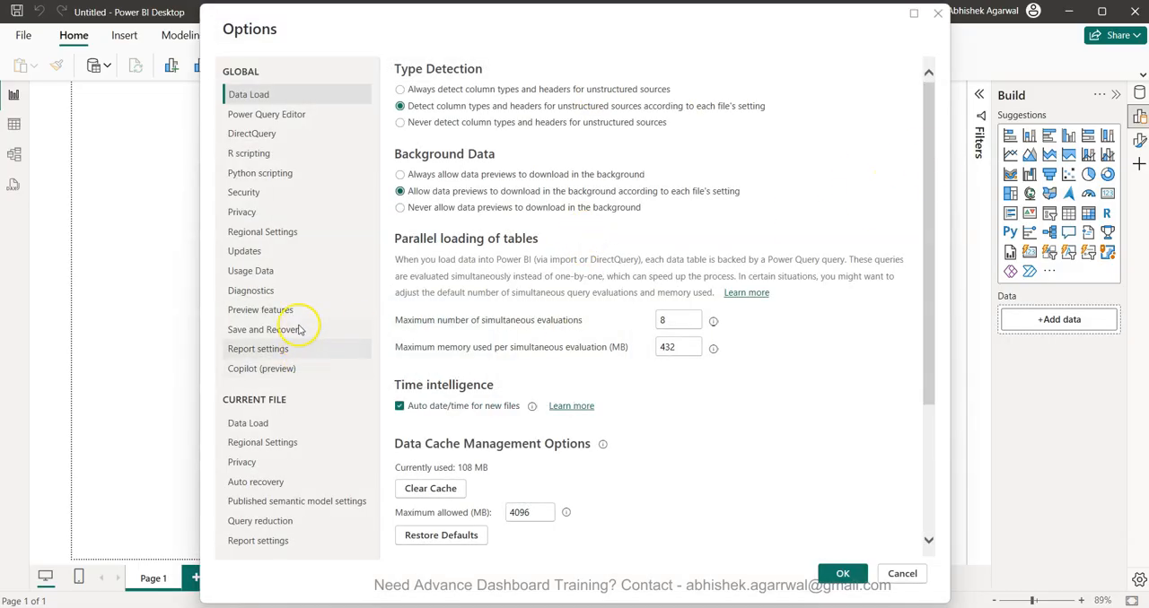
{"action": "scroll", "coordinate": [456, 160], "scroll_direction": "down", "scroll_amount": 1}
{"action": "scroll", "coordinate": [457, 159], "scroll_direction": "up", "scroll_amount": 1}
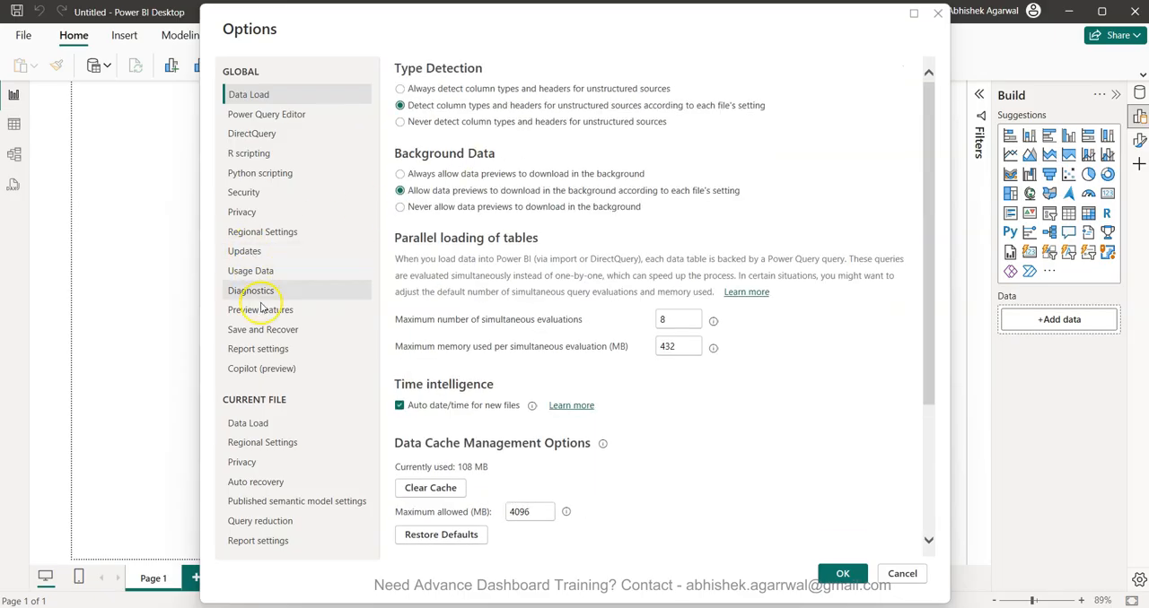
{"action": "left_click", "coordinate": [261, 310]}
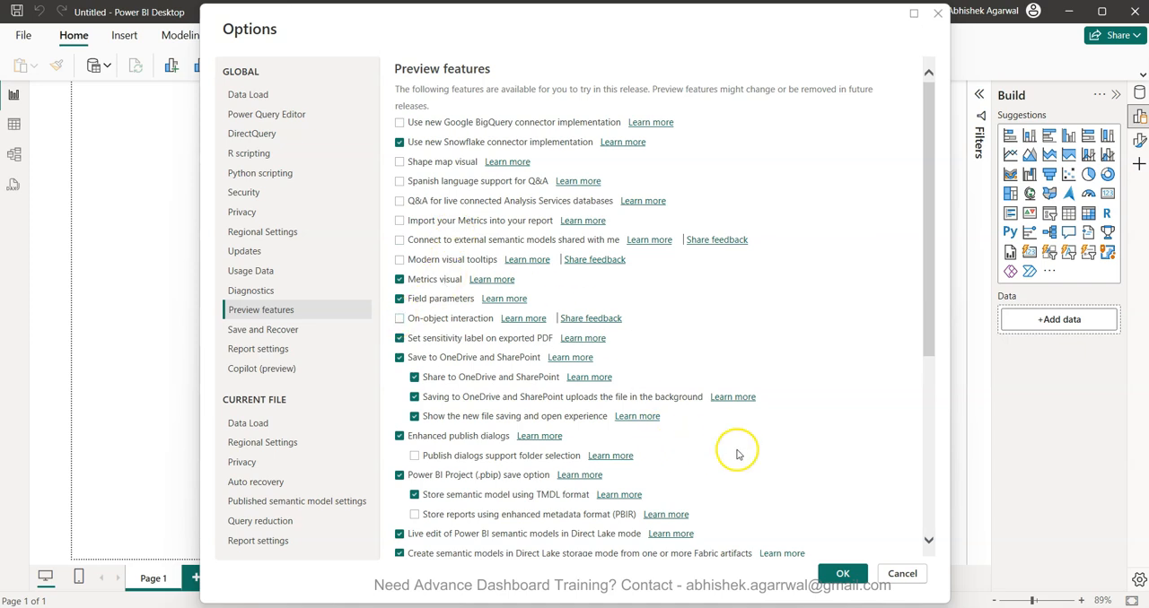
{"action": "left_click", "coordinate": [840, 575]}
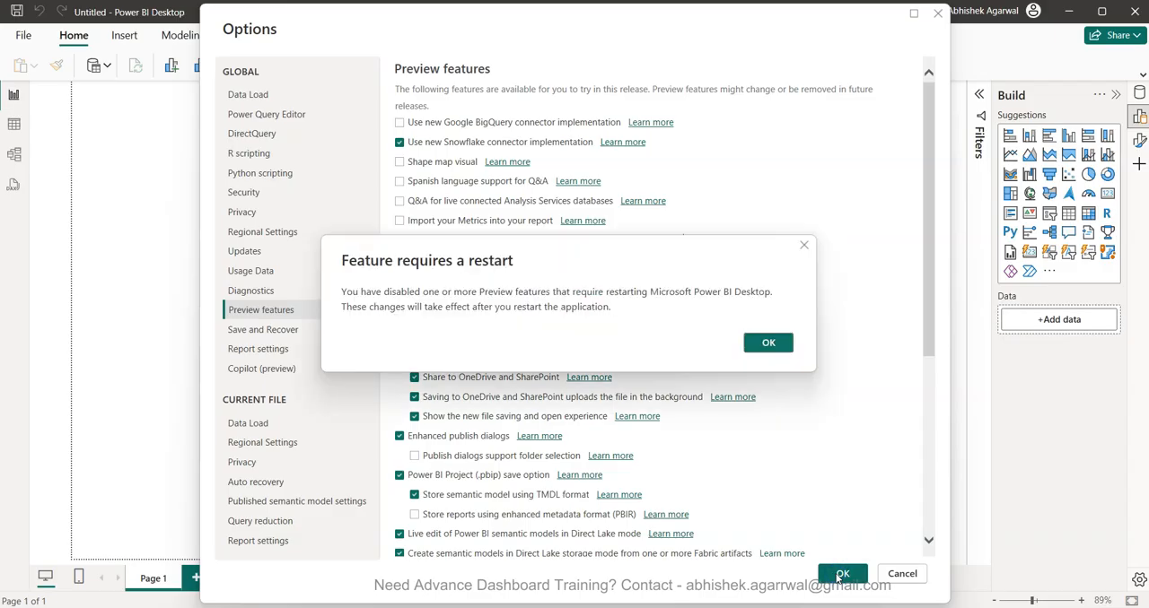
{"action": "left_click", "coordinate": [764, 342]}
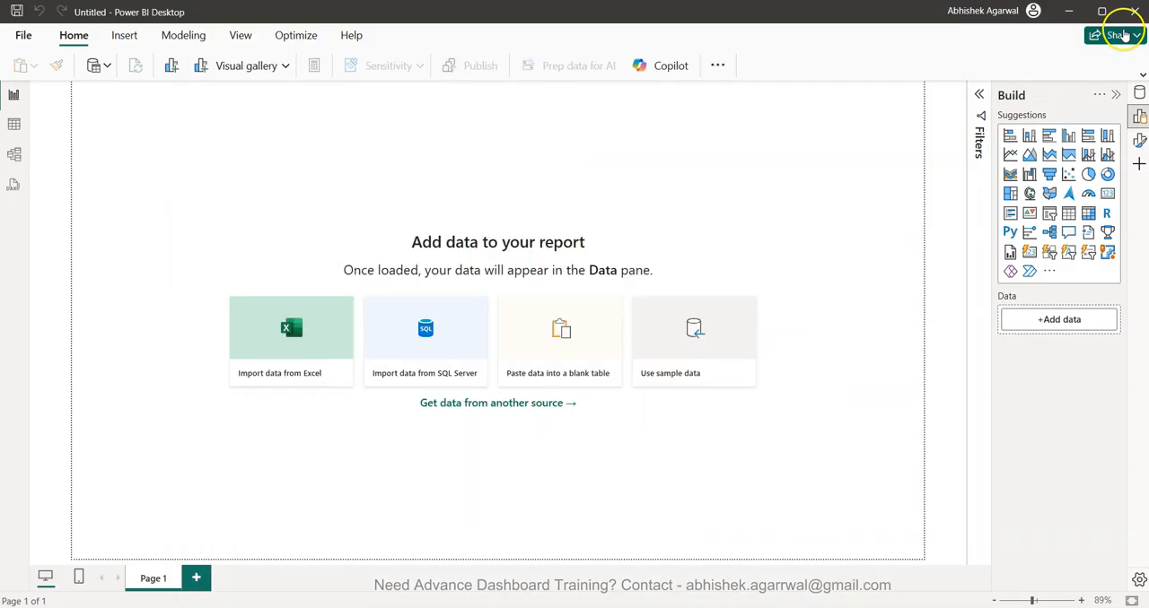
- Start another blank report and connect it to the Excel workbook Sample - Superstore_from_dataset_gsheet in the Downloads folder
{"action": "left_click", "coordinate": [21, 34]}
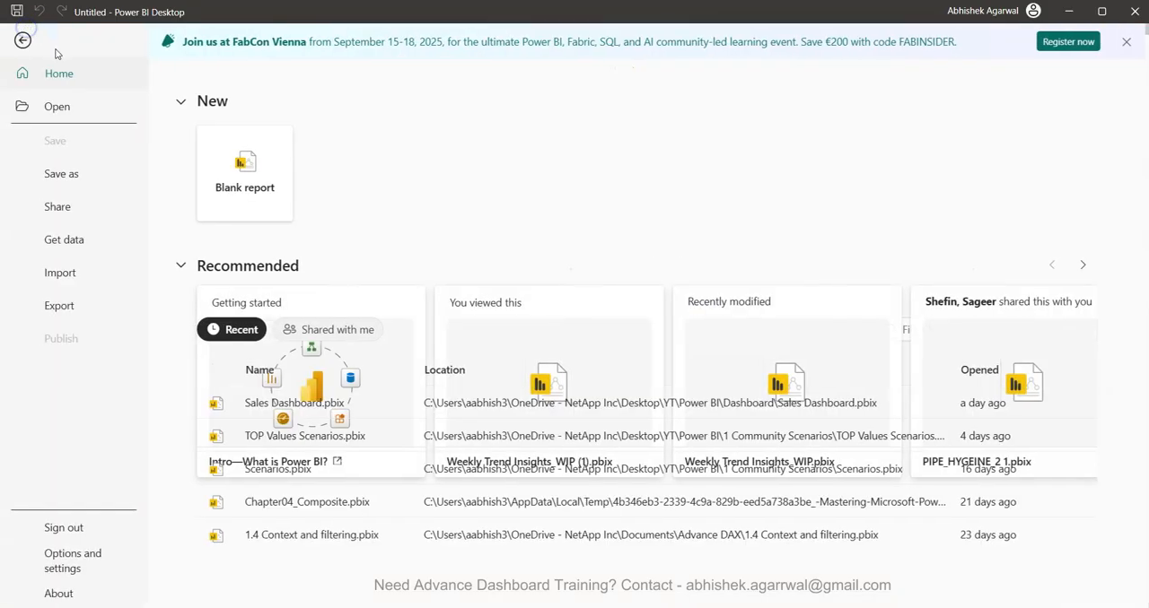
{"action": "left_click", "coordinate": [238, 164]}
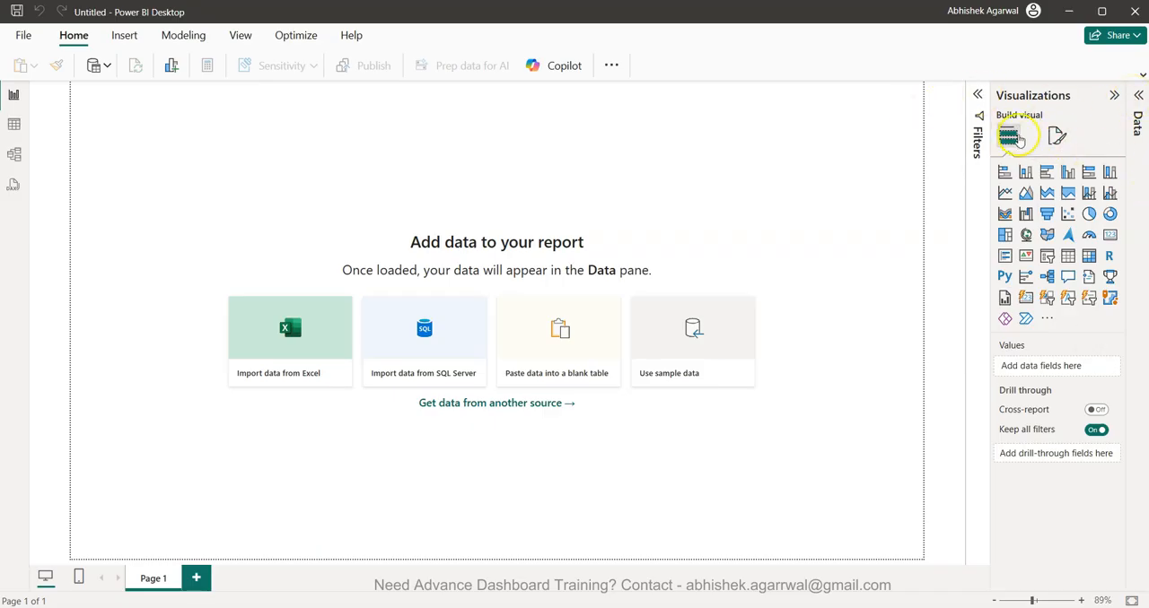
{"action": "left_click", "coordinate": [111, 67]}
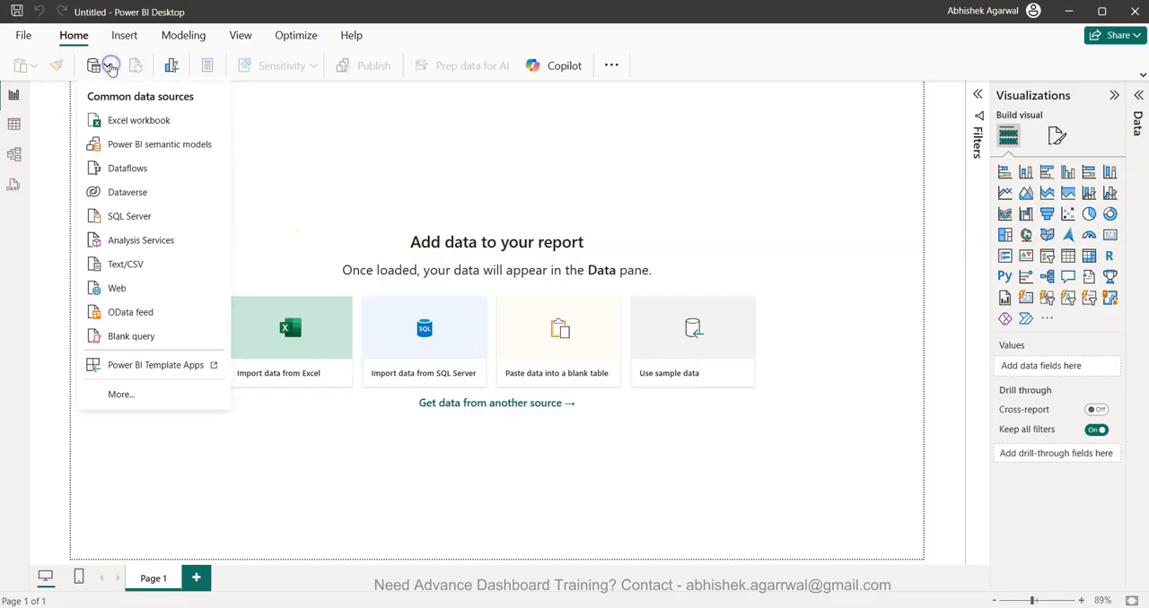
{"action": "left_click", "coordinate": [132, 120]}
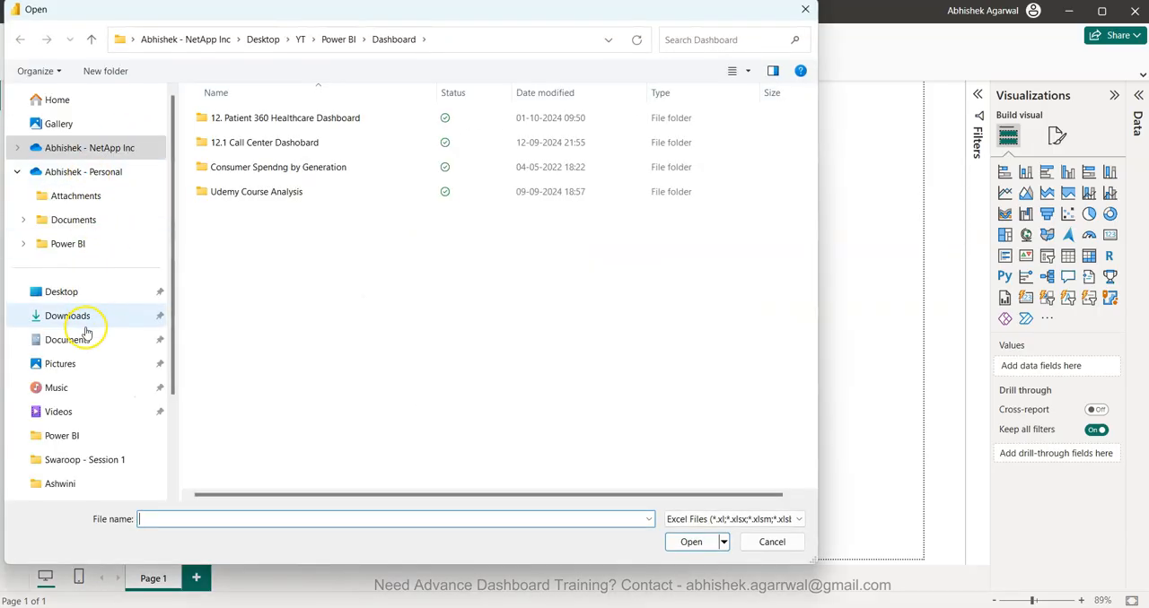
{"action": "left_click", "coordinate": [84, 321]}
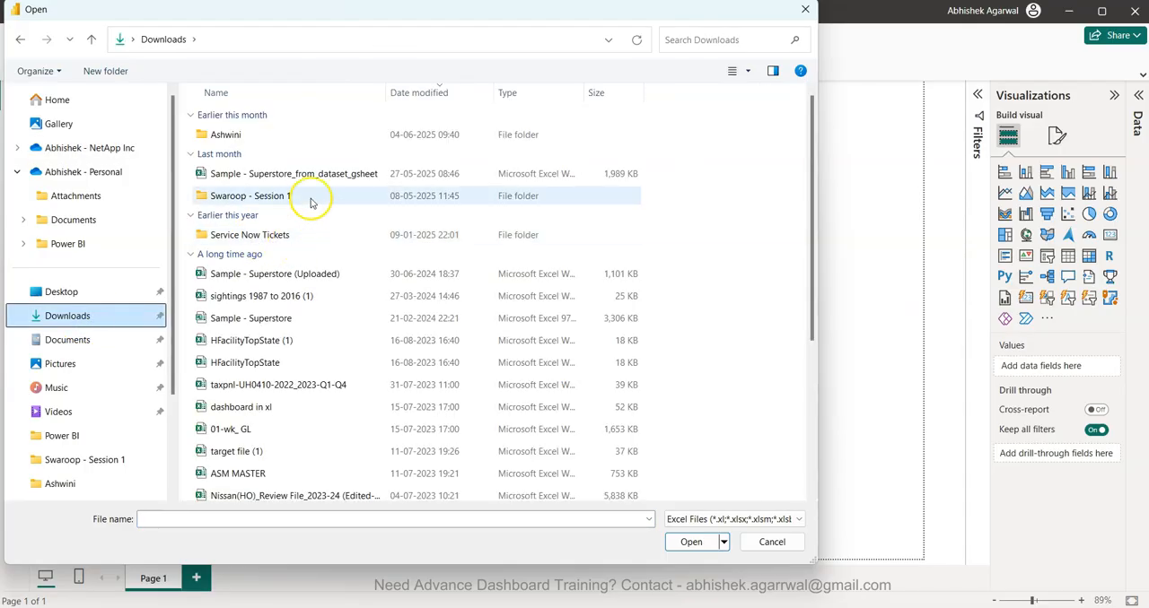
{"action": "double_click", "coordinate": [331, 180]}
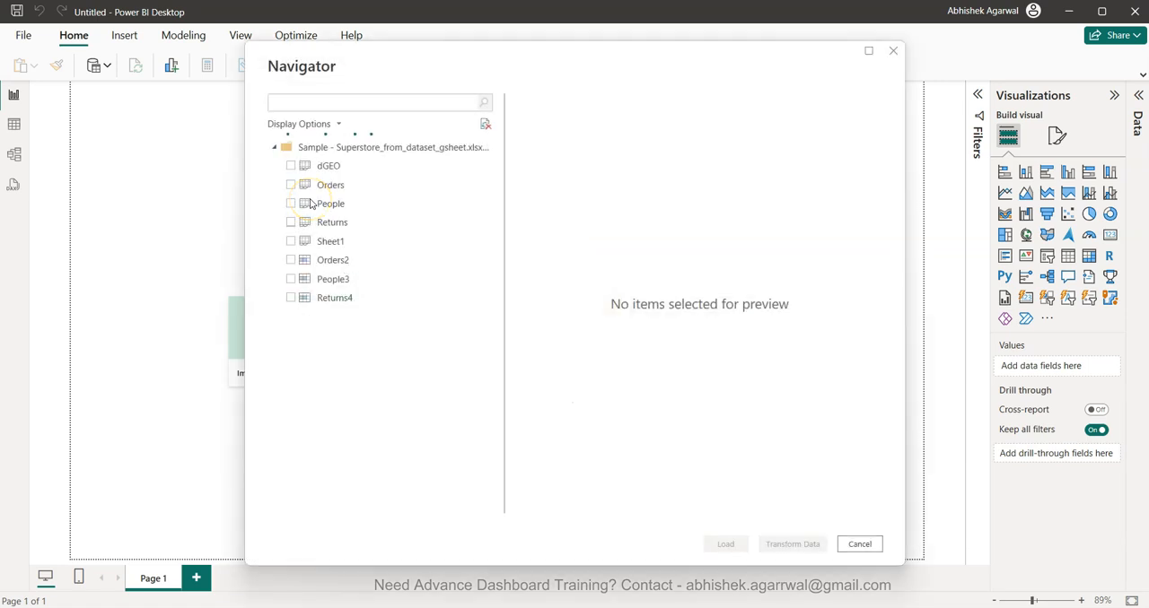
- Preview the Orders sheet's columns, load it into the report, and close the load summary
{"action": "left_click", "coordinate": [290, 185]}
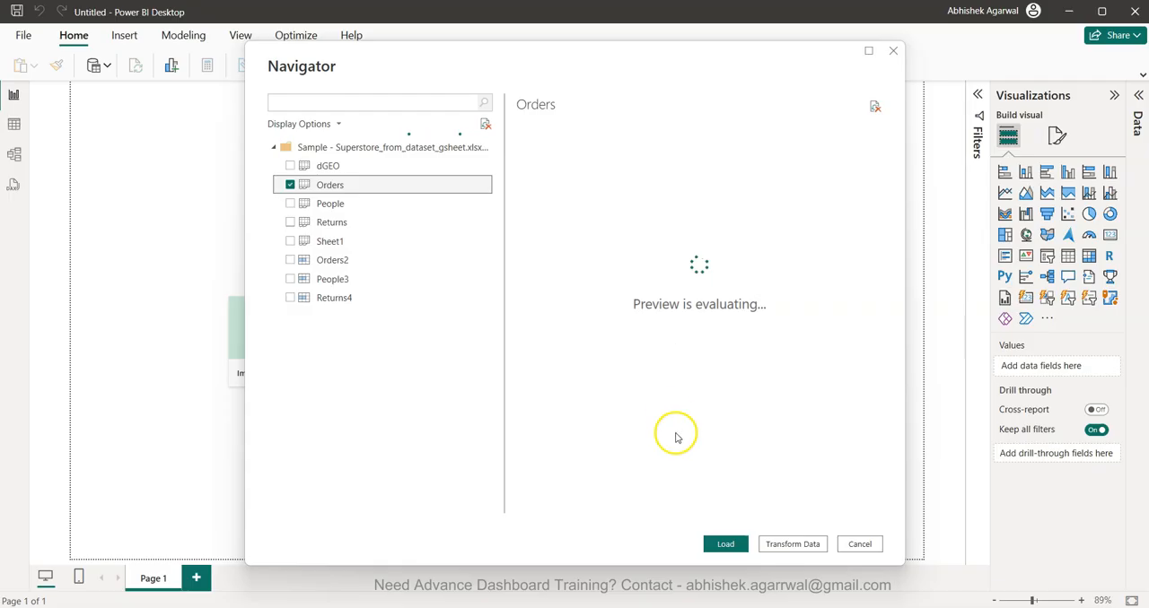
{"action": "scroll", "coordinate": [704, 272], "scroll_direction": "right", "scroll_amount": 5}
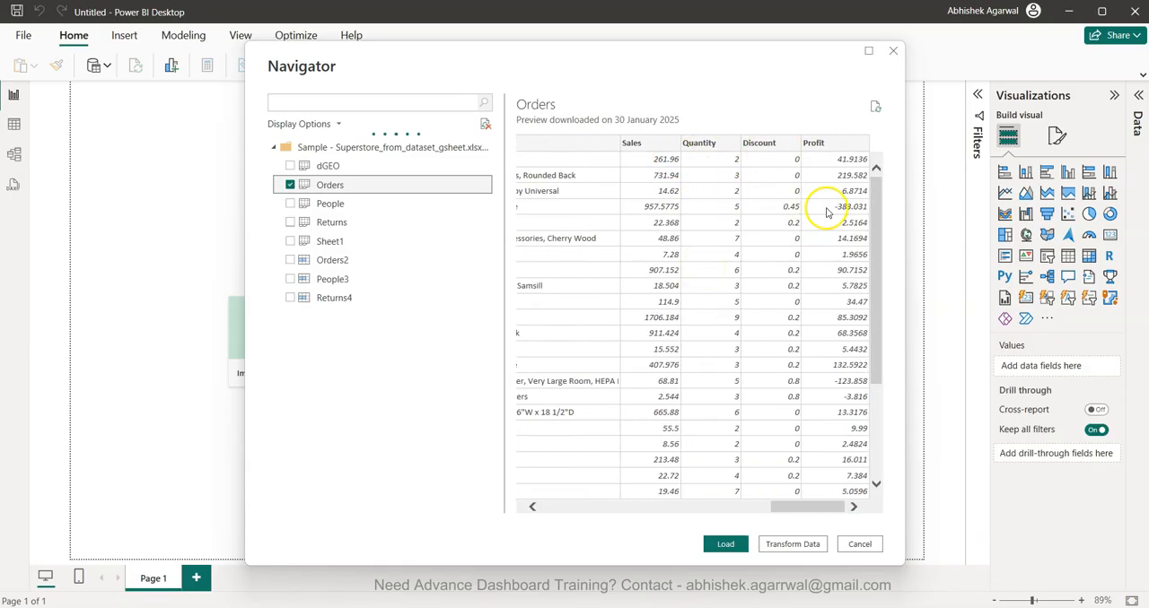
{"action": "scroll", "coordinate": [707, 382], "scroll_direction": "left", "scroll_amount": 2}
{"action": "scroll", "coordinate": [707, 381], "scroll_direction": "left", "scroll_amount": 8}
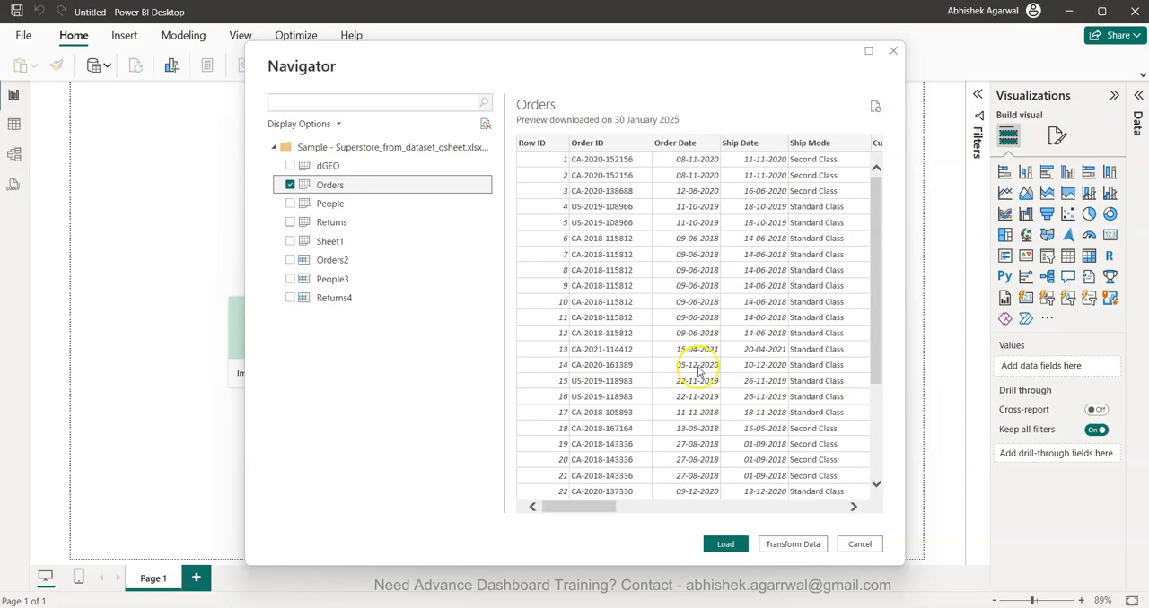
{"action": "left_click", "coordinate": [720, 548]}
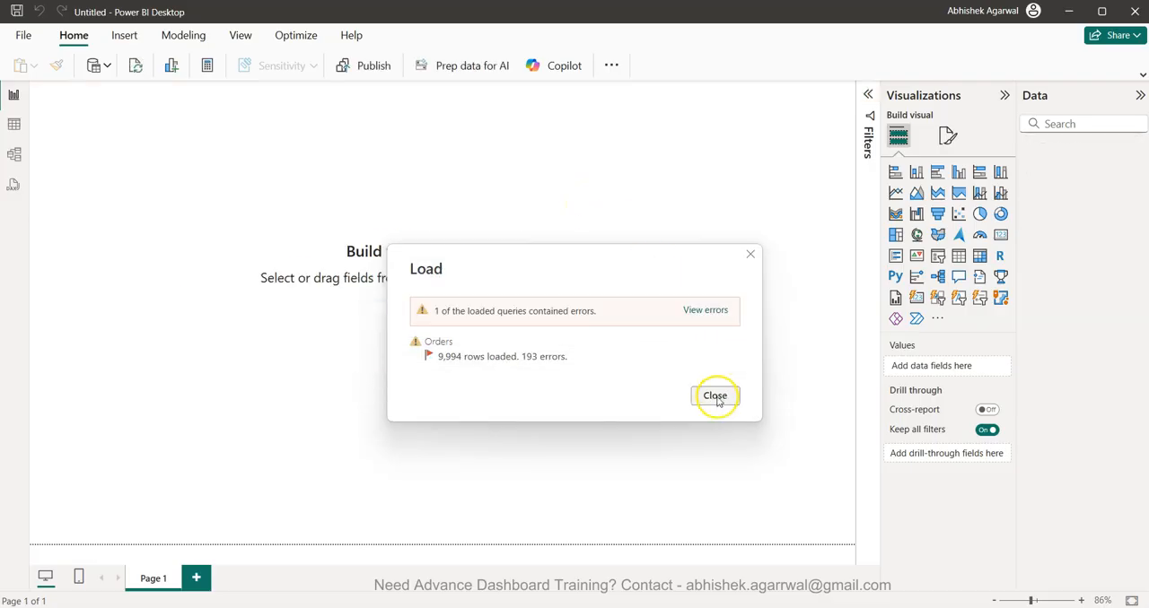
{"action": "left_click", "coordinate": [715, 397]}
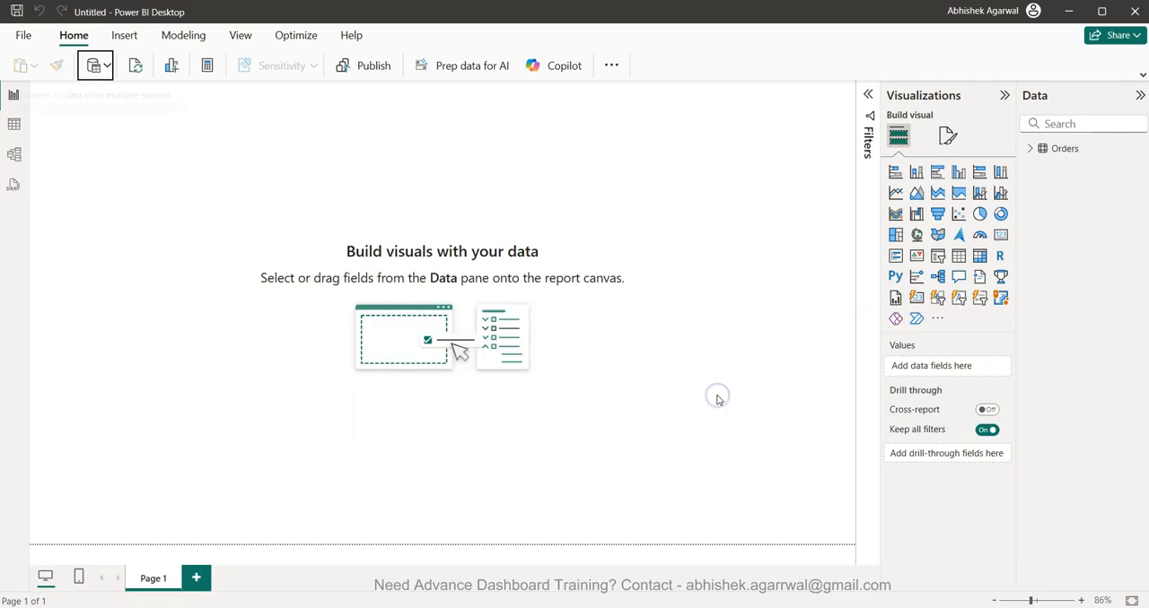
- Expand the Orders table and its Ship Date field to review the available fields
{"action": "left_click", "coordinate": [1029, 149]}
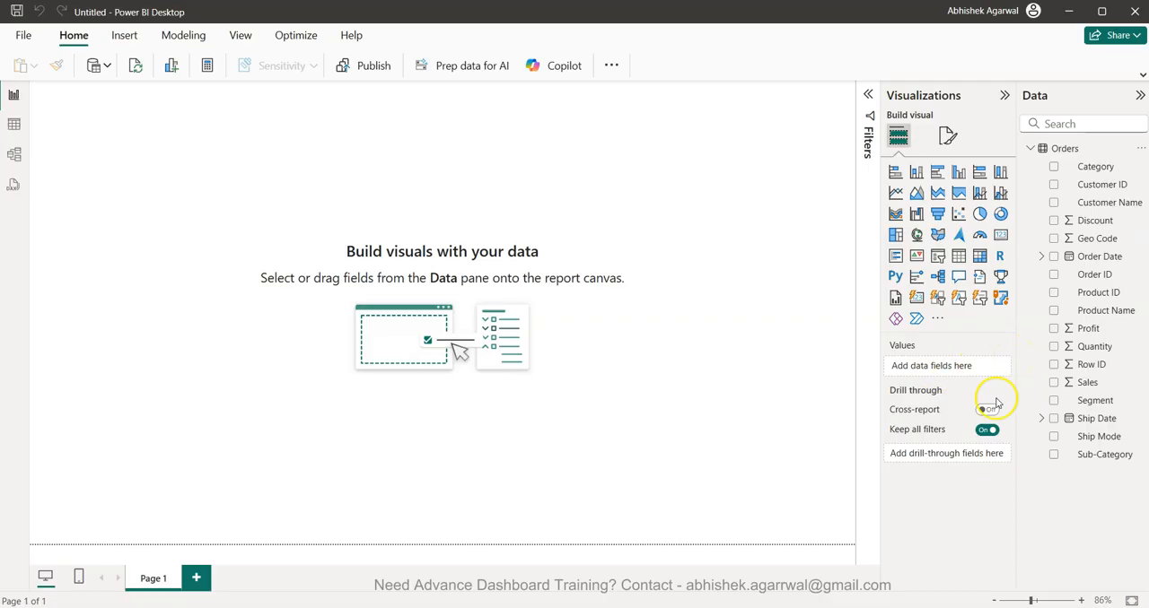
{"action": "left_click", "coordinate": [1041, 419]}
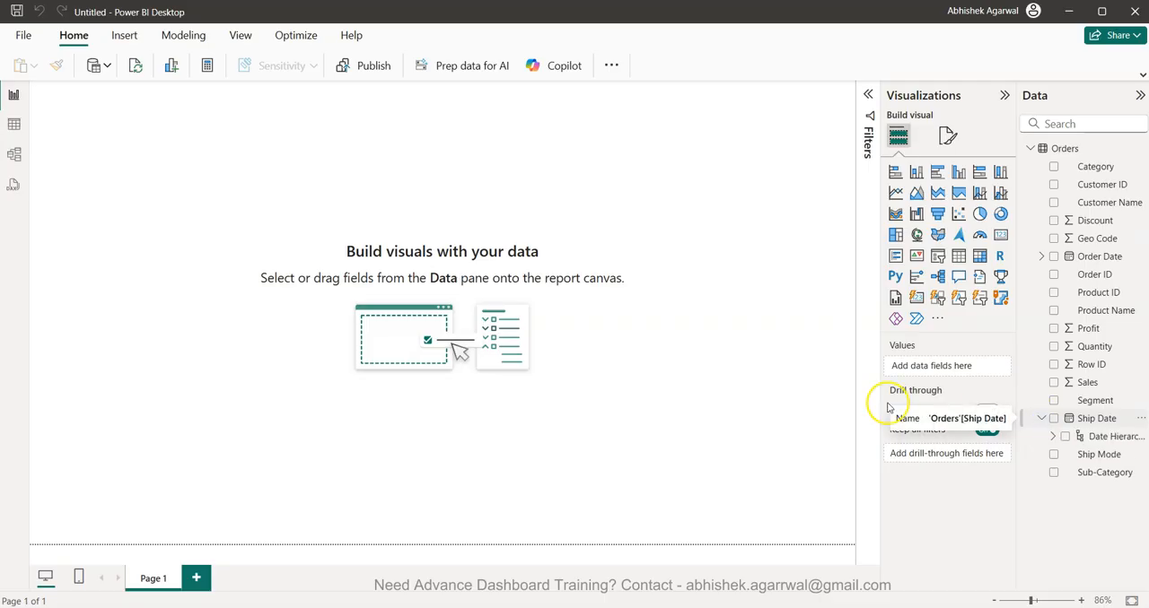
{"action": "left_click_drag", "start_coordinate": [886, 407], "coordinate": [876, 404]}
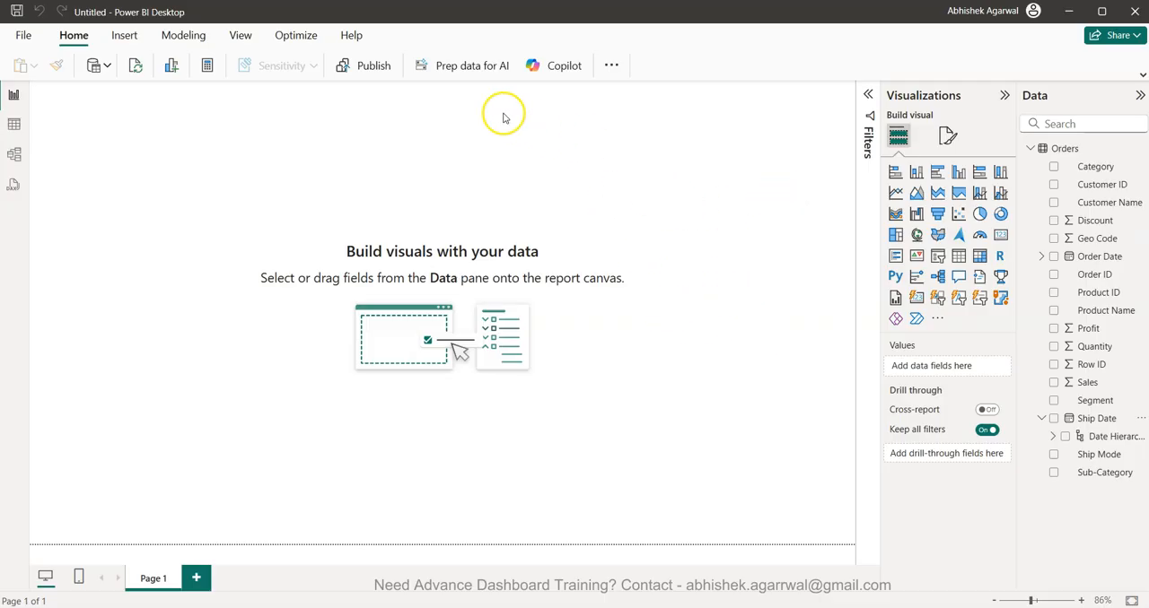
- Insert a page-wide text box along the page's upper edge reading "Business Performance Dashboard - Monthly" and, below it, "KPIs and Visuals to Track Monthly Performance"
{"action": "left_click", "coordinate": [126, 35]}
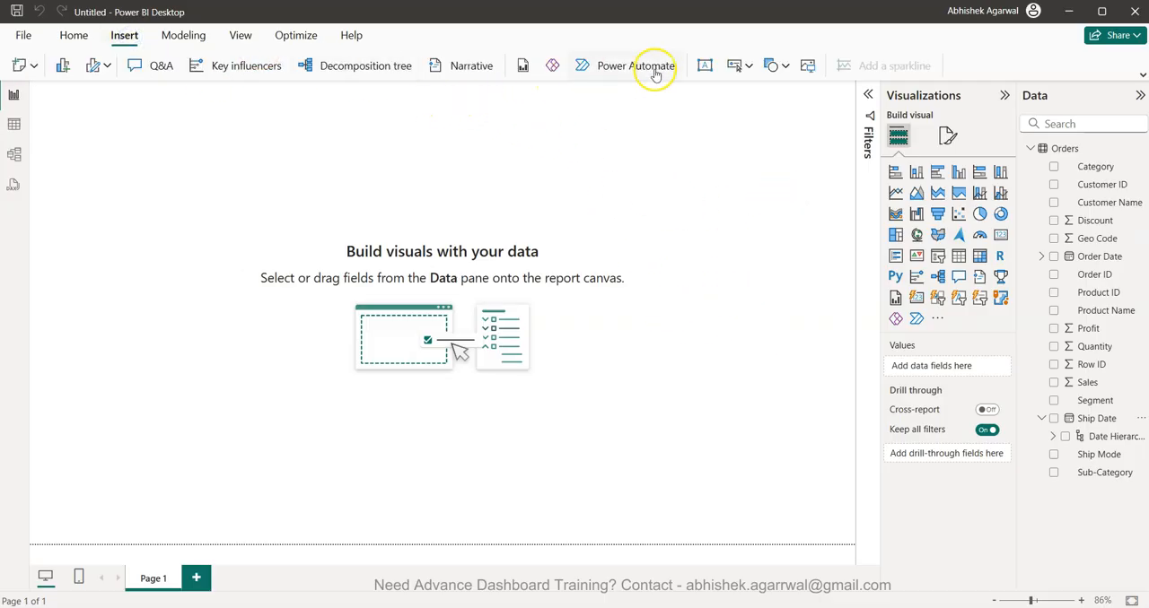
{"action": "left_click", "coordinate": [705, 66]}
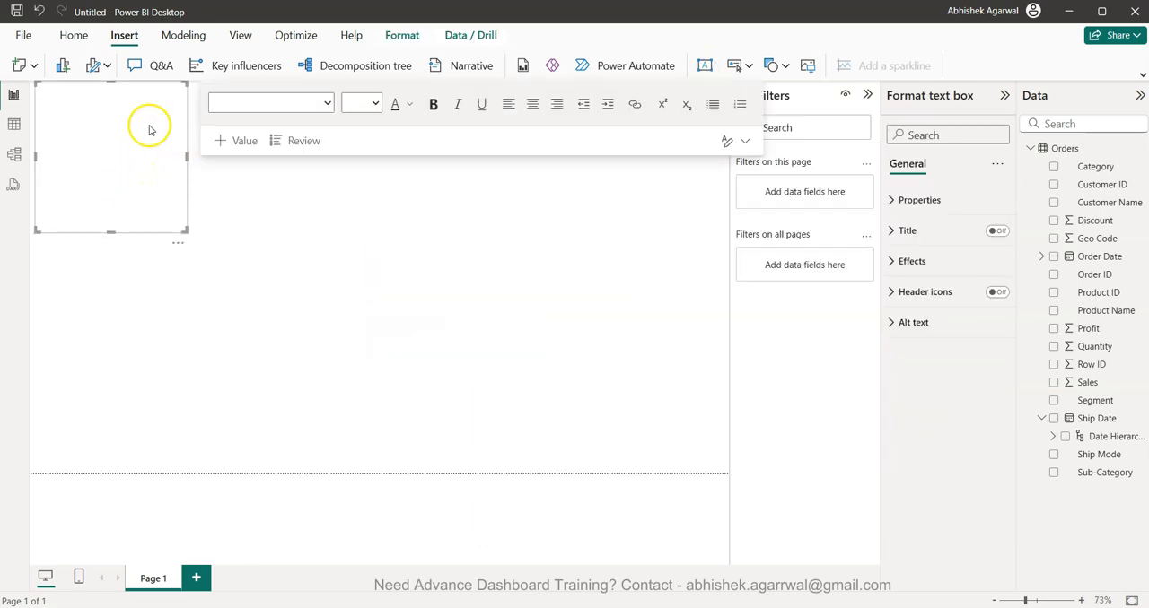
{"action": "left_click_drag", "start_coordinate": [111, 86], "coordinate": [111, 91]}
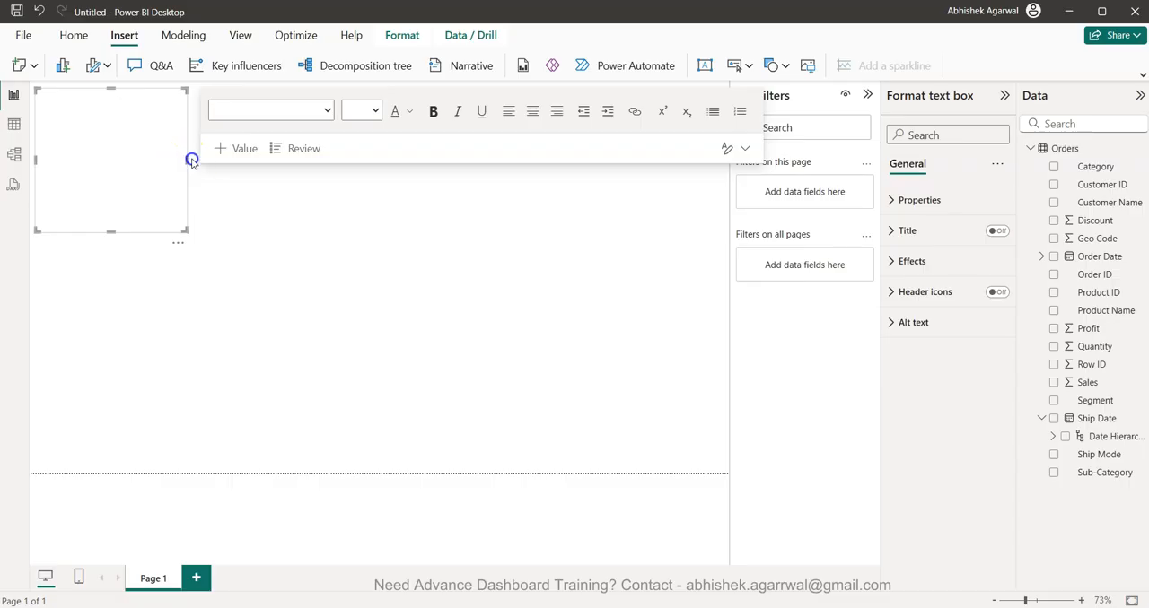
{"action": "left_click_drag", "start_coordinate": [187, 159], "coordinate": [718, 184]}
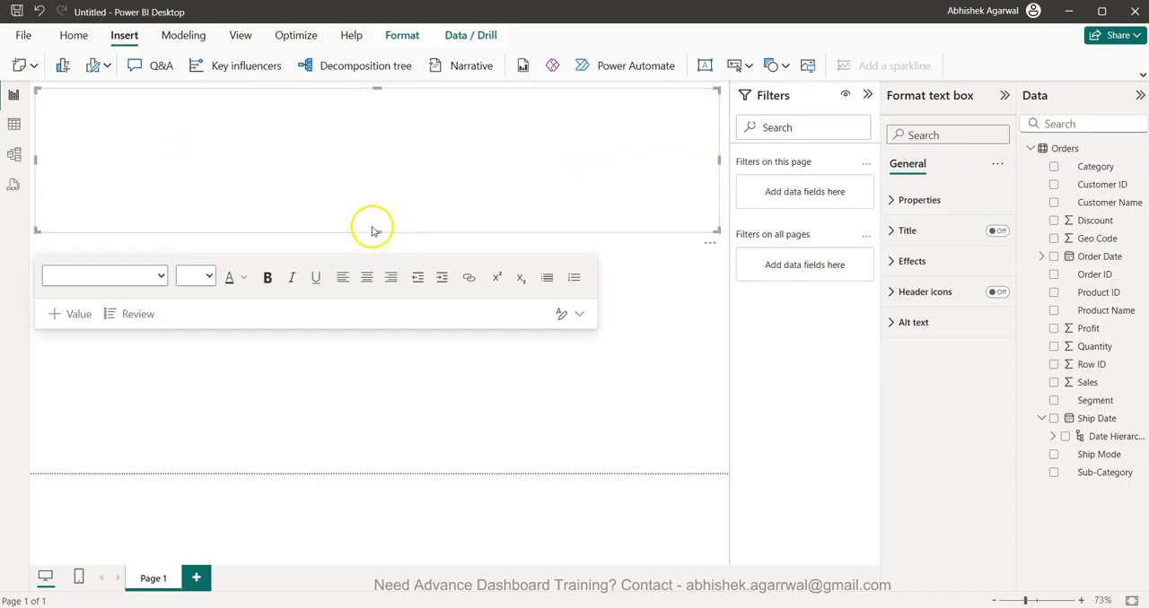
{"action": "left_click", "coordinate": [867, 95]}
{"action": "left_click", "coordinate": [436, 192]}
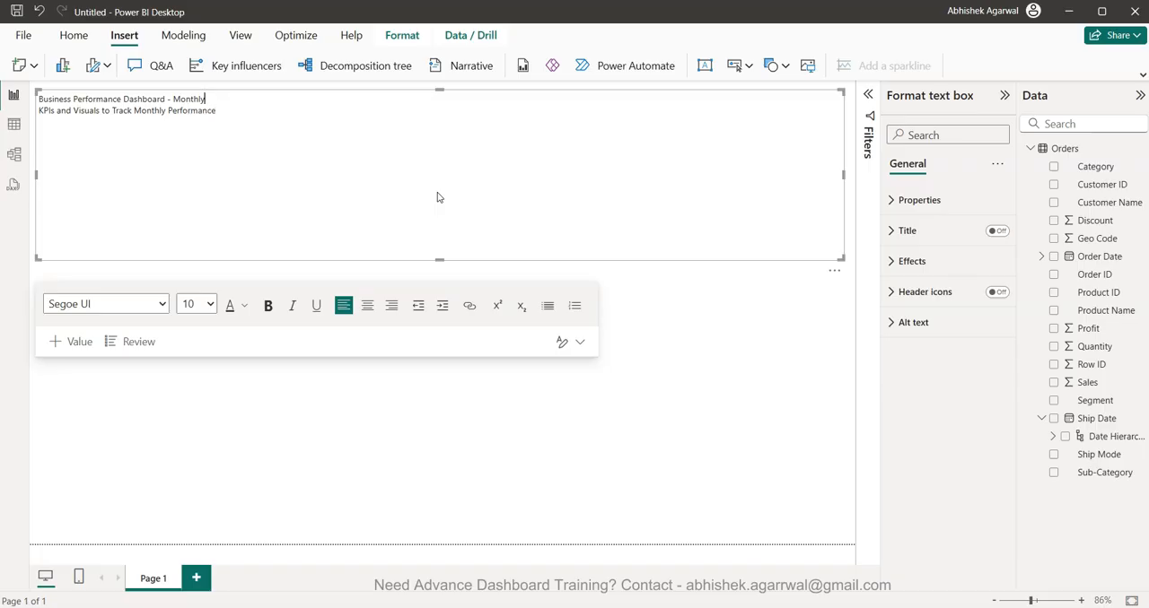
- Set the title line's font size to 36 and the subtitle's to 14, and shorten the text box to fit both lines
{"action": "key", "text": "shift+Home"}
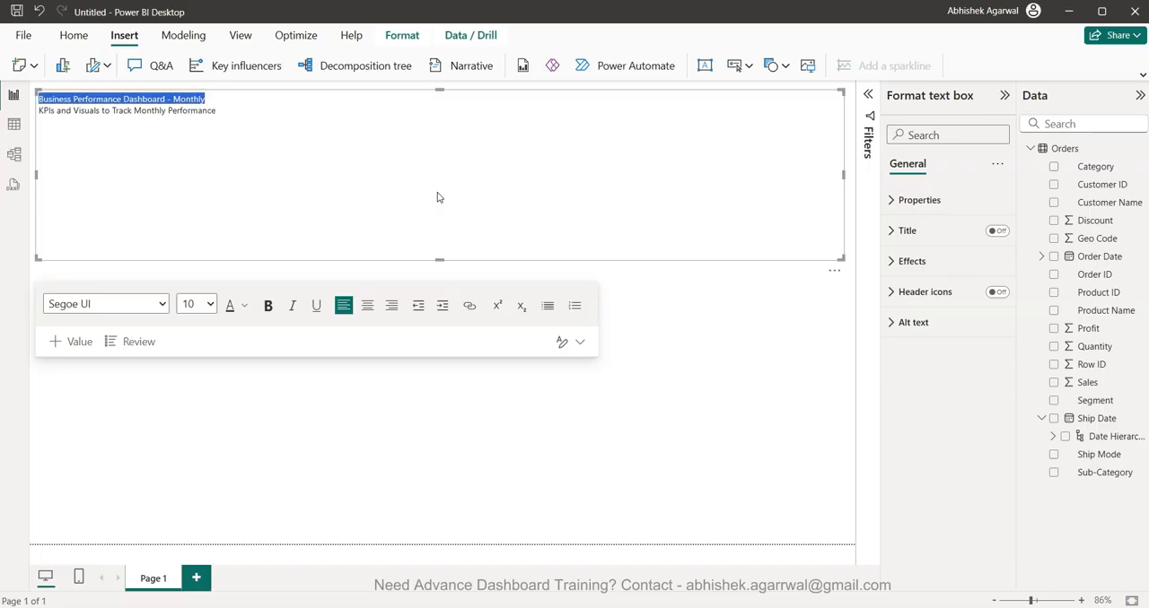
{"action": "left_click", "coordinate": [211, 305]}
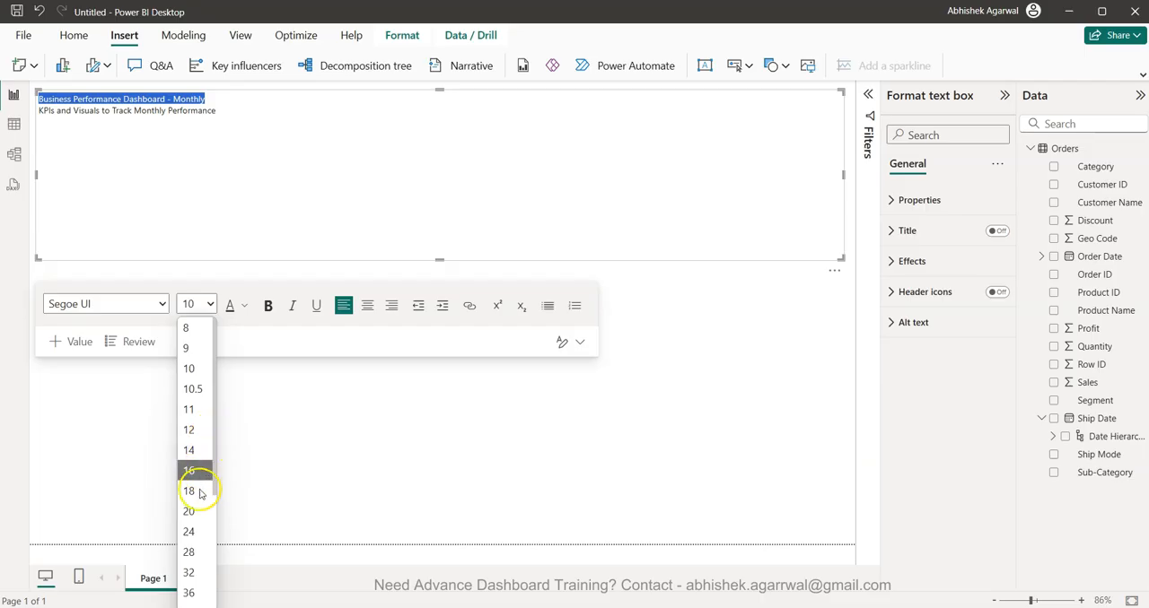
{"action": "left_click", "coordinate": [192, 592]}
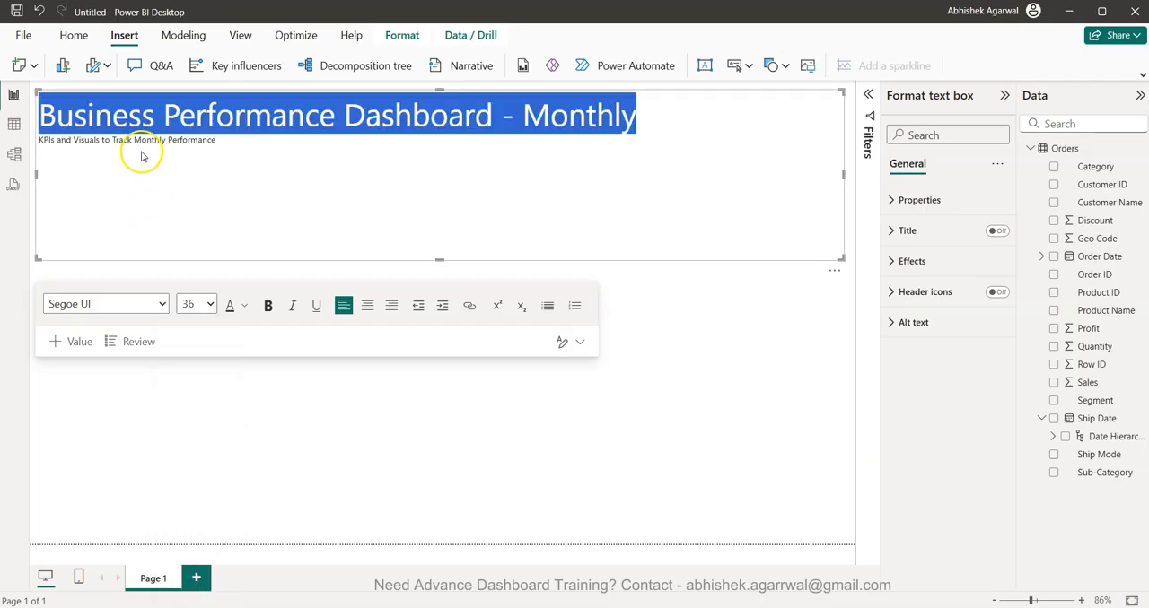
{"action": "left_click", "coordinate": [155, 140]}
{"action": "triple_click", "coordinate": [154, 140]}
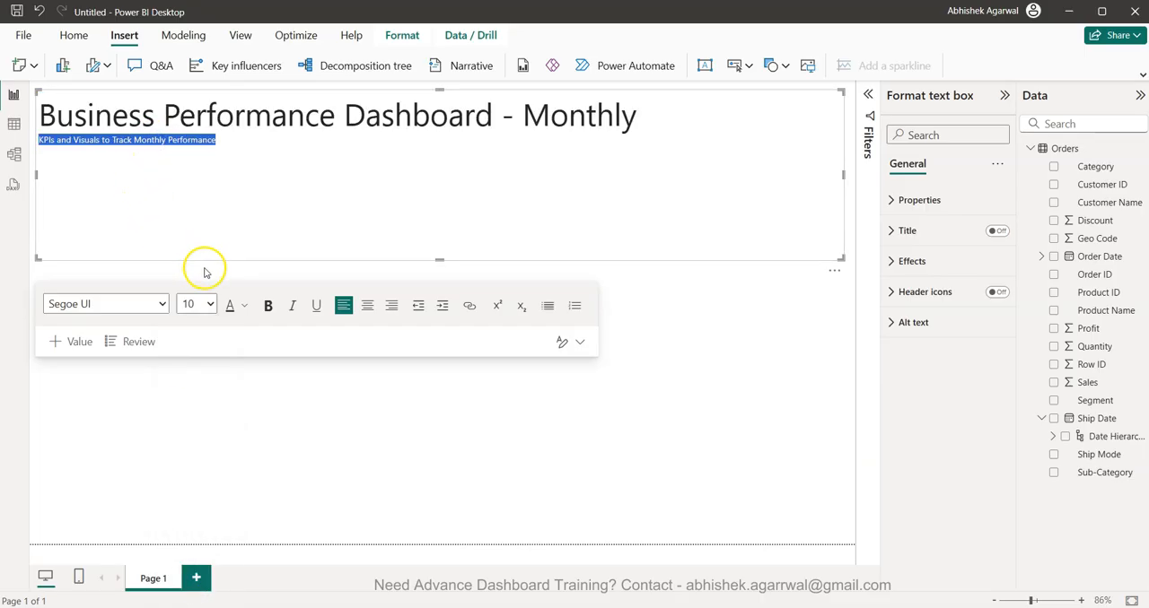
{"action": "left_click", "coordinate": [211, 305]}
{"action": "left_click", "coordinate": [194, 450]}
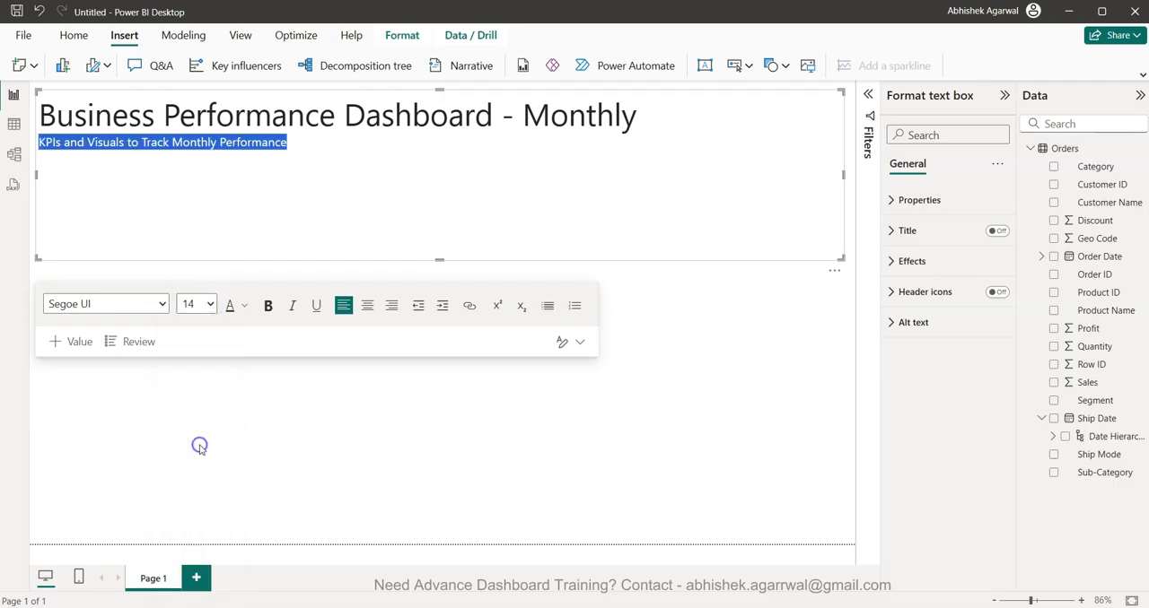
{"action": "left_click", "coordinate": [489, 455]}
{"action": "left_click", "coordinate": [451, 185]}
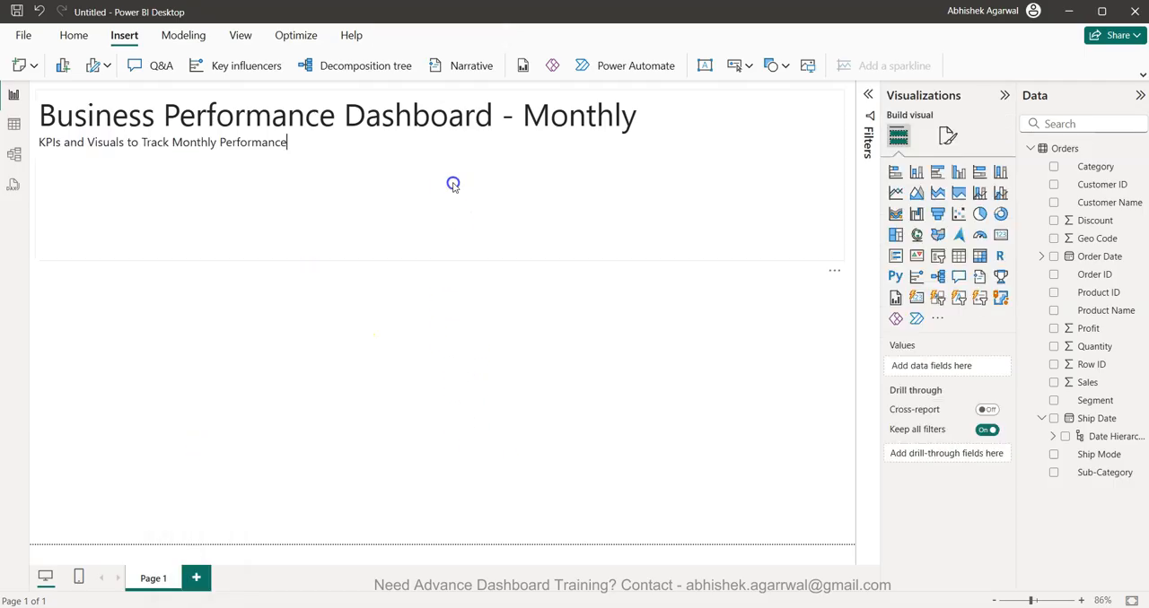
{"action": "left_click_drag", "start_coordinate": [441, 260], "coordinate": [443, 156]}
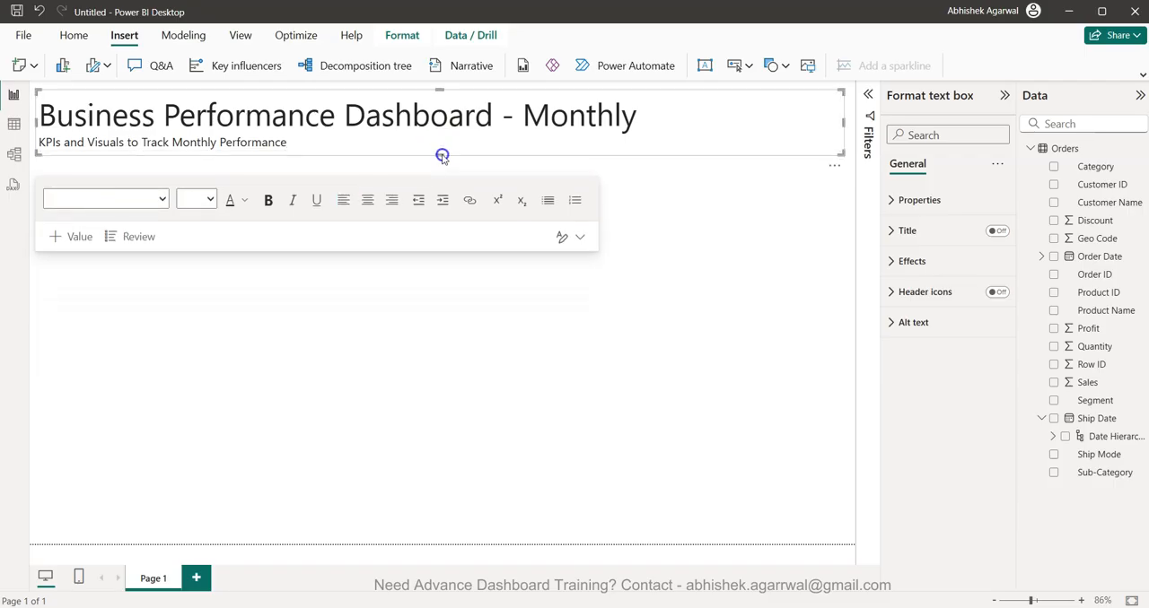
- Colour the subtitle line light grey and indent it slightly under the dashboard title
{"action": "double_click", "coordinate": [260, 145]}
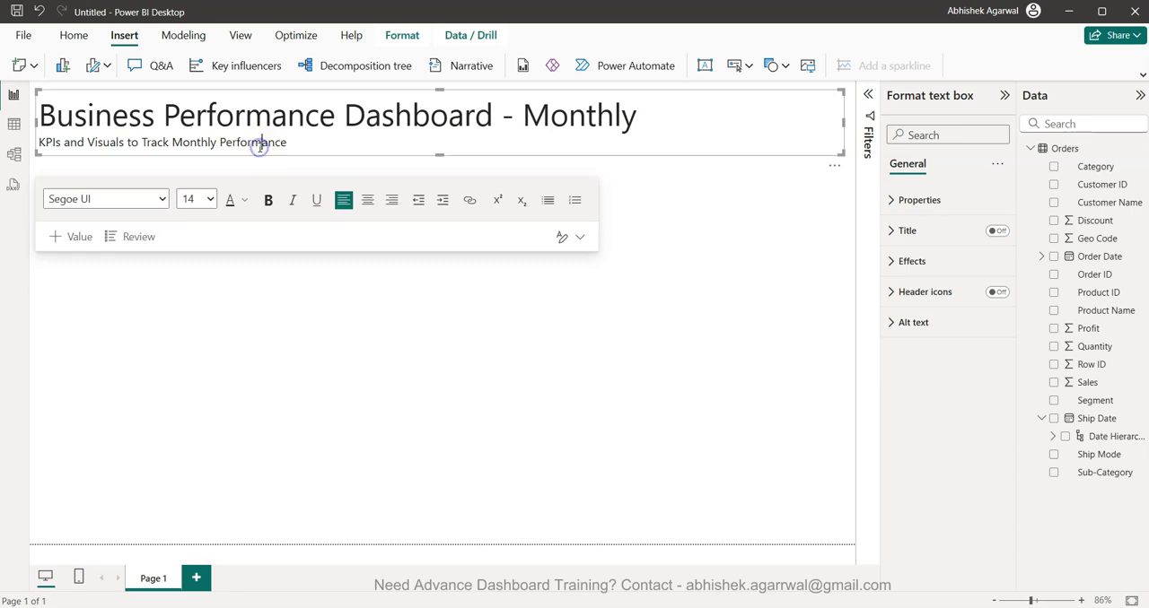
{"action": "triple_click", "coordinate": [260, 146]}
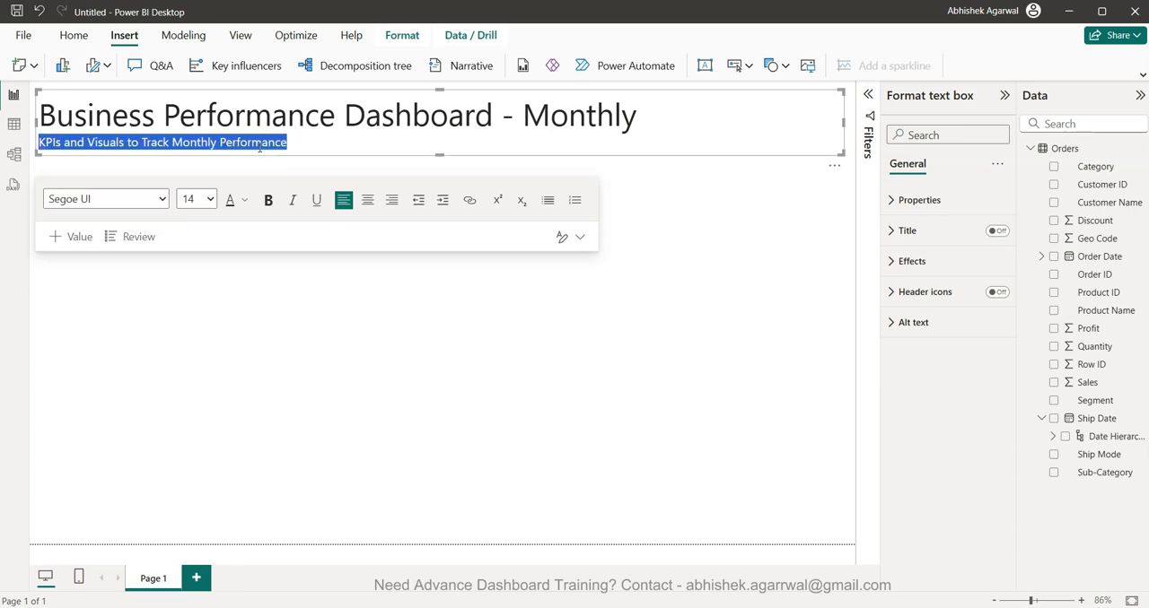
{"action": "left_click", "coordinate": [243, 200]}
{"action": "left_click", "coordinate": [259, 327]}
{"action": "left_click", "coordinate": [353, 321]}
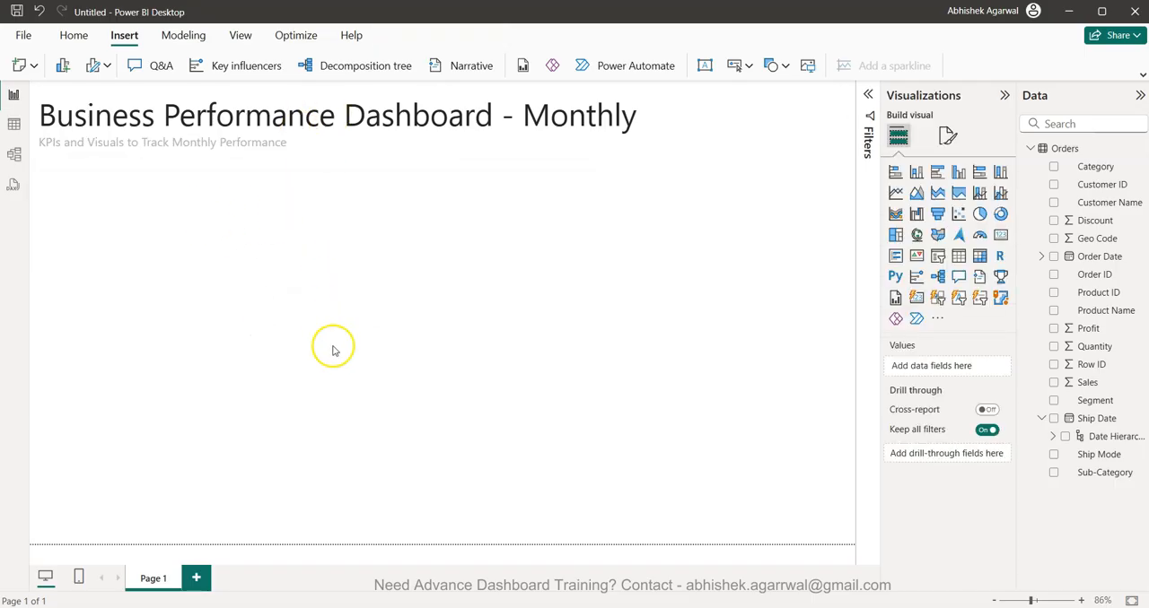
{"action": "left_click", "coordinate": [93, 142]}
{"action": "left_click", "coordinate": [232, 443]}
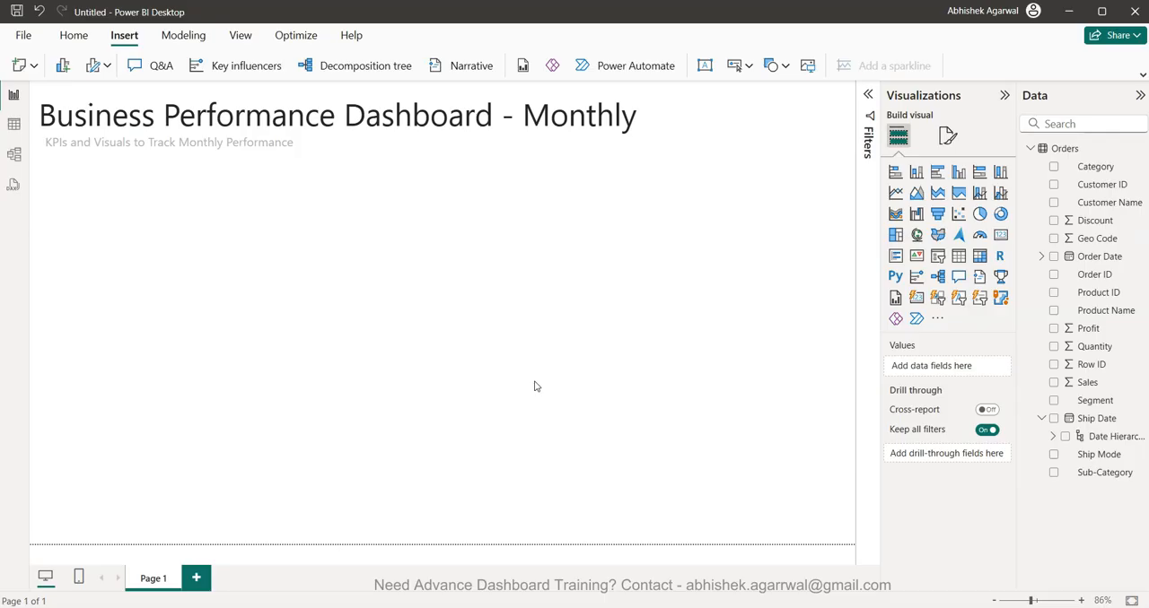
- Add a page-wide card visual below the header that shows the sum of Sales
{"action": "left_click", "coordinate": [999, 235]}
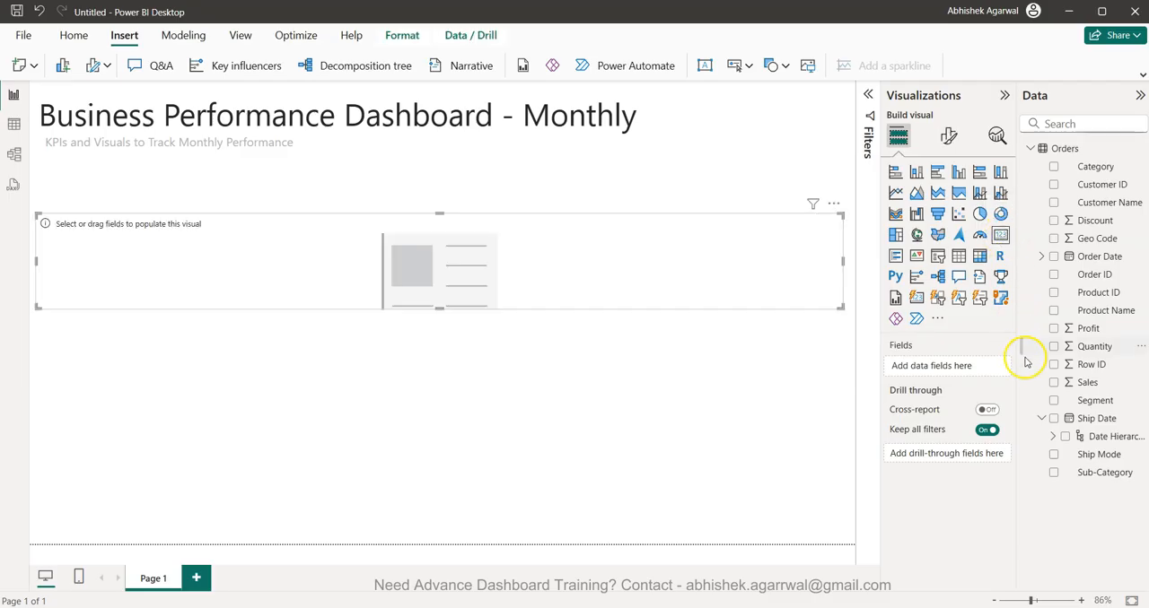
{"action": "left_click", "coordinate": [1054, 382]}
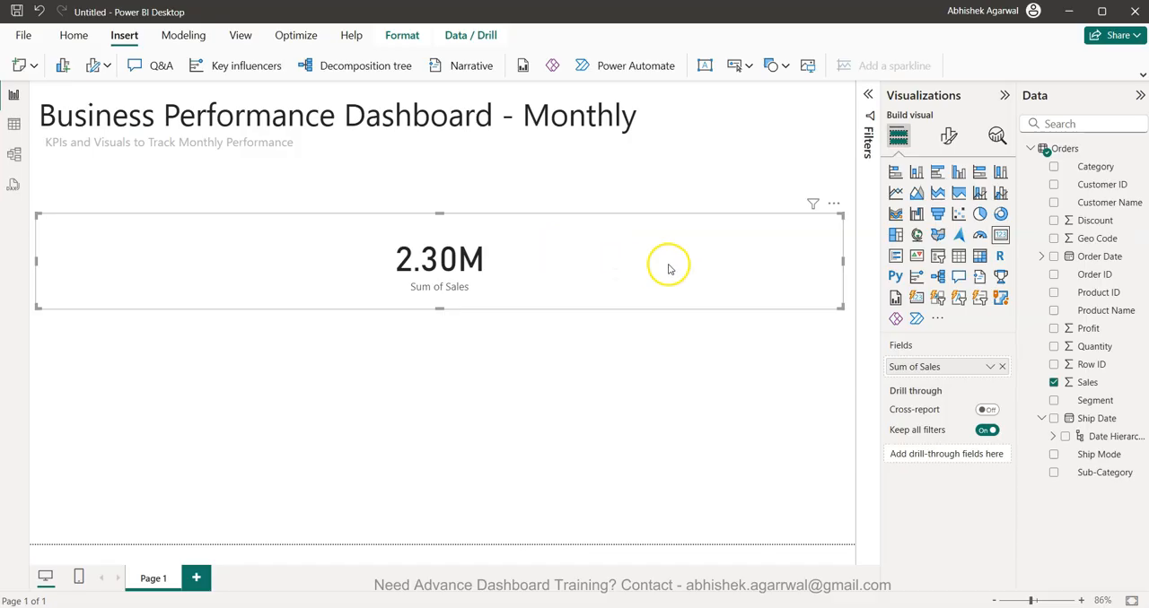
- Add Year and Month from the Order Date hierarchy as filters on the sales card, limiting Month to December
{"action": "left_click", "coordinate": [1041, 257]}
{"action": "left_click", "coordinate": [1053, 274]}
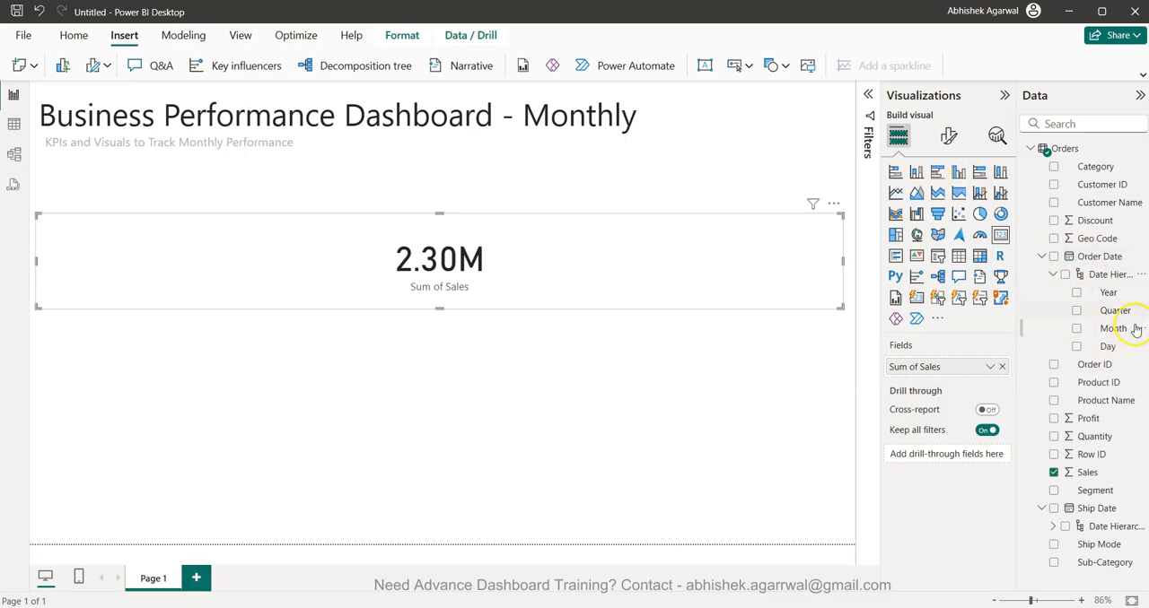
{"action": "left_click", "coordinate": [867, 94]}
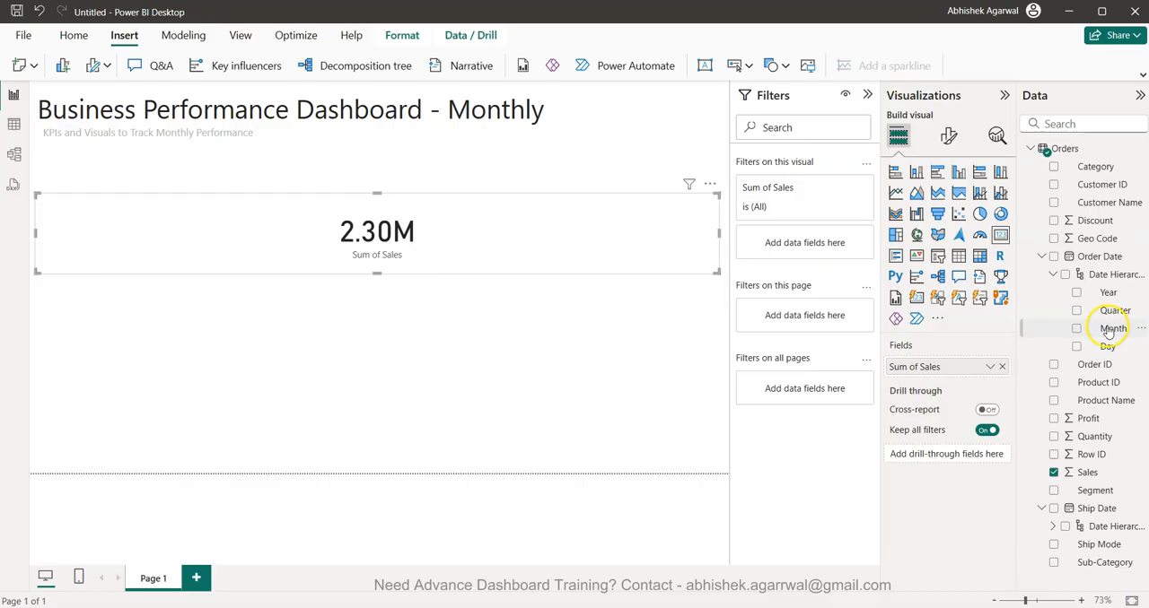
{"action": "left_click_drag", "start_coordinate": [1108, 293], "coordinate": [801, 244]}
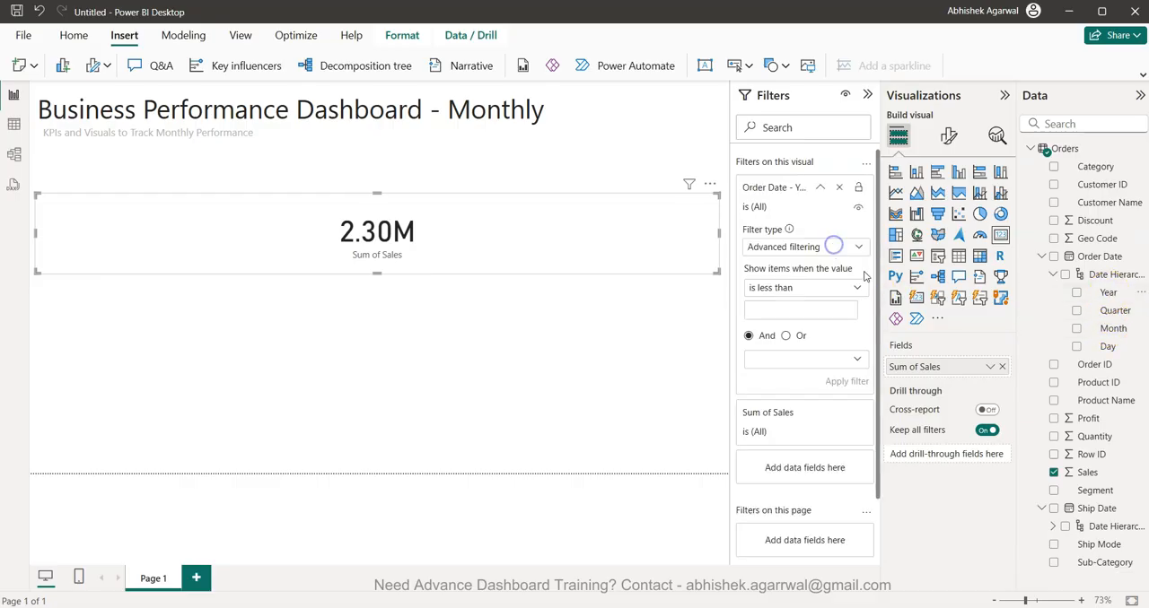
{"action": "left_click_drag", "start_coordinate": [1113, 328], "coordinate": [820, 468]}
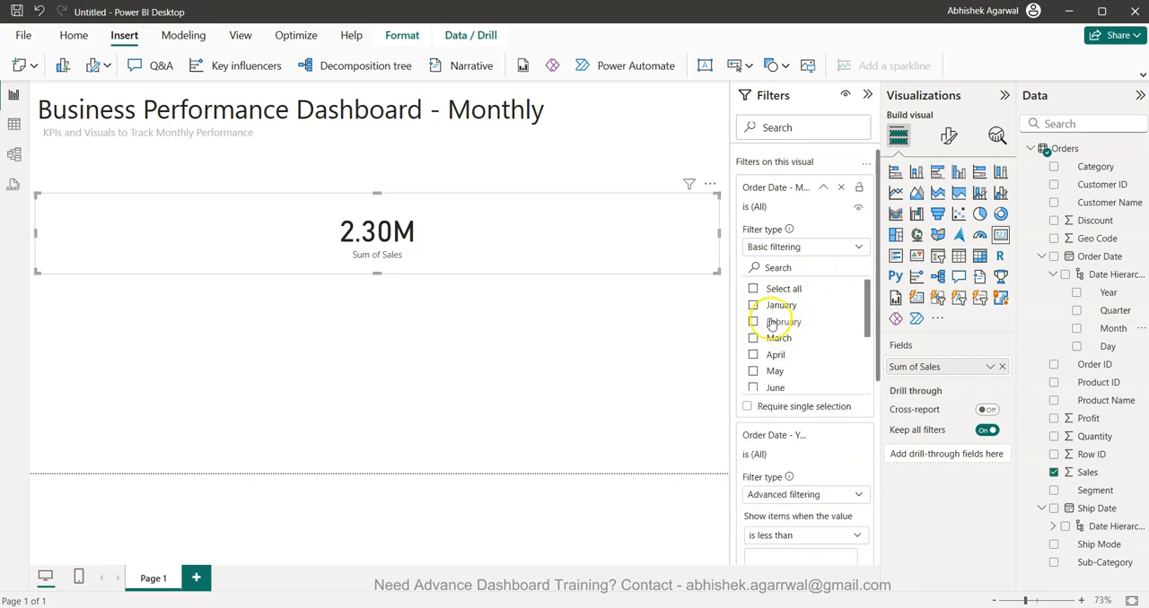
{"action": "scroll", "coordinate": [757, 350], "scroll_direction": "down", "scroll_amount": 2}
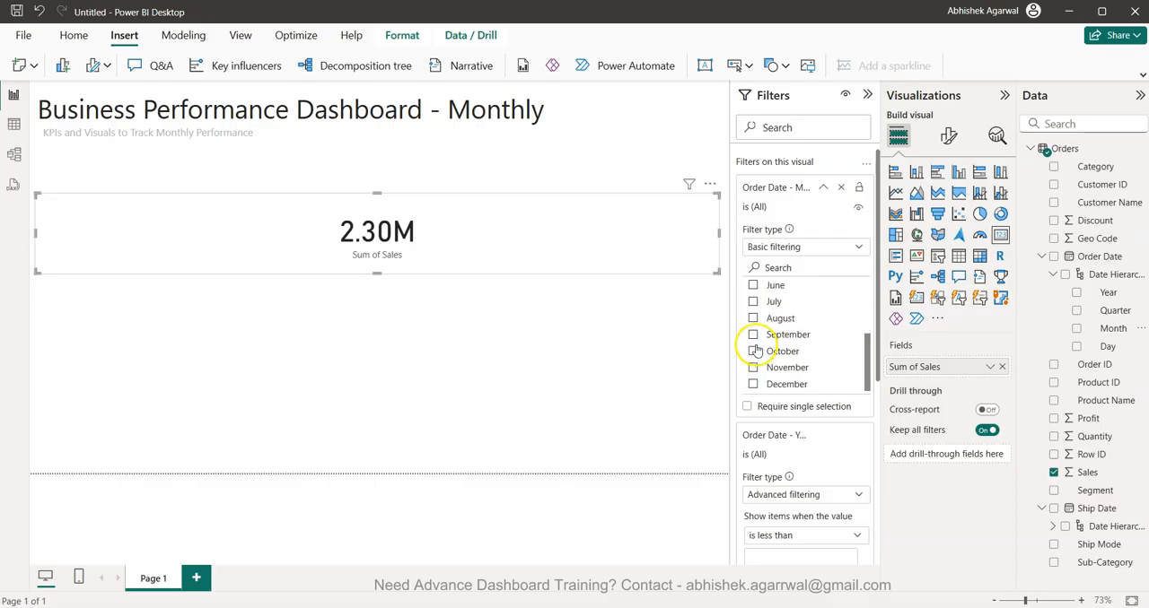
{"action": "left_click", "coordinate": [752, 384]}
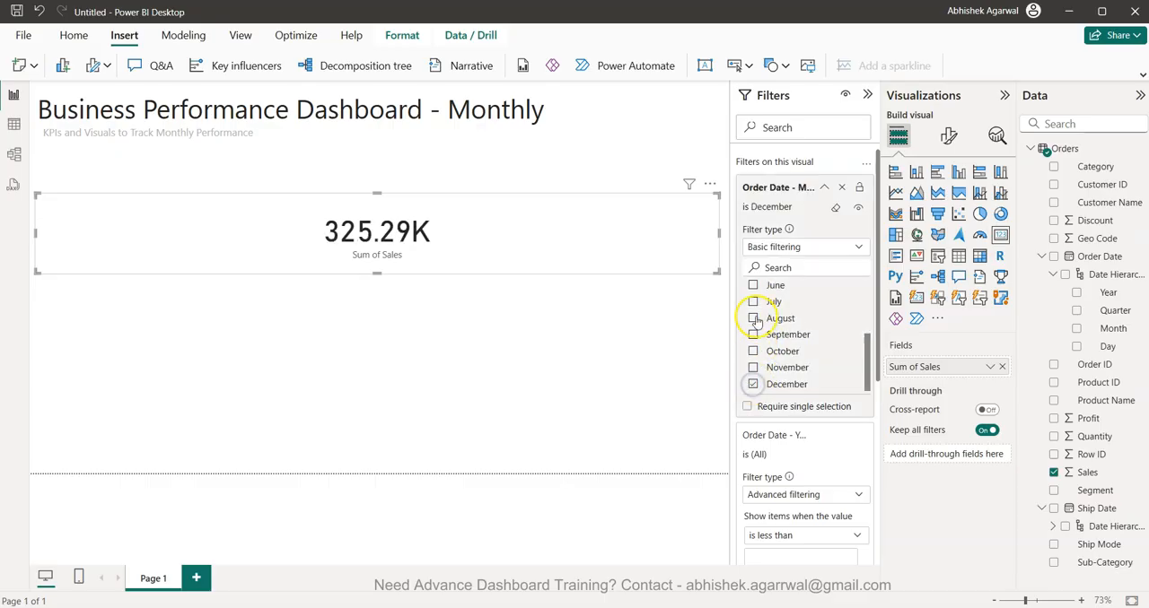
- Switch the card's Order Date Year filter to basic filtering and limit it to 2021
{"action": "scroll", "coordinate": [787, 359], "scroll_direction": "down", "scroll_amount": 2}
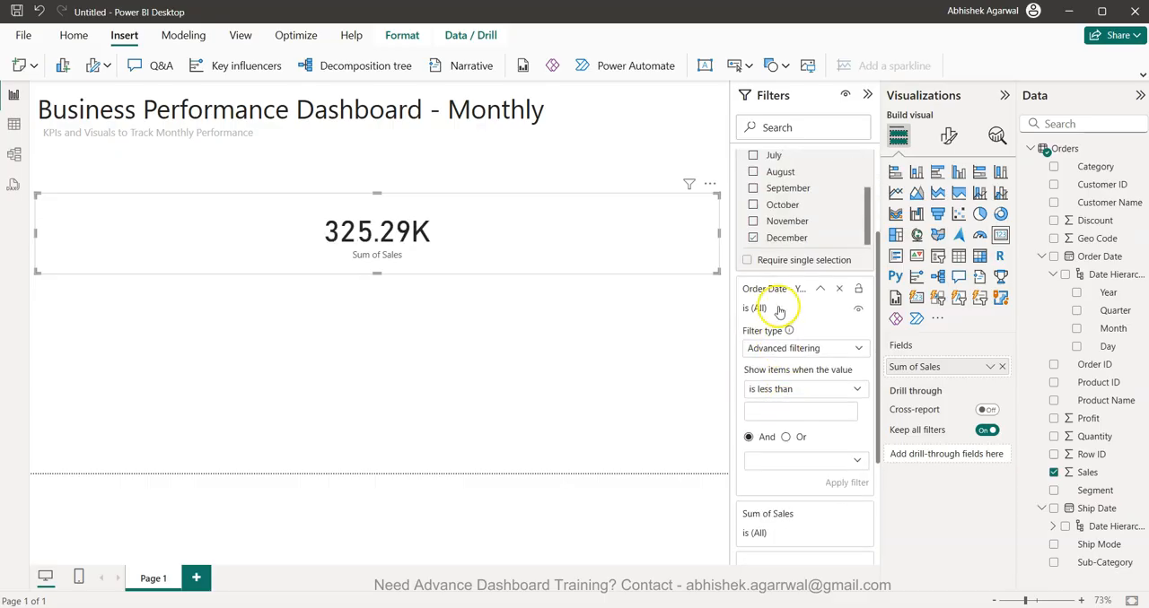
{"action": "left_click", "coordinate": [782, 350]}
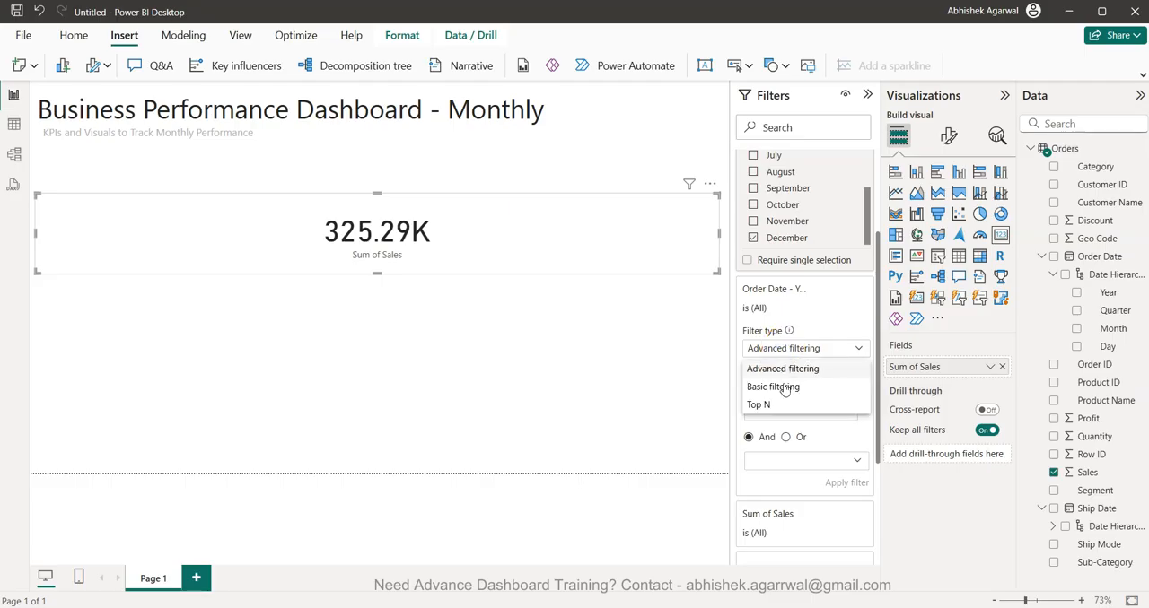
{"action": "left_click", "coordinate": [783, 387]}
{"action": "left_click", "coordinate": [754, 434]}
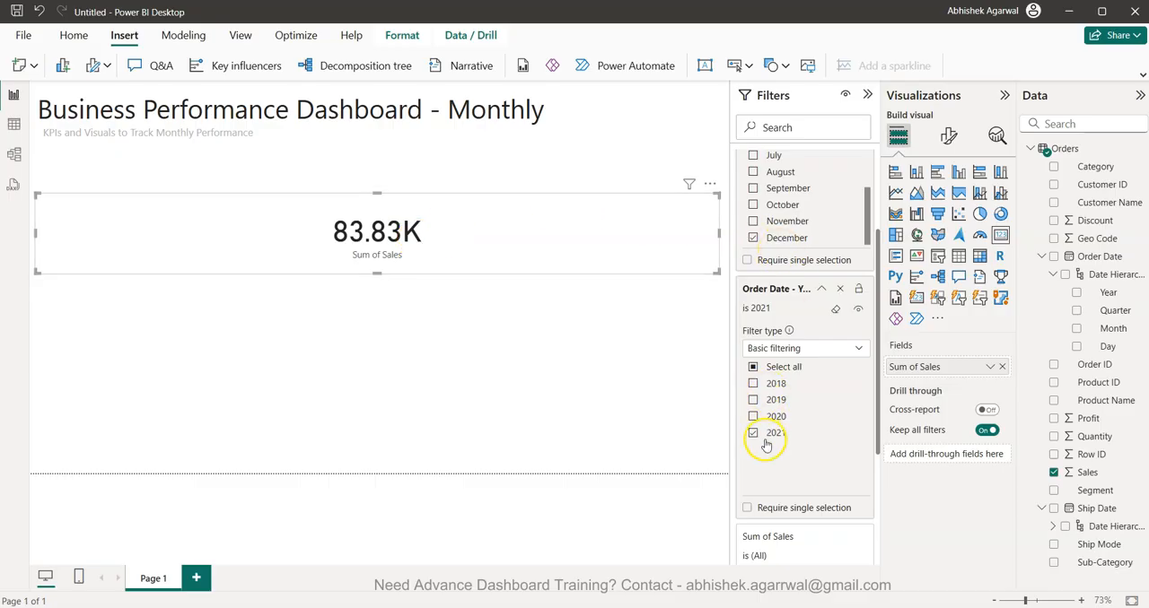
{"action": "left_click", "coordinate": [627, 364]}
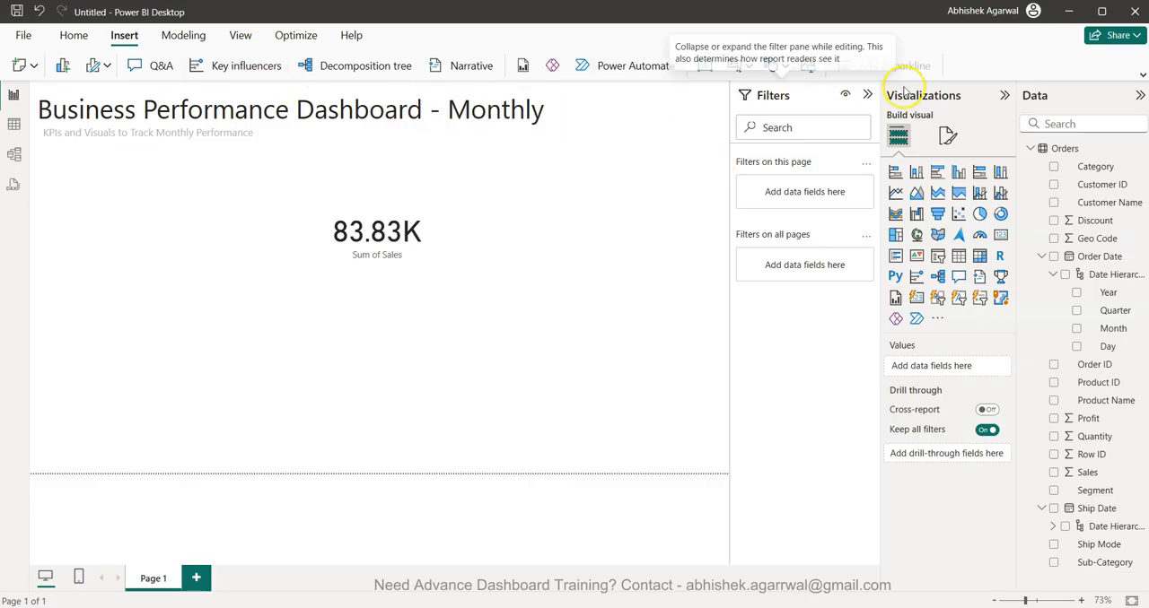
- Create a new measure in the Orders table and name it Latest Date in its formula
{"action": "left_click", "coordinate": [1141, 77]}
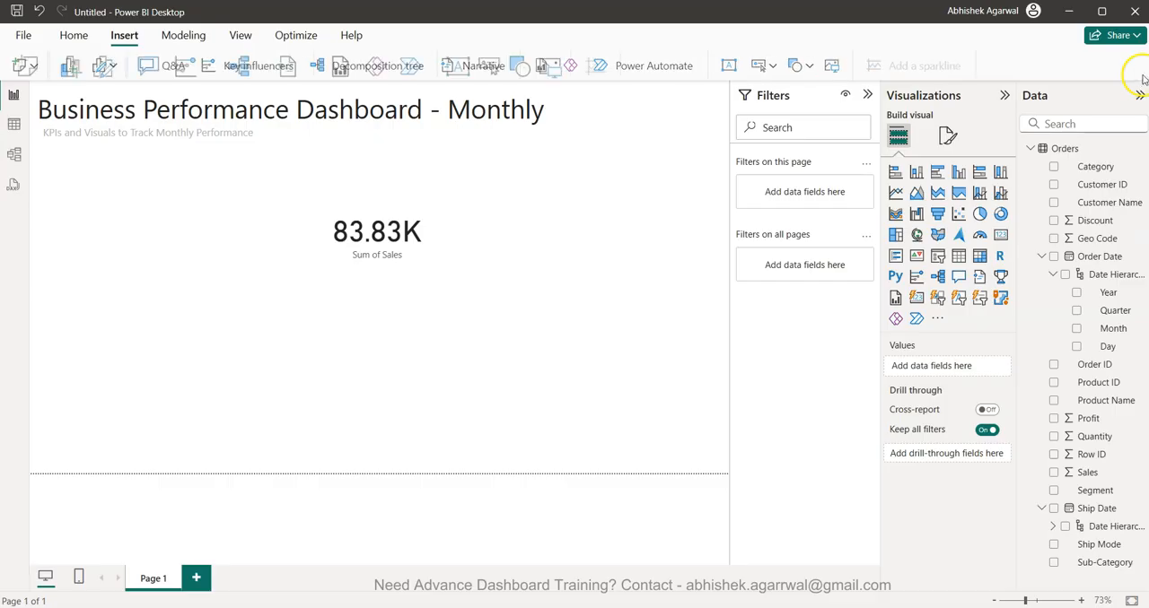
{"action": "left_click", "coordinate": [74, 35]}
{"action": "left_click", "coordinate": [666, 85]}
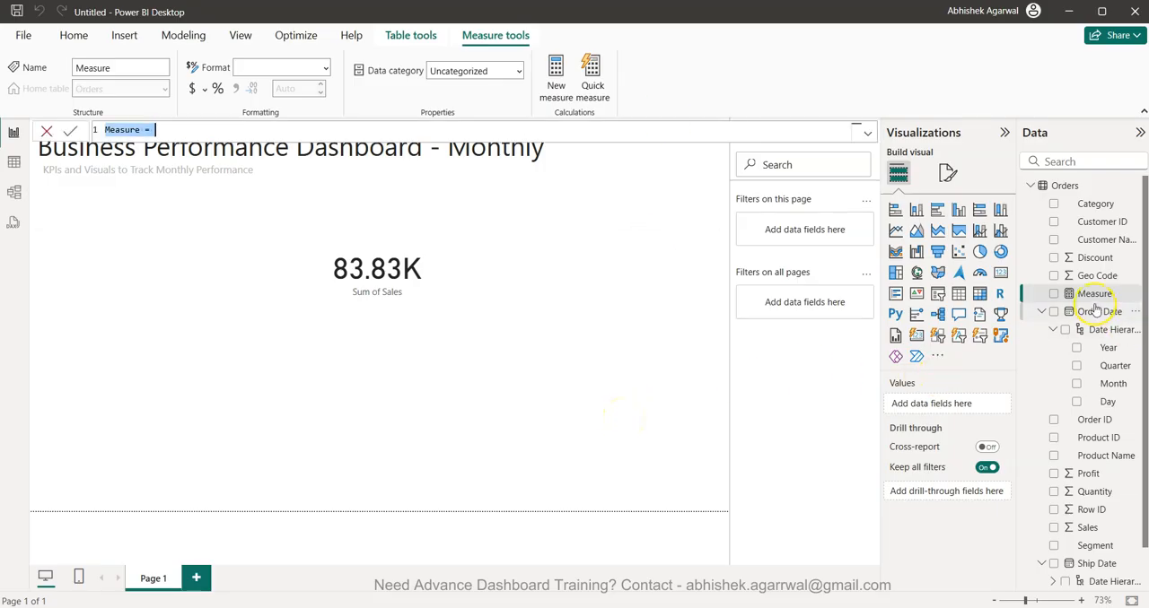
{"action": "type", "text": "Latest Dat"}
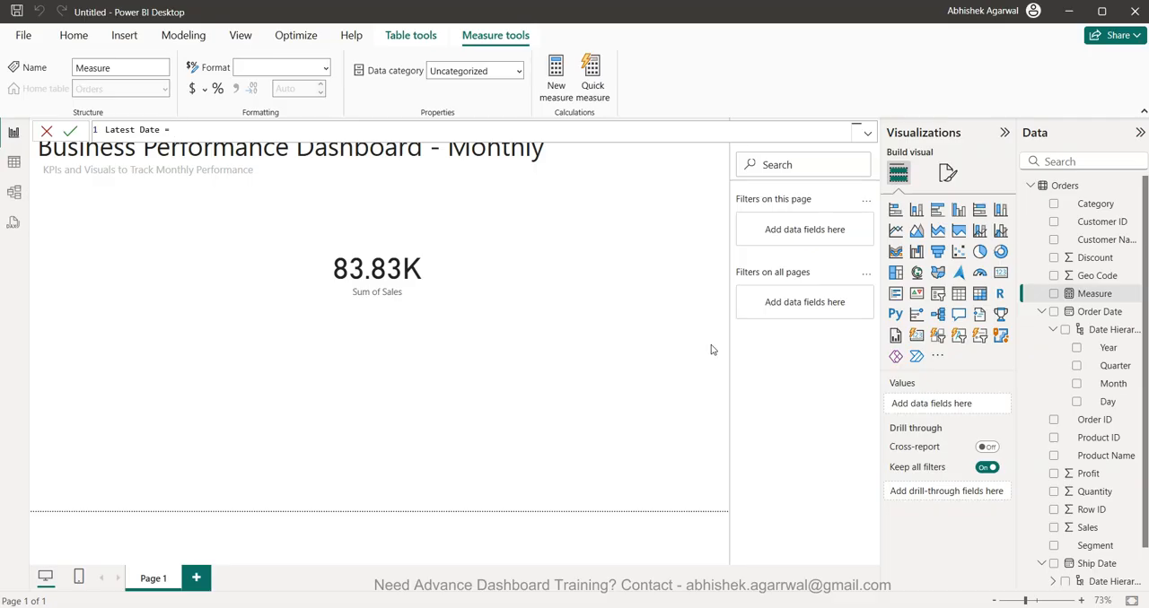
- Begin the Latest Date formula with MAXX, using ALL(Orders) as its table argument
{"action": "type", "text": "max"}
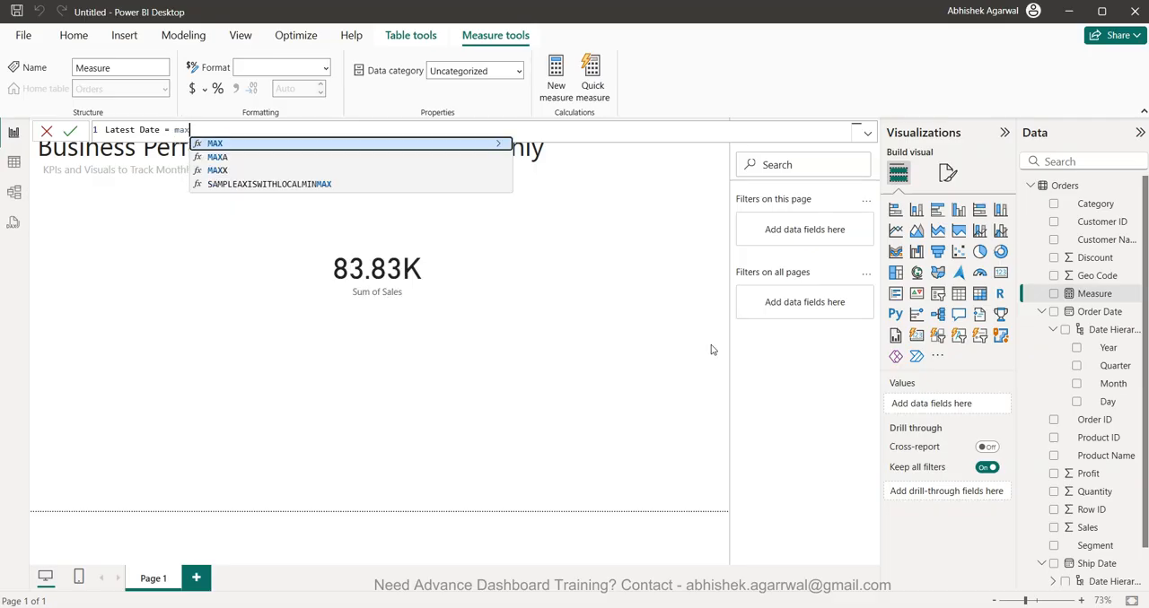
{"action": "key", "text": "Down"}
{"action": "key", "text": "Down"}
{"action": "key", "text": "Tab"}
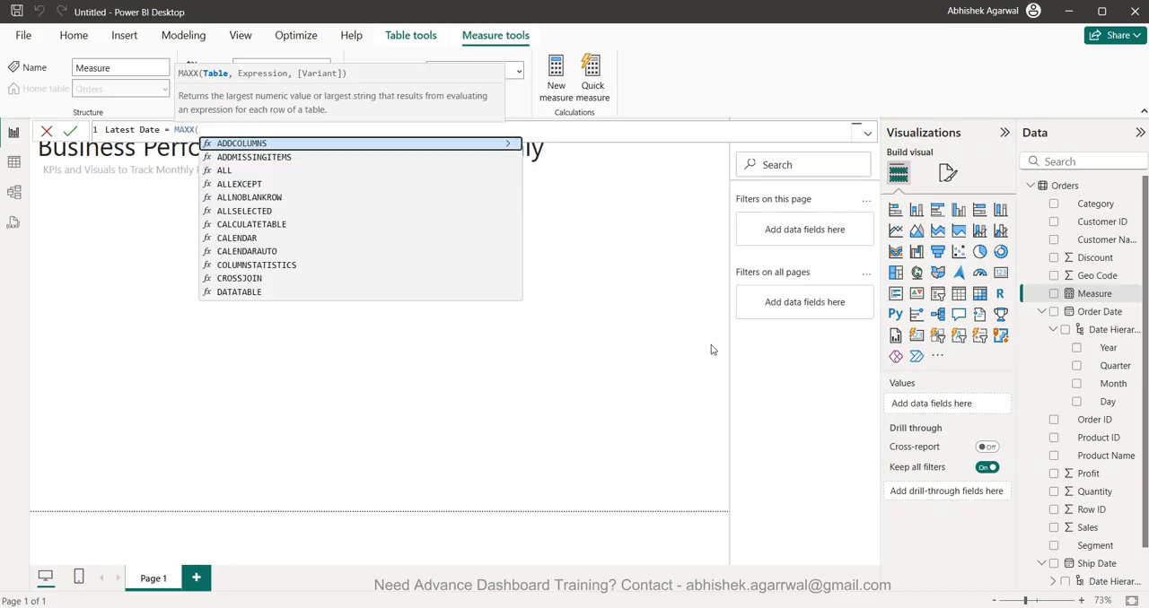
{"action": "type", "text": "all"}
{"action": "key", "text": "Tab"}
{"action": "type", "text": "Orders"}
{"action": "key", "text": "Tab"}
{"action": "type", "text": "),"}
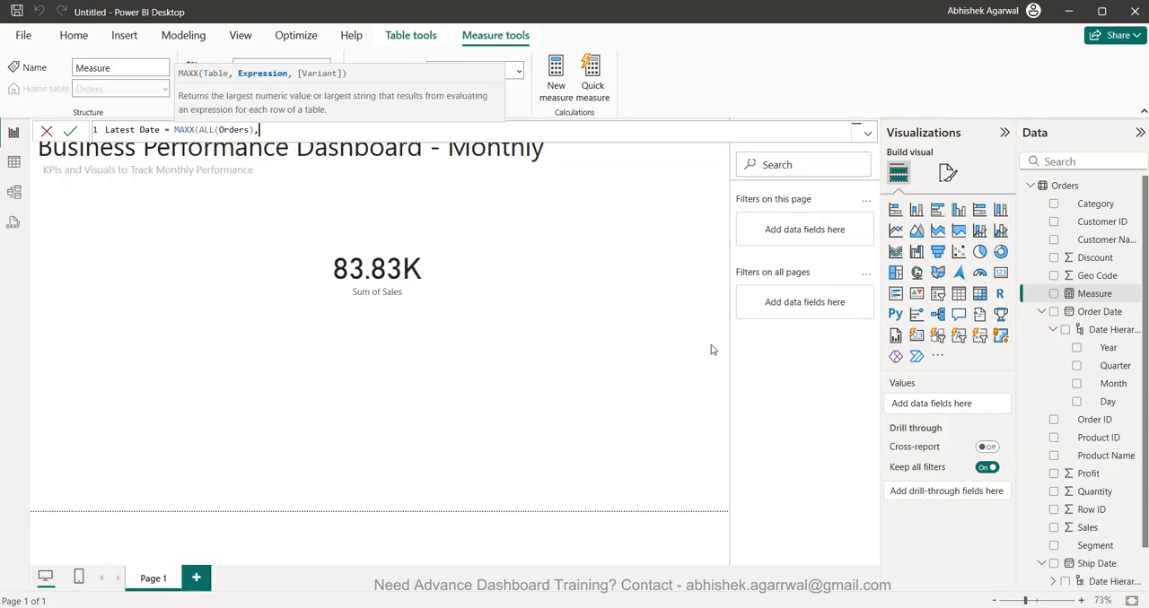
{"action": "type", "text": "MAX("}
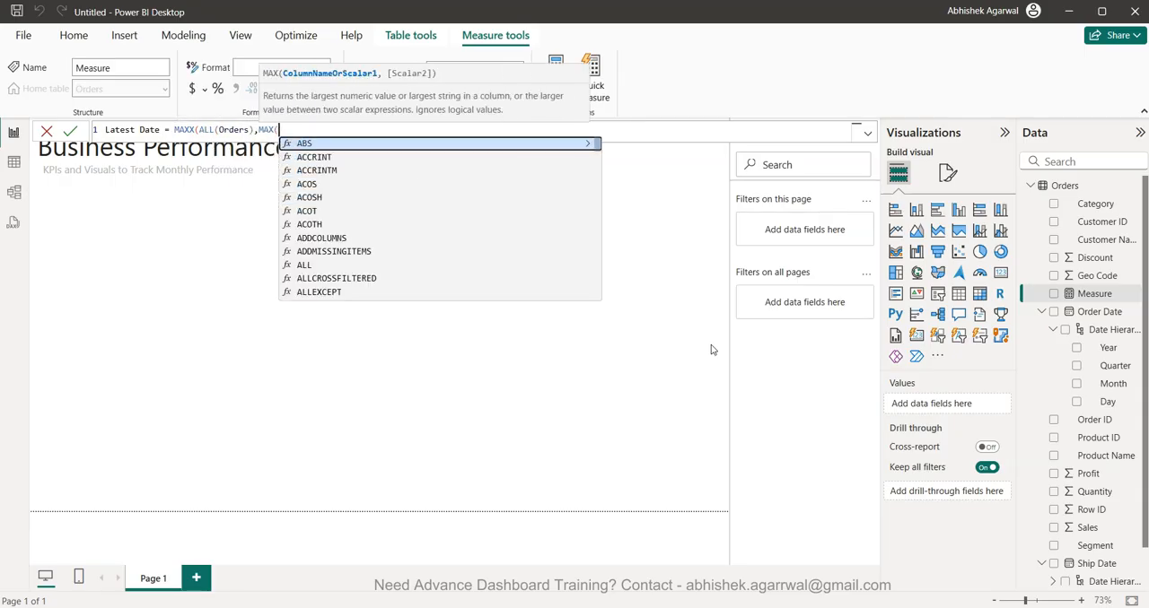
{"action": "type", "text": "da"}
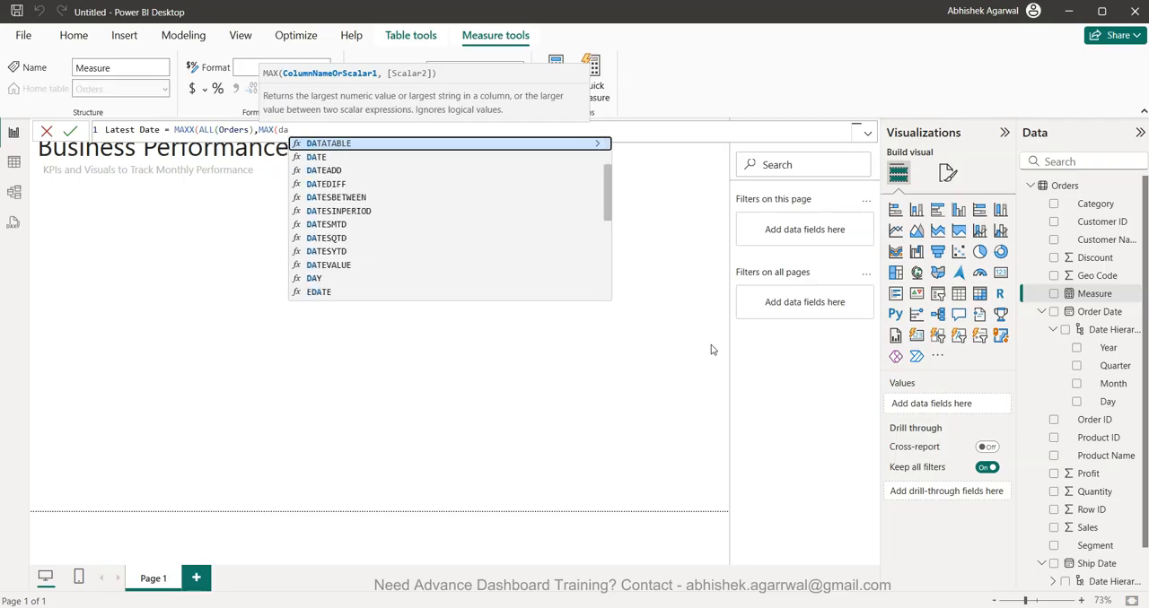
- Complete the Latest Date formula with MAX(Orders[Order Date]) as the MAXX expression and commit the measure
{"action": "key", "text": "BackSpace"}
{"action": "key", "text": "BackSpace"}
{"action": "type", "text": "order"}
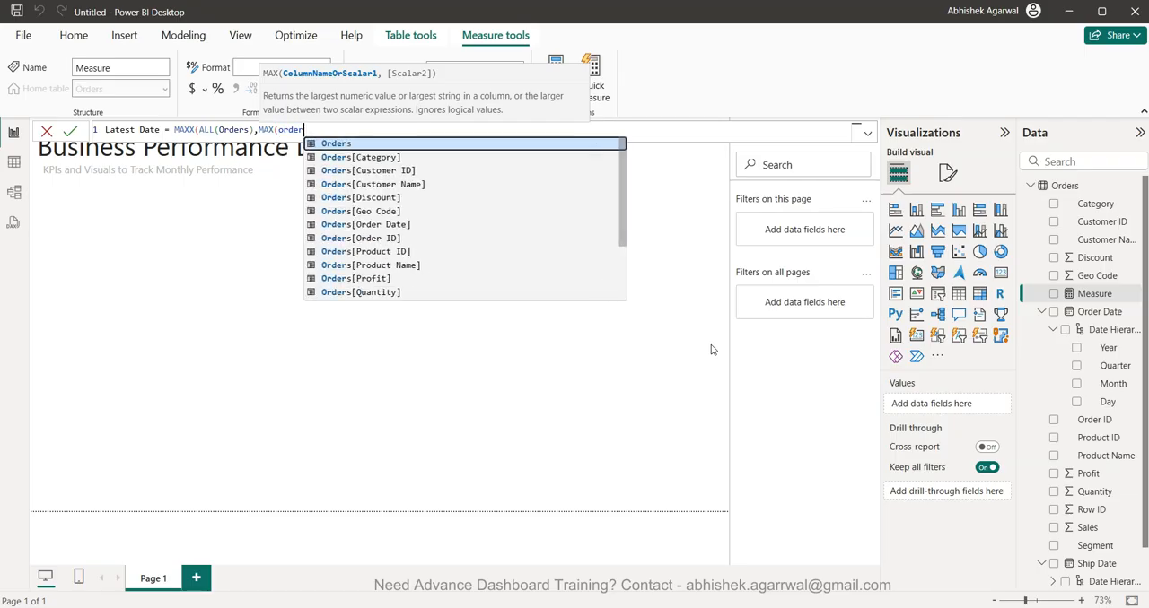
{"action": "key", "text": "Down"}
{"action": "key", "text": "Down"}
{"action": "key", "text": "Down"}
{"action": "key", "text": "Down"}
{"action": "key", "text": "Down"}
{"action": "key", "text": "Down"}
{"action": "key", "text": "Tab"}
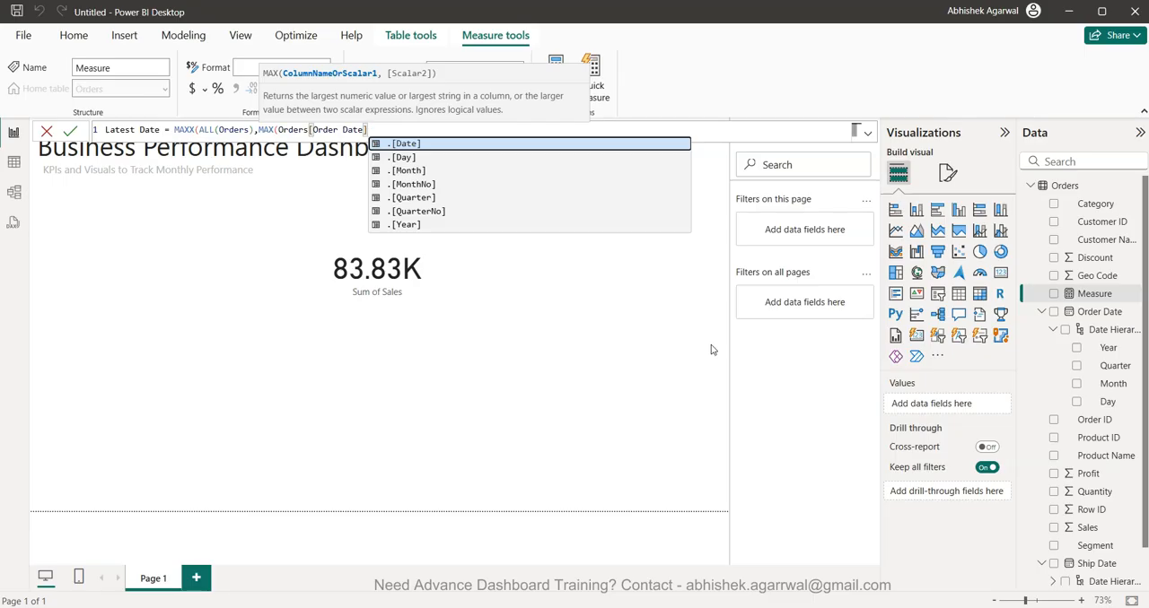
{"action": "type", "text": "))"}
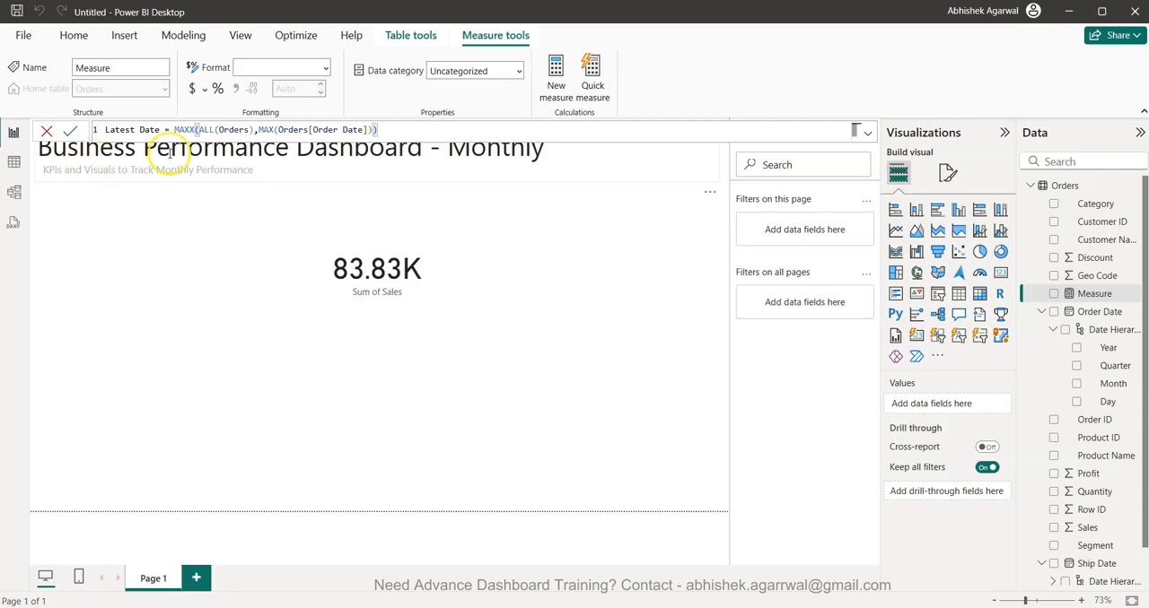
{"action": "left_click", "coordinate": [193, 129]}
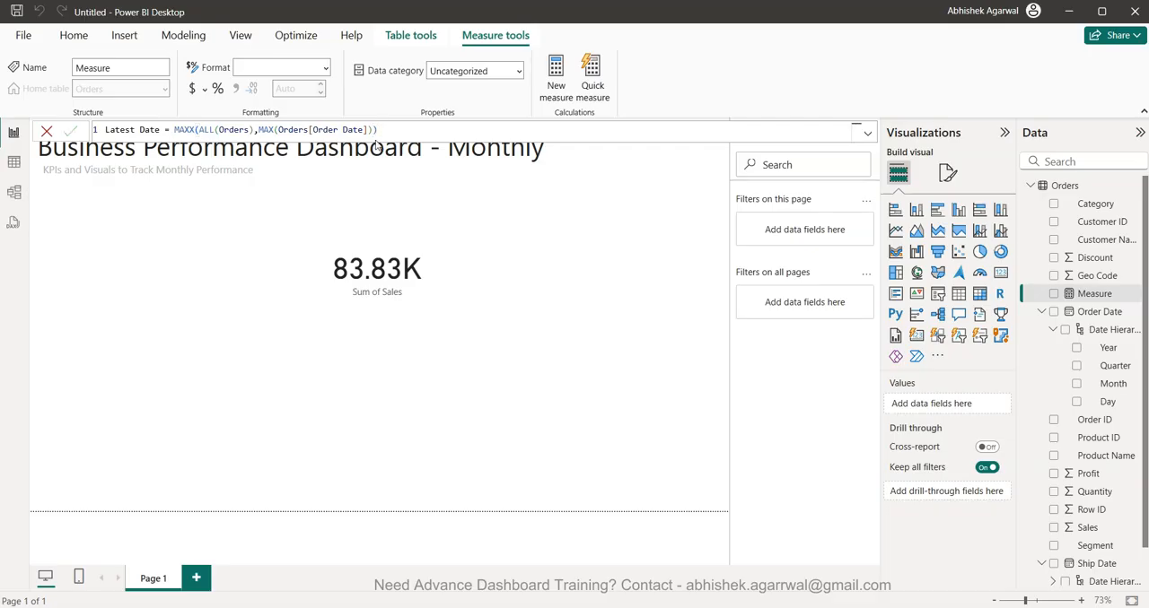
{"action": "key", "text": "Return"}
- Add a new card visual below the sales card that shows the Latest Date measure
{"action": "left_click", "coordinate": [459, 409]}
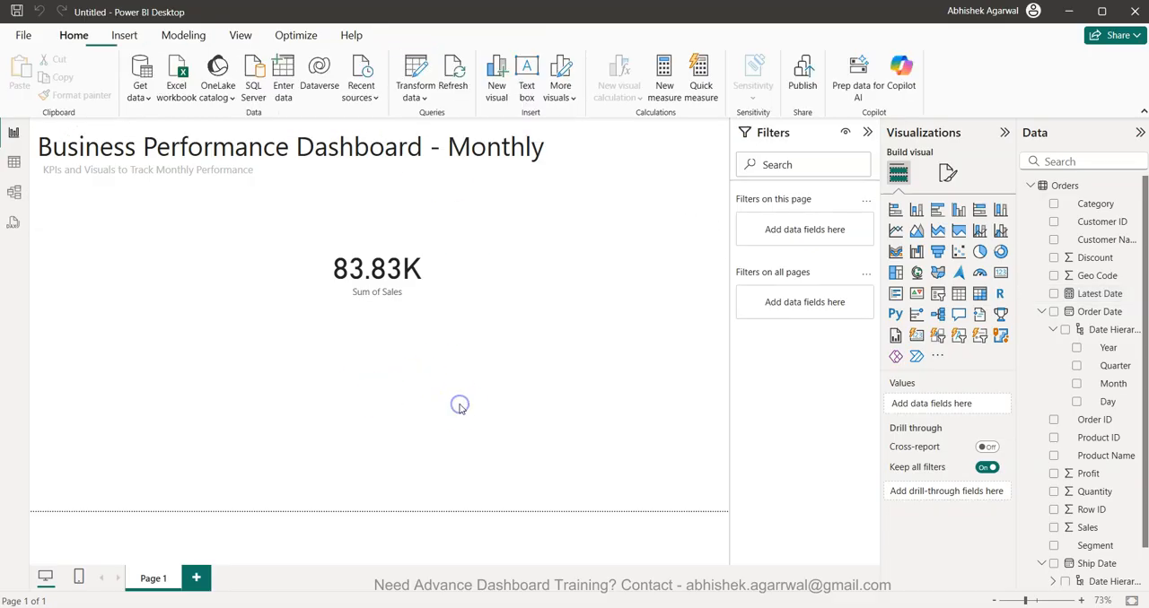
{"action": "left_click", "coordinate": [1002, 273]}
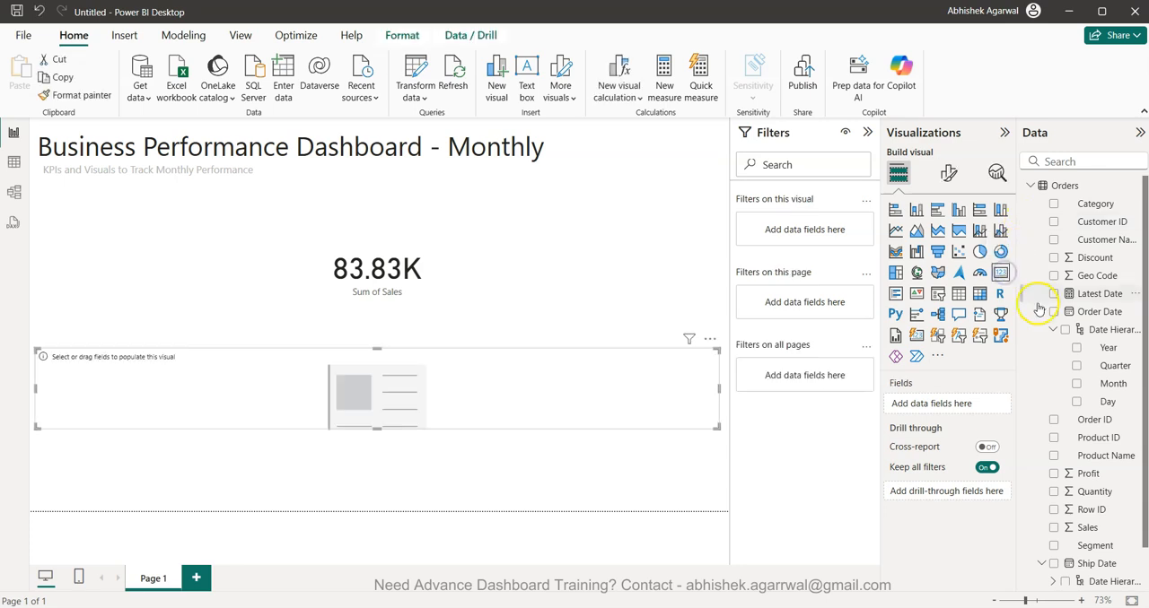
{"action": "left_click", "coordinate": [1053, 295]}
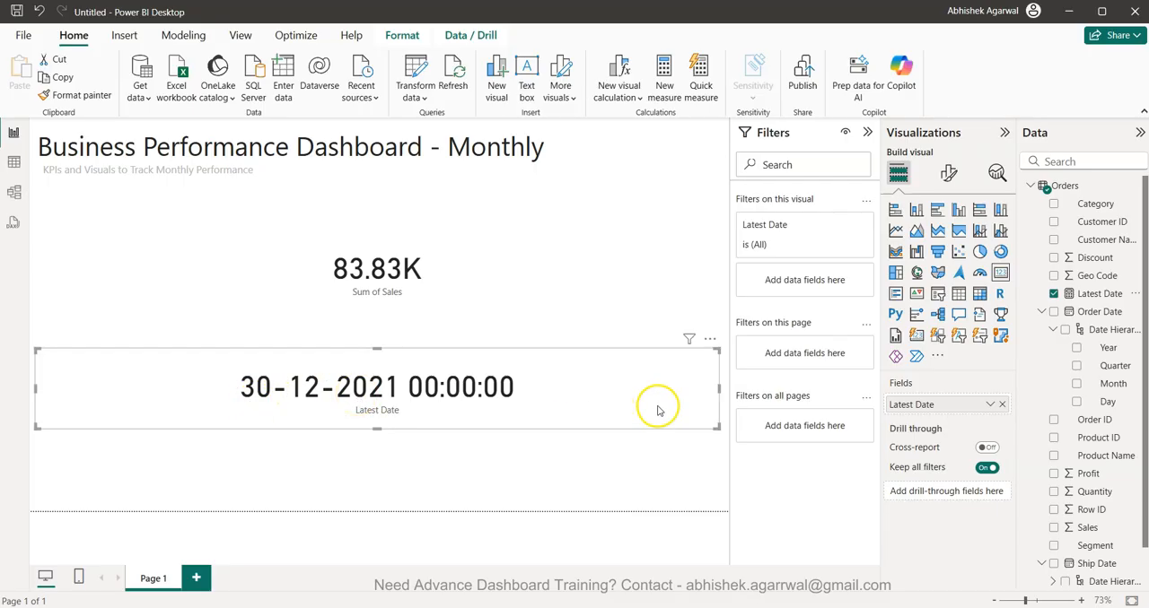
- Create a new measure with the formula Latest Month = MONTH([Latest Date])
{"action": "left_click", "coordinate": [666, 94]}
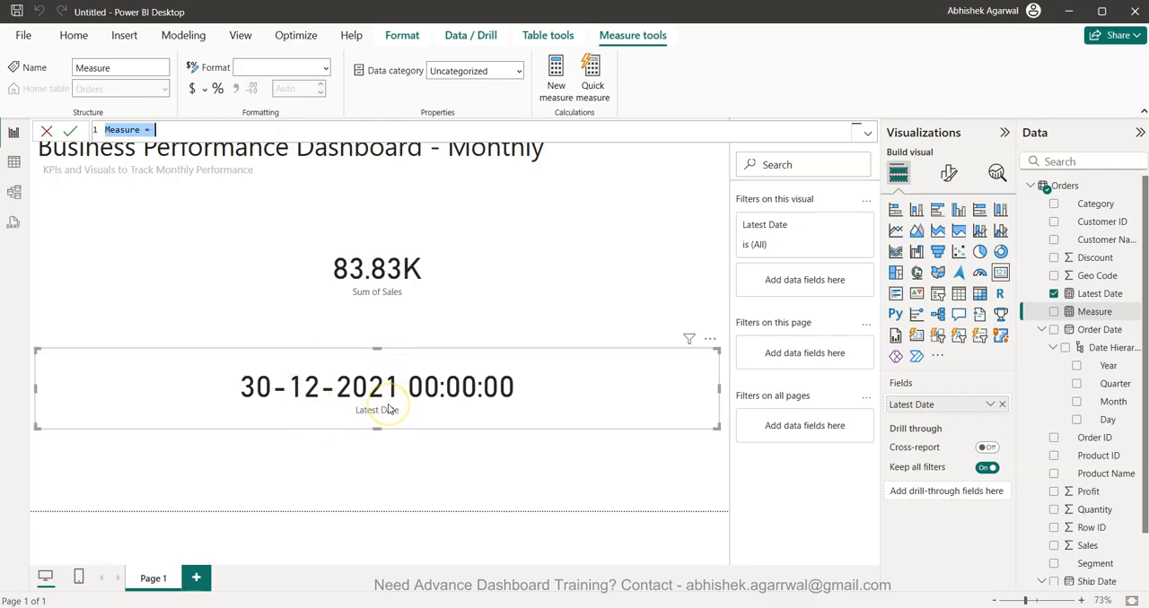
{"action": "type", "text": "Latest M"}
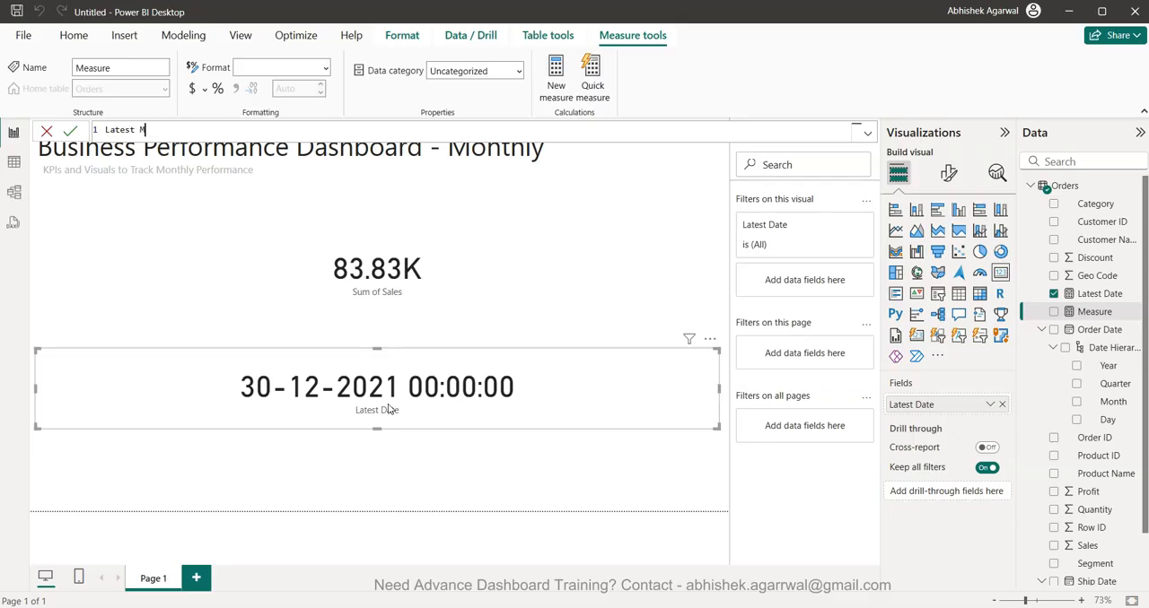
{"action": "type", "text": "onth = month"}
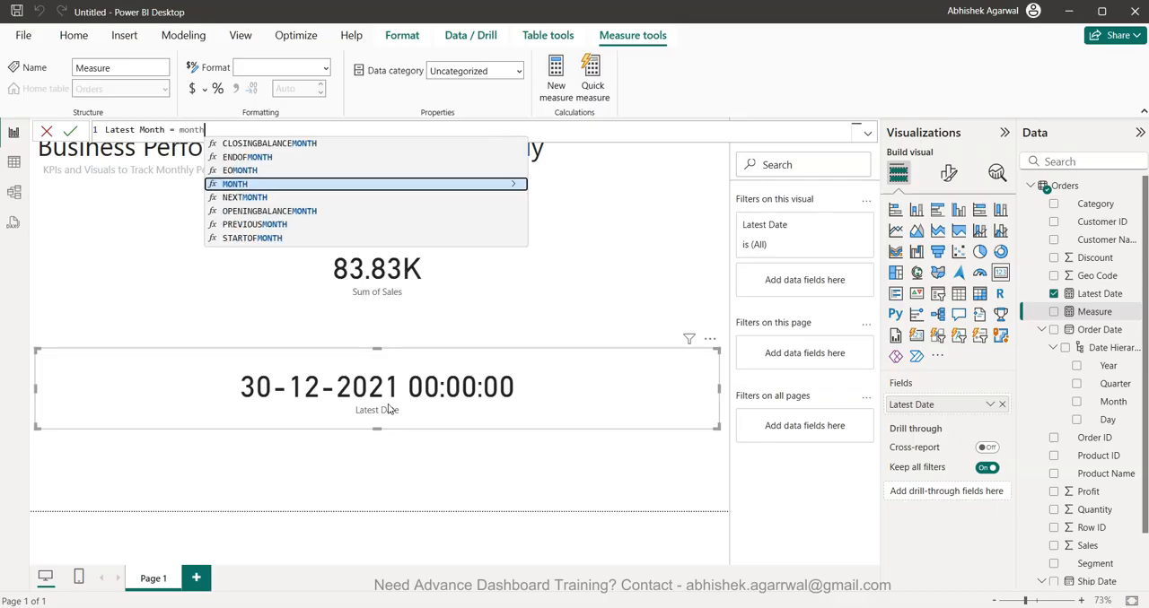
{"action": "type", "text": " MONTH(late"}
{"action": "key", "text": "Tab"}
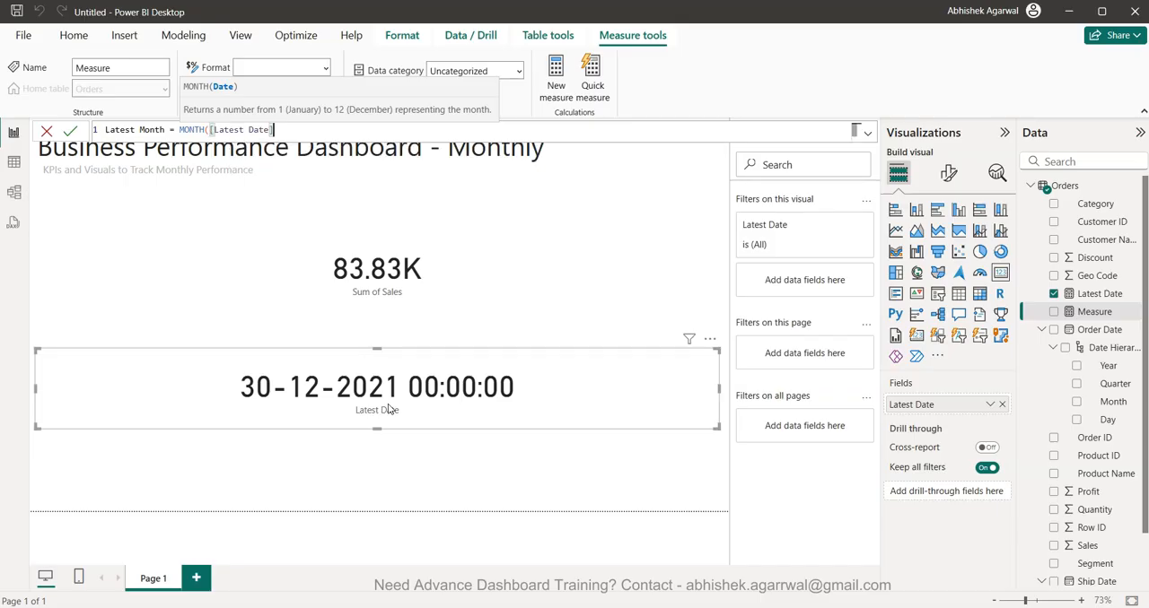
{"action": "type", "text": ")"}
{"action": "key", "text": "Return"}
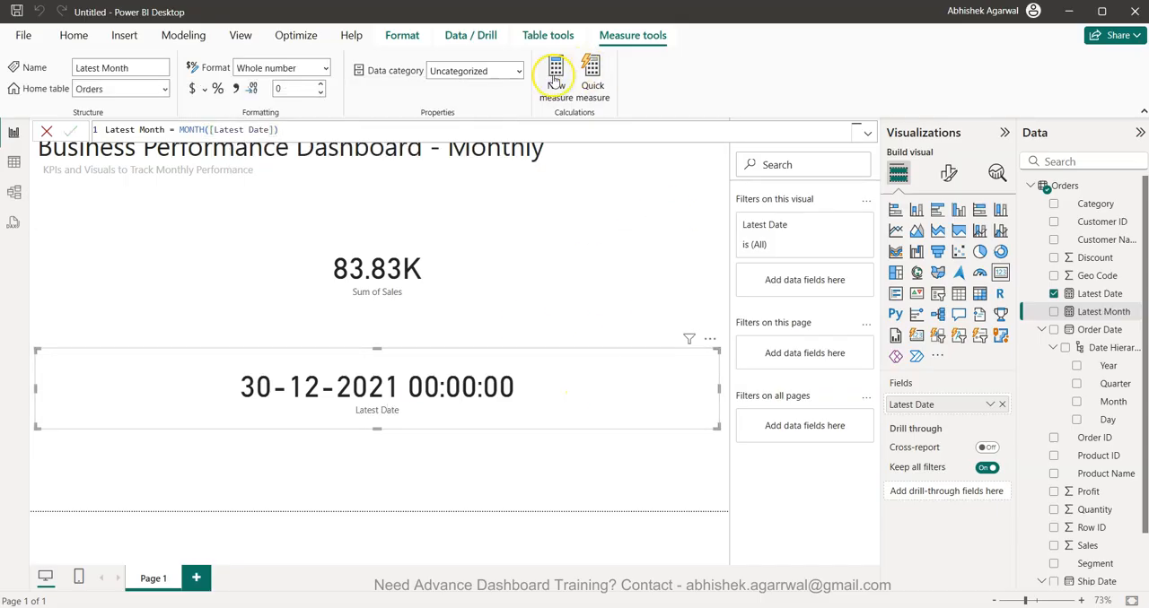
- Create a new measure with the formula Latest Year = YEAR([Latest Date])
{"action": "left_click", "coordinate": [553, 81]}
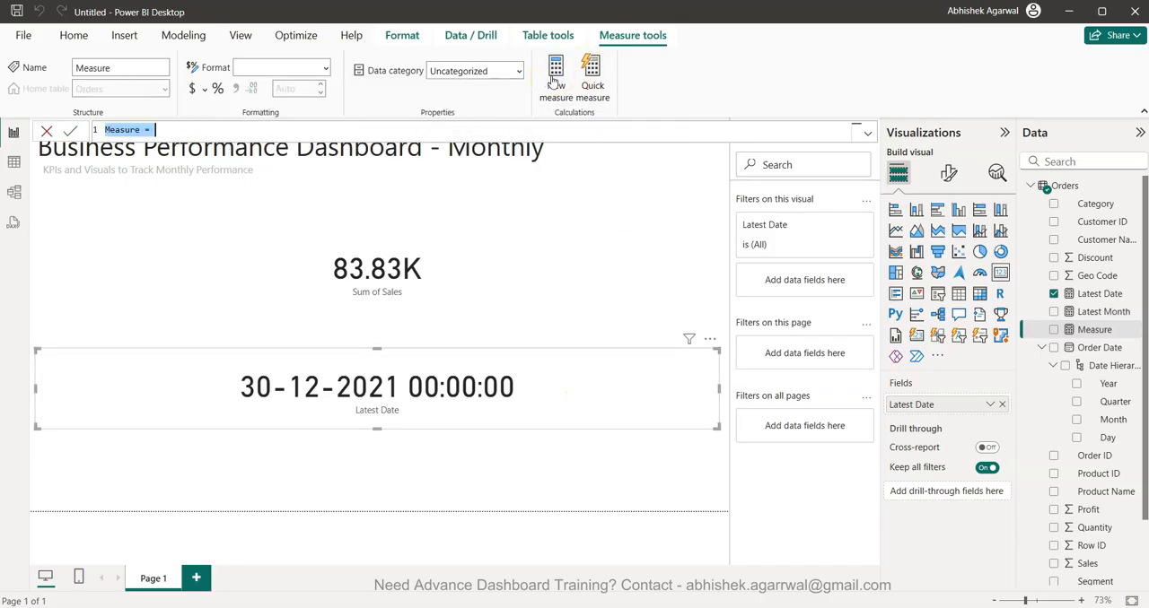
{"action": "type", "text": "Latest Ye"}
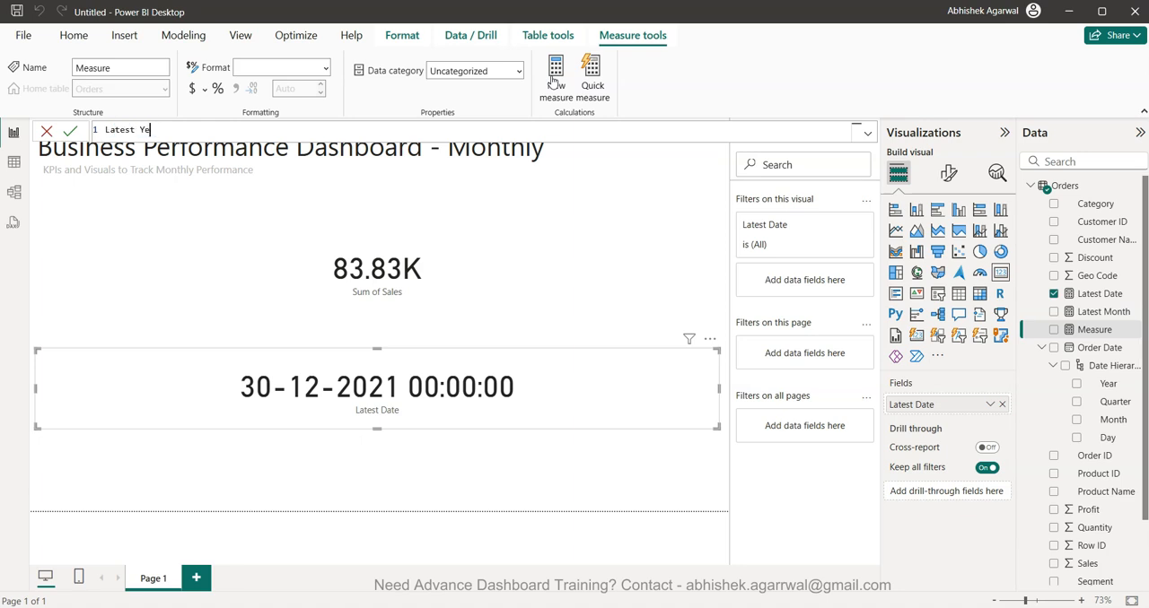
{"action": "type", "text": "ar = ye"}
{"action": "key", "text": "Tab"}
{"action": "type", "text": "lat"}
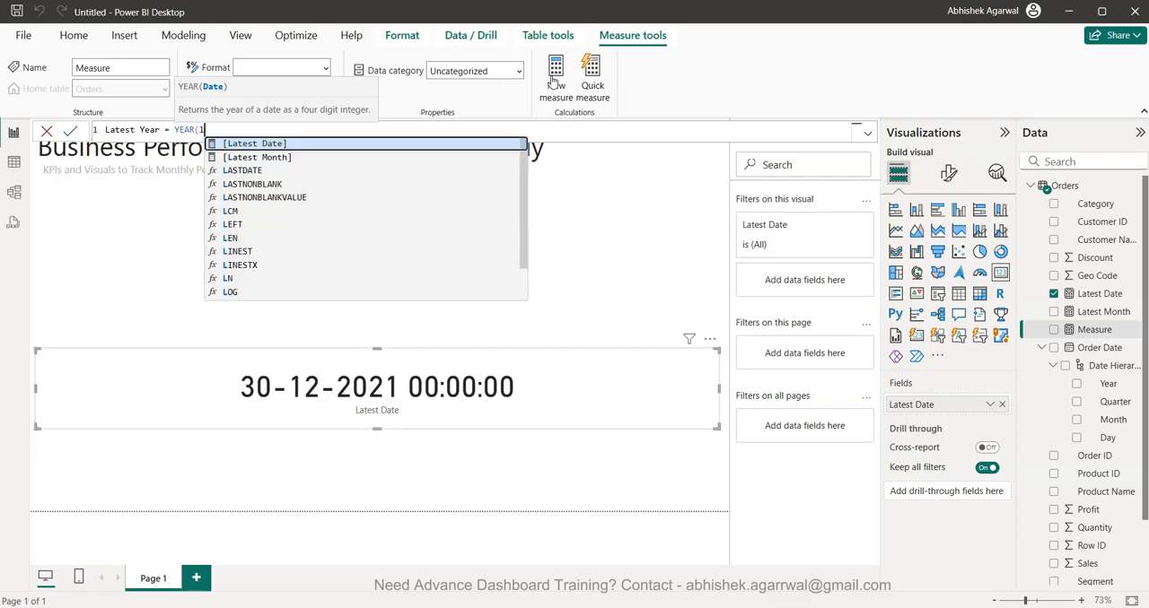
{"action": "key", "text": "Tab"}
{"action": "type", "text": ")"}
{"action": "key", "text": "Return"}
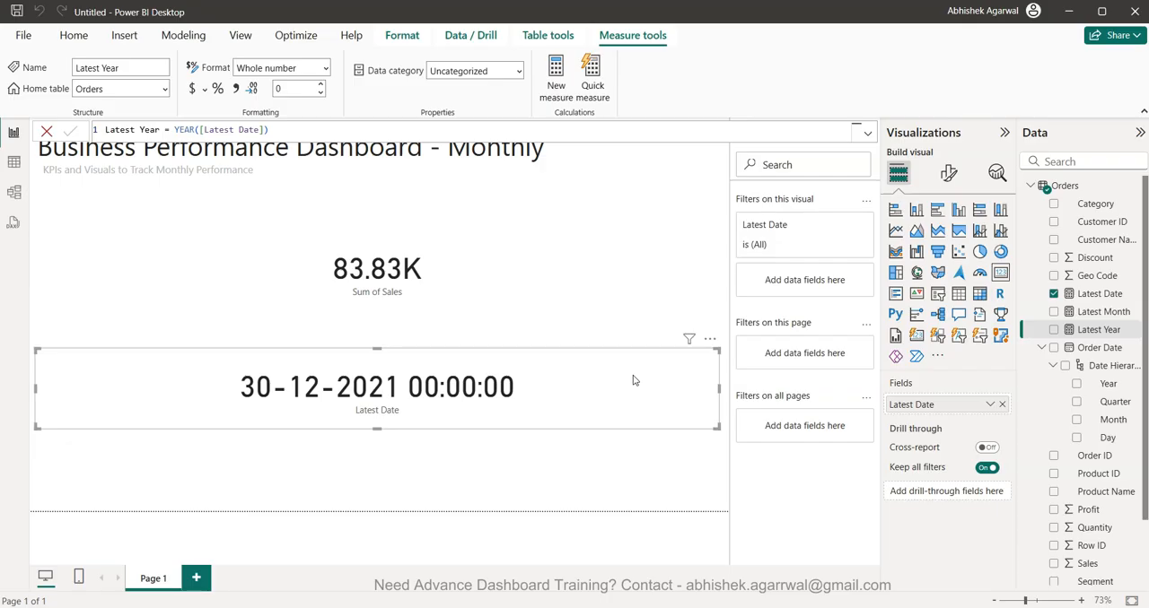
- Remove the Latest Date card from the report page
{"action": "left_click", "coordinate": [710, 338]}
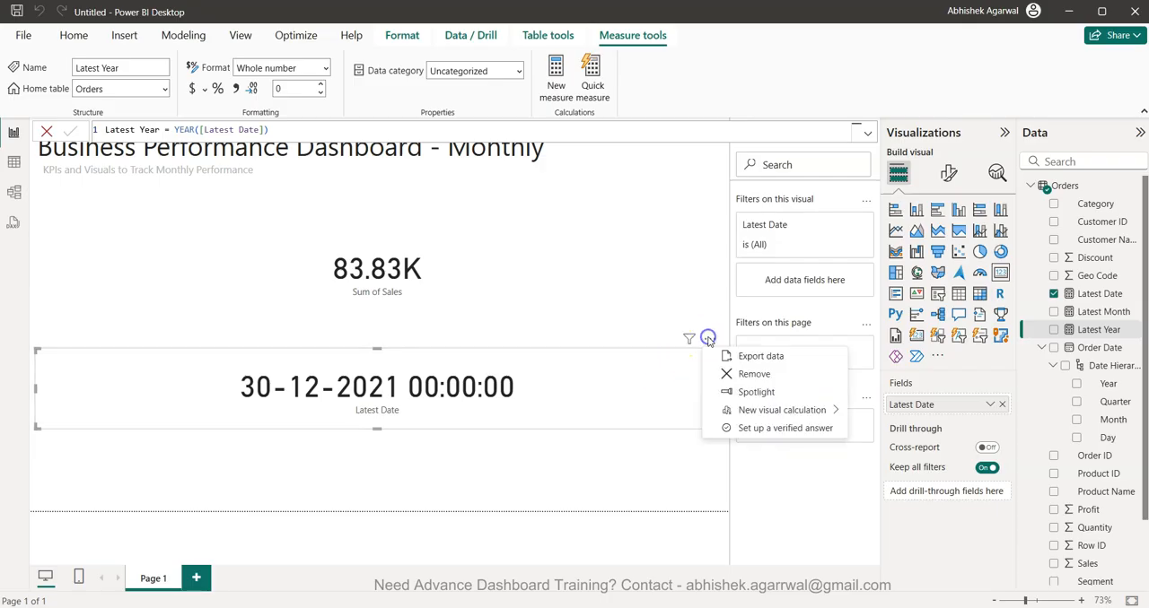
{"action": "left_click", "coordinate": [743, 373]}
- Create a new measure named Latest Month Sales, open a CALCULATE function in its formula and start a second line
{"action": "left_click", "coordinate": [662, 79]}
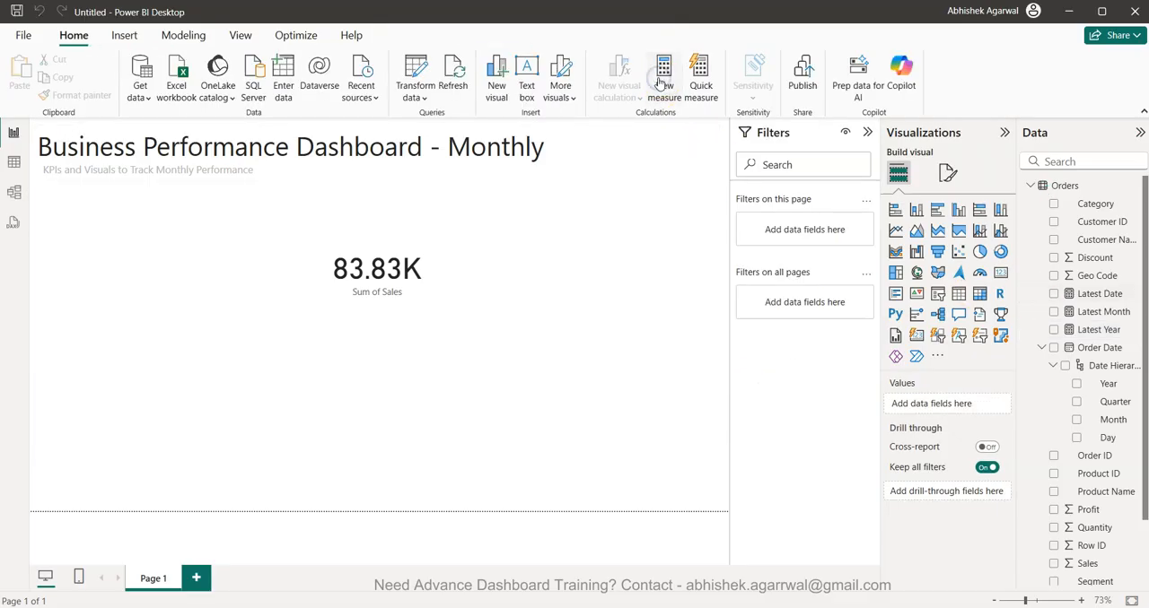
{"action": "type", "text": "Latest Month Sales ="}
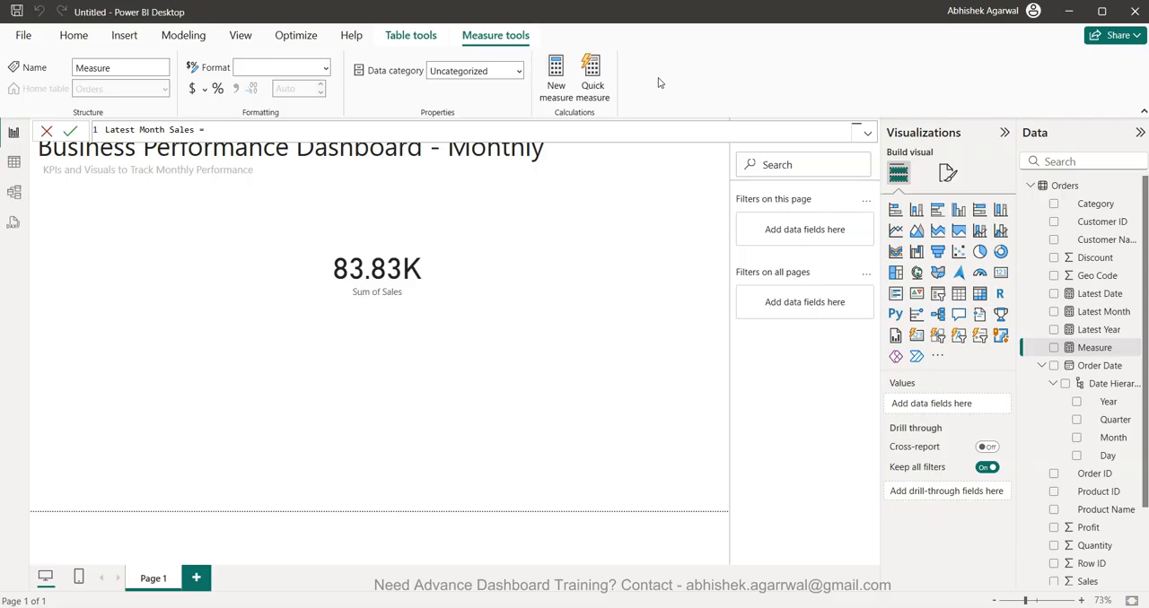
{"action": "type", "text": "CAL"}
{"action": "key", "text": "Tab"}
{"action": "key", "text": "shift+Return"}
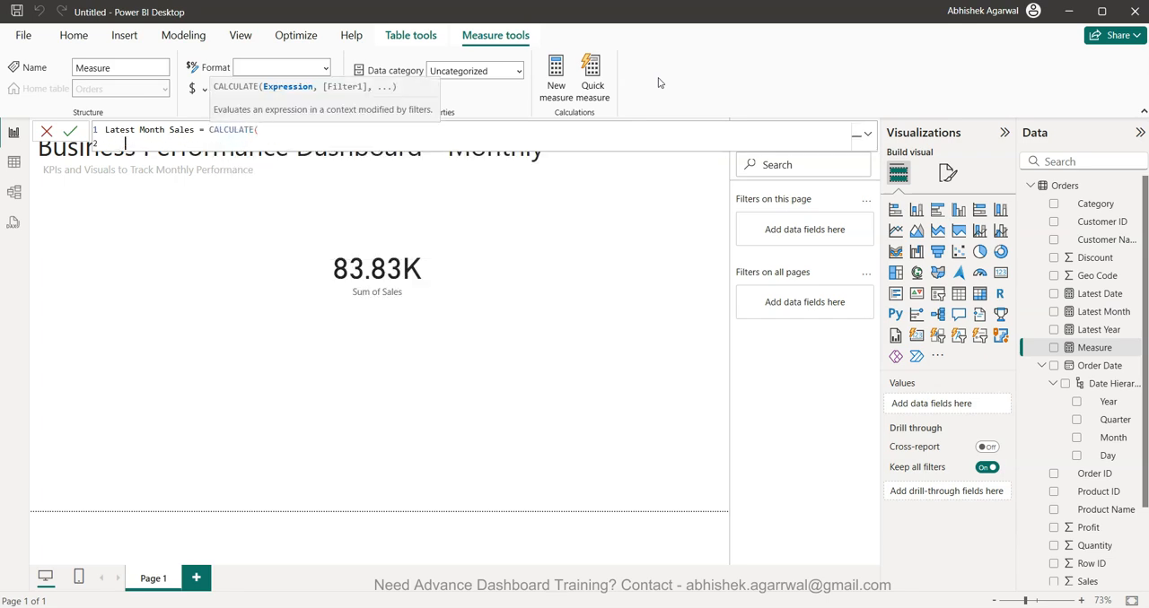
- Declare the variable _latestmonth in the Latest Month Sales formula and assign it the [Latest Month] measure
{"action": "type", "text": "VAR _latestmonth = late"}
{"action": "key", "text": "Down"}
{"action": "key", "text": "Tab"}
{"action": "key", "text": "shift+Return"}
- Declare the variable _lastyear with the value [Latest Year] and add RETURN on the following line
{"action": "type", "text": "VAR _lastyear ="}
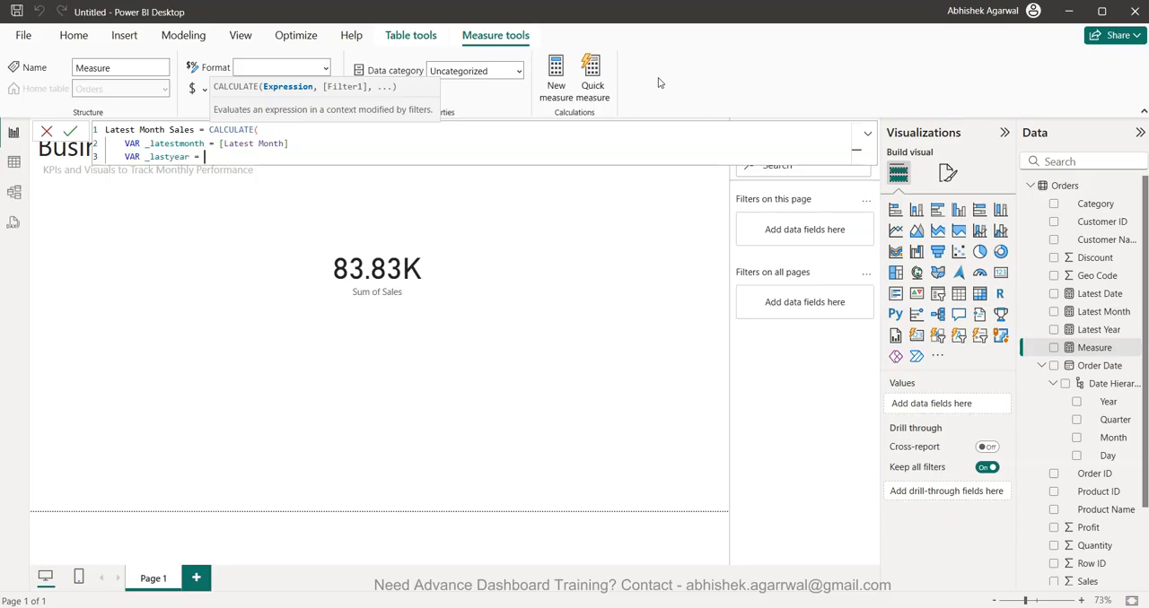
{"action": "type", "text": "[Lat"}
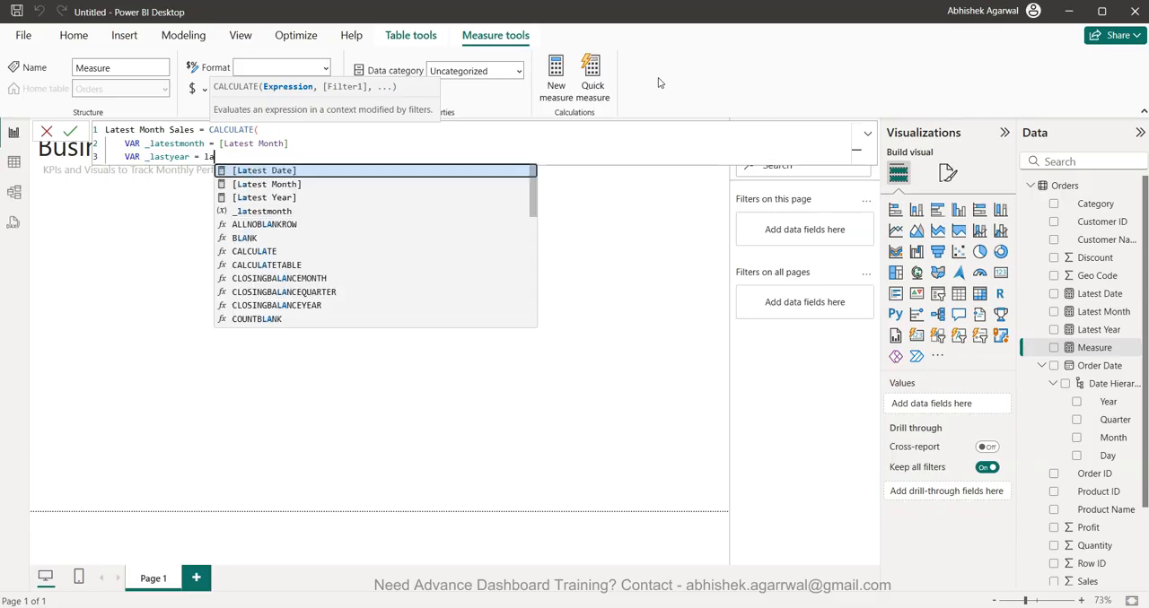
{"action": "key", "text": "Down"}
{"action": "key", "text": "Down"}
{"action": "key", "text": "Tab"}
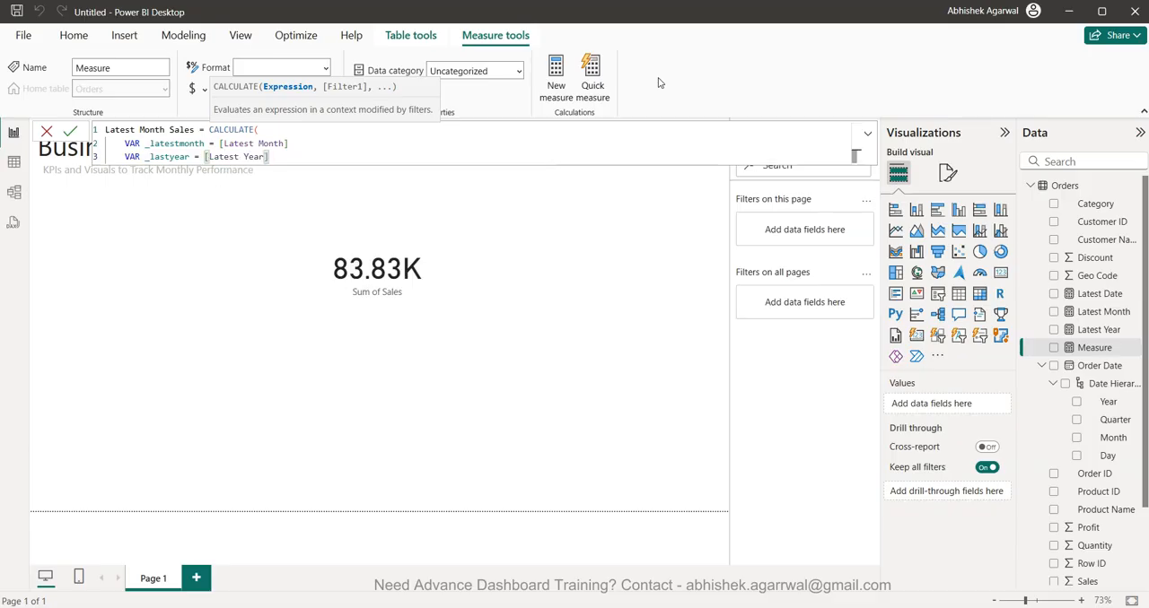
{"action": "key", "text": "shift+Return"}
{"action": "type", "text": "RETURN"}
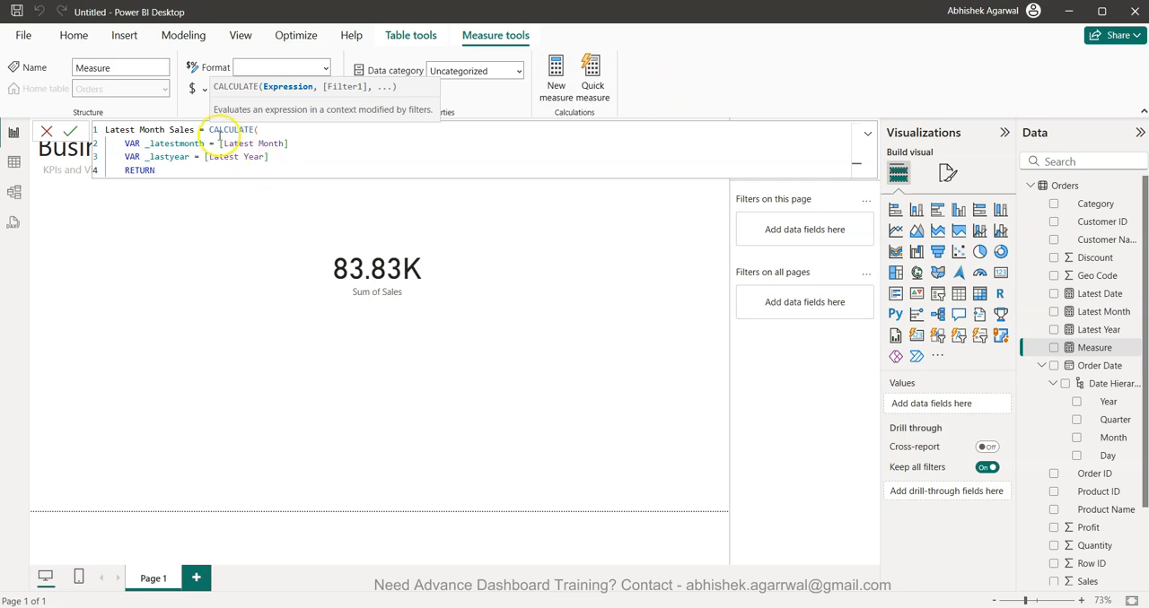
- Cut the opening CALCULATE( from the first formula line and add an empty line below RETURN
{"action": "left_click_drag", "start_coordinate": [207, 130], "coordinate": [260, 130]}
{"action": "key", "text": "ctrl+x"}
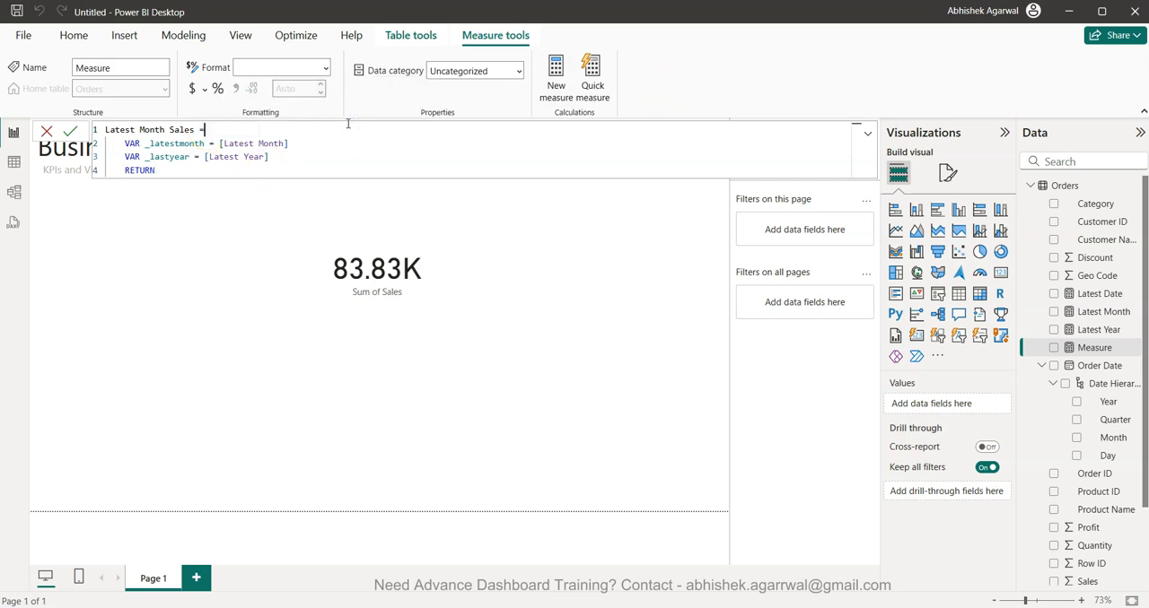
{"action": "left_click", "coordinate": [204, 170]}
{"action": "key", "text": "shift+Return"}
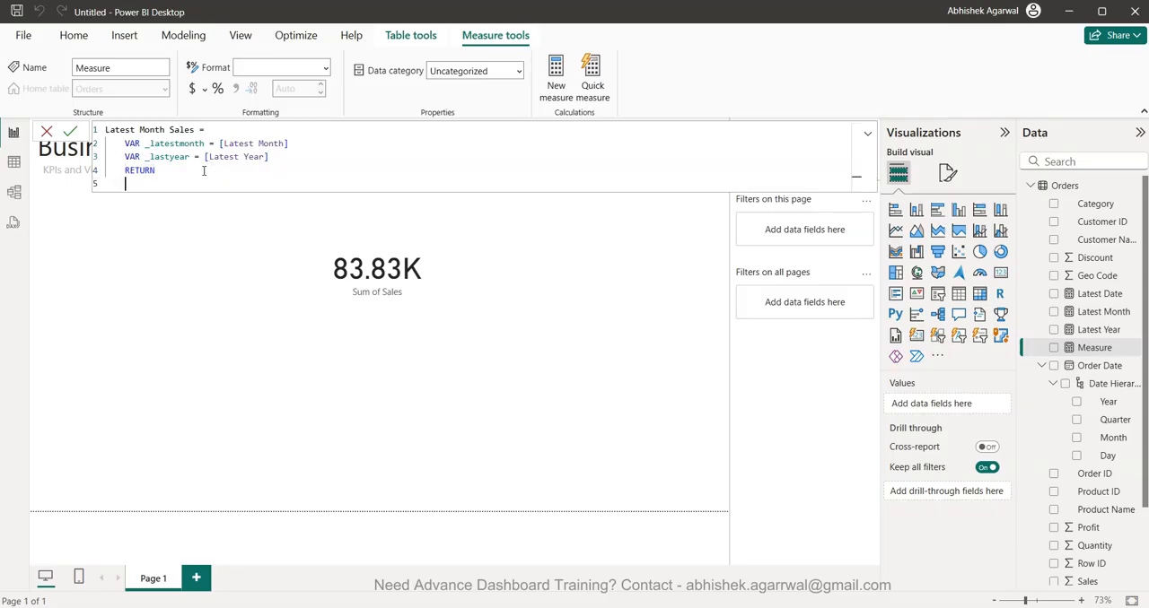
- Start the result line of the Latest Month Sales formula with CALCULATE(SUM(Orders[Sales]), ready for a filter argument
{"action": "type", "text": "CALCULATE(SUM(Orders[S"}
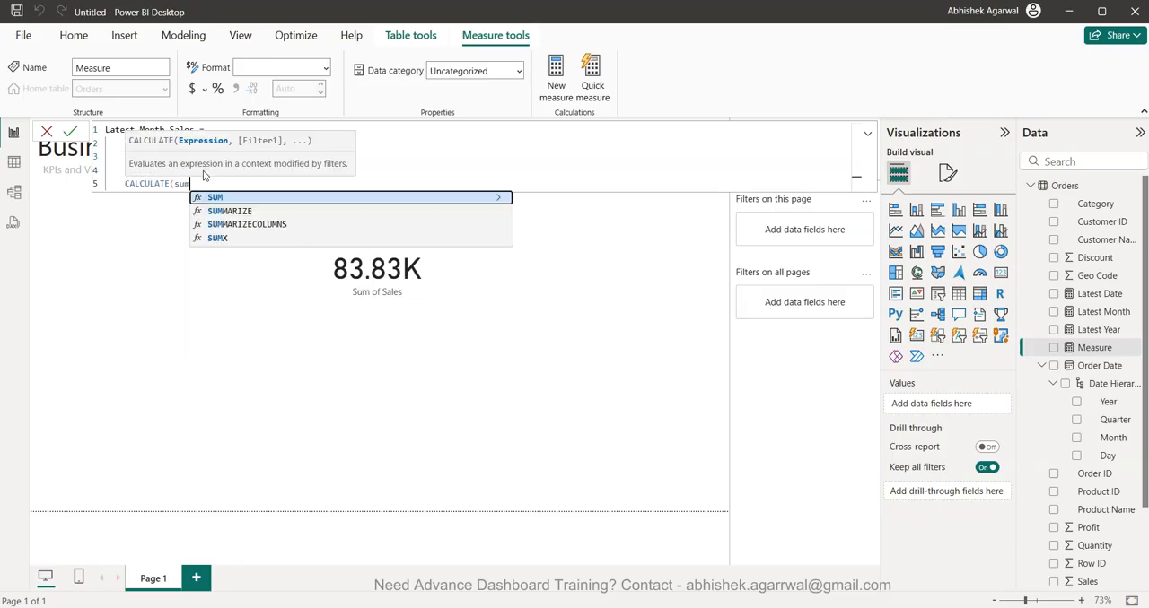
{"action": "type", "text": "a"}
{"action": "key", "text": "Tab"}
{"action": "type", "text": "))"}
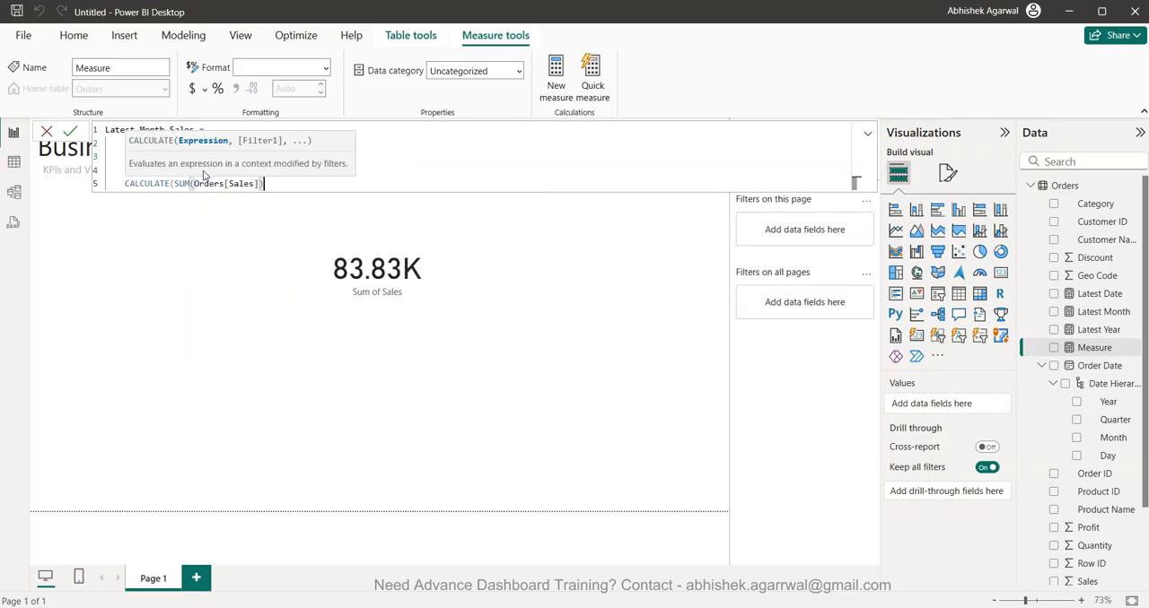
{"action": "type", "text": ","}
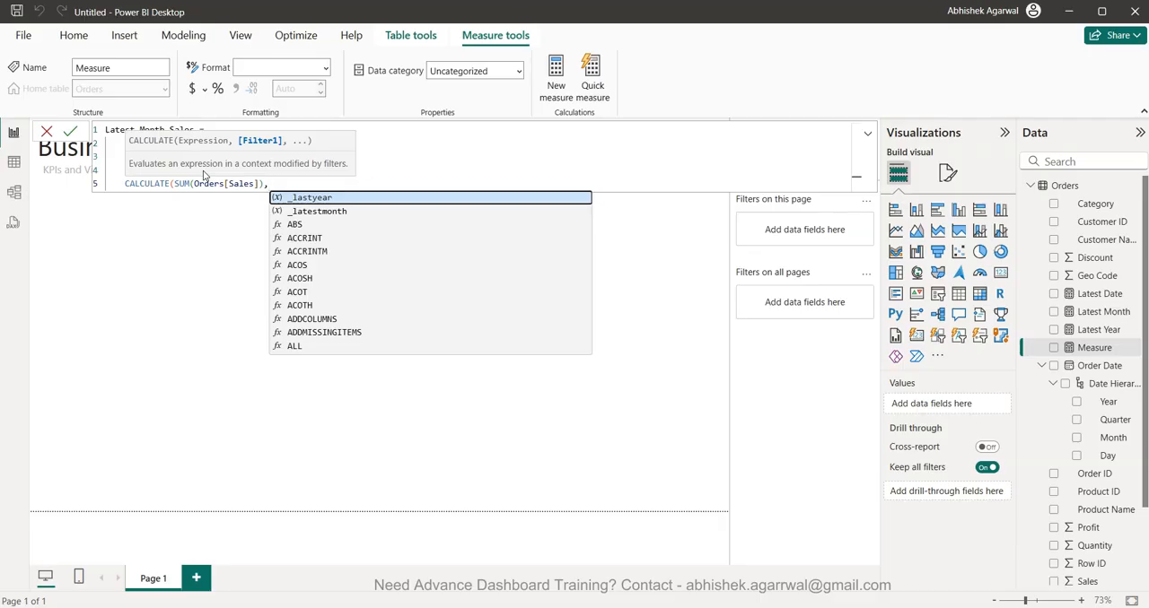
- Add the filter condition YEAR(Orders[Order Date]) = _lastyear to the CALCULATE function
{"action": "type", "text": "yea"}
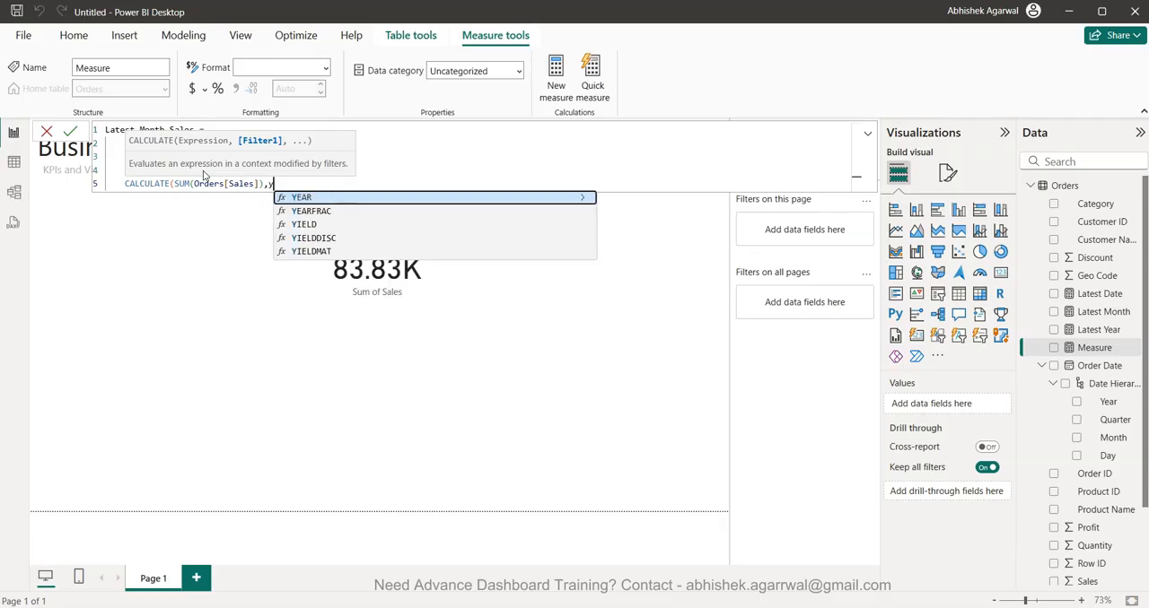
{"action": "key", "text": "Tab"}
{"action": "type", "text": "ord"}
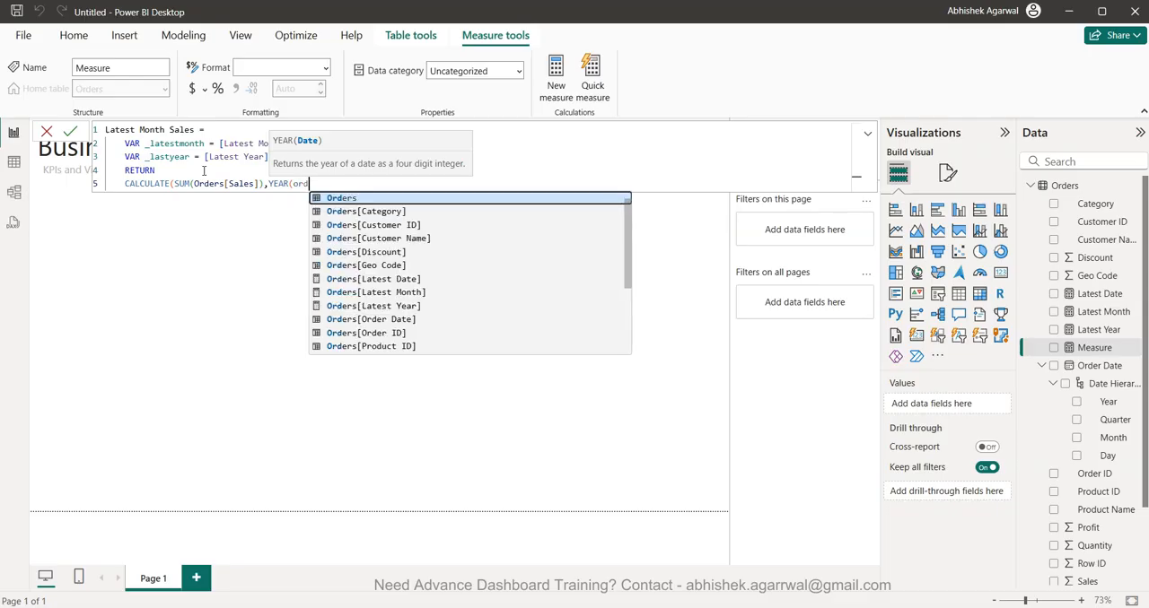
{"action": "key", "text": "Down"}
{"action": "key", "text": "Down"}
{"action": "key", "text": "Down"}
{"action": "key", "text": "Down"}
{"action": "key", "text": "Down"}
{"action": "key", "text": "Down"}
{"action": "key", "text": "Down"}
{"action": "key", "text": "Down"}
{"action": "key", "text": "Down"}
{"action": "key", "text": "Tab"}
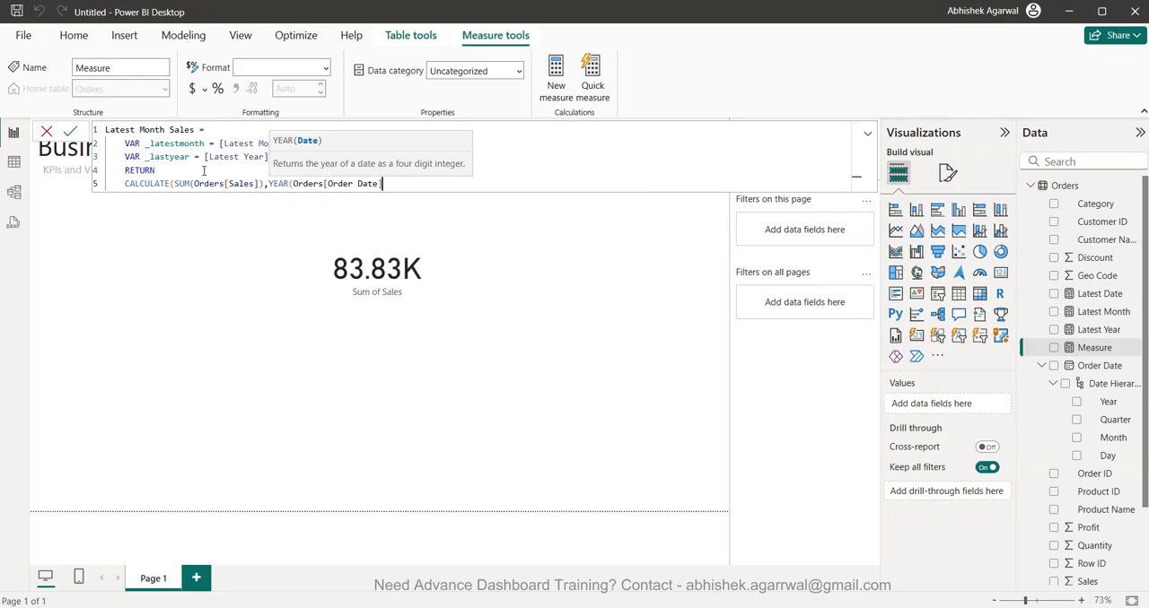
{"action": "type", "text": ") -_la"}
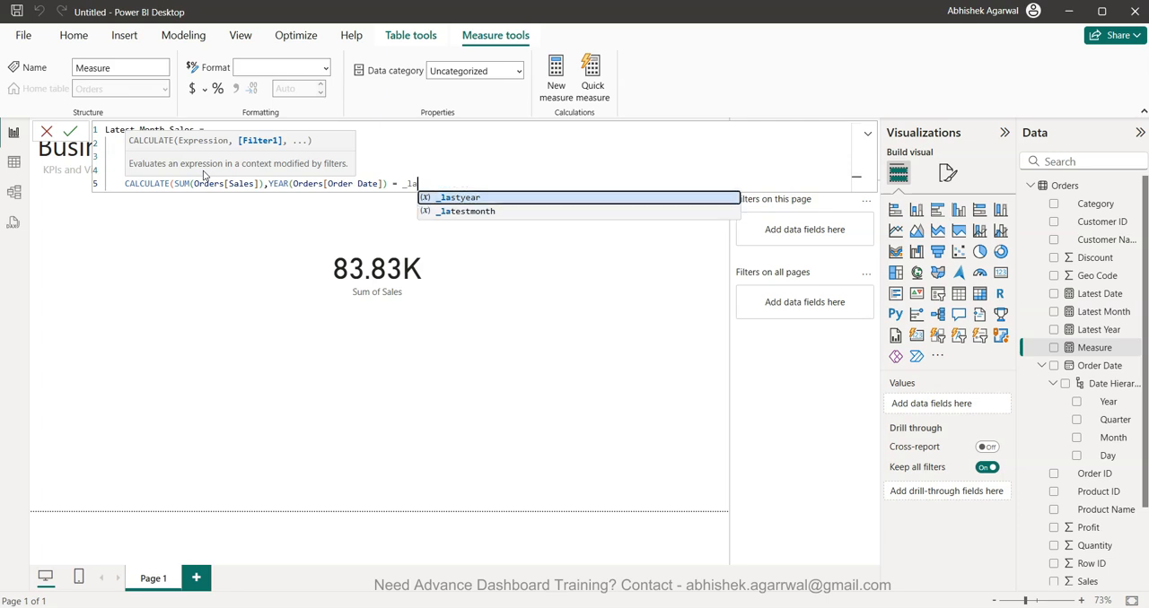
{"action": "key", "text": "Tab"}
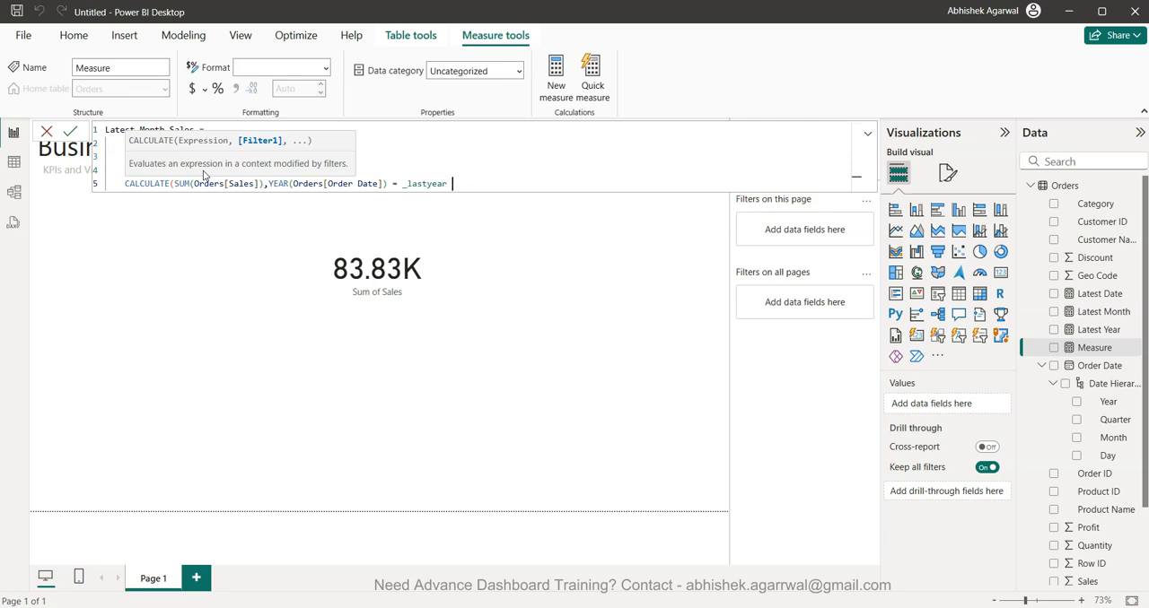
- Extend the filter with && MONTH(Orders[Order Date]) = _latestmonth, close the CALCULATE function and commit the measure
{"action": "type", "text": "&& mon"}
{"action": "key", "text": "Tab"}
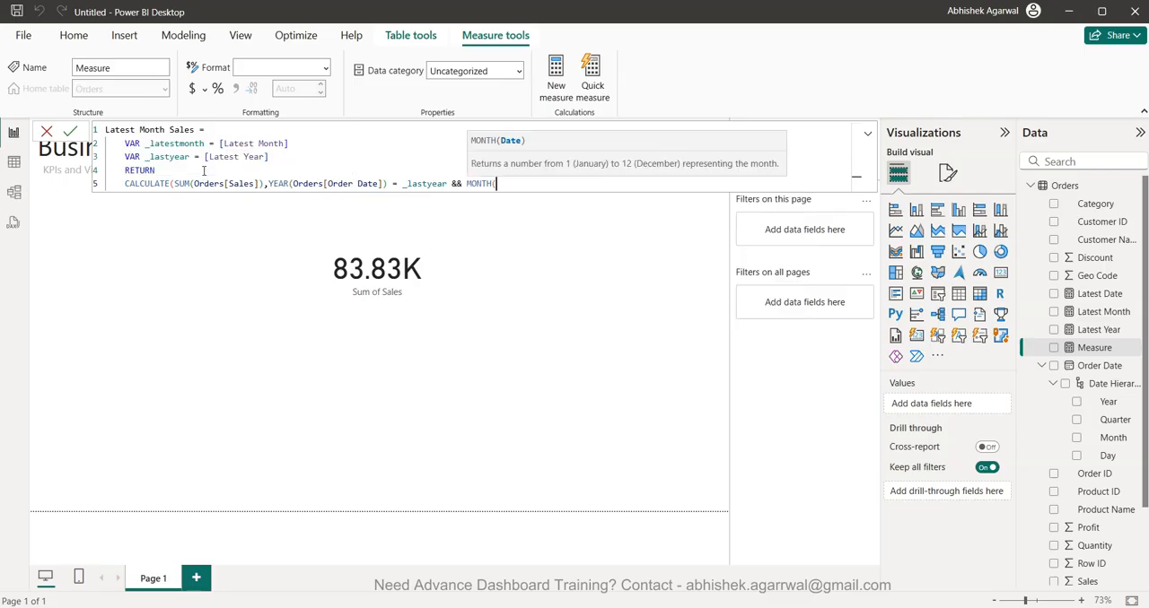
{"action": "type", "text": "order"}
{"action": "key", "text": "Down"}
{"action": "key", "text": "Down"}
{"action": "key", "text": "Down"}
{"action": "key", "text": "Down"}
{"action": "key", "text": "Down"}
{"action": "key", "text": "Down"}
{"action": "key", "text": "Down"}
{"action": "key", "text": "Down"}
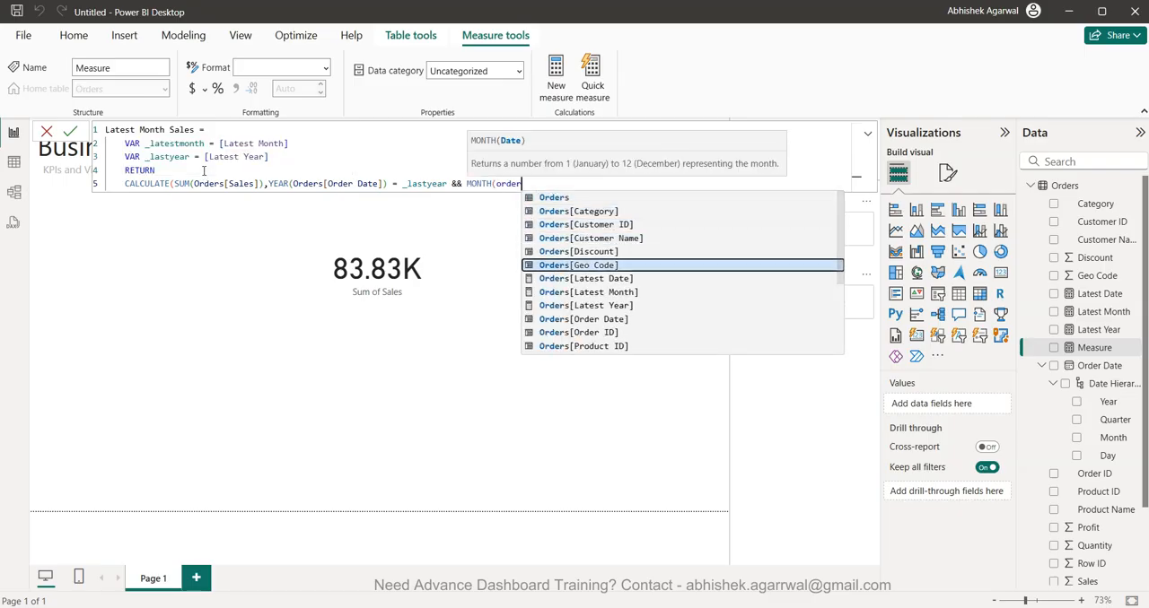
{"action": "key", "text": "Down"}
{"action": "key", "text": "Tab"}
{"action": "type", "text": ") = "}
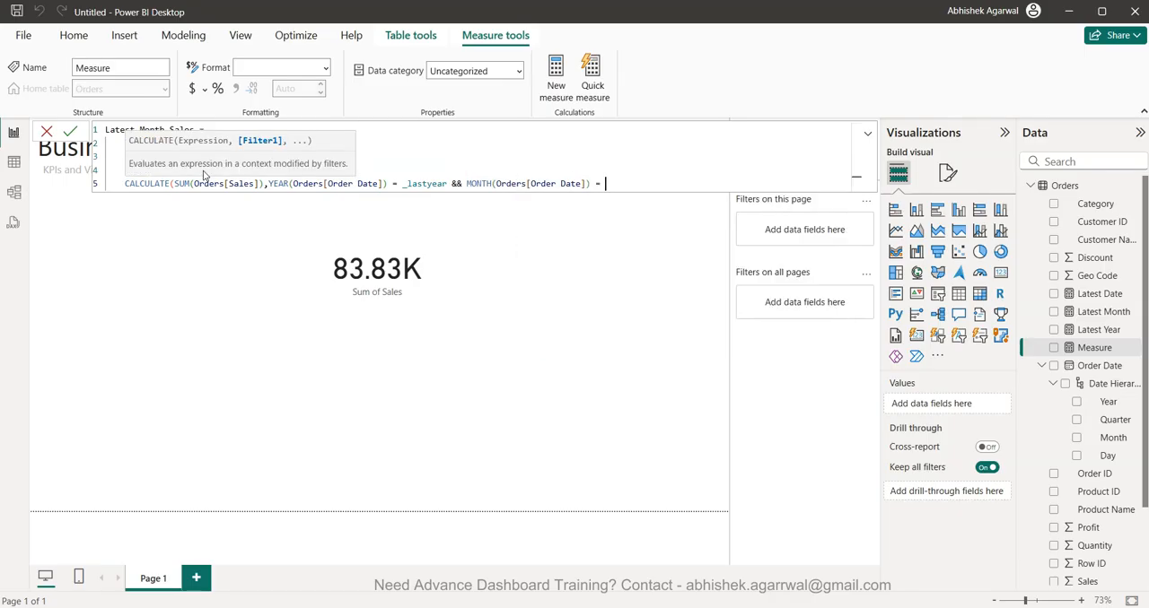
{"action": "type", "text": "_"}
{"action": "key", "text": "Down"}
{"action": "key", "text": "Tab"}
{"action": "type", "text": ")"}
{"action": "key", "text": "Return"}
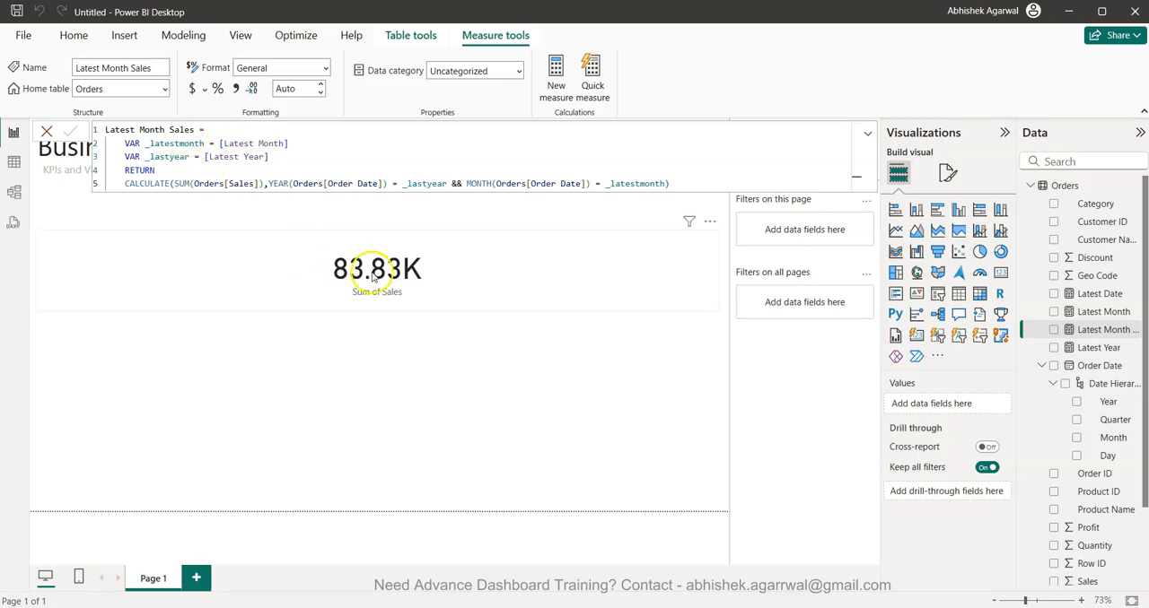
- Add a new card visual to the page showing the Latest Month Sales measure
{"action": "left_click", "coordinate": [479, 410]}
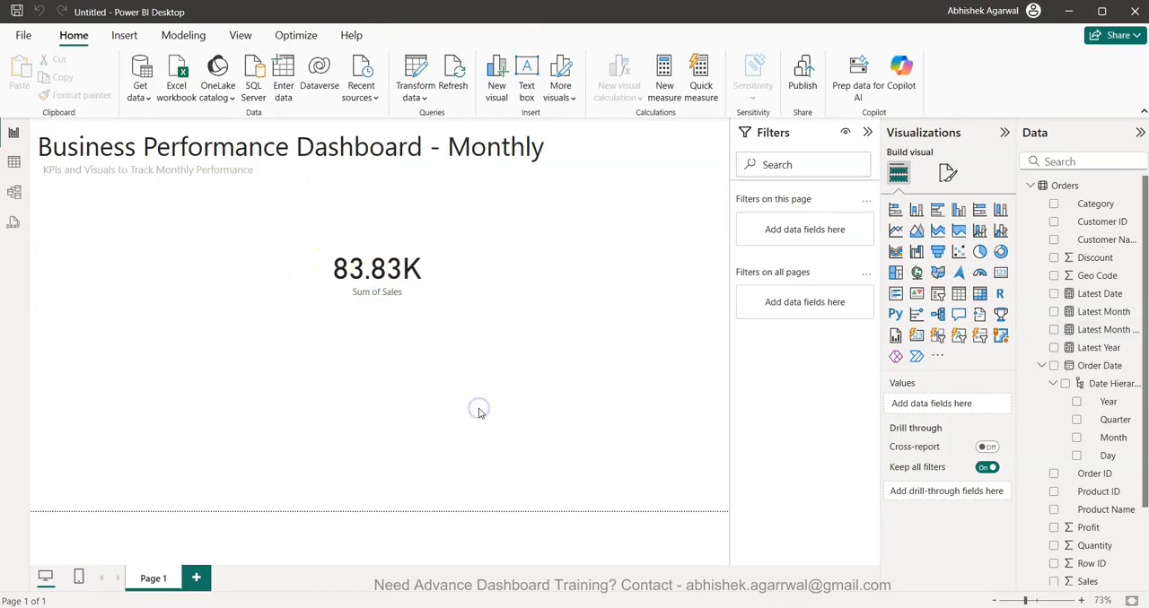
{"action": "left_click", "coordinate": [999, 271]}
{"action": "left_click", "coordinate": [1054, 329]}
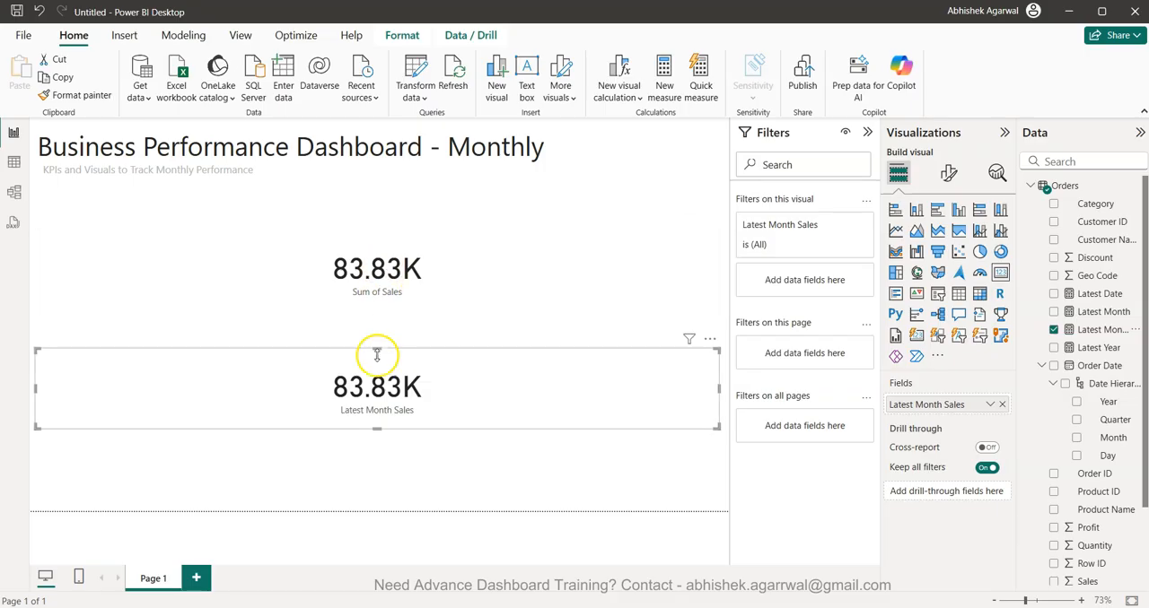
- Remove the Sum of Sales card from the report page
{"action": "left_click", "coordinate": [395, 289]}
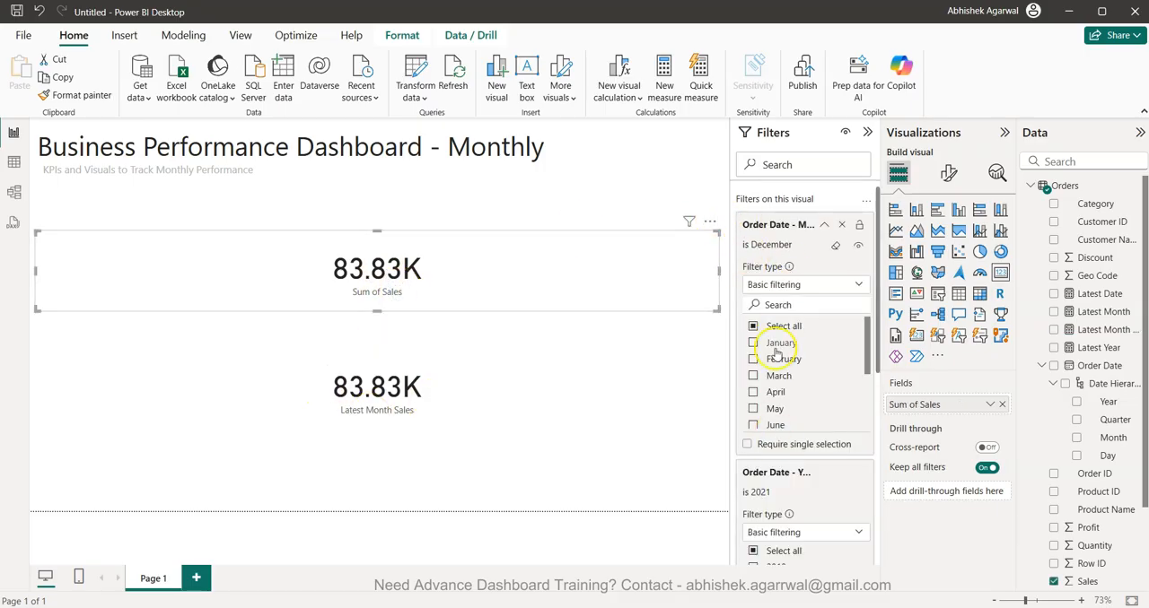
{"action": "left_click", "coordinate": [709, 221]}
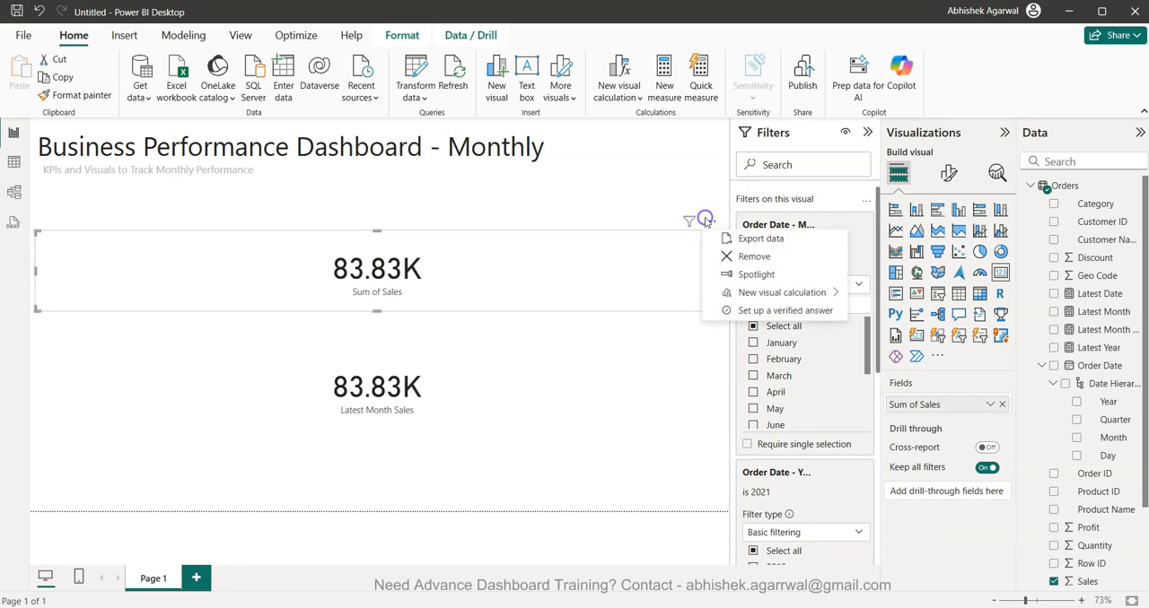
{"action": "left_click", "coordinate": [754, 257]}
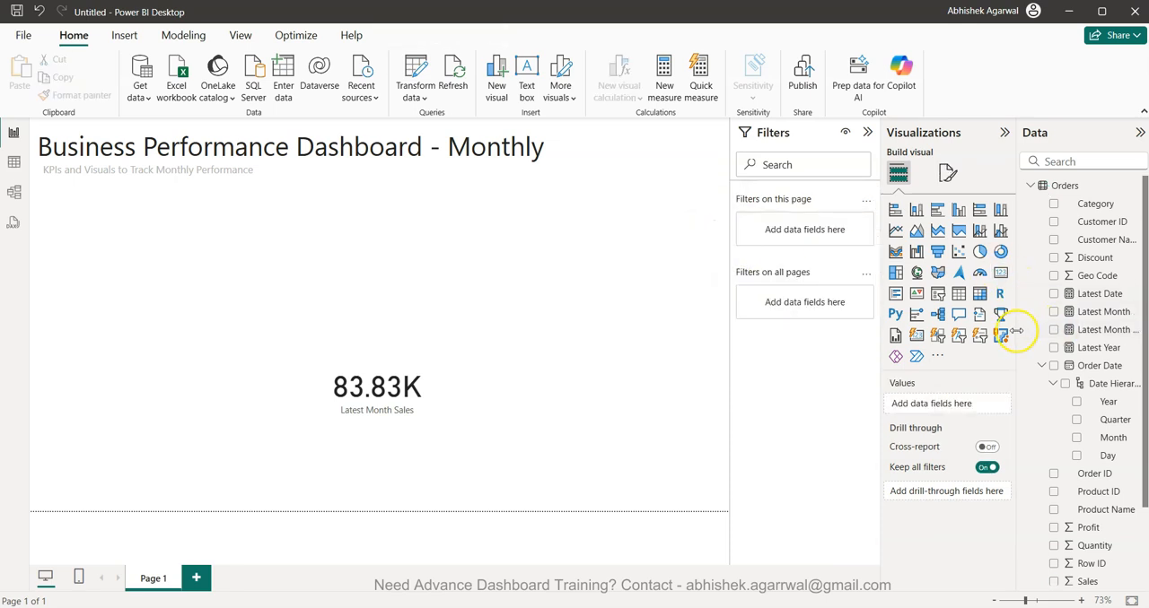
- Widen the field list and copy the whole Latest Month Sales formula into a new measure
{"action": "left_click_drag", "start_coordinate": [1015, 331], "coordinate": [981, 331]}
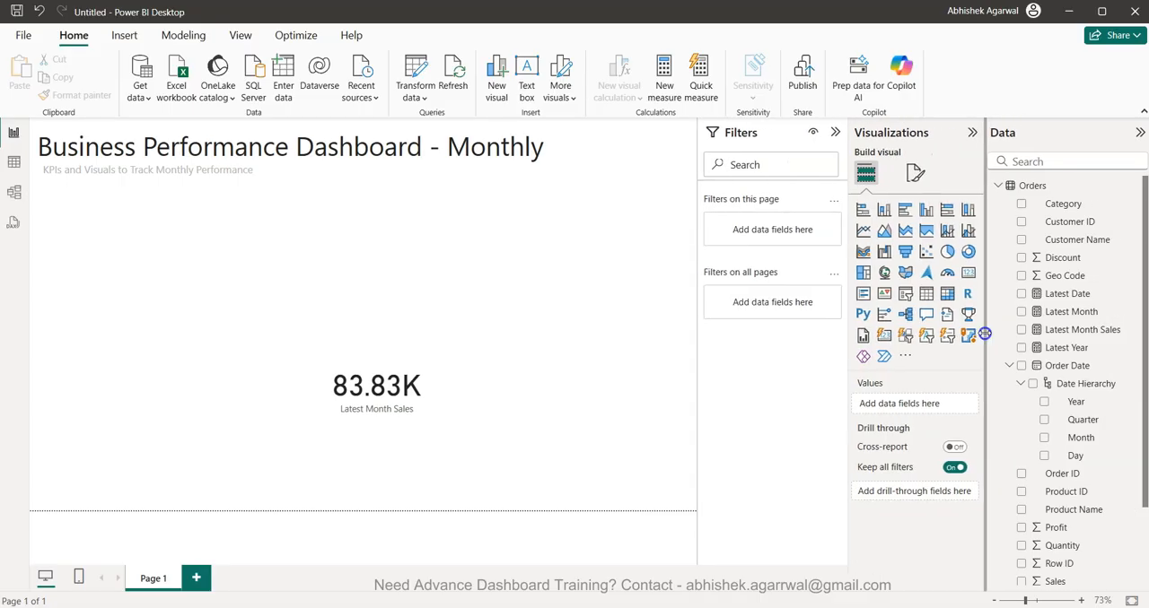
{"action": "left_click", "coordinate": [1066, 330]}
{"action": "left_click", "coordinate": [617, 175]}
{"action": "key", "text": "ctrl+a"}
{"action": "key", "text": "ctrl+c"}
{"action": "left_click", "coordinate": [552, 90]}
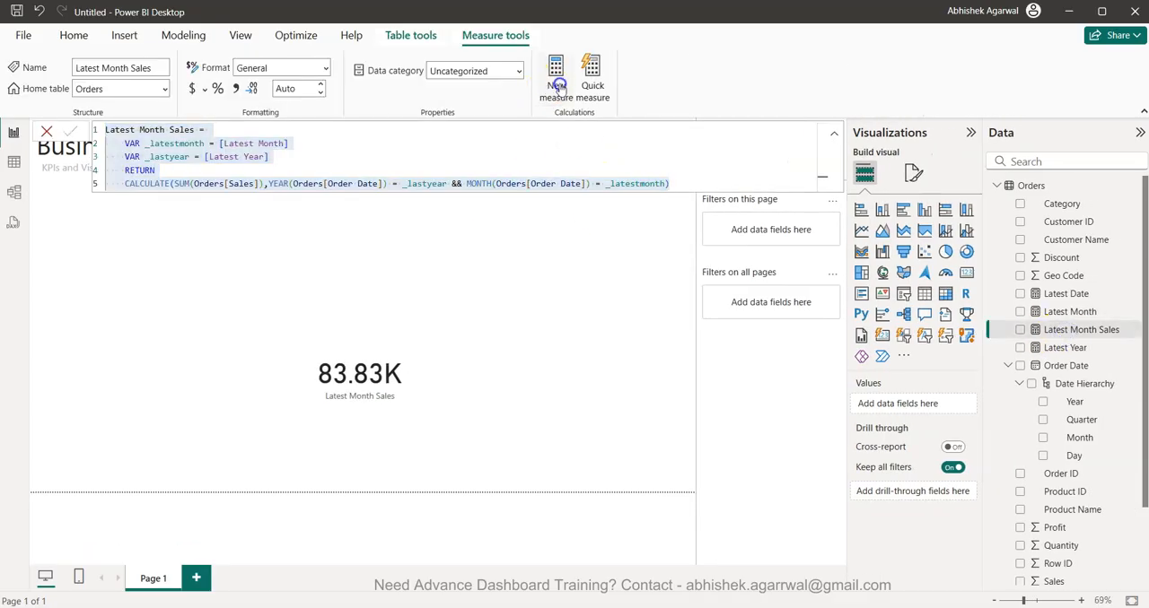
{"action": "key", "text": "ctrl+v"}
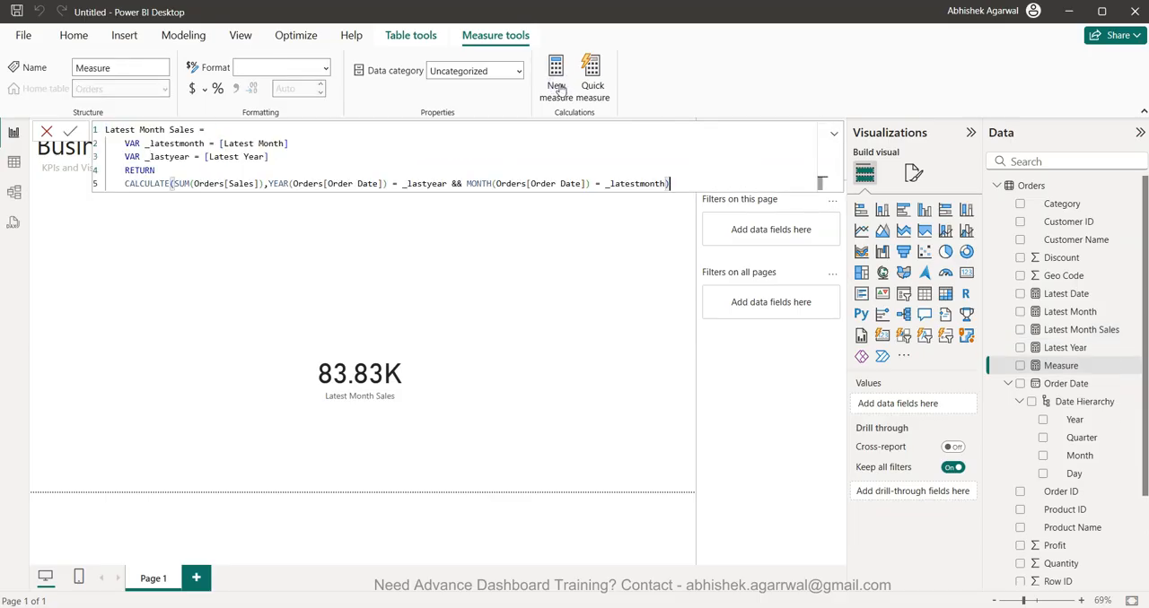
- Rename the copied measure to Latest Month Profit in its first formula line
{"action": "left_click", "coordinate": [190, 131]}
{"action": "key", "text": "BackSpace"}
{"action": "key", "text": "BackSpace"}
{"action": "key", "text": "BackSpace"}
{"action": "key", "text": "BackSpace"}
{"action": "key", "text": "BackSpace"}
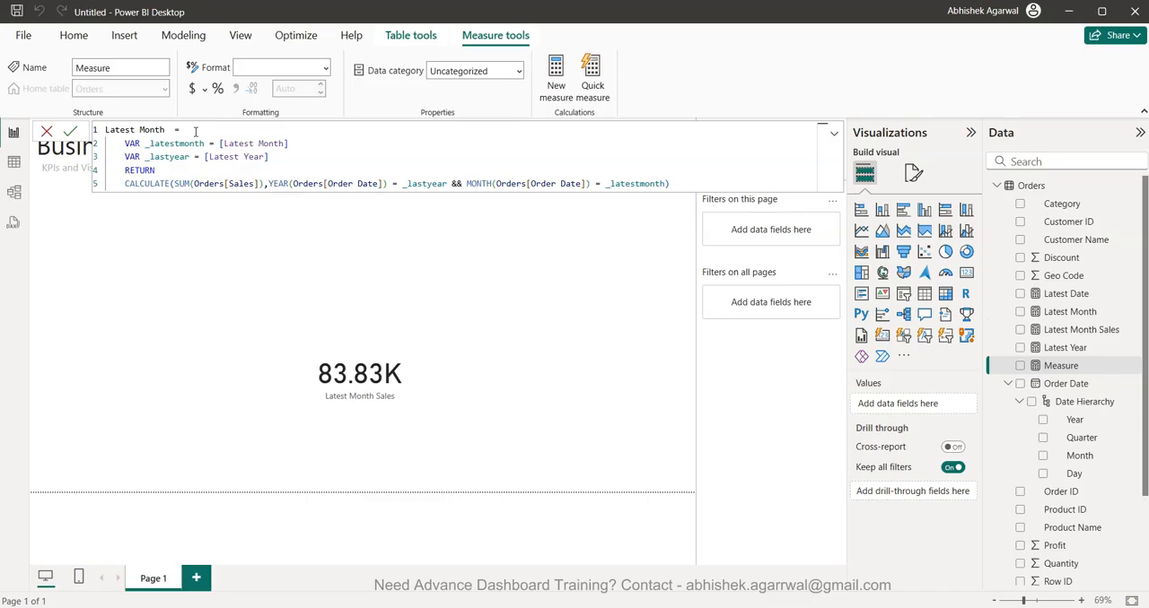
{"action": "type", "text": "Profit"}
- Replace the summed column in the Latest Month Profit formula with Orders[Profit] and commit the measure
{"action": "left_click", "coordinate": [248, 184]}
{"action": "key", "text": "BackSpace"}
{"action": "key", "text": "BackSpace"}
{"action": "key", "text": "BackSpace"}
{"action": "key", "text": "BackSpace"}
{"action": "key", "text": "BackSpace"}
{"action": "type", "text": "pro"}
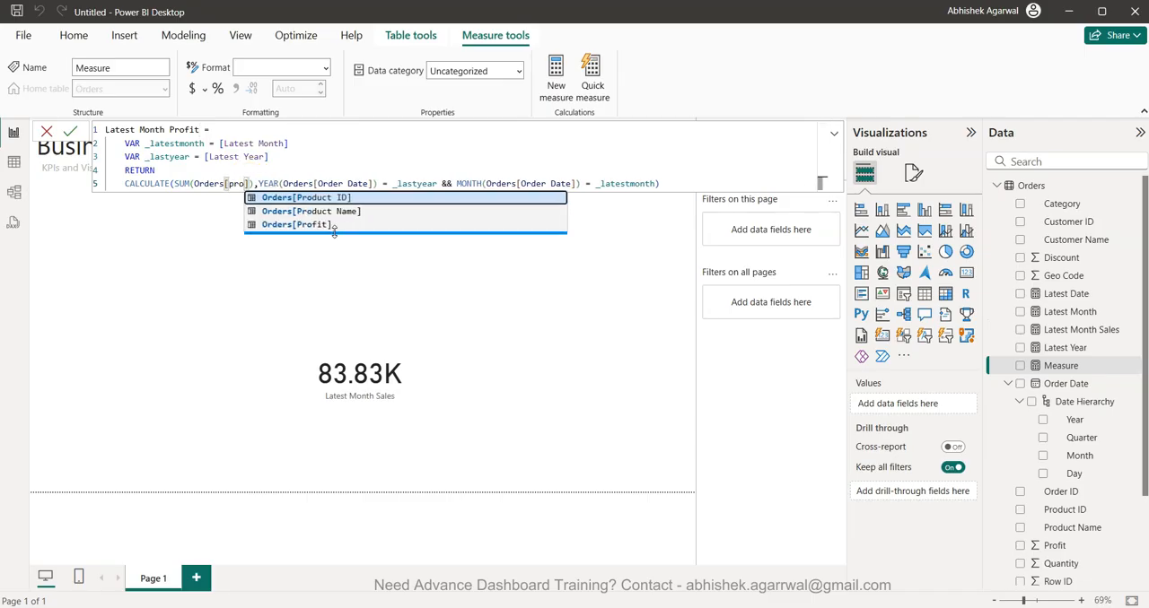
{"action": "left_click", "coordinate": [333, 230]}
{"action": "key", "text": "Return"}
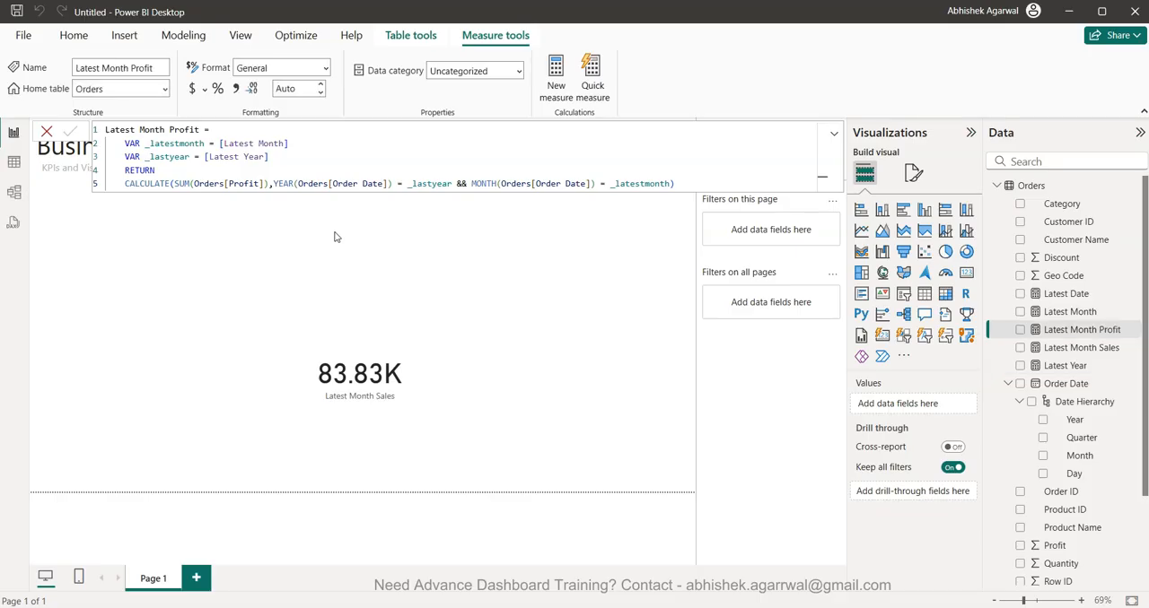
- Replace the card's Latest Month Sales field with the Latest Month Profit measure
{"action": "left_click", "coordinate": [392, 378]}
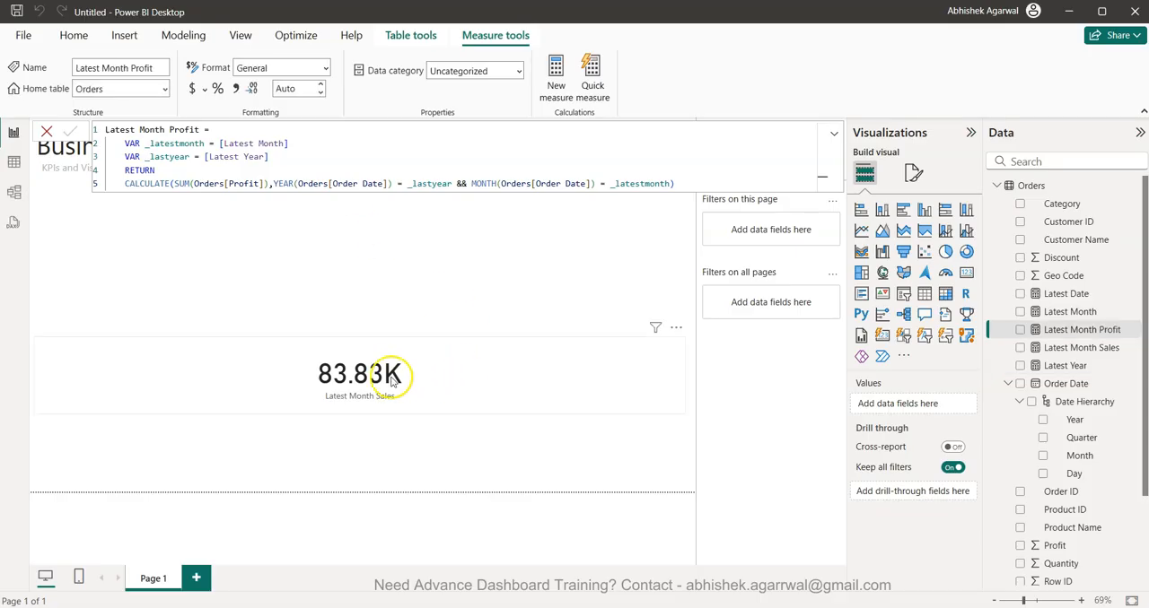
{"action": "left_click", "coordinate": [1020, 347]}
{"action": "left_click", "coordinate": [1020, 330]}
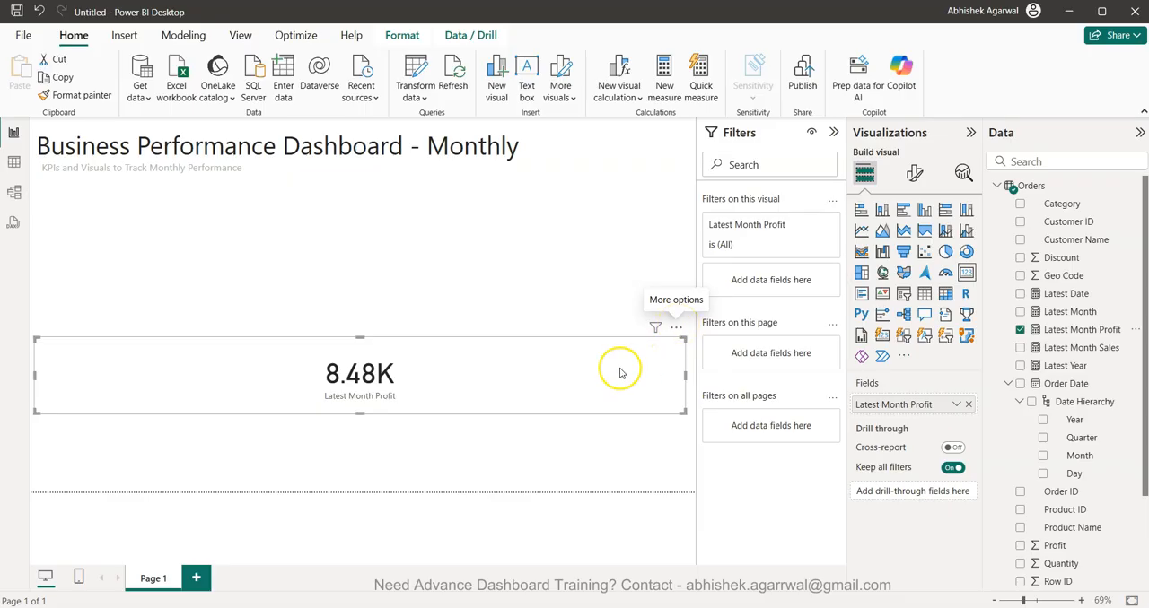
{"action": "left_click", "coordinate": [1081, 312]}
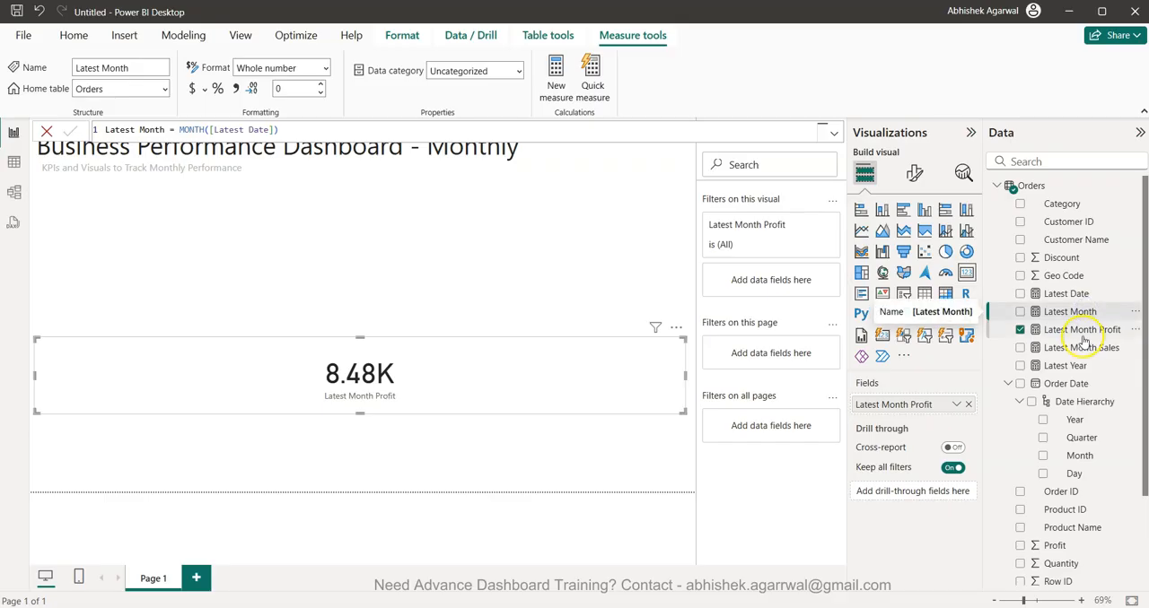
{"action": "left_click", "coordinate": [1082, 348]}
{"action": "left_click", "coordinate": [1082, 312]}
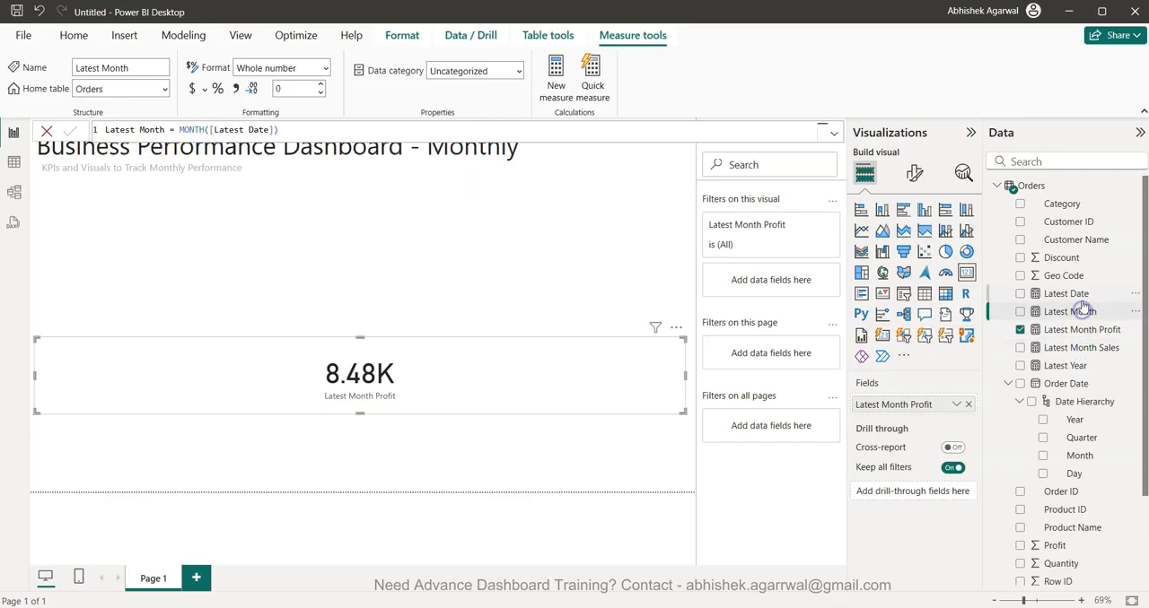
{"action": "left_click", "coordinate": [1081, 297]}
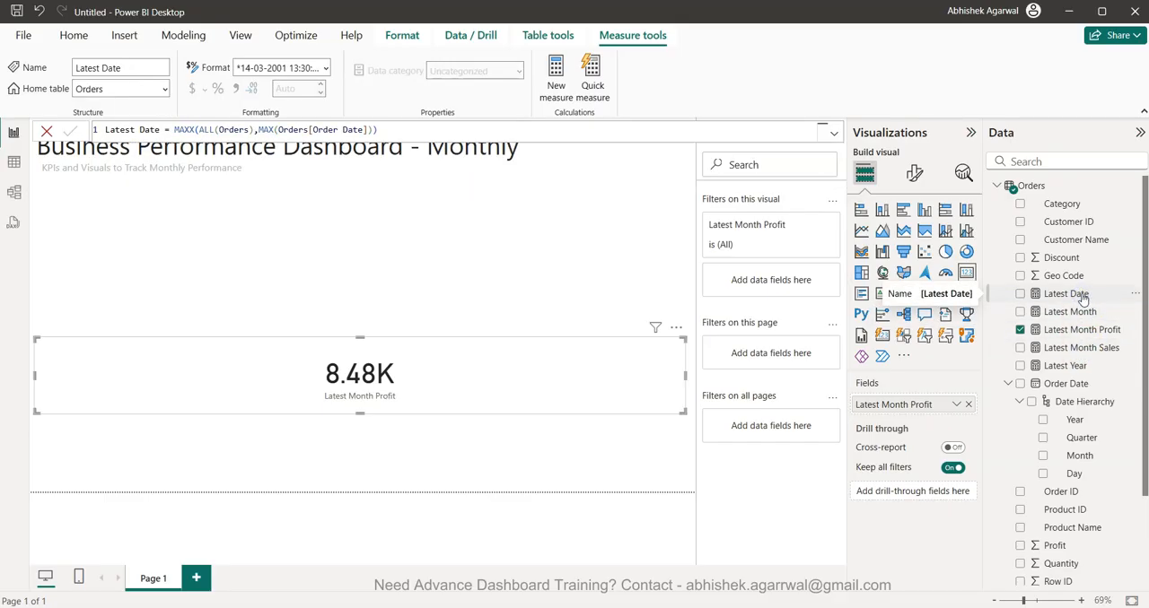
- Create a new measure named Previous Month Sales and start a second formula line
{"action": "left_click", "coordinate": [551, 94]}
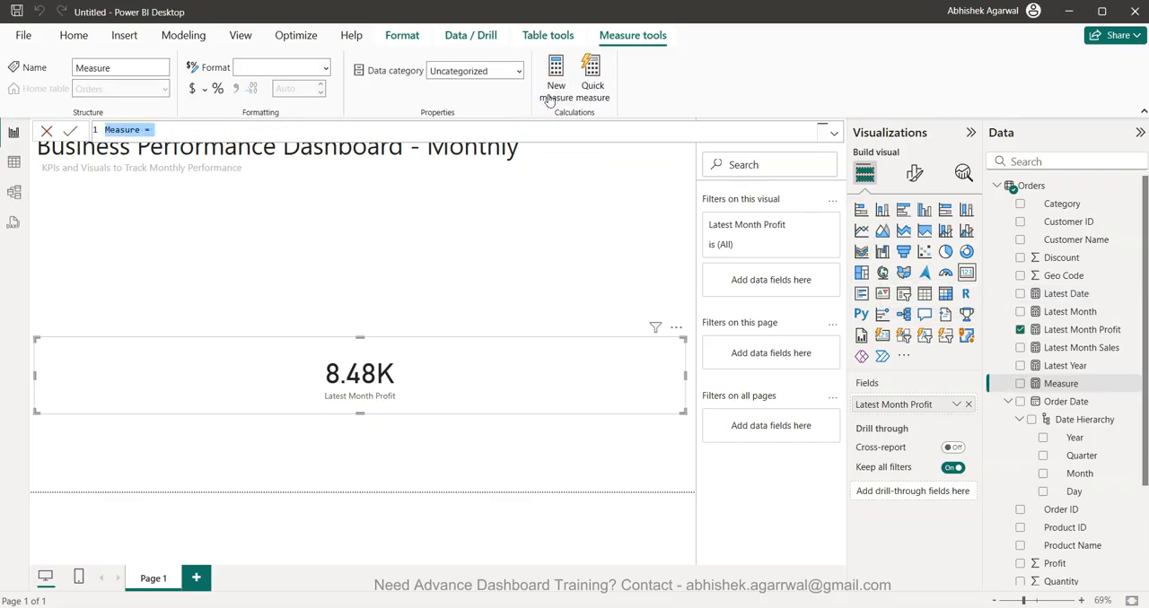
{"action": "type", "text": "Previous"}
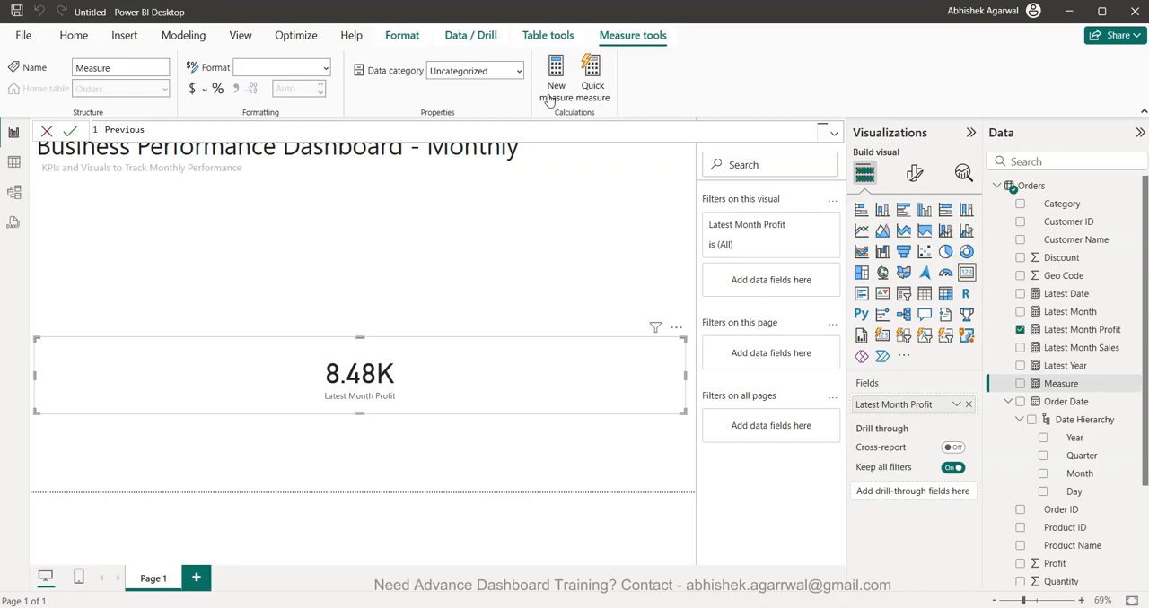
{"action": "type", "text": " Month Sales ="}
{"action": "key", "text": "shift+Return"}
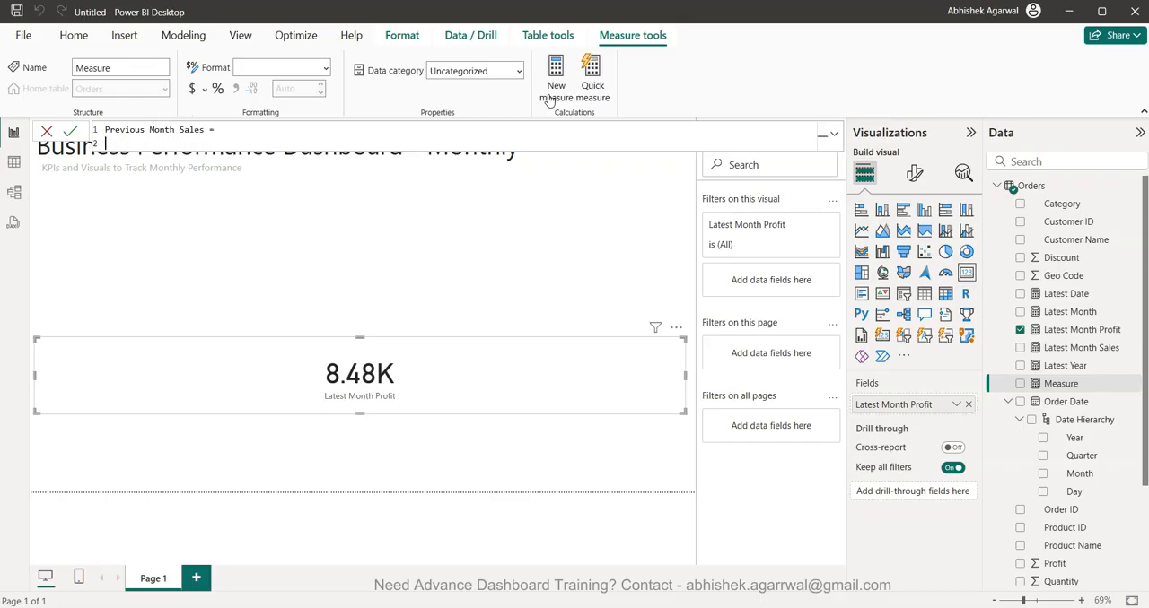
- Declare the variable _previousMonth in the Previous Month Sales formula and open an IF function as its value
{"action": "type", "text": "VAR _previous"}
{"action": "type", "text": "Month ="}
{"action": "type", "text": "IF("}
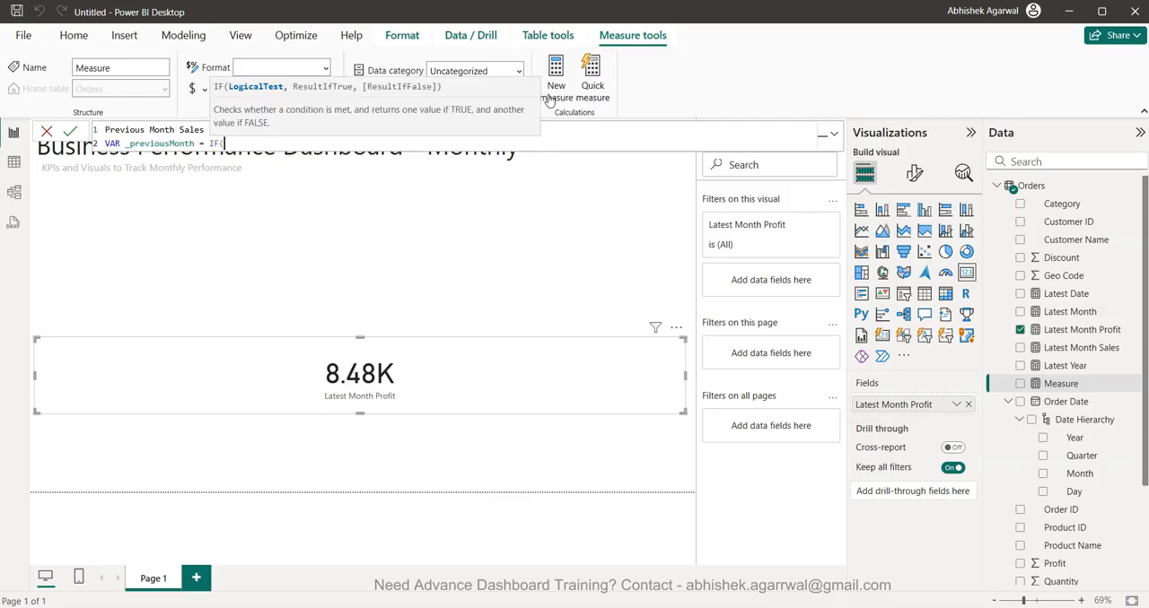
{"action": "type", "text": "lat"}
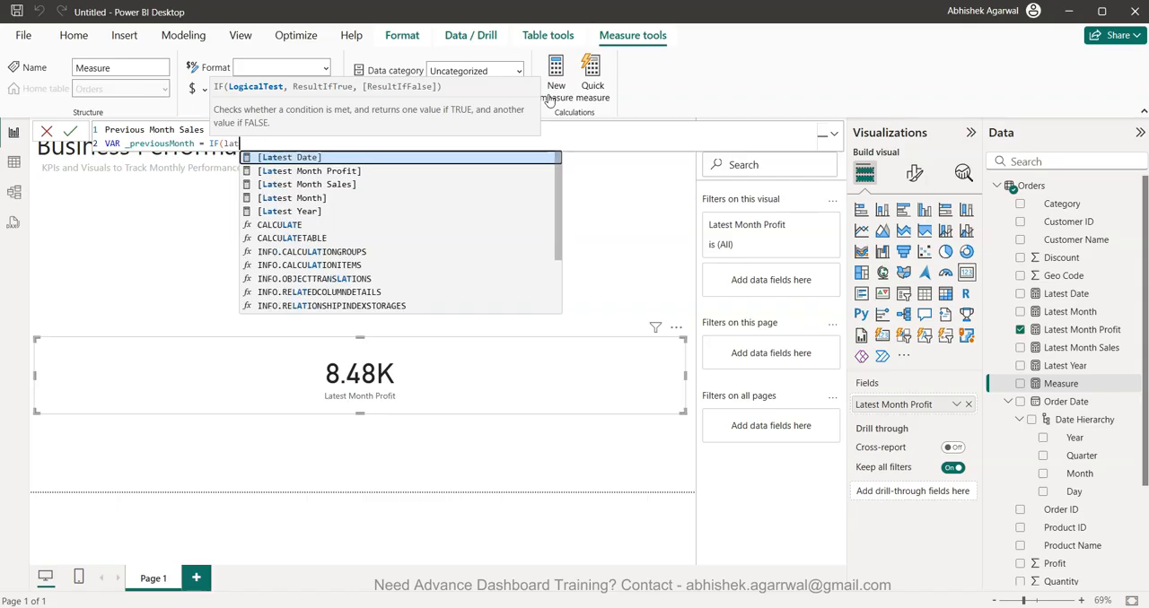
- Set the IF condition to [Latest Month] = 1 with 12 as the result when true
{"action": "key", "text": "Down"}
{"action": "key", "text": "Down"}
{"action": "key", "text": "Down"}
{"action": "key", "text": "Down"}
{"action": "key", "text": "Up"}
{"action": "key", "text": "Tab"}
{"action": "type", "text": "= 1,12,"}
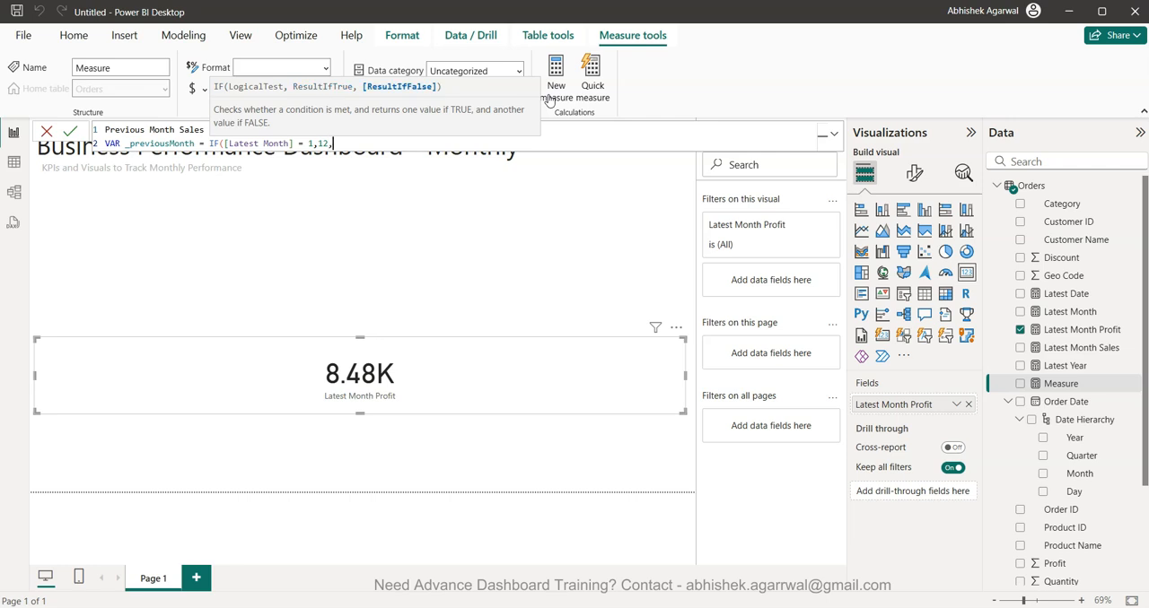
{"action": "type", "text": "lat"}
- Set the IF function's false result to [Latest Month]-1 and close the function
{"action": "key", "text": "Down"}
{"action": "key", "text": "Down"}
{"action": "key", "text": "Down"}
{"action": "key", "text": "Tab"}
{"action": "type", "text": "-1)"}
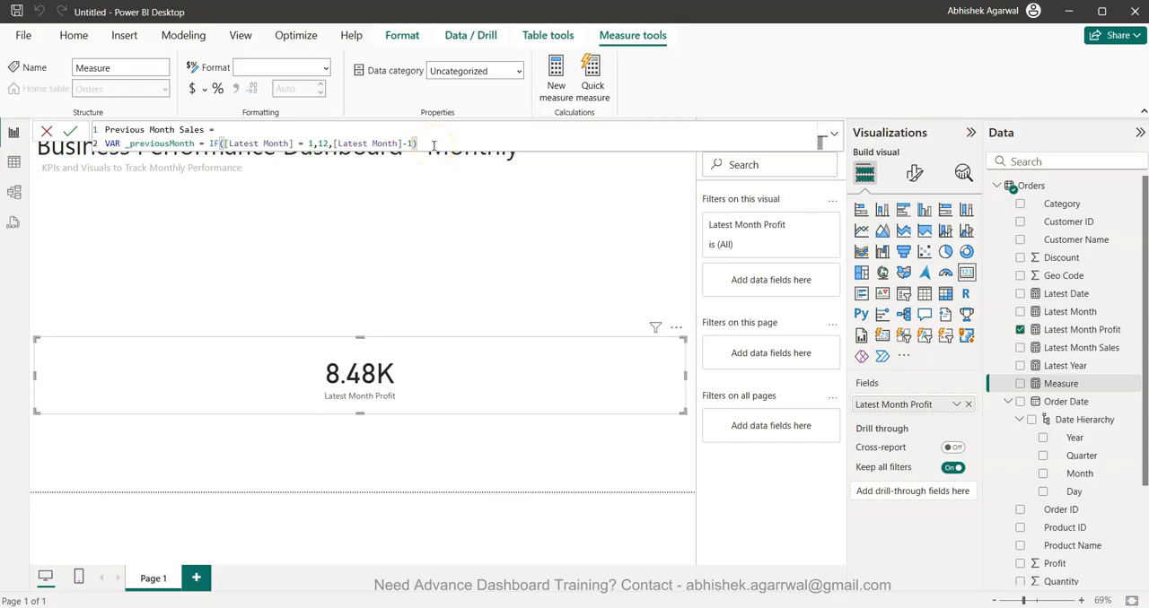
- Declare a second variable named _latestyear on a new line of the Previous Month Sales formula
{"action": "key", "text": "shift+Return"}
{"action": "type", "text": "VAR "}
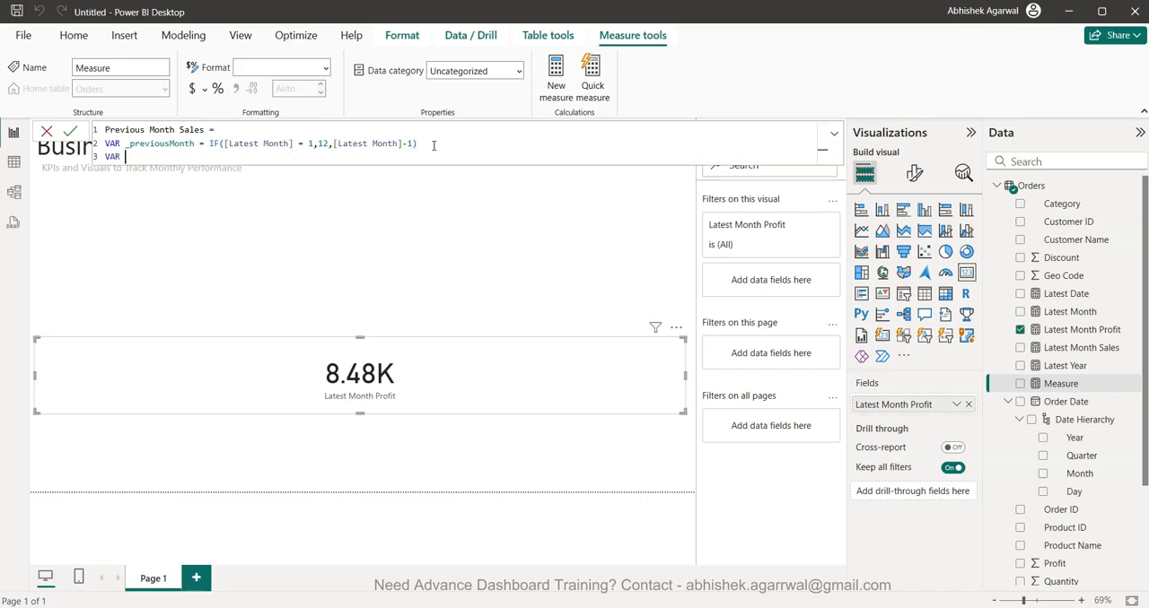
{"action": "type", "text": "_latestyear = IF(late"}
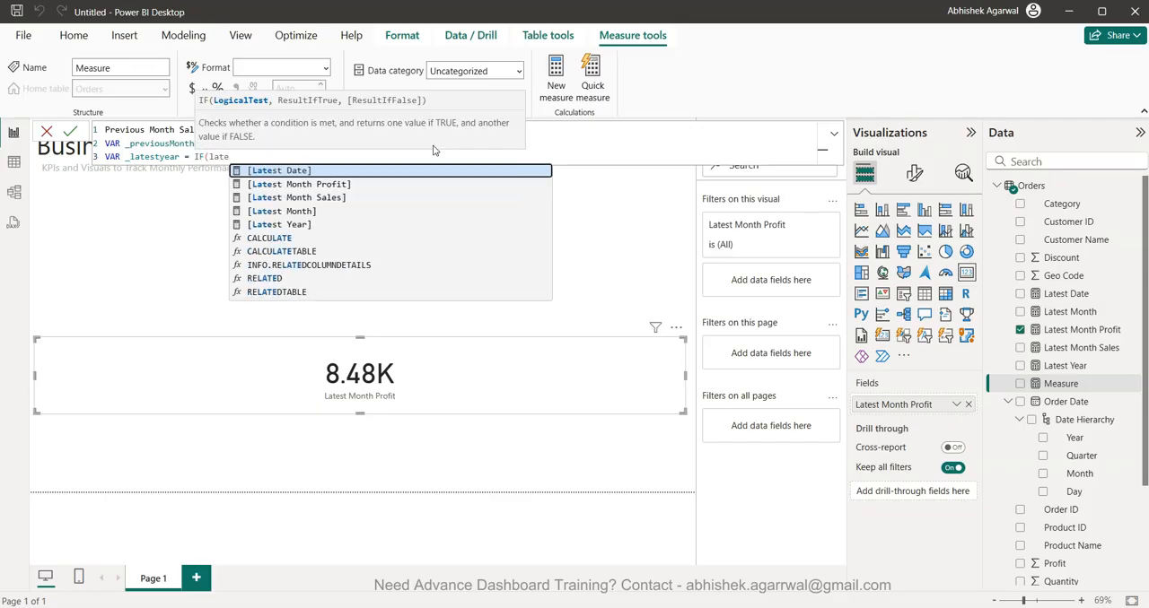
- Start the _latestyear value as an IF function with the condition [Latest Month]=1
{"action": "key", "text": "Down"}
{"action": "key", "text": "Down"}
{"action": "key", "text": "Down"}
{"action": "key", "text": "Tab"}
{"action": "type", "text": "=1,"}
{"action": "type", "text": "lat"}
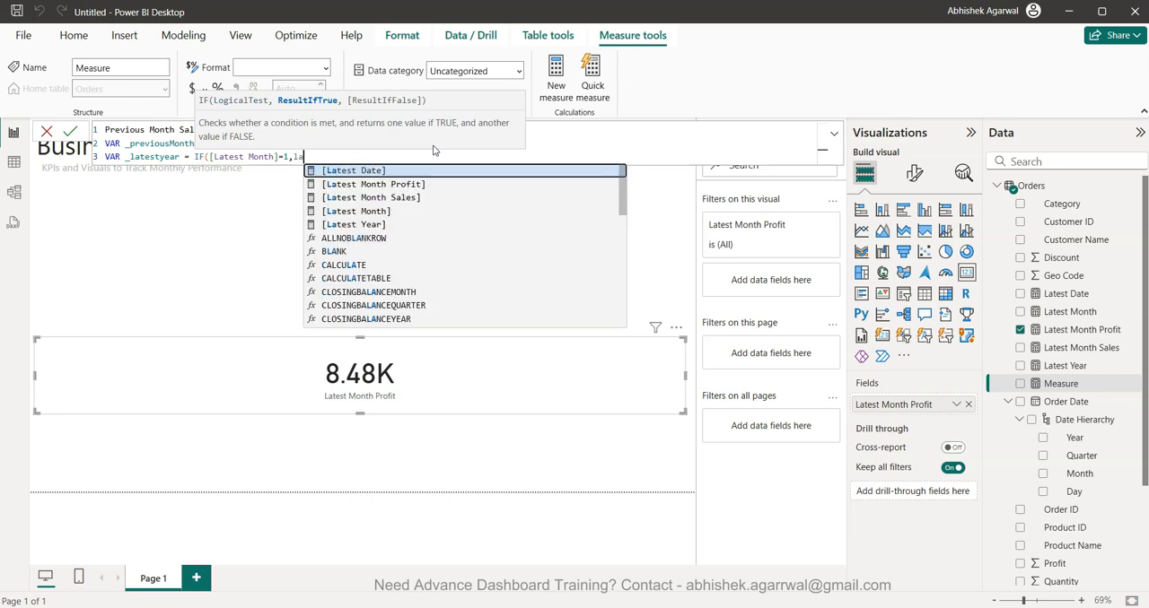
- Set the result when true of the _latestyear IF function to [Latest Year]-1
{"action": "key", "text": "Down"}
{"action": "key", "text": "Down"}
{"action": "key", "text": "Down"}
{"action": "key", "text": "Down"}
{"action": "key", "text": "Tab"}
{"action": "type", "text": "-1,"}
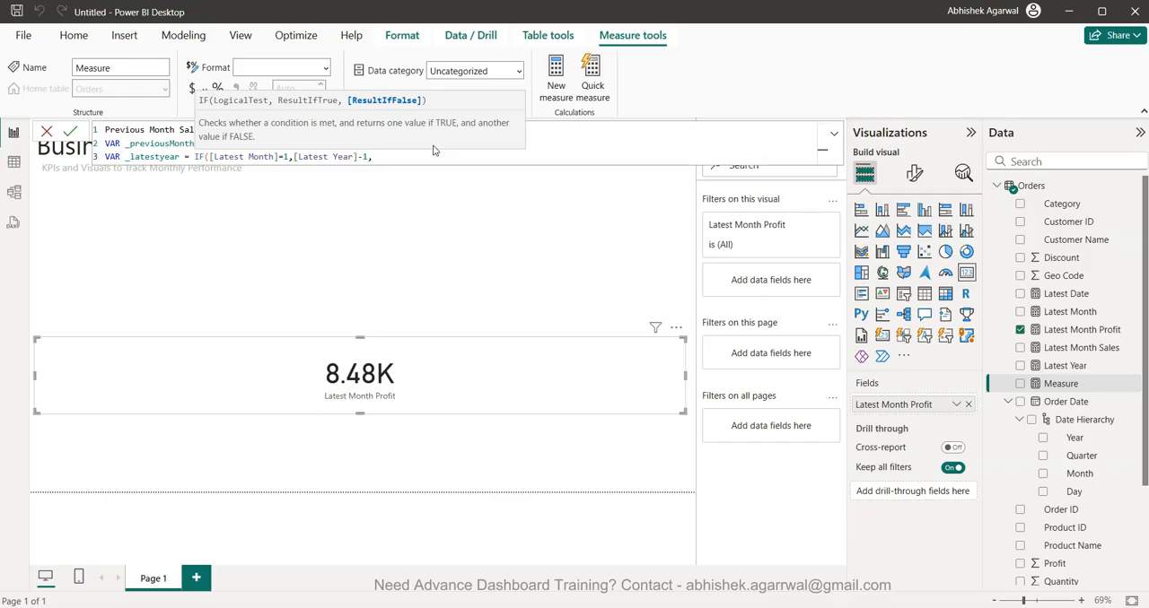
{"action": "type", "text": "lat"}
- Set the false result of the _latestyear IF function to [Latest Year], close it and start a new line
{"action": "key", "text": "Down"}
{"action": "key", "text": "Down"}
{"action": "key", "text": "Down"}
{"action": "key", "text": "Down"}
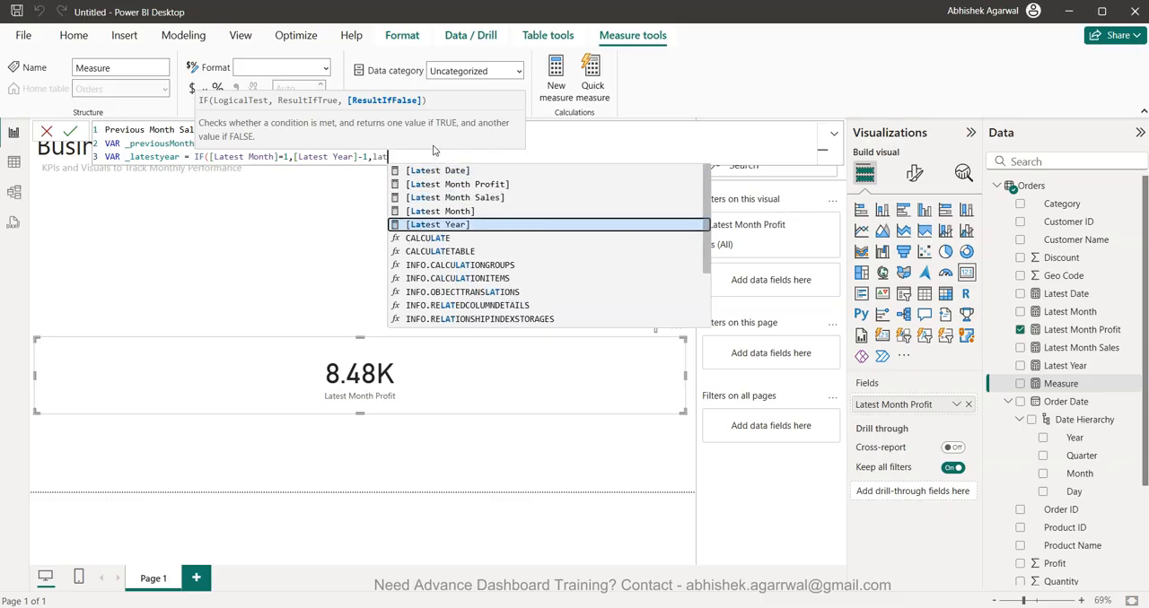
{"action": "key", "text": "Tab"}
{"action": "type", "text": ")"}
{"action": "key", "text": "Return"}
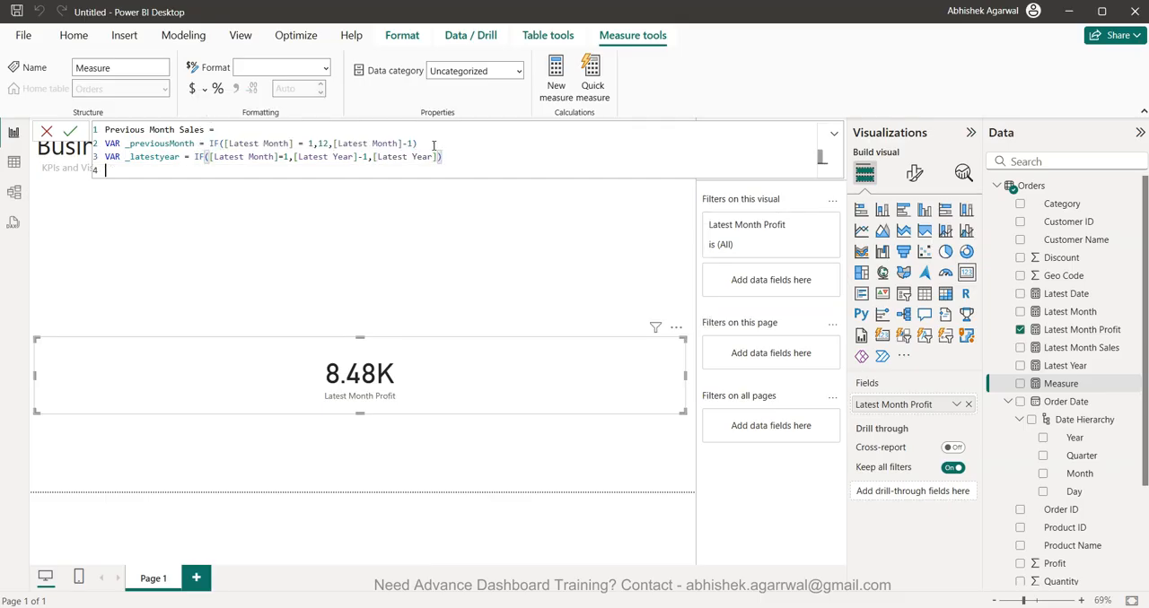
- Add a RETURN statement followed by a CALCULATE function with SUM(Orders[Sales]) as its expression
{"action": "type", "text": "retu"}
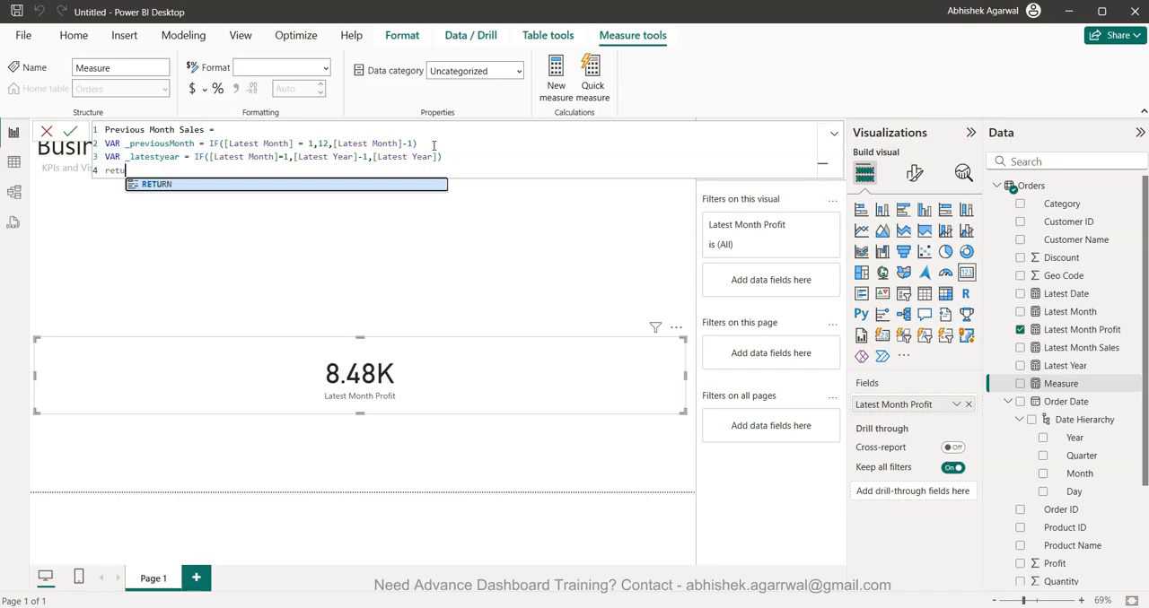
{"action": "key", "text": "Tab"}
{"action": "key", "text": "Return"}
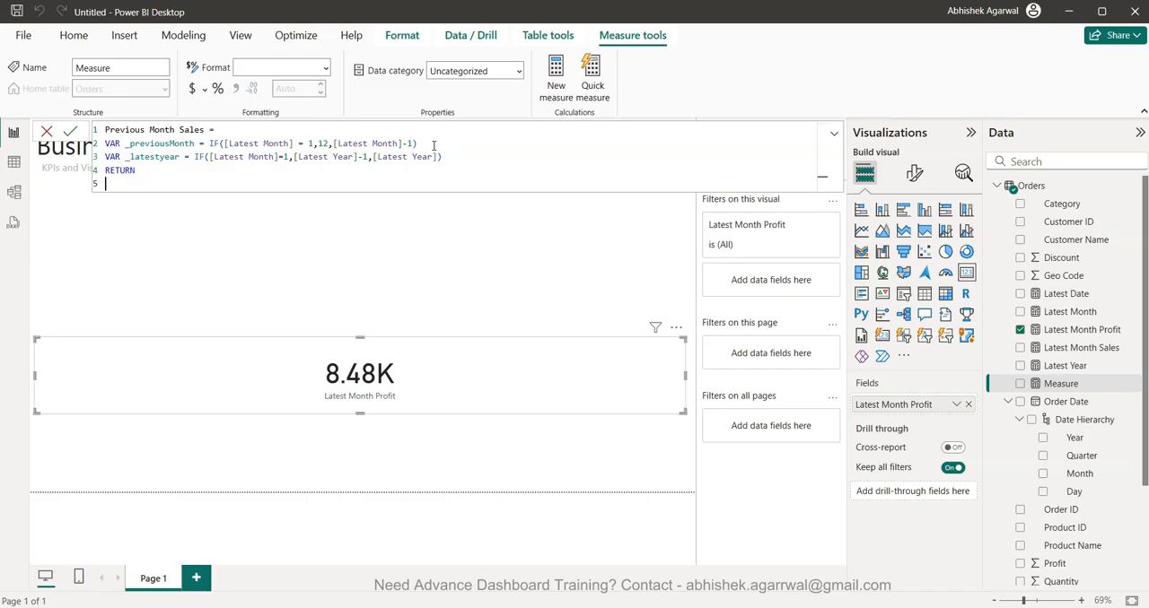
{"action": "type", "text": "cal"}
{"action": "key", "text": "Tab"}
{"action": "type", "text": "sum"}
{"action": "key", "text": "Tab"}
{"action": "type", "text": "sa"}
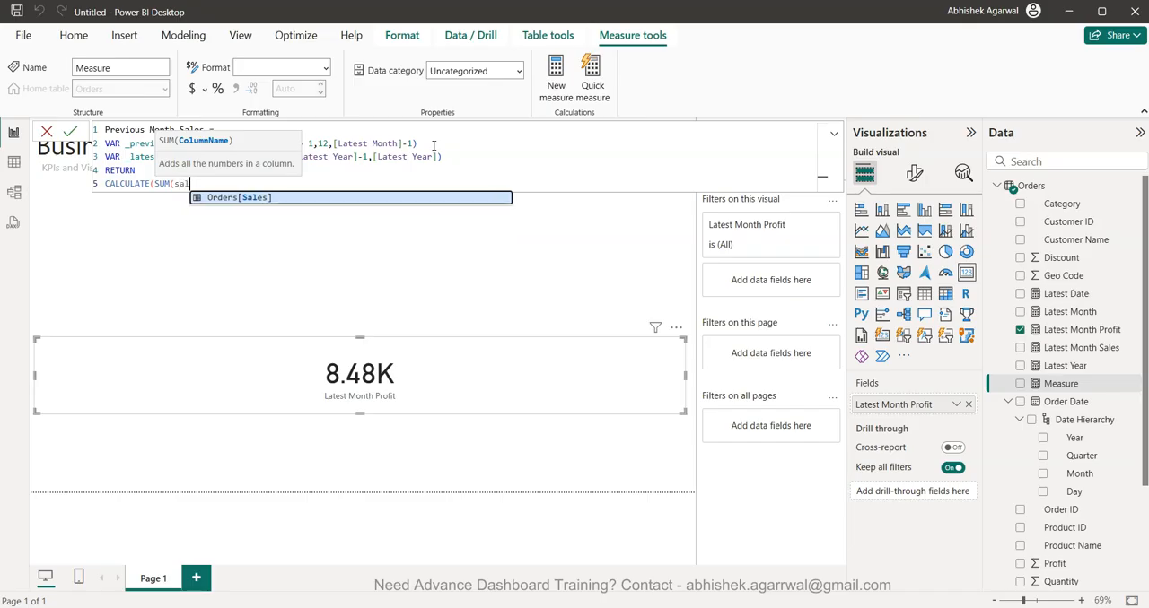
{"action": "key", "text": "Tab"}
{"action": "type", "text": "),"}
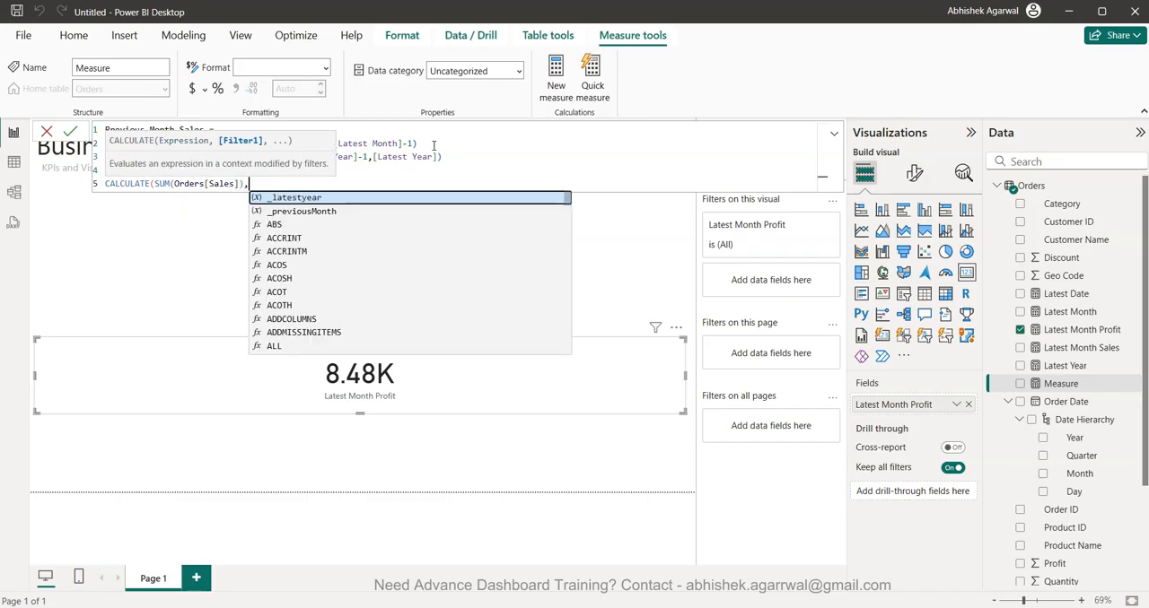
{"action": "type", "text": "ye"}
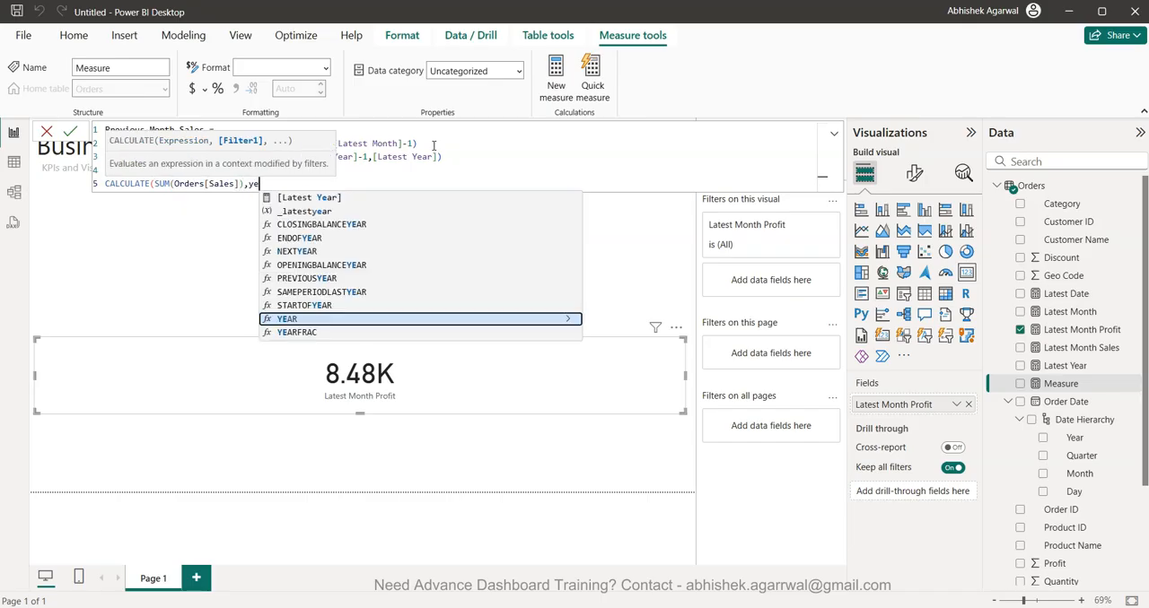
- Begin the CALCULATE filter with the YEAR function applied to Orders[Order Date]
{"action": "key", "text": "Tab"}
{"action": "type", "text": "ord"}
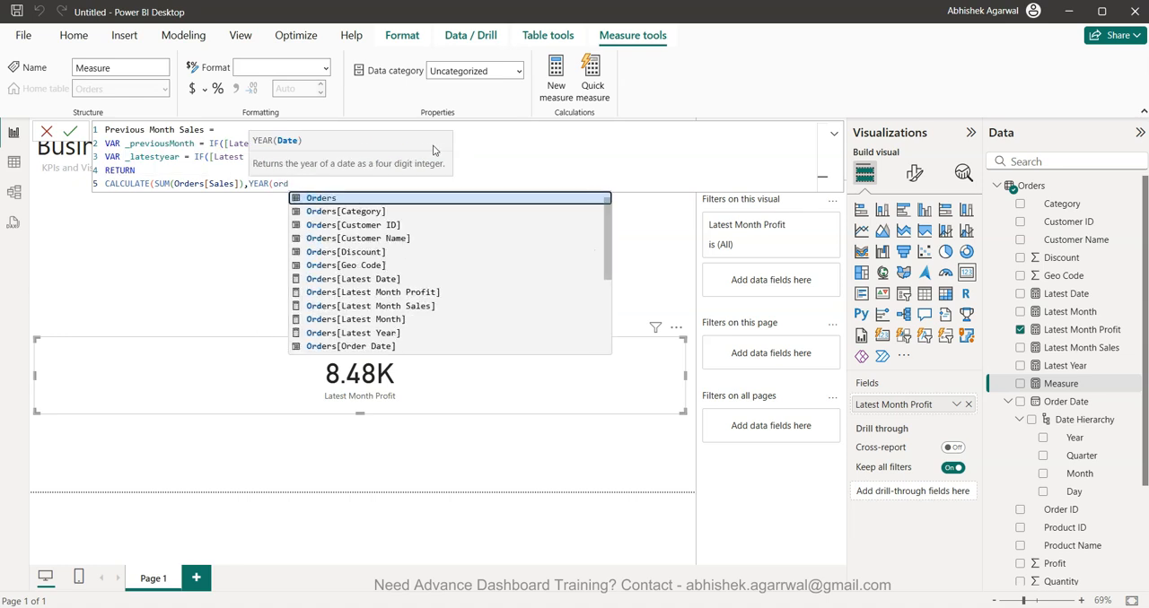
{"action": "key", "text": "Down"}
{"action": "key", "text": "Down"}
{"action": "key", "text": "Down"}
{"action": "key", "text": "Down"}
{"action": "key", "text": "Down"}
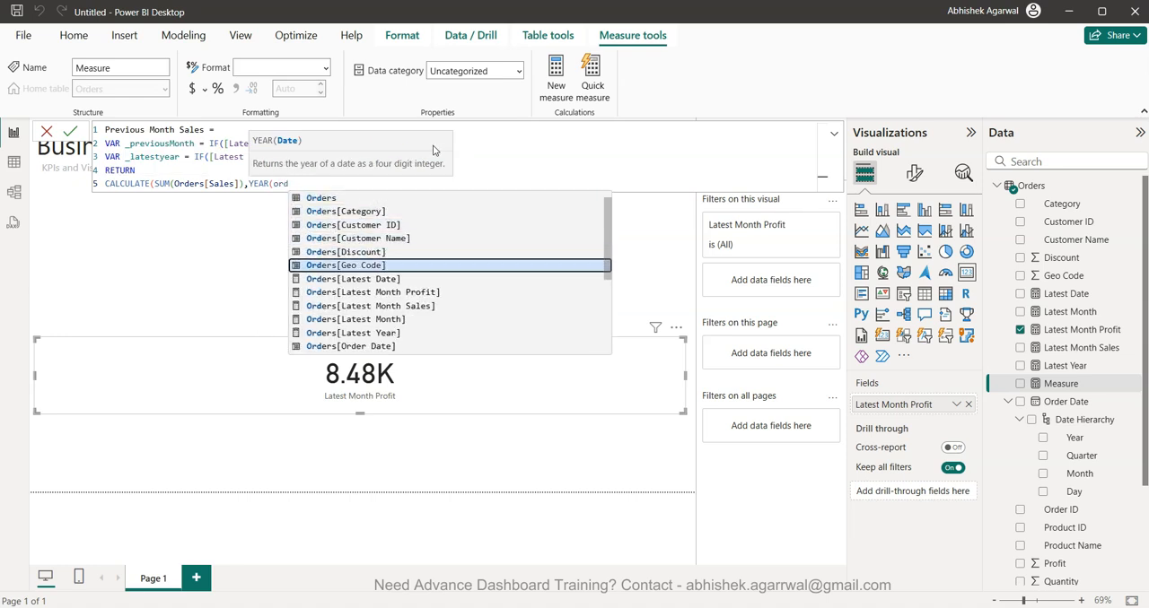
{"action": "key", "text": "Down"}
{"action": "key", "text": "Down"}
{"action": "key", "text": "Down"}
{"action": "key", "text": "Down"}
{"action": "key", "text": "Down"}
{"action": "key", "text": "Down"}
{"action": "key", "text": "Tab"}
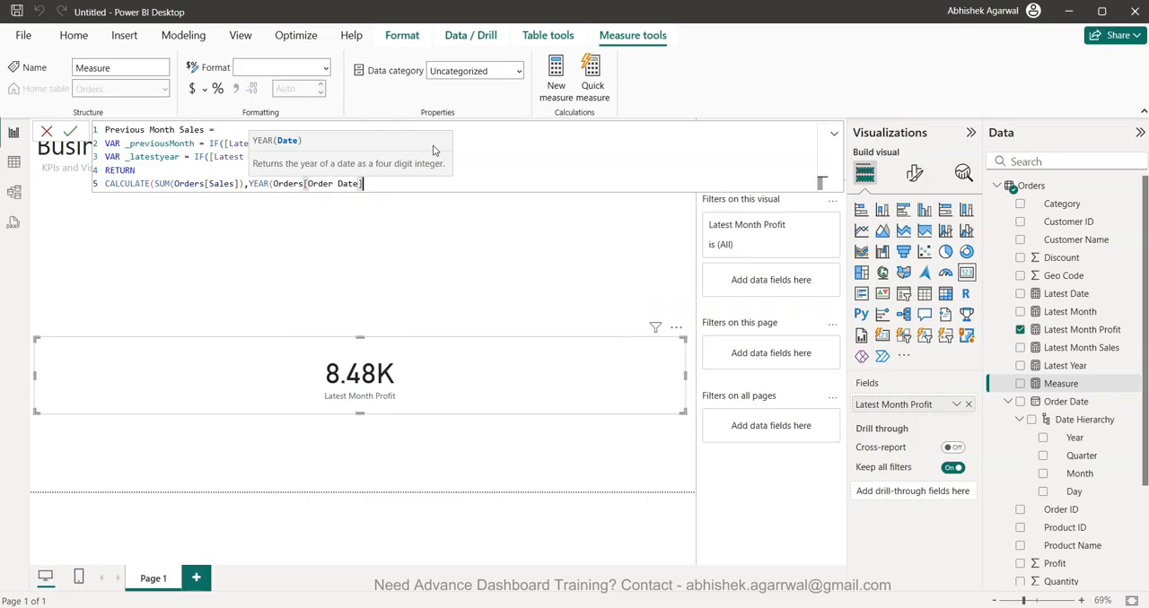
- Complete the year condition of the filter by making it equal to the _latestyear variable
{"action": "type", "text": ") = "}
{"action": "type", "text": "la"}
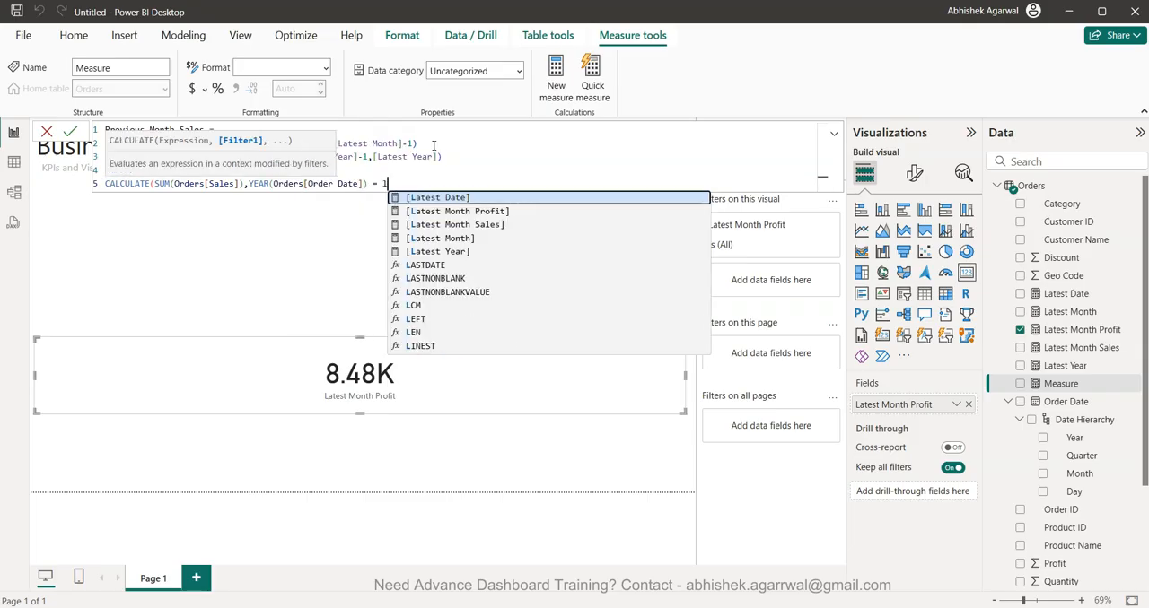
{"action": "key", "text": "BackSpace"}
{"action": "key", "text": "BackSpace"}
{"action": "type", "text": "_"}
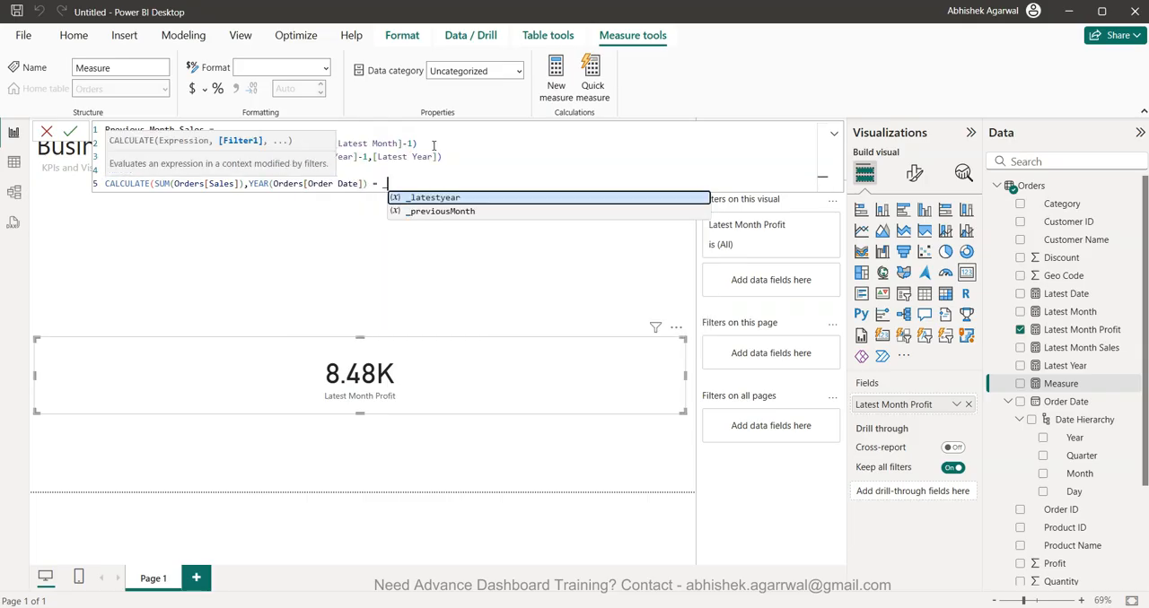
{"action": "key", "text": "Tab"}
{"action": "type", "text": ","}
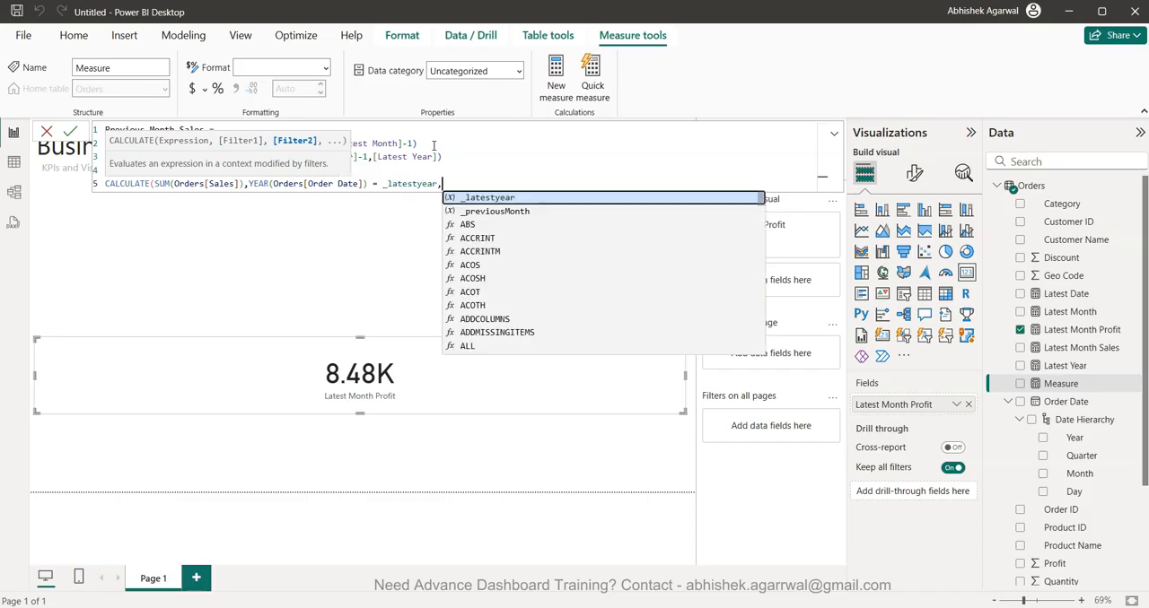
{"action": "key", "text": "BackSpace"}
- Extend the filter with && and the MONTH function applied to Orders[Order Date]
{"action": "type", "text": "&"}
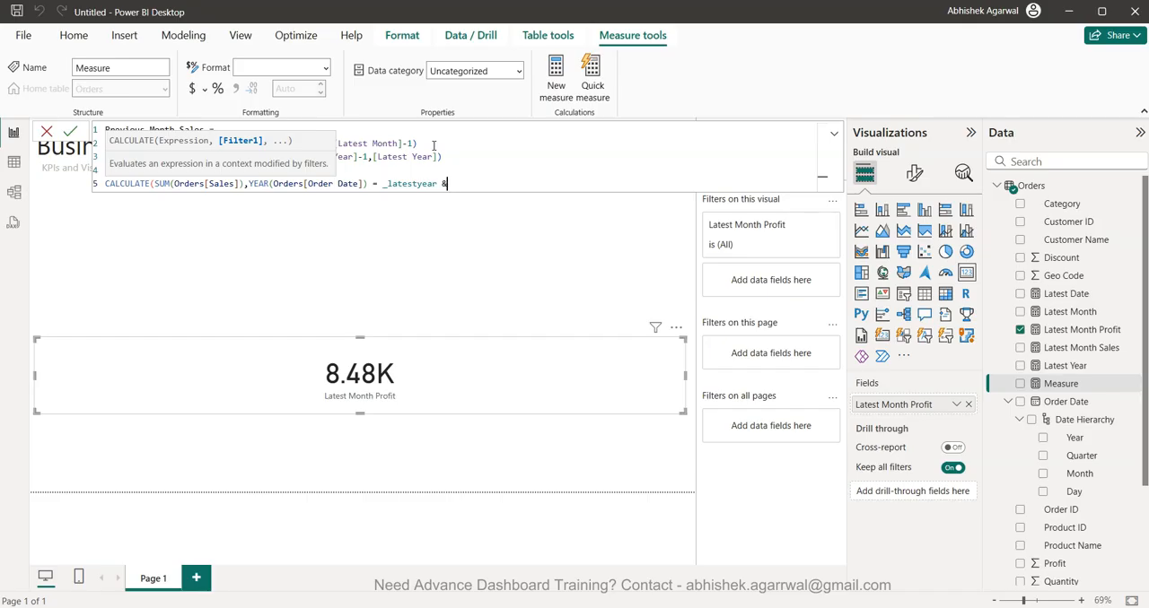
{"action": "type", "text": "& month"}
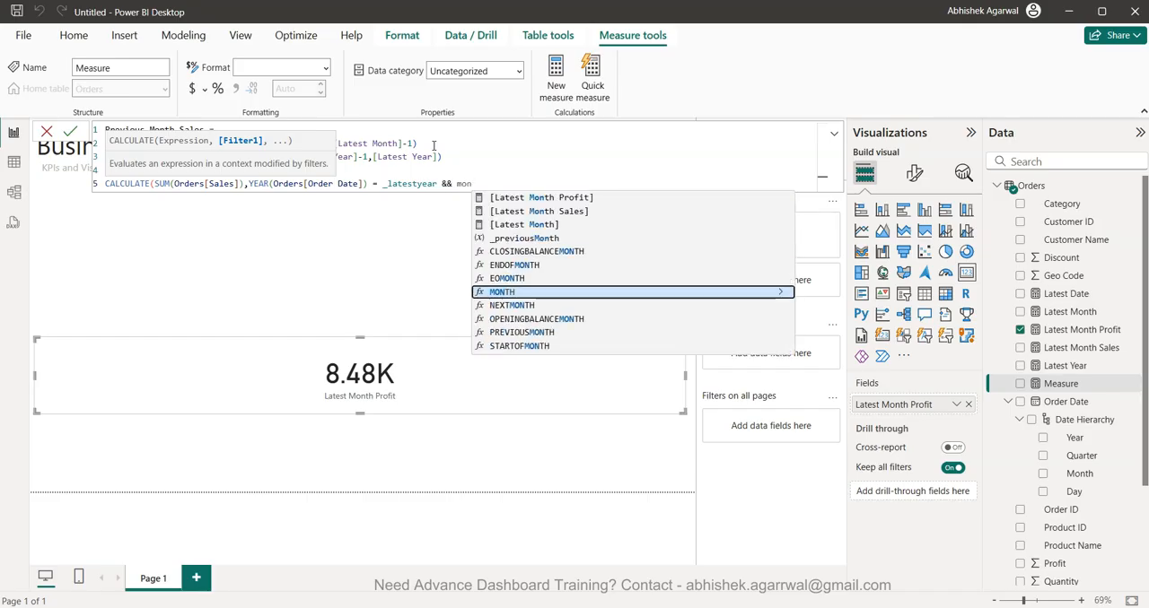
{"action": "key", "text": "Tab"}
{"action": "type", "text": "order"}
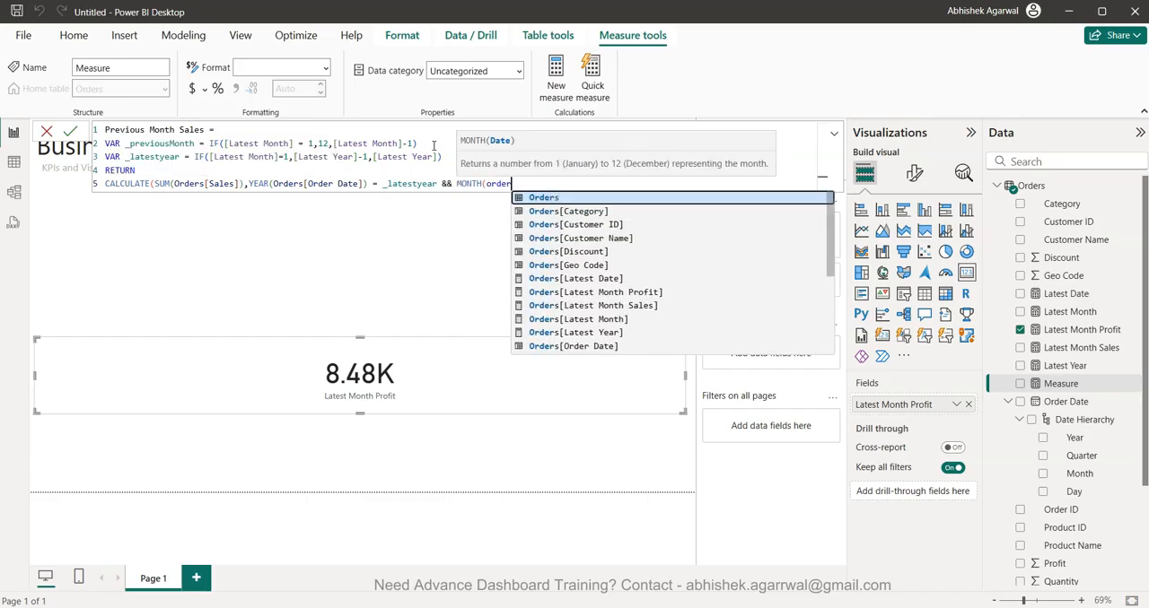
{"action": "key", "text": "Down"}
{"action": "key", "text": "Down"}
{"action": "key", "text": "Down"}
{"action": "key", "text": "Down"}
{"action": "key", "text": "Down"}
{"action": "key", "text": "Down"}
{"action": "key", "text": "Down"}
{"action": "key", "text": "Down"}
{"action": "key", "text": "Down"}
{"action": "key", "text": "Down"}
{"action": "key", "text": "Down"}
{"action": "key", "text": "Tab"}
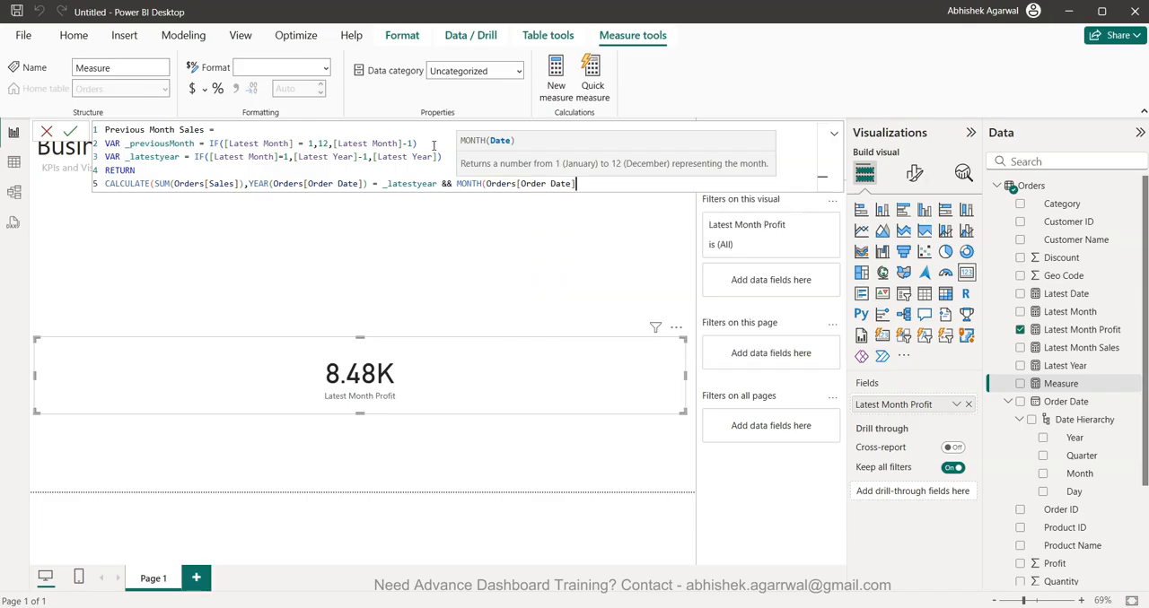
- Make the month condition equal to _previousMonth, close the CALCULATE function and commit the Previous Month Sales measure
{"action": "type", "text": ") = _"}
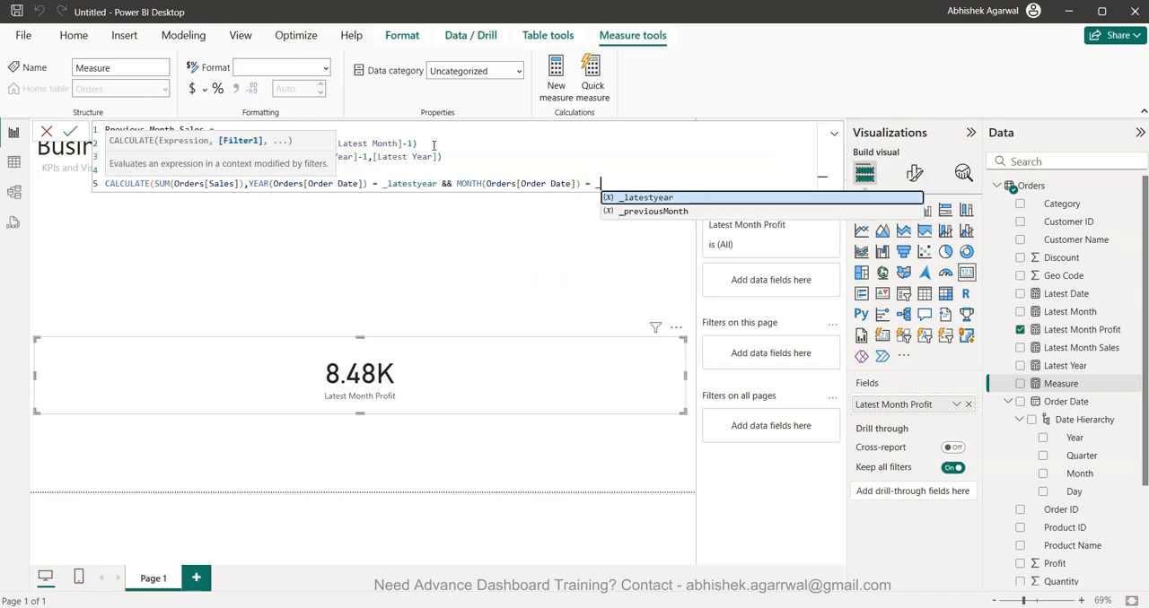
{"action": "key", "text": "Down"}
{"action": "key", "text": "Tab"}
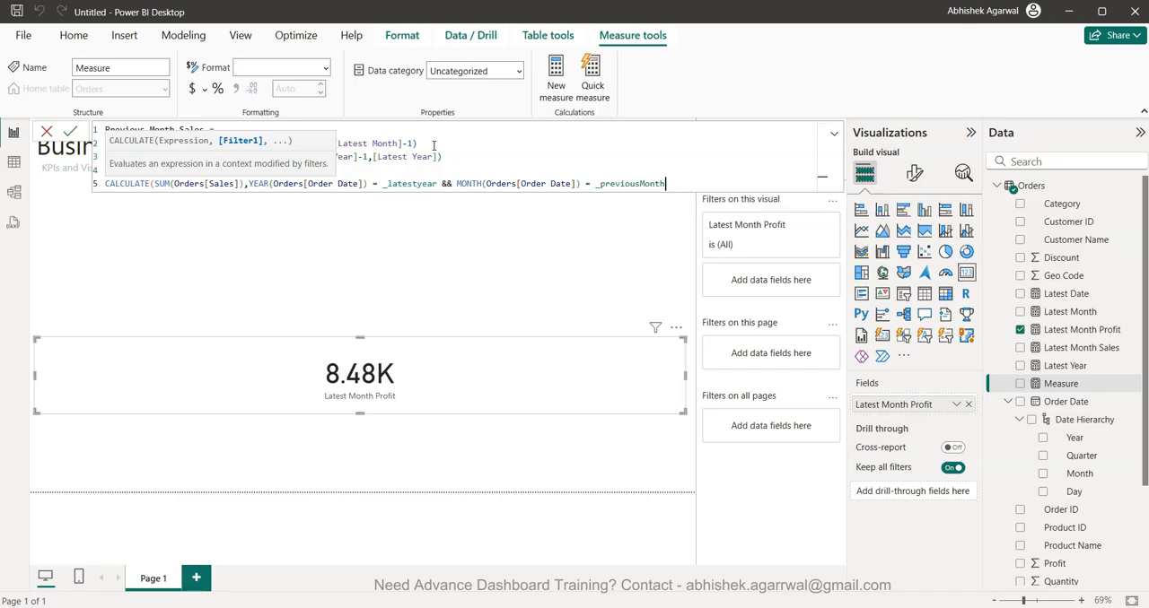
{"action": "type", "text": ")"}
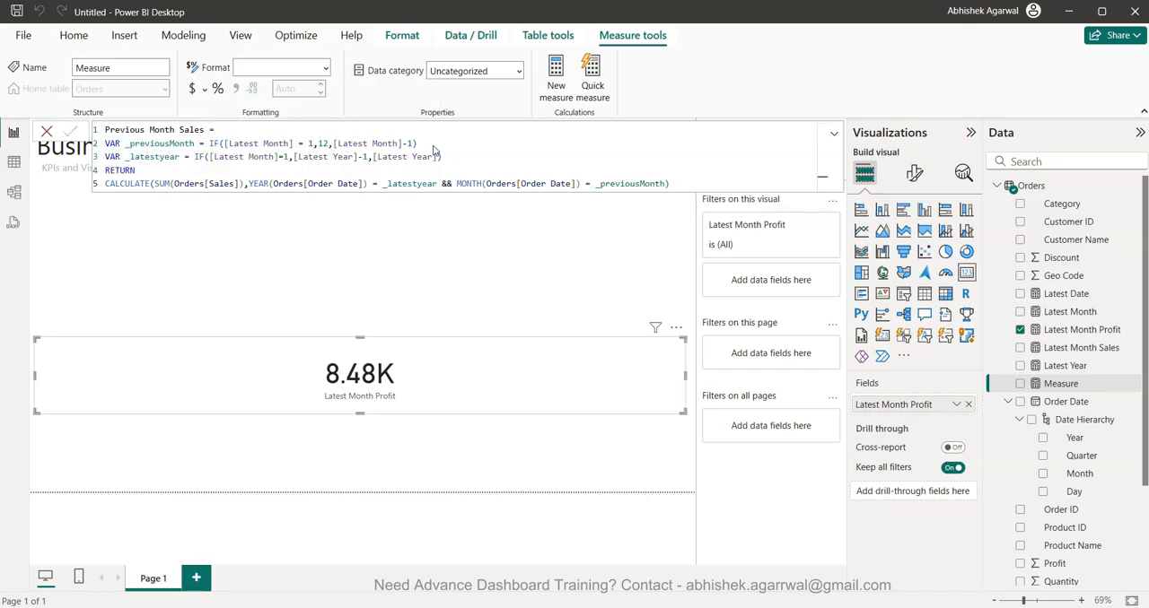
{"action": "key", "text": "Return"}
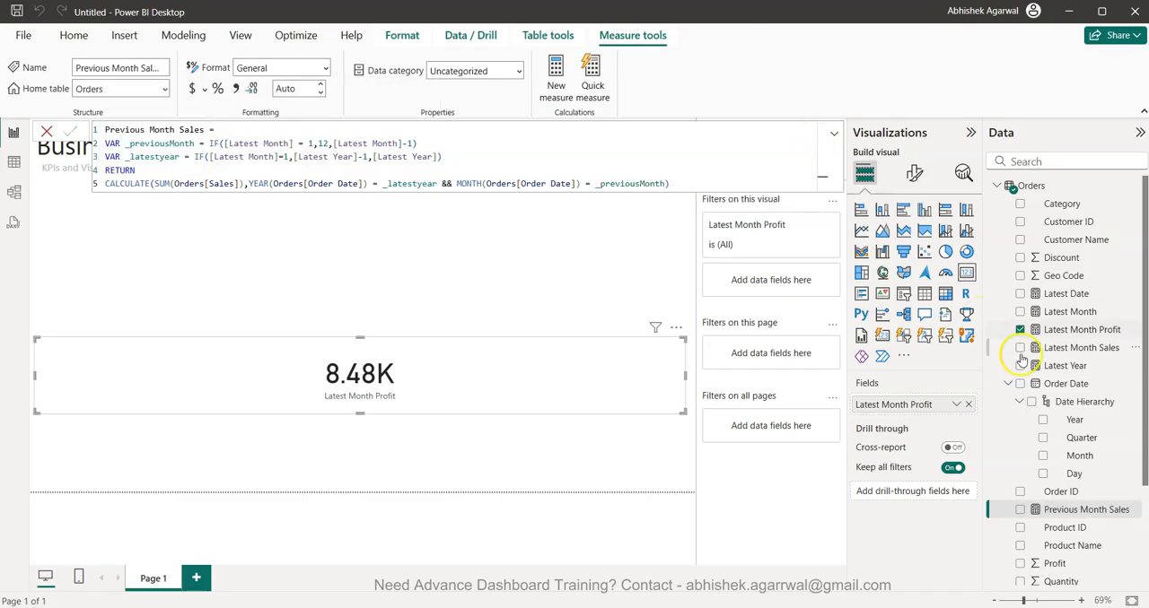
- Replace Latest Month Profit in the card with the Previous Month Sales measure
{"action": "left_click", "coordinate": [1019, 329]}
{"action": "left_click", "coordinate": [1020, 509]}
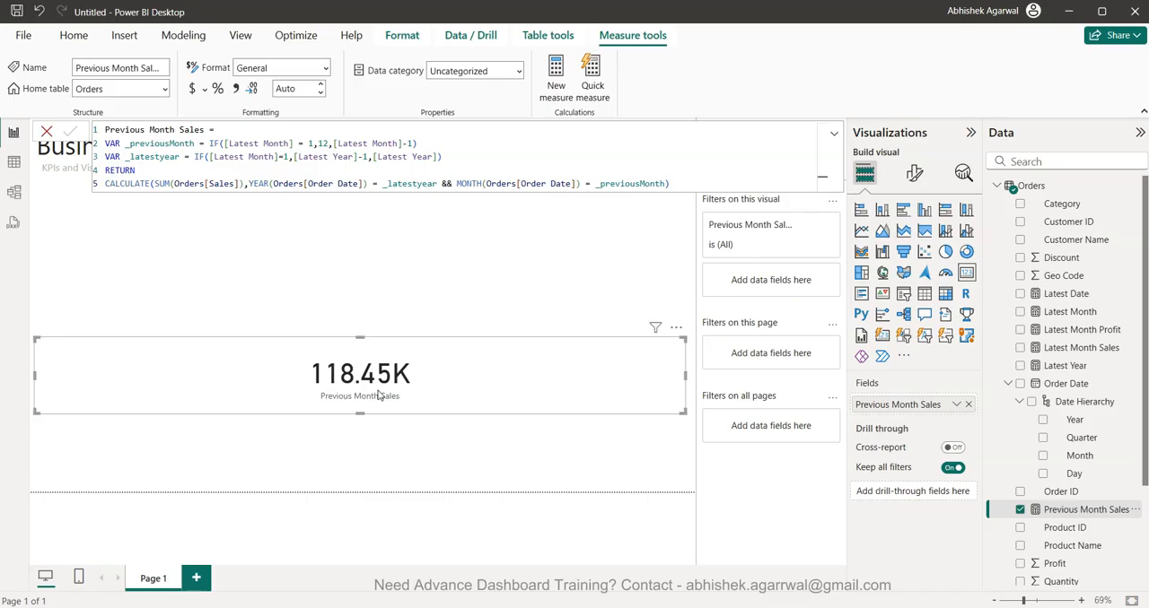
- Copy the entire Previous Month Sales formula into a new measure
{"action": "left_click_drag", "start_coordinate": [687, 188], "coordinate": [105, 130]}
{"action": "key", "text": "ctrl+c"}
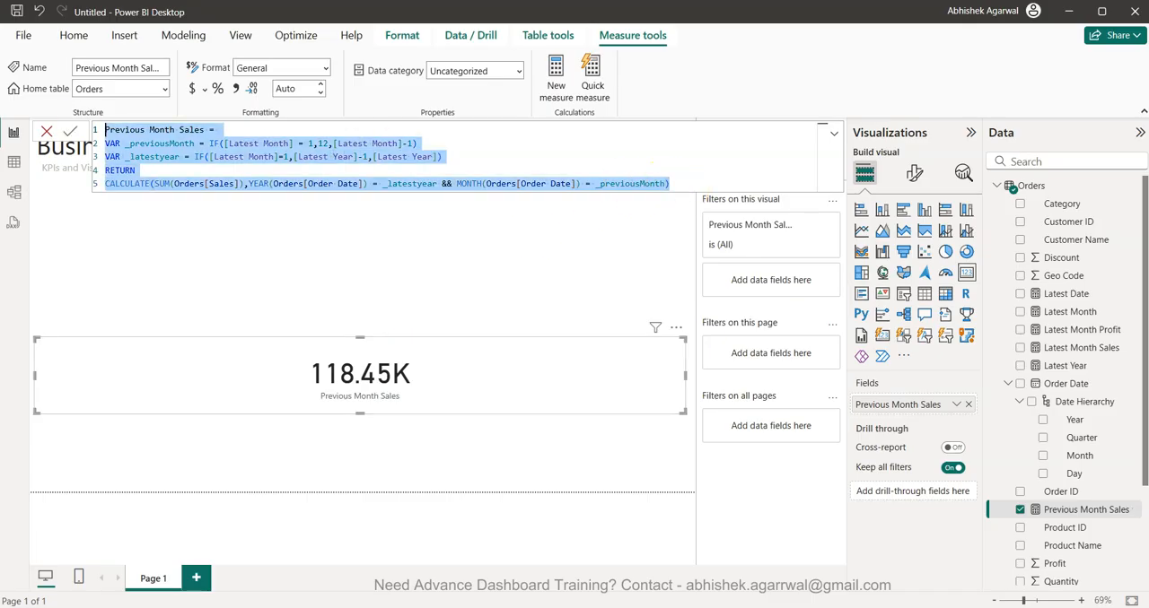
{"action": "left_click", "coordinate": [556, 81]}
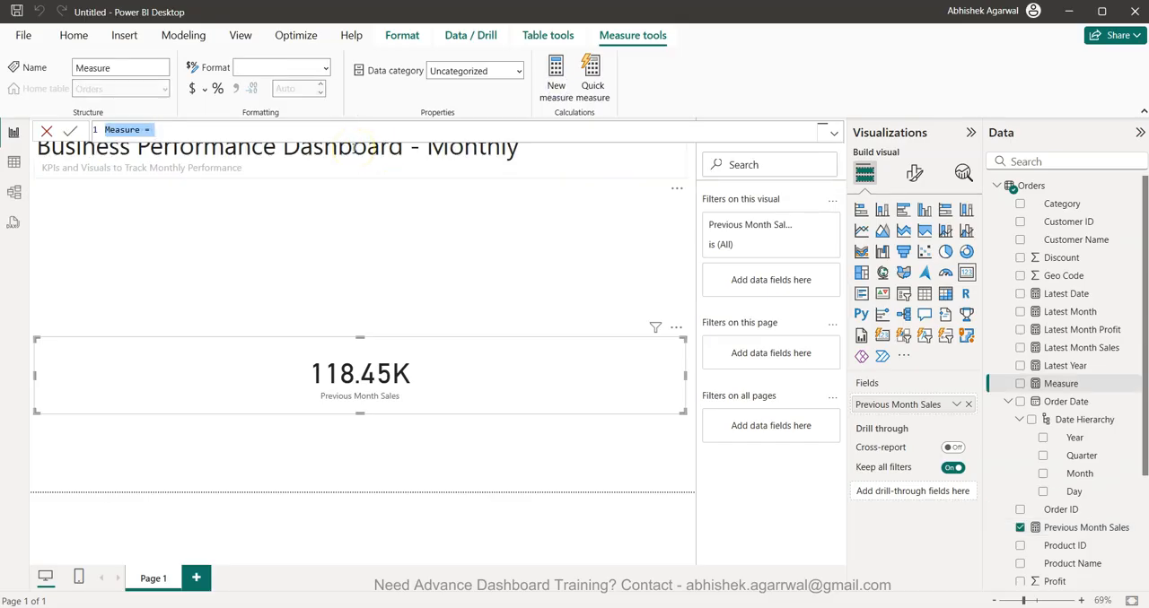
{"action": "key", "text": "ctrl+v"}
- Rename the copied measure as Previous Month Profit in its first formula line
{"action": "double_click", "coordinate": [196, 130]}
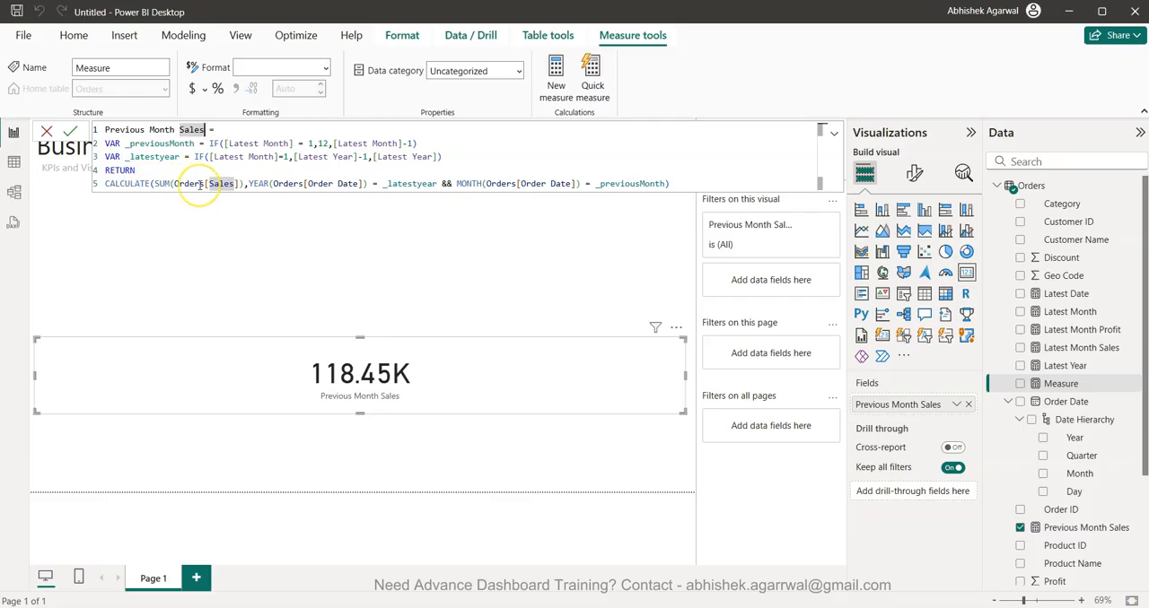
{"action": "type", "text": "Profit"}
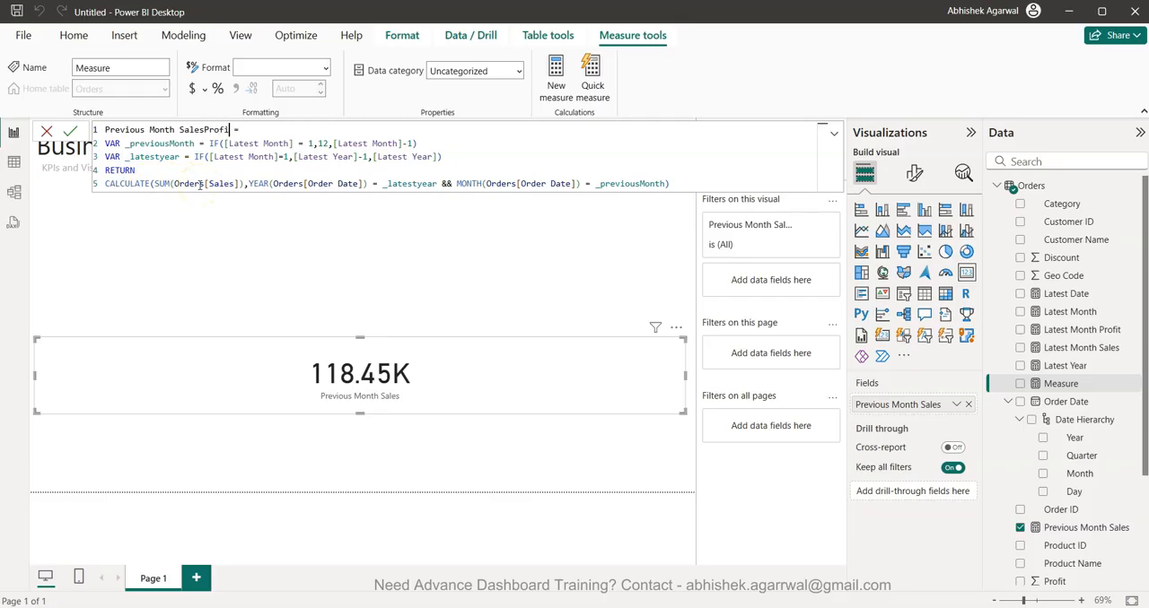
{"action": "key", "text": "Left"}
{"action": "key", "text": "Left"}
{"action": "key", "text": "Left"}
{"action": "key", "text": "Left"}
{"action": "key", "text": "BackSpace"}
{"action": "key", "text": "BackSpace"}
{"action": "key", "text": "BackSpace"}
{"action": "key", "text": "BackSpace"}
{"action": "key", "text": "BackSpace"}
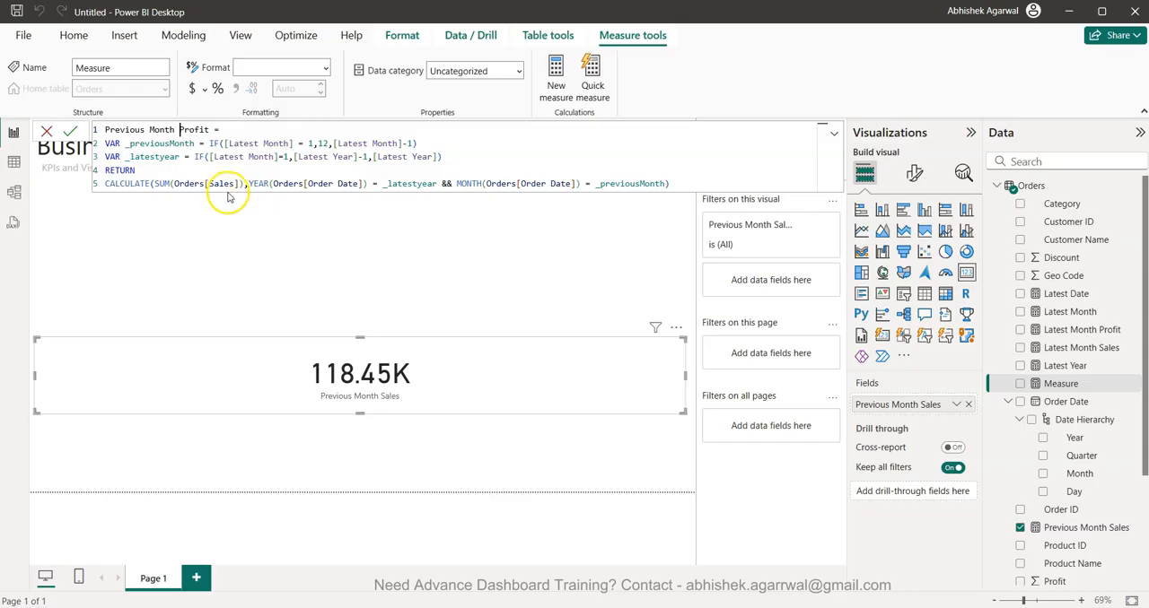
- Change the summed column to Orders[Profit] and commit the Previous Month Profit measure
{"action": "left_click", "coordinate": [235, 184]}
{"action": "key", "text": "BackSpace"}
{"action": "key", "text": "BackSpace"}
{"action": "key", "text": "BackSpace"}
{"action": "key", "text": "BackSpace"}
{"action": "key", "text": "BackSpace"}
{"action": "type", "text": "pro"}
{"action": "key", "text": "Down"}
{"action": "key", "text": "Down"}
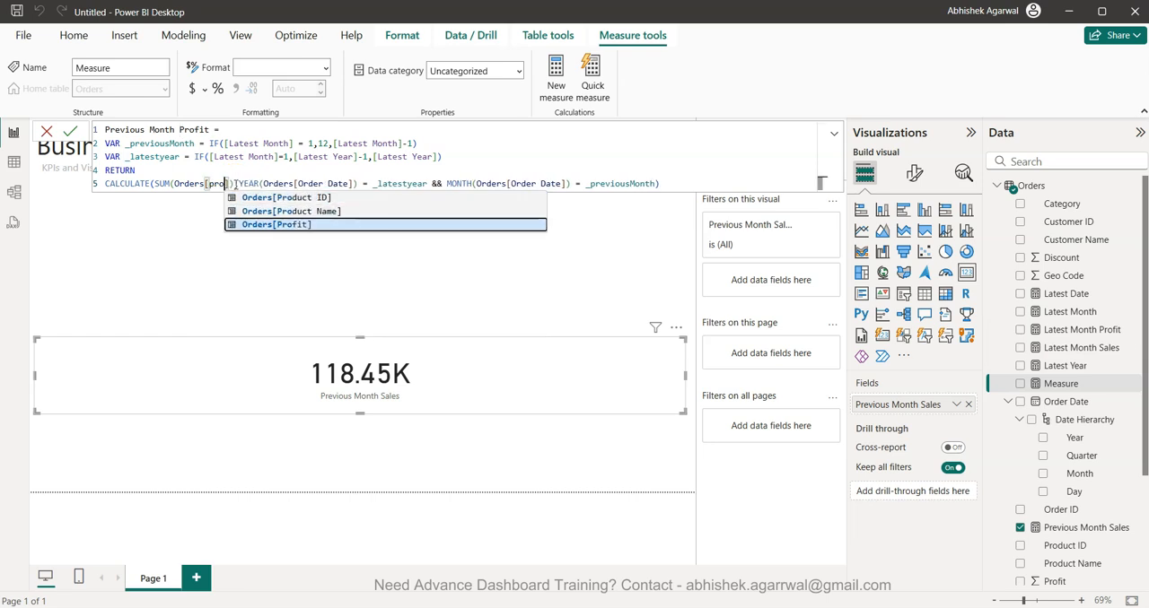
{"action": "key", "text": "Tab"}
{"action": "key", "text": "Return"}
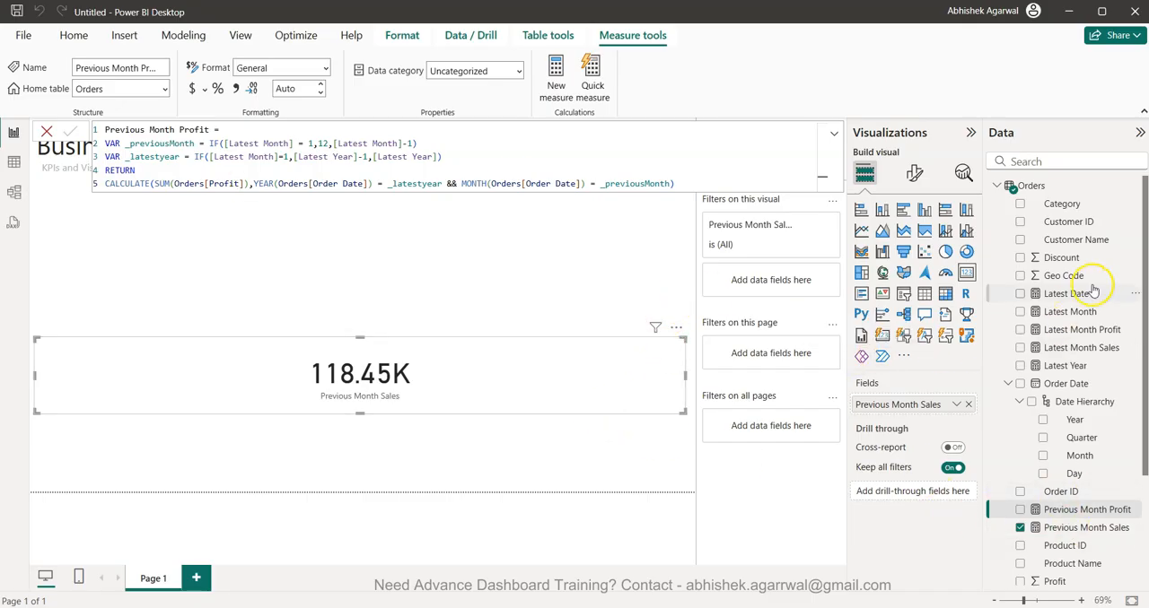
- Start a new measure named Sales % Change that uses the DIVIDE function
{"action": "left_click", "coordinate": [639, 227]}
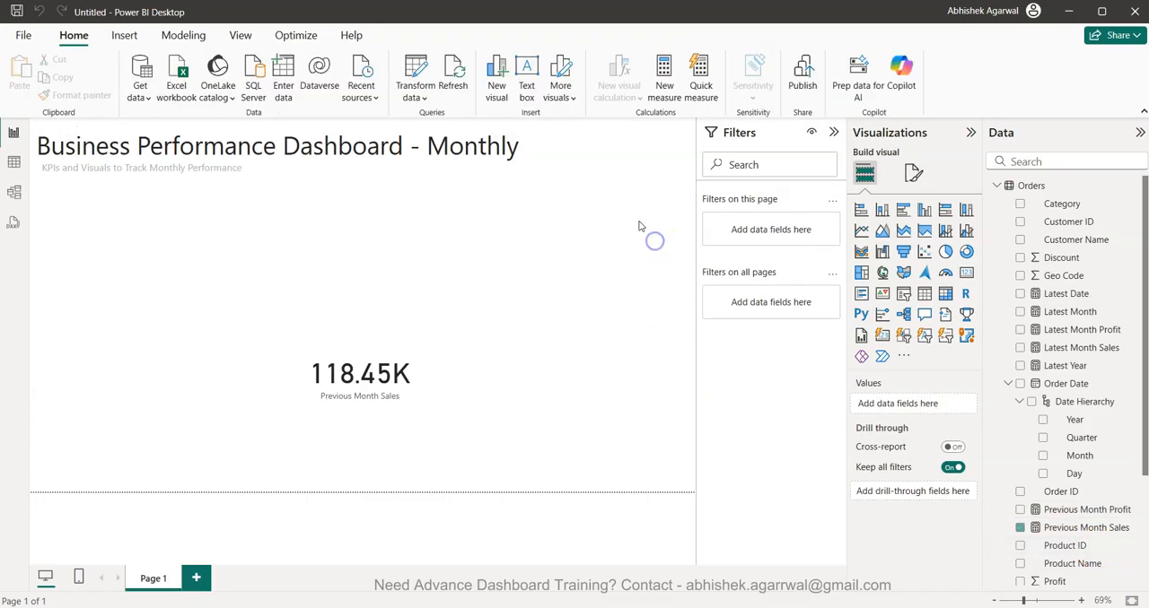
{"action": "left_click", "coordinate": [667, 82]}
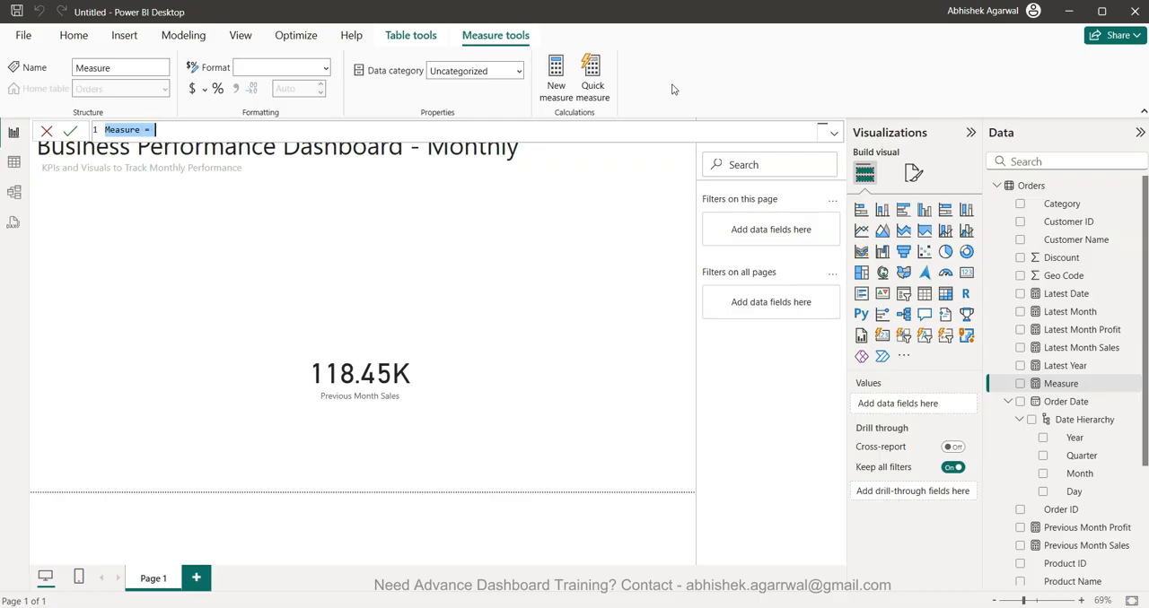
{"action": "type", "text": "Pr"}
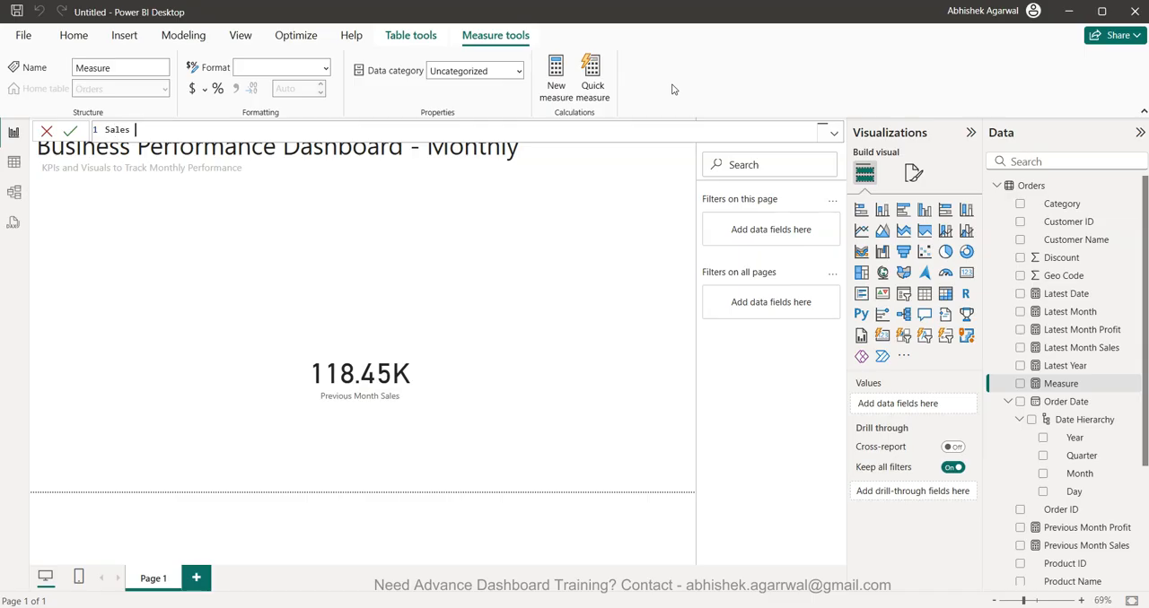
{"action": "type", "text": "DIVIDE("}
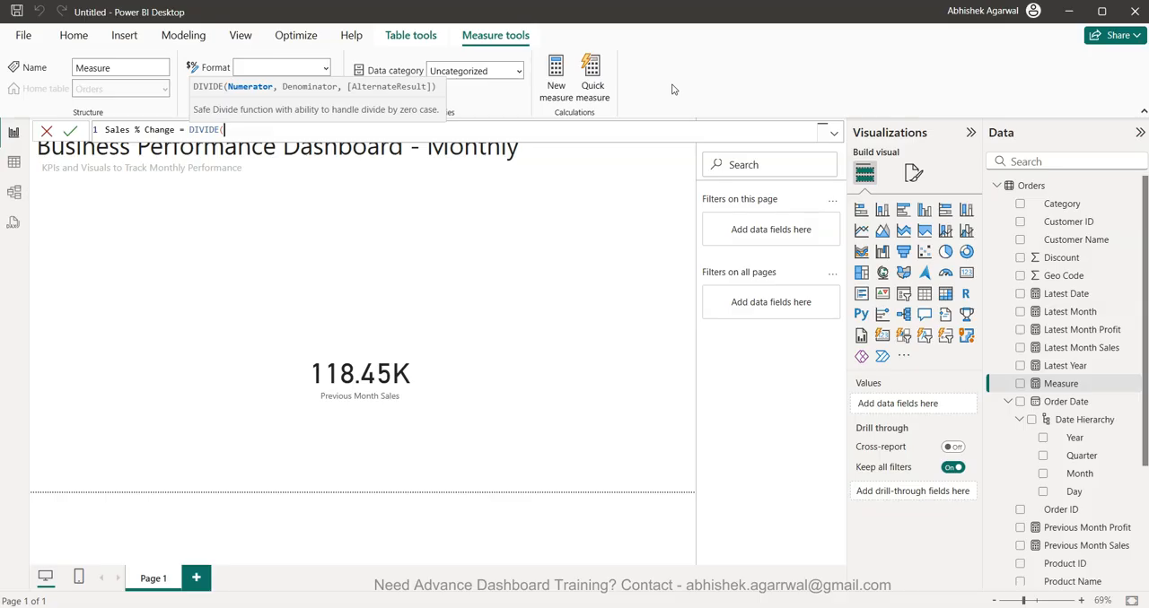
{"action": "type", "text": "(lat"}
- Enter ([Latest Month Sales]-[Previous Month Sales]) as the numerator of the Sales % Change formula
{"action": "key", "text": "Down"}
{"action": "key", "text": "Down"}
{"action": "key", "text": "Tab"}
{"action": "type", "text": "-re"}
{"action": "key", "text": "BackSpace"}
{"action": "key", "text": "BackSpace"}
{"action": "type", "text": "pre"}
{"action": "key", "text": "Down"}
{"action": "key", "text": "Tab"}
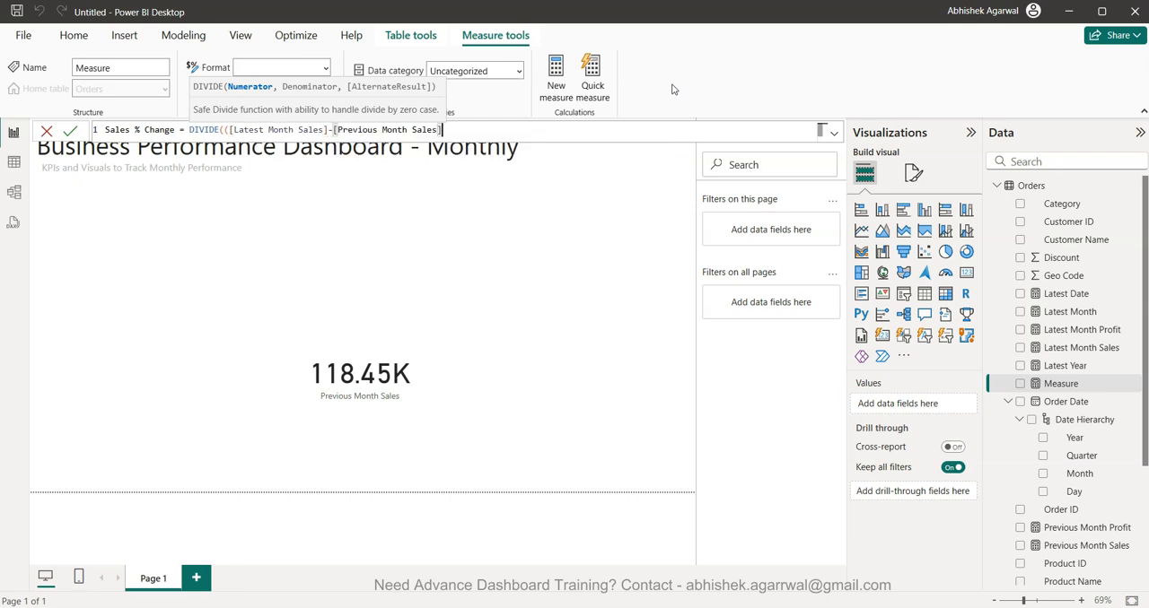
{"action": "type", "text": "),"}
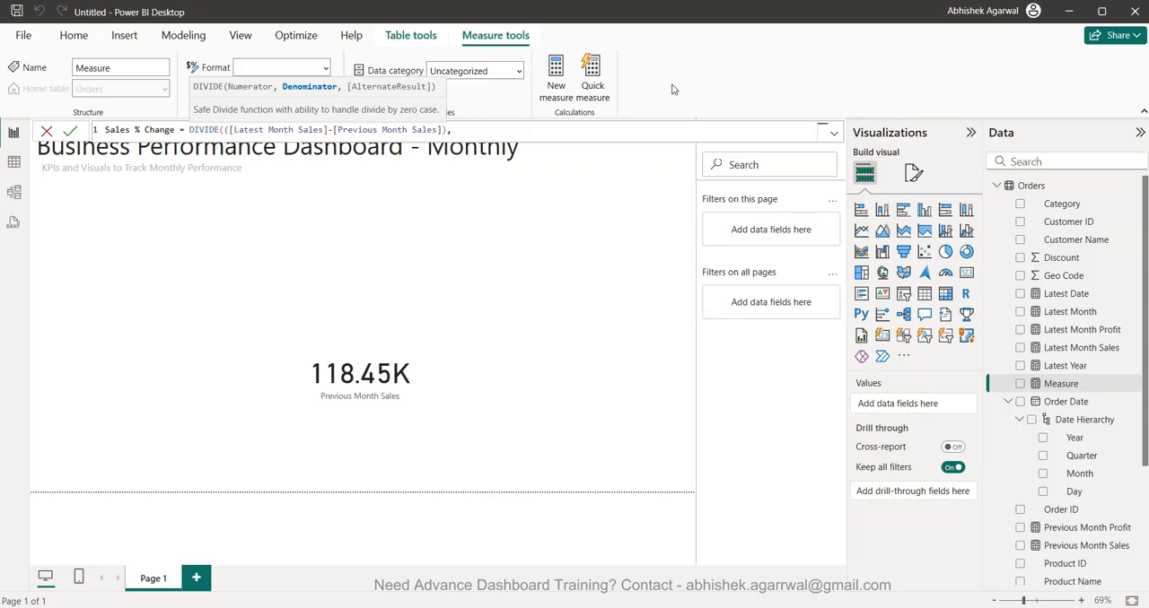
{"action": "type", "text": "pre"}
- Use [Previous Month Sales] as the denominator and commit the Sales % Change measure
{"action": "key", "text": "Down"}
{"action": "key", "text": "Tab"}
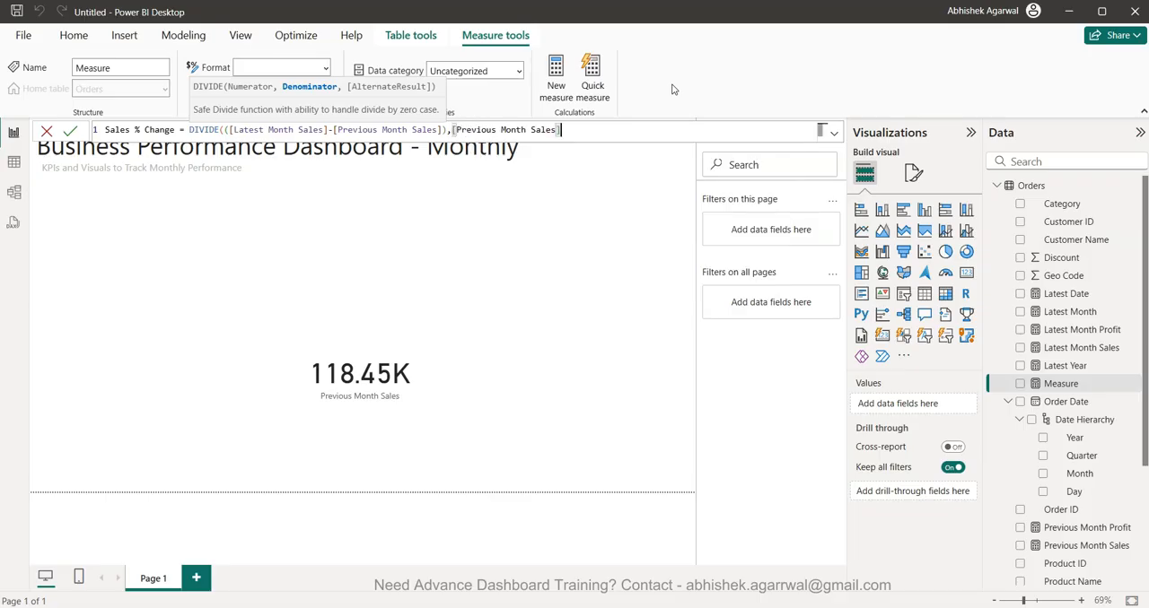
{"action": "type", "text": ")"}
{"action": "key", "text": "Return"}
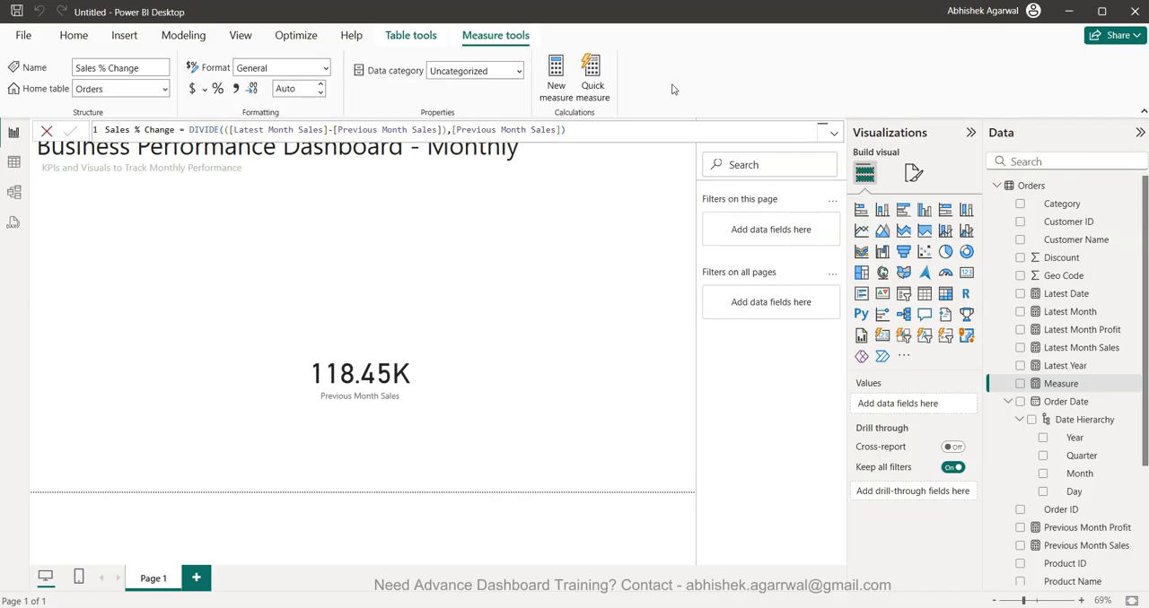
- Start a Profit % Change measure using DIVIDE, with [Latest Month Profit]-[Previous Month Profit] in parentheses as the numerator
{"action": "left_click", "coordinate": [556, 79]}
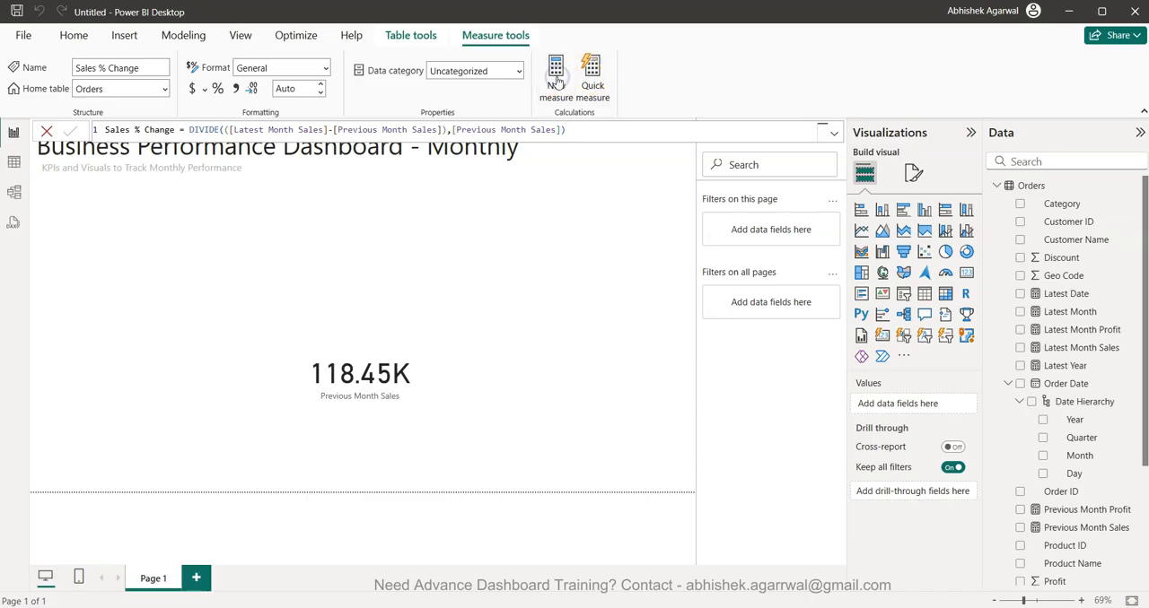
{"action": "type", "text": "Profit % Change ="}
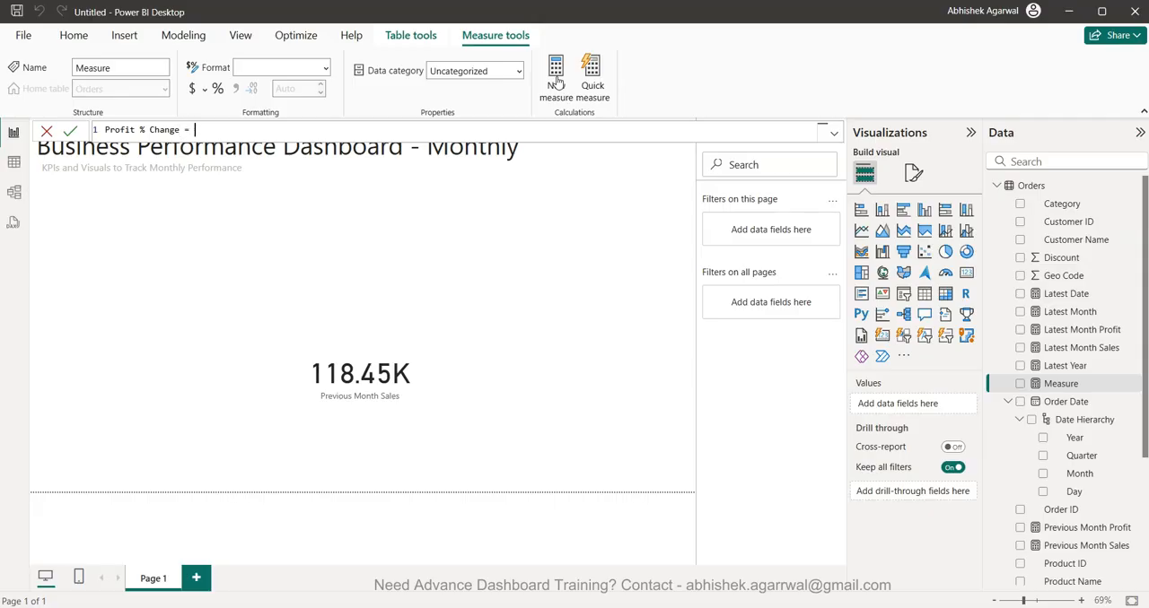
{"action": "type", "text": " DIVIDE("}
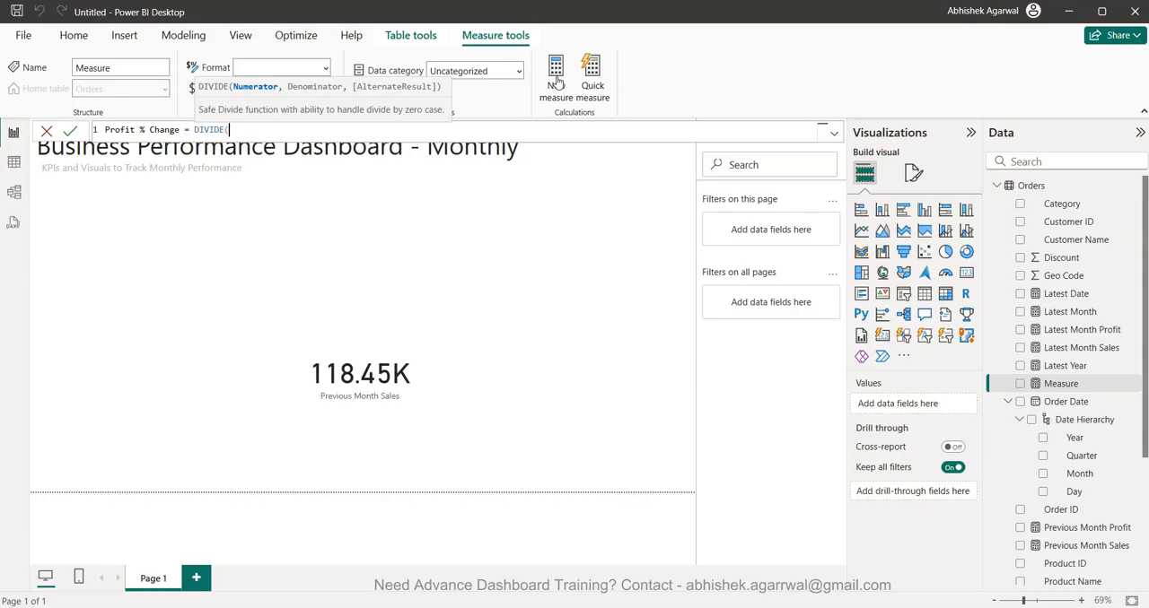
{"action": "type", "text": "(late"}
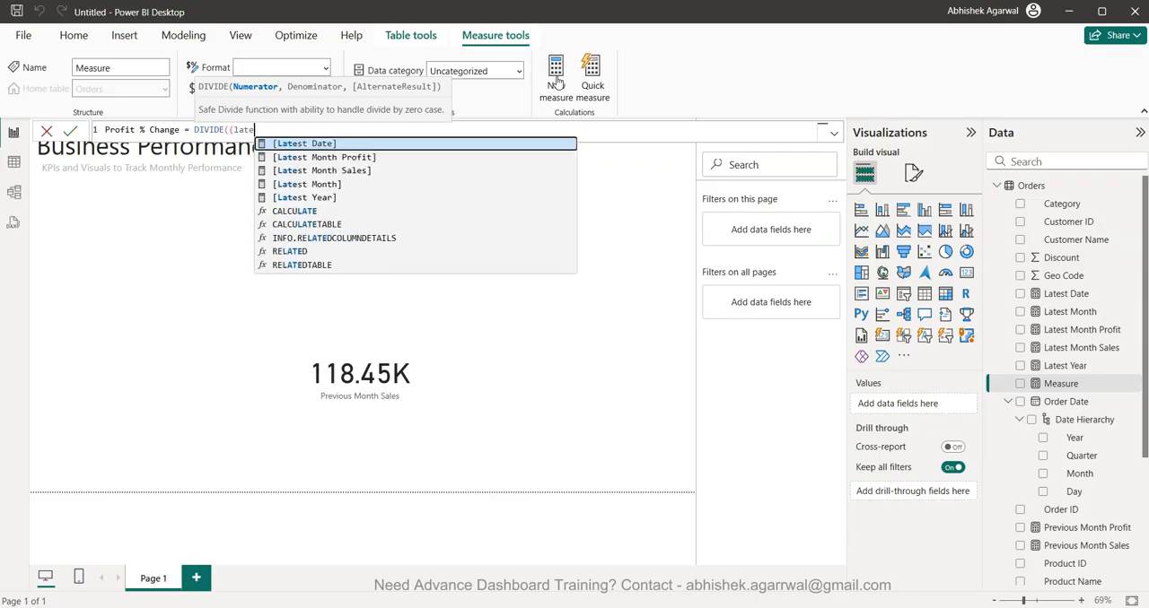
{"action": "key", "text": "Down"}
{"action": "key", "text": "Down"}
{"action": "key", "text": "Up"}
{"action": "key", "text": "Tab"}
{"action": "type", "text": "-pre"}
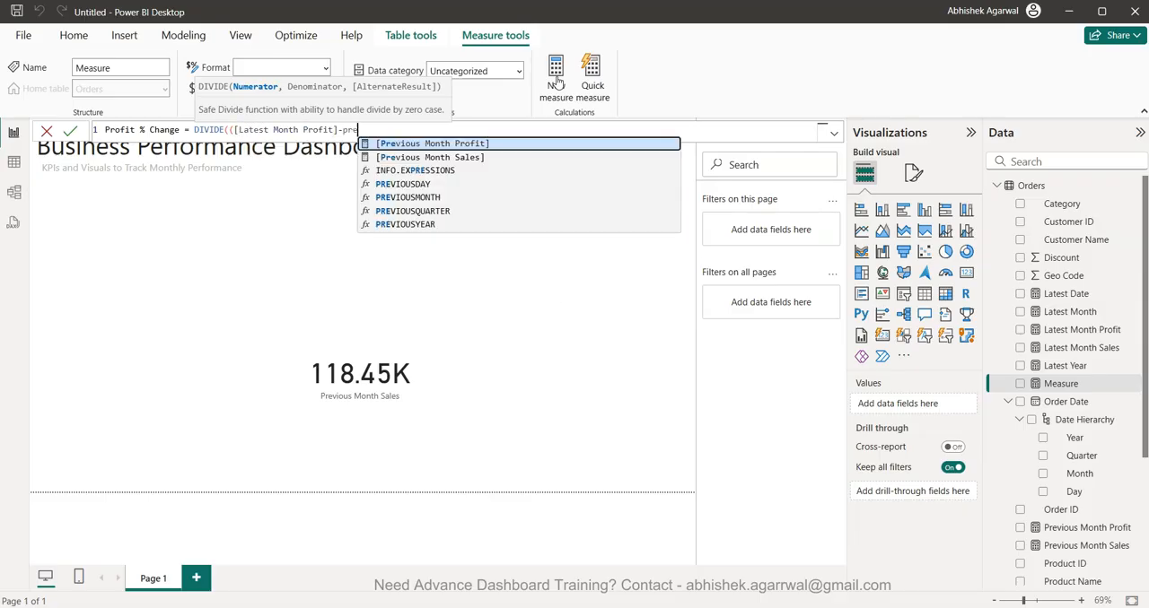
{"action": "key", "text": "Down"}
{"action": "key", "text": "Up"}
{"action": "key", "text": "Tab"}
- Use [Previous Month Profit] as the denominator and commit the Profit % Change measure
{"action": "type", "text": "),prev"}
{"action": "key", "text": "Tab"}
{"action": "type", "text": ")"}
{"action": "key", "text": "Return"}
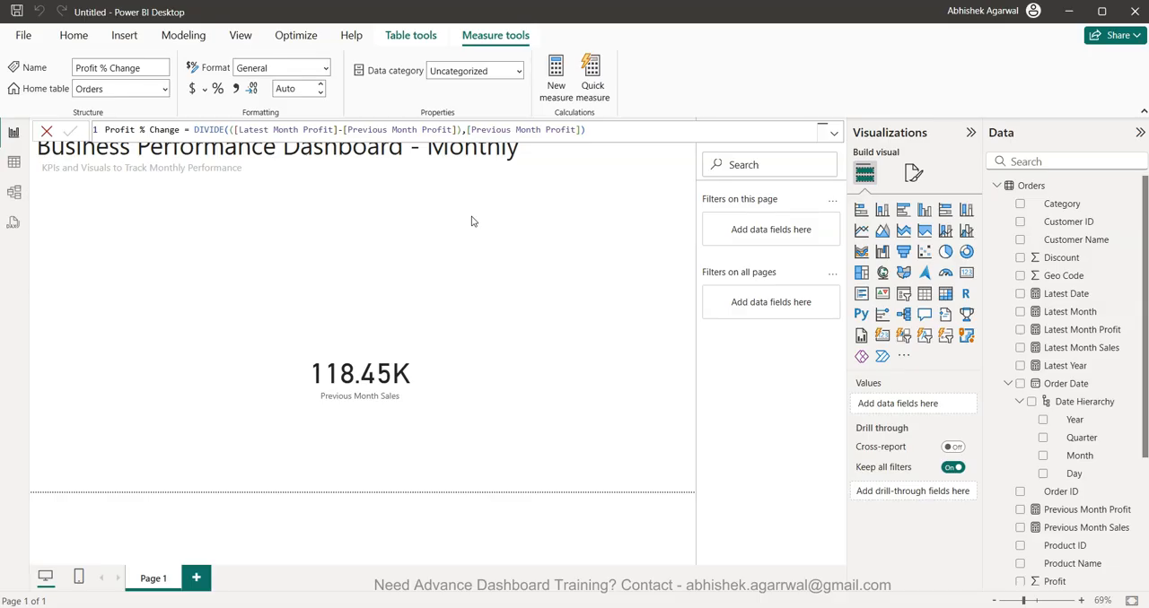
- Create a measure Sales CF = IF([Sales % Change] > 0 ,1,0)
{"action": "left_click", "coordinate": [590, 306]}
{"action": "left_click", "coordinate": [554, 82]}
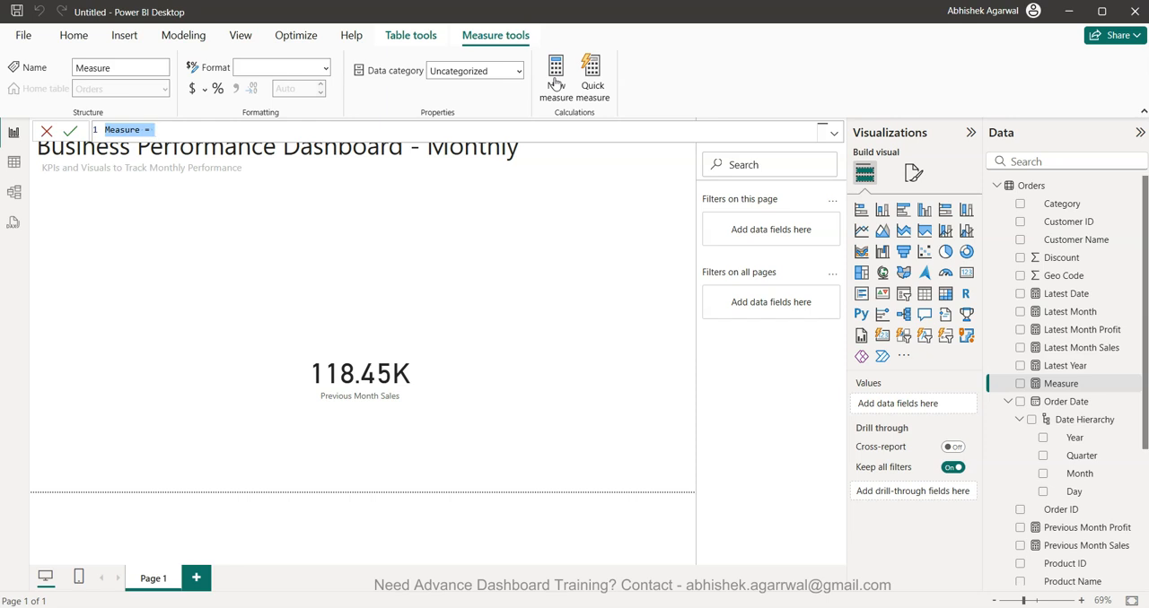
{"action": "type", "text": "Sales CF"}
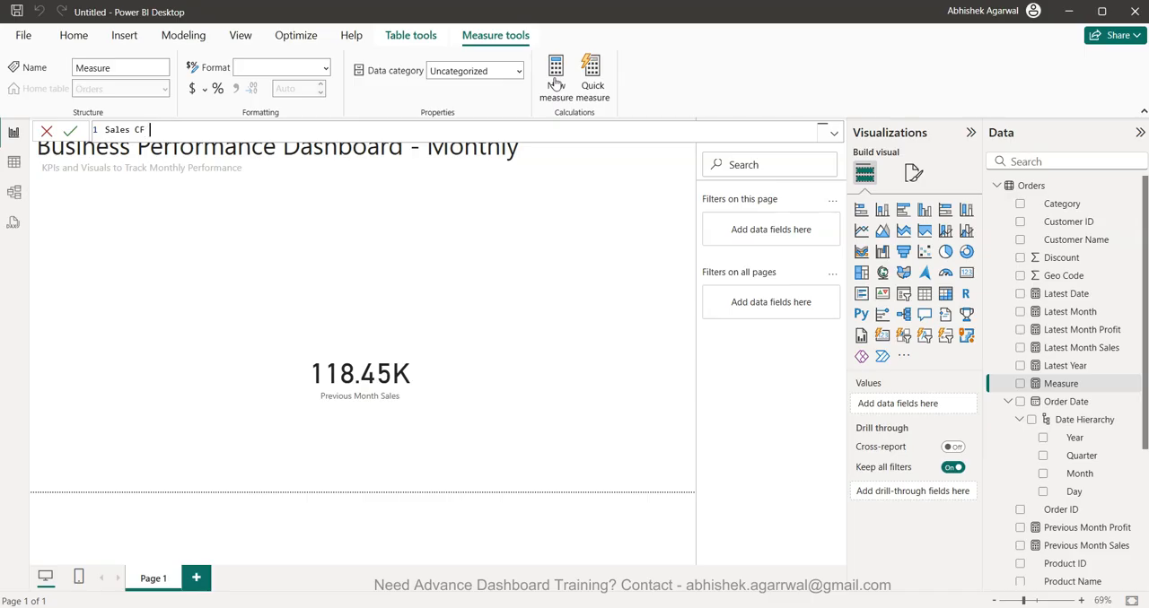
{"action": "type", "text": " = IF("}
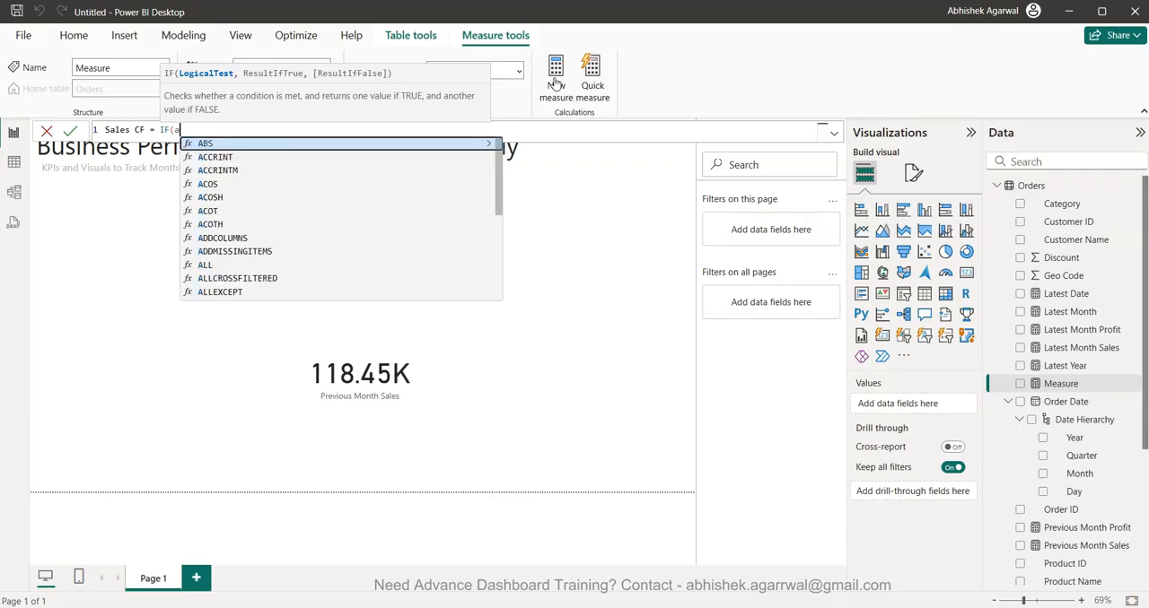
{"action": "type", "text": "sal"}
{"action": "key", "text": "Tab"}
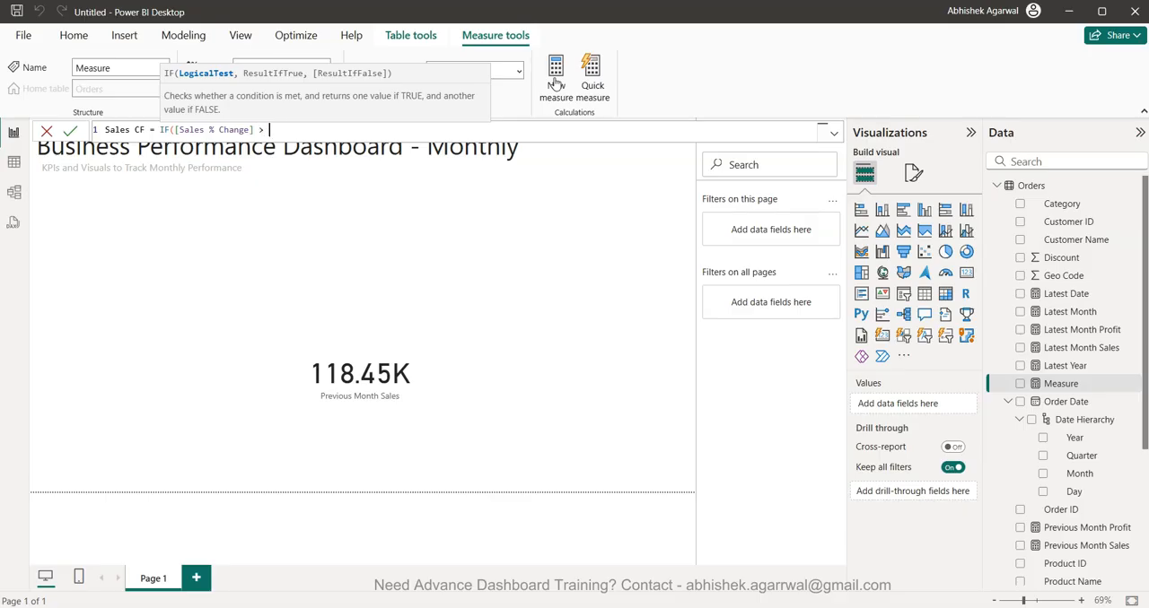
{"action": "type", "text": "> 0 ,1,0)"}
{"action": "key", "text": "Return"}
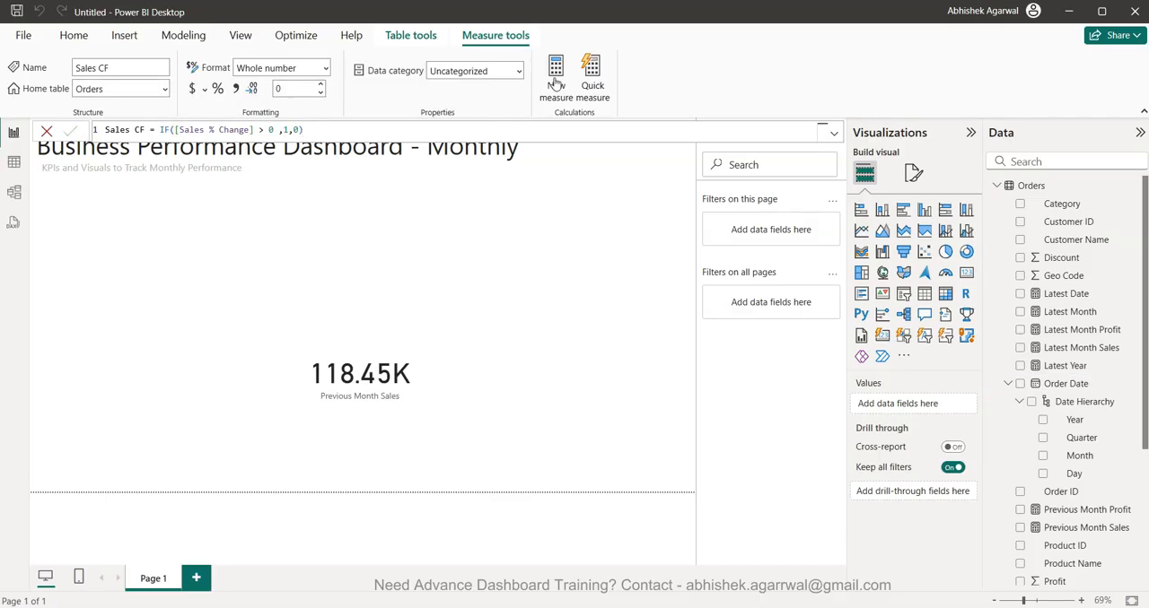
- Create a measure Profit CF = IF([Profit % Change] > 0, 1,0)
{"action": "left_click", "coordinate": [555, 76]}
{"action": "type", "text": "Prof"}
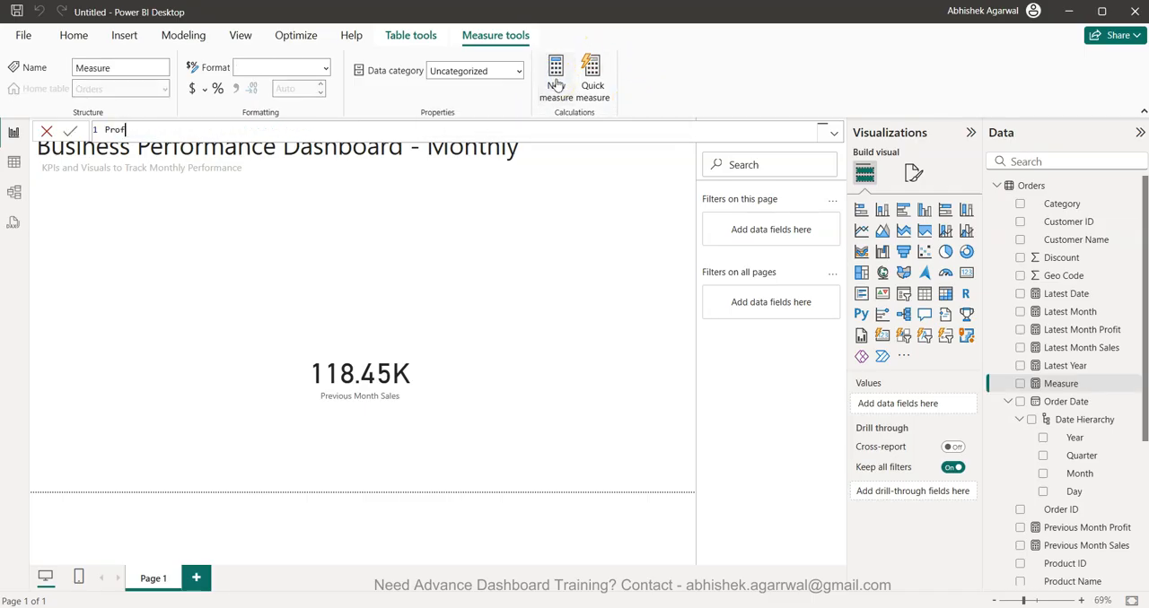
{"action": "type", "text": "it CF = IF(pr"}
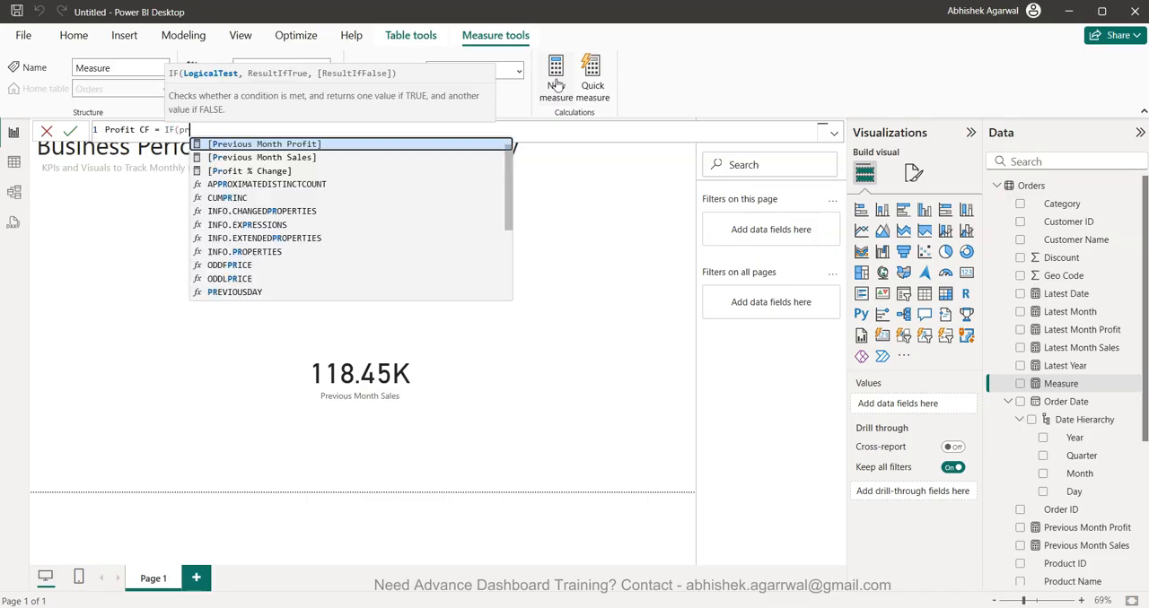
{"action": "key", "text": "Down"}
{"action": "key", "text": "Down"}
{"action": "key", "text": "Tab"}
{"action": "type", "text": "> 0, 1,1"}
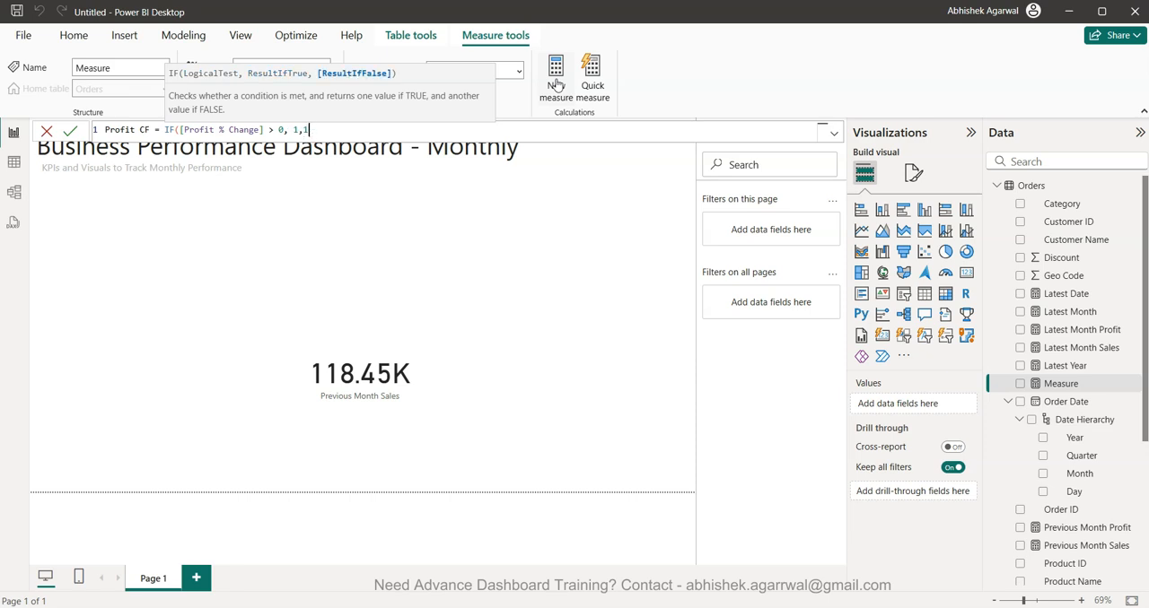
{"action": "type", "text": ")"}
{"action": "key", "text": "Return"}
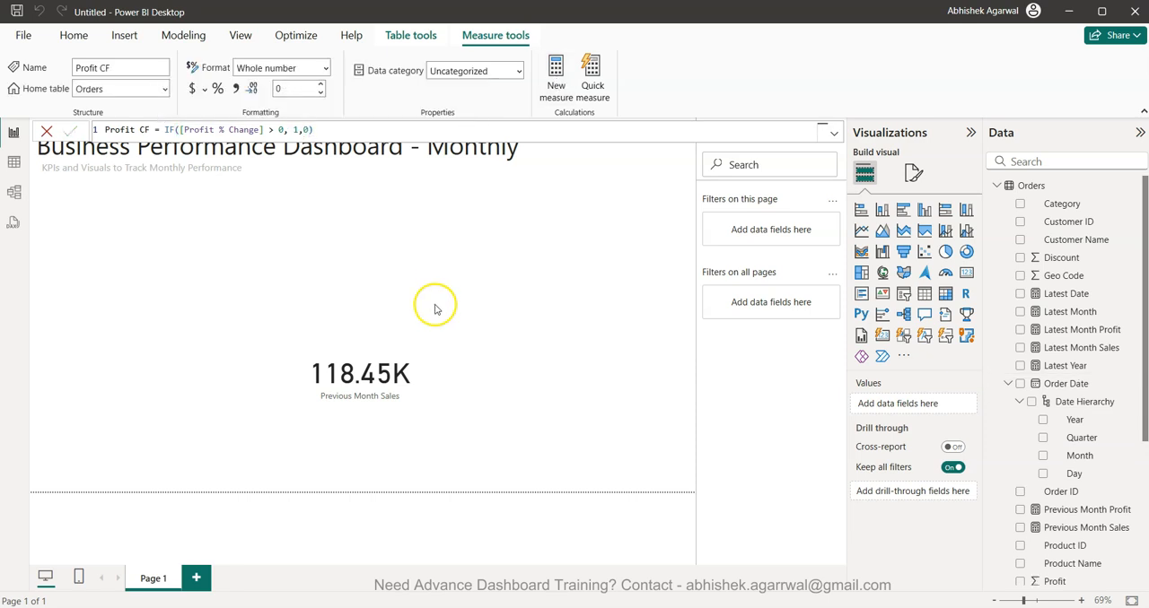
- Replace the Previous Month Sales card with a new narrow card showing Latest Month Sales, placed just below the dashboard subtitle
{"action": "left_click", "coordinate": [346, 371]}
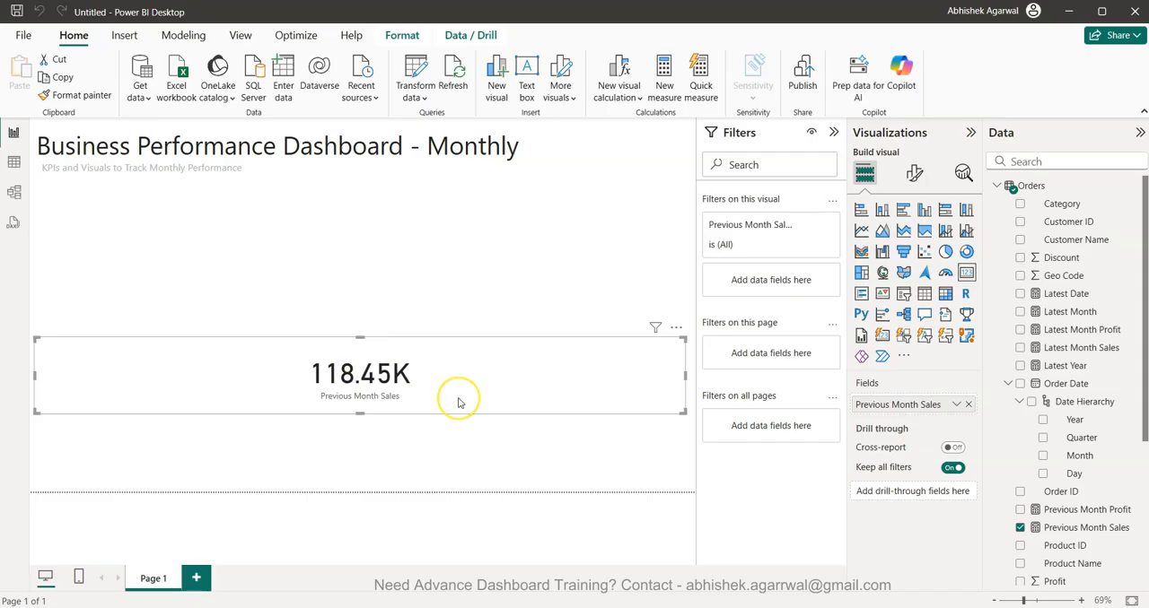
{"action": "key", "text": "Delete"}
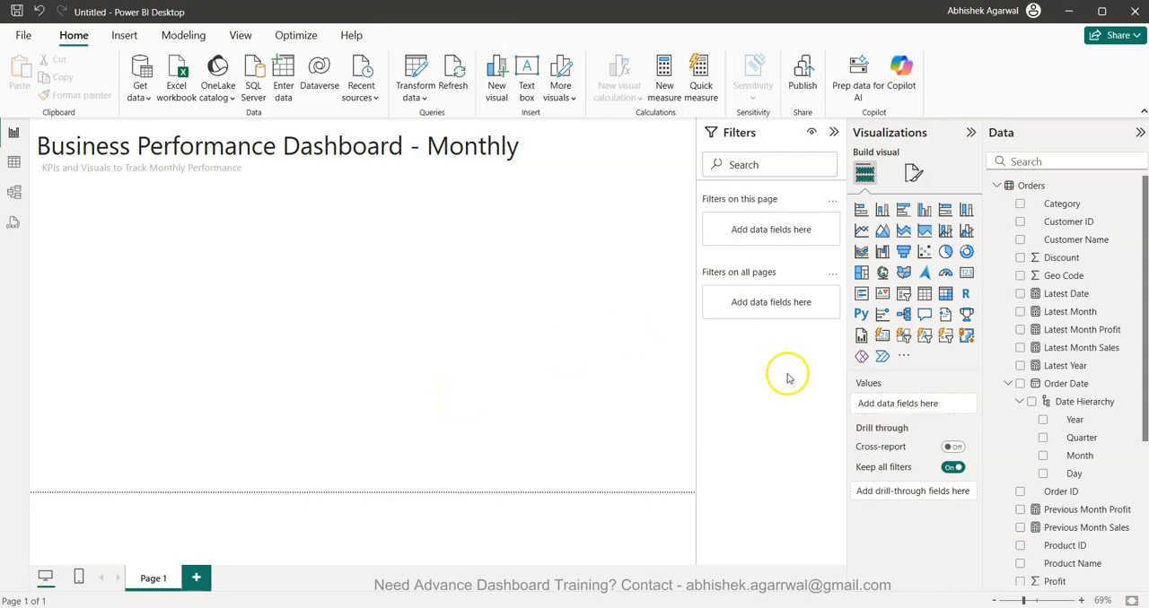
{"action": "left_click", "coordinate": [966, 273]}
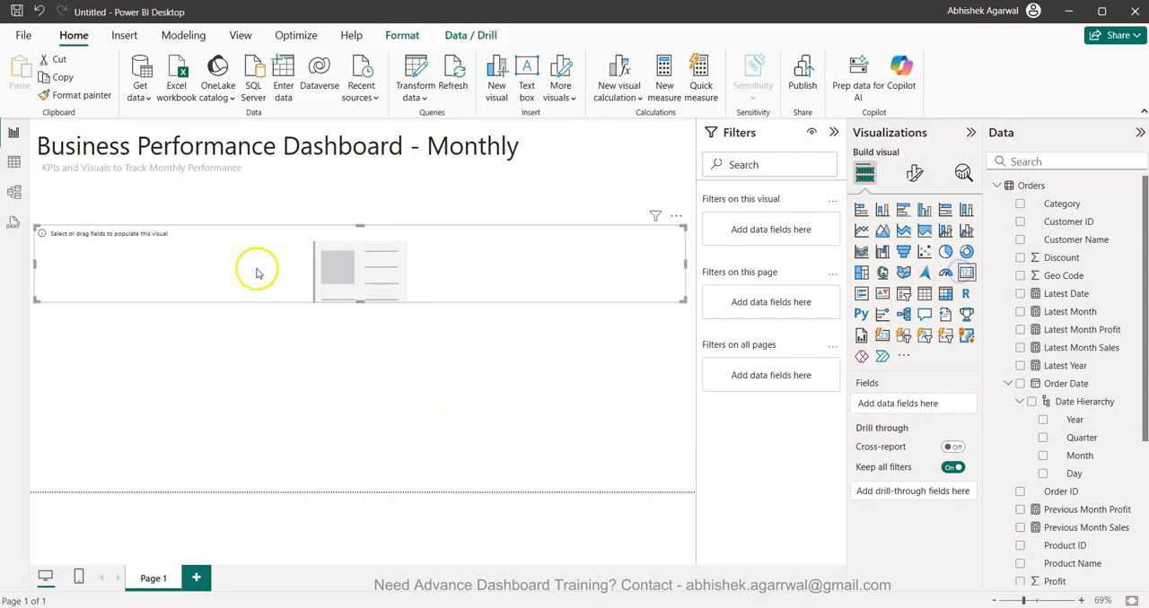
{"action": "left_click_drag", "start_coordinate": [685, 264], "coordinate": [170, 251]}
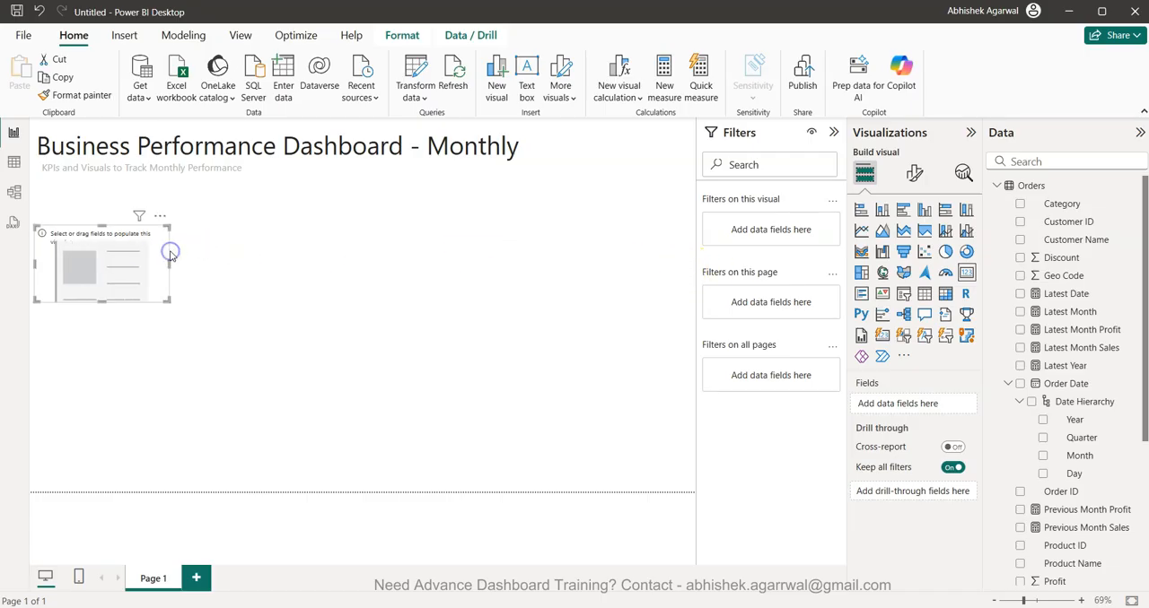
{"action": "left_click_drag", "start_coordinate": [104, 278], "coordinate": [110, 240]}
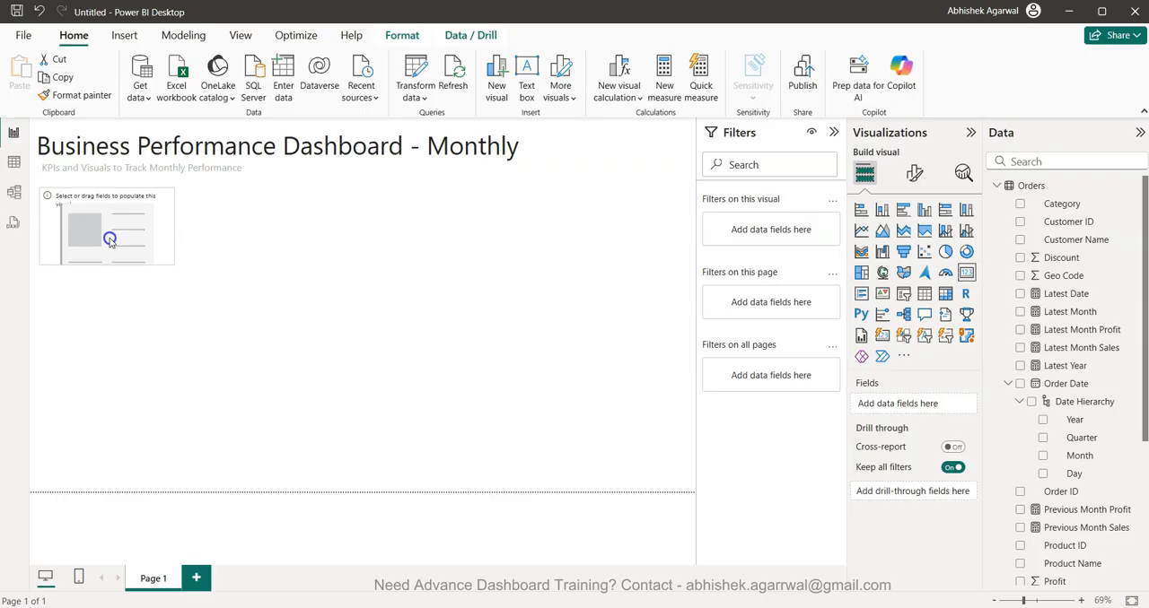
{"action": "left_click", "coordinate": [1019, 348]}
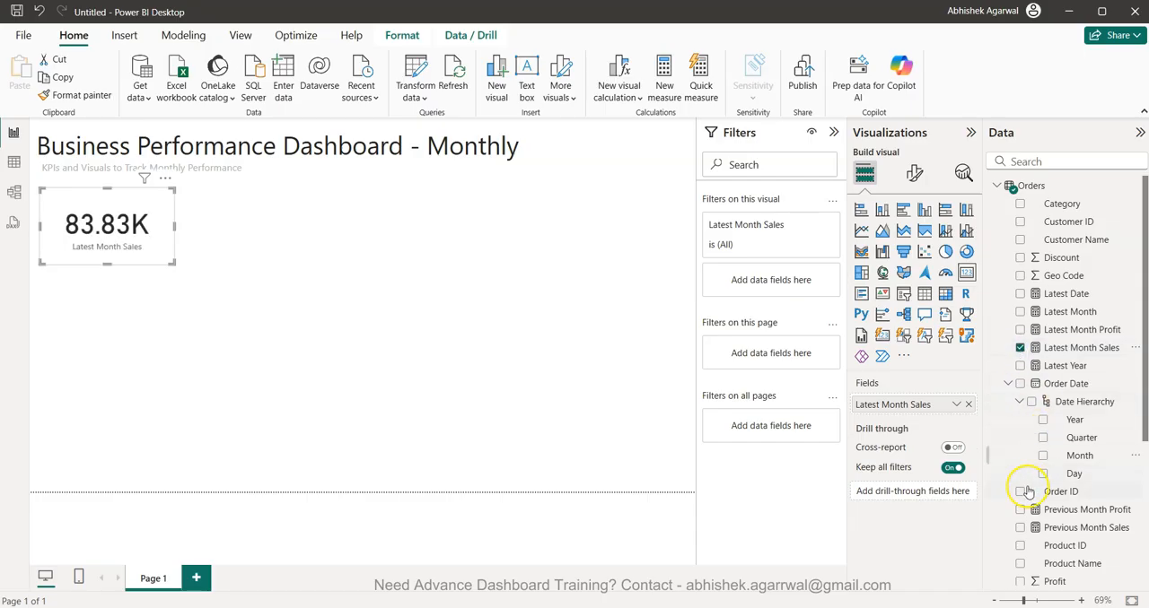
- Add a second card below the Latest Month Sales card showing the Sales % Change measure
{"action": "scroll", "coordinate": [1041, 439], "scroll_direction": "down", "scroll_amount": 1}
{"action": "scroll", "coordinate": [1046, 431], "scroll_direction": "down", "scroll_amount": 3}
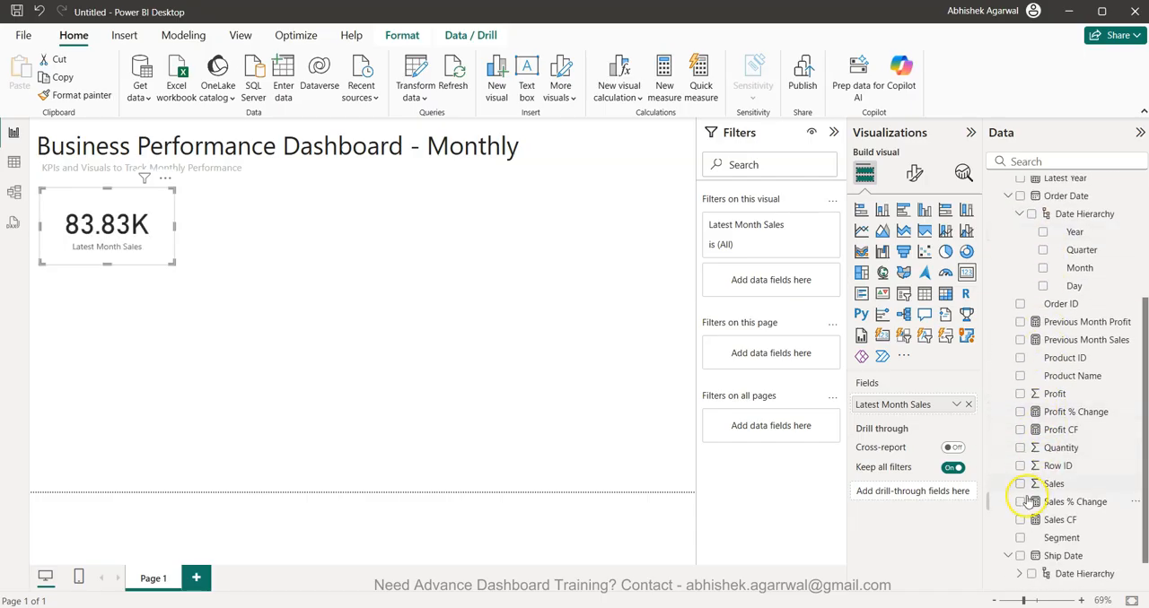
{"action": "left_click", "coordinate": [656, 426]}
{"action": "left_click", "coordinate": [966, 272]}
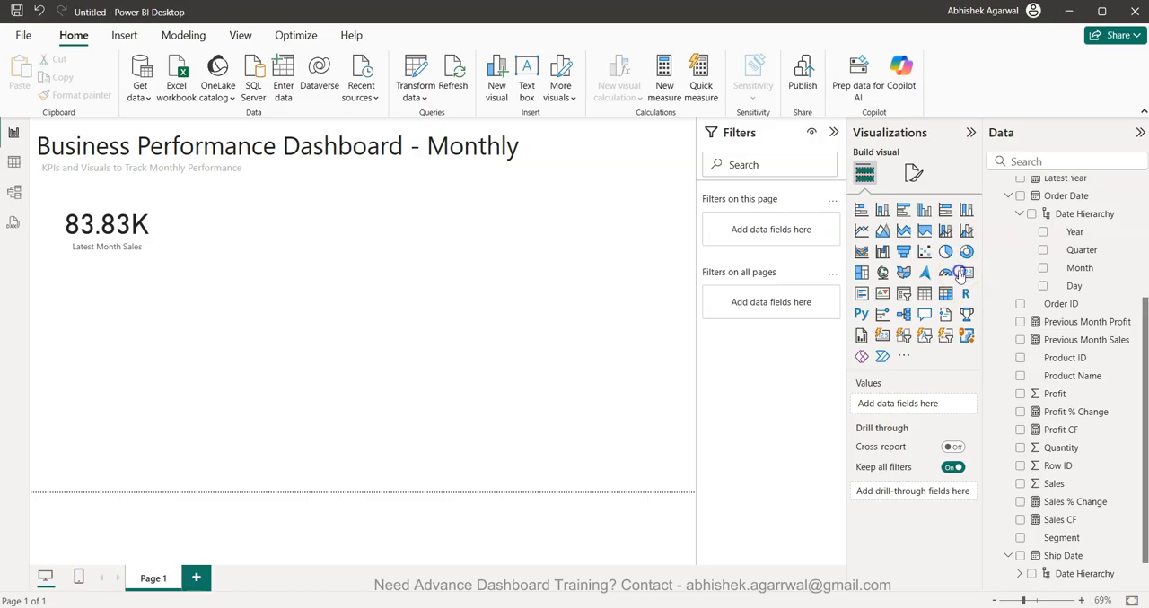
{"action": "left_click", "coordinate": [1023, 504]}
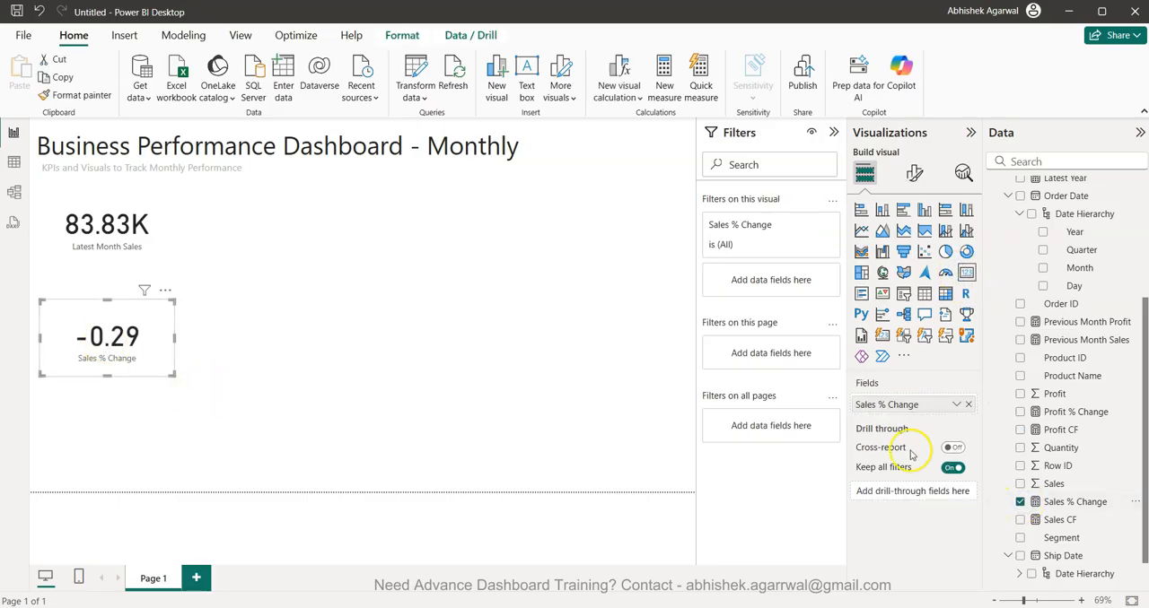
- Format the Sales % Change measure as a percentage with 1 decimal place
{"action": "left_click", "coordinate": [1075, 502]}
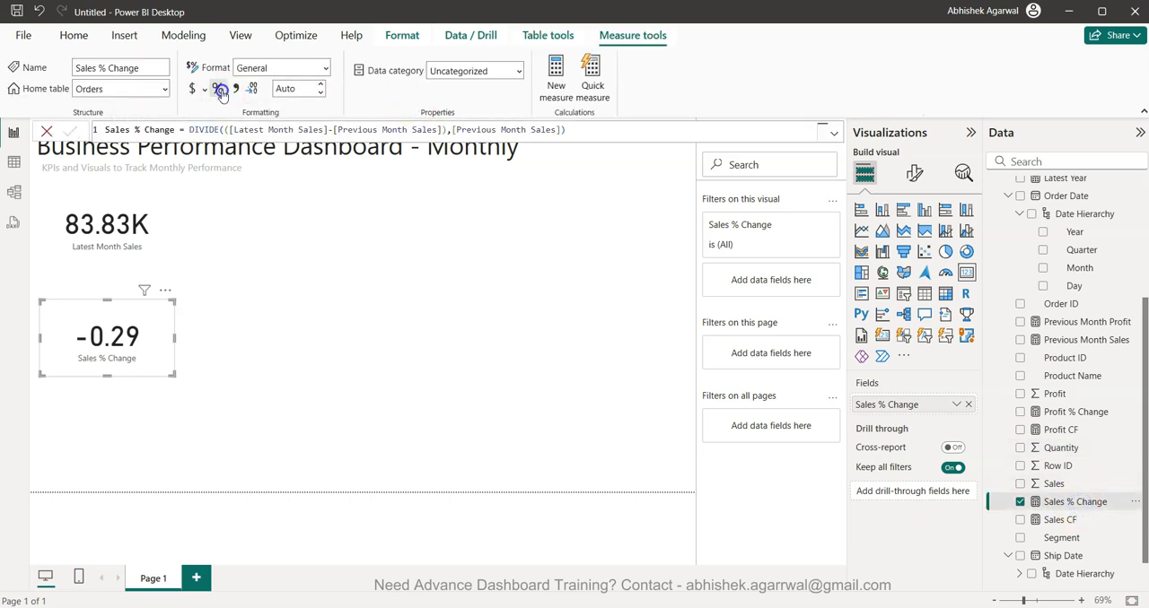
{"action": "left_click", "coordinate": [218, 90]}
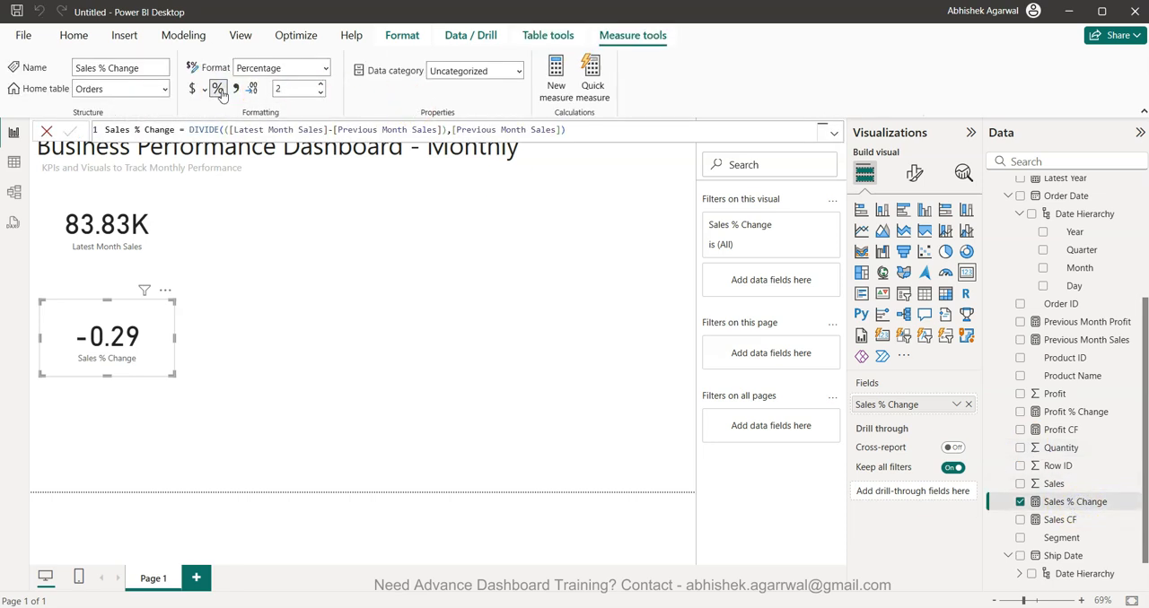
{"action": "left_click", "coordinate": [319, 93]}
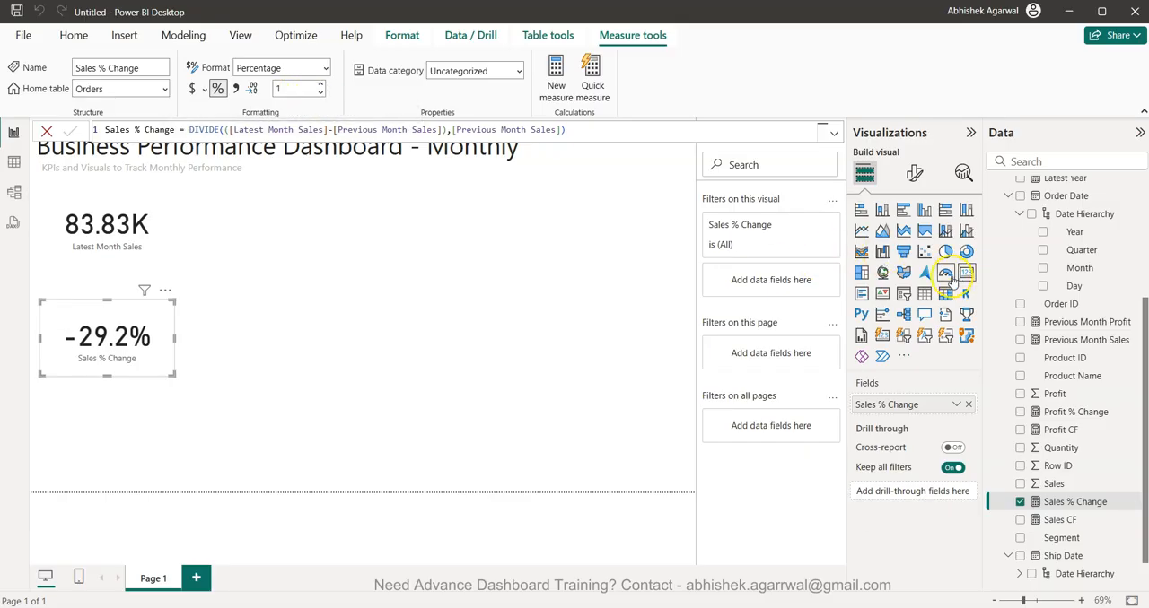
- Set the Sales % Change card's callout value font size to 15 and turn off its category label
{"action": "left_click", "coordinate": [913, 174]}
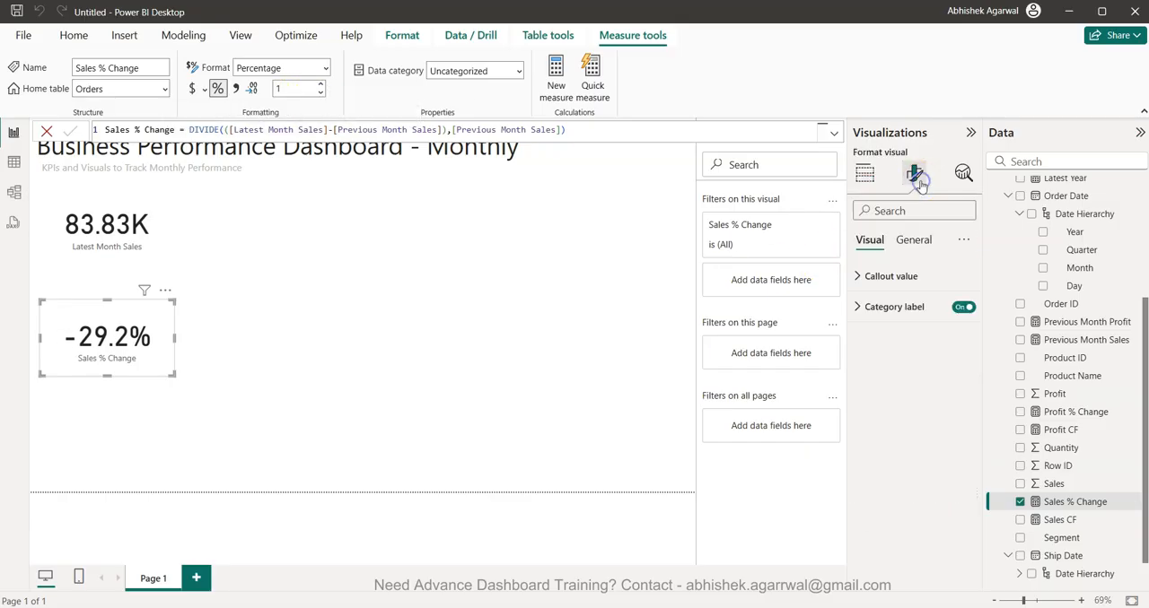
{"action": "left_click", "coordinate": [859, 275]}
{"action": "left_click", "coordinate": [944, 326]}
{"action": "type", "text": "15"}
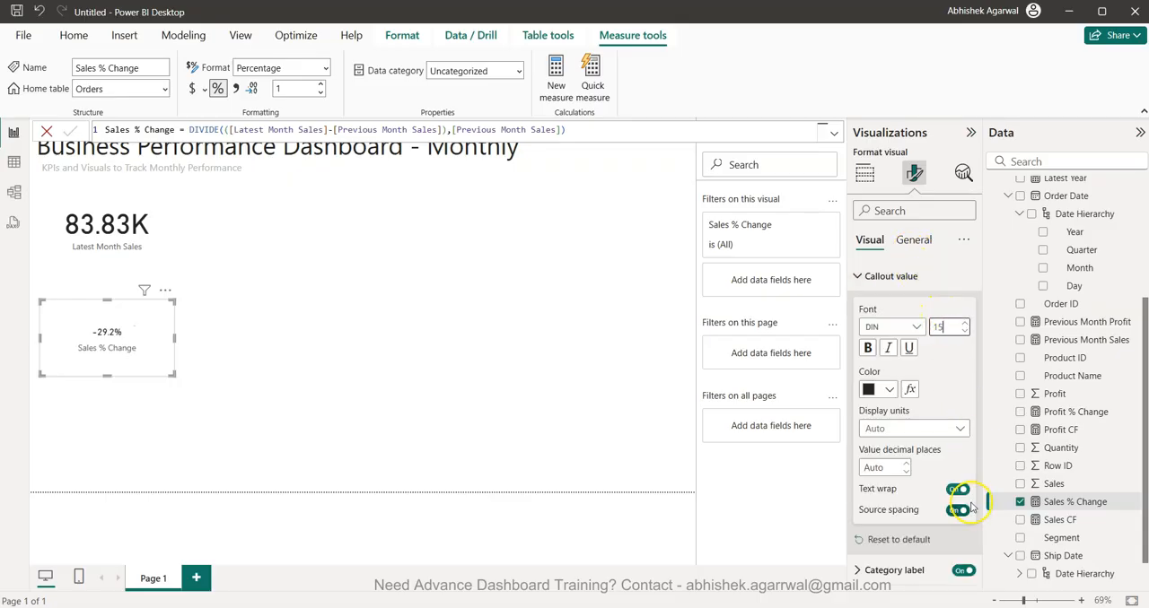
{"action": "left_click", "coordinate": [962, 570]}
- Move the Sales % Change card beside the Latest Month Sales value and shrink it to fit tightly around its number
{"action": "left_click_drag", "start_coordinate": [121, 351], "coordinate": [234, 245]}
{"action": "left_click", "coordinate": [289, 232]}
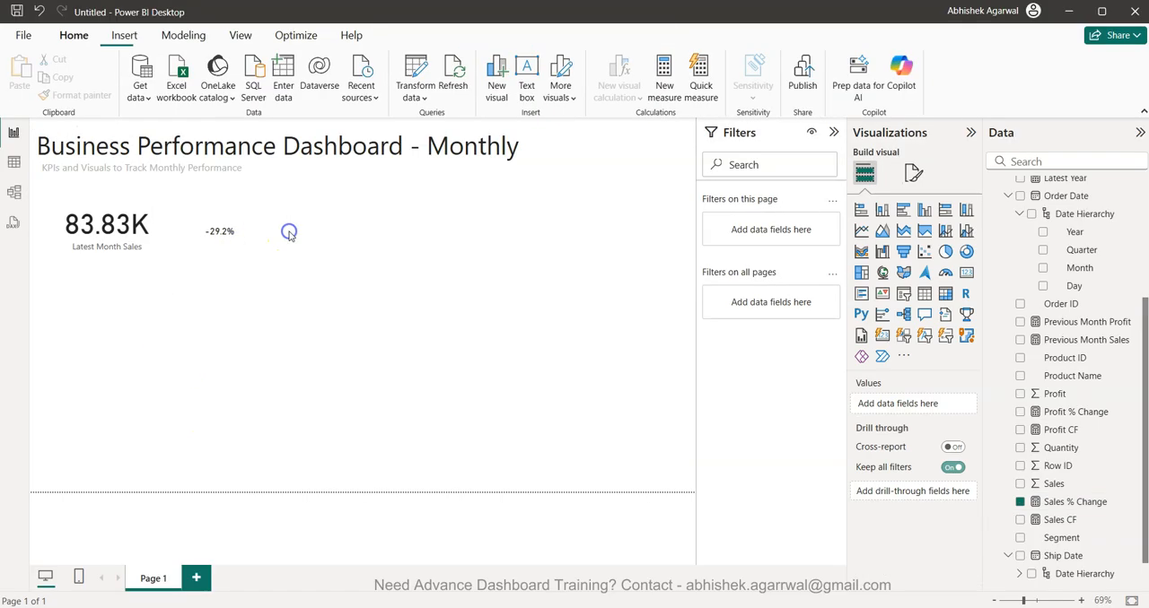
{"action": "left_click", "coordinate": [249, 231]}
{"action": "left_click_drag", "start_coordinate": [289, 232], "coordinate": [175, 238]}
{"action": "left_click_drag", "start_coordinate": [173, 193], "coordinate": [174, 218]}
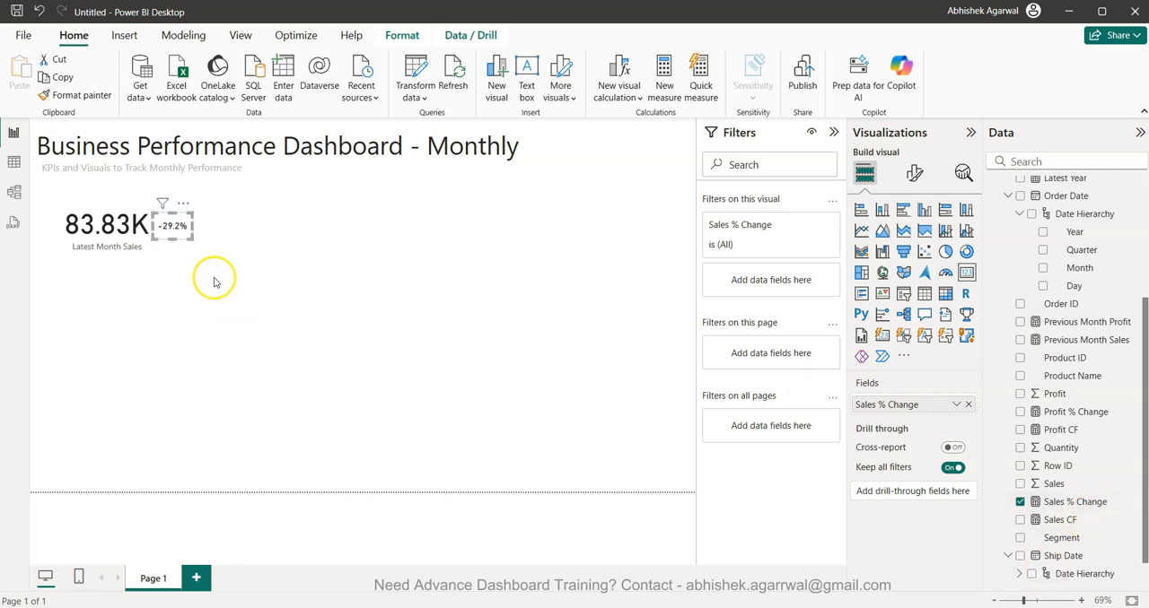
- Set up rules-based conditional formatting for the Sales % Change card's callout value color, based on the Sales CF measure
{"action": "left_click", "coordinate": [913, 172]}
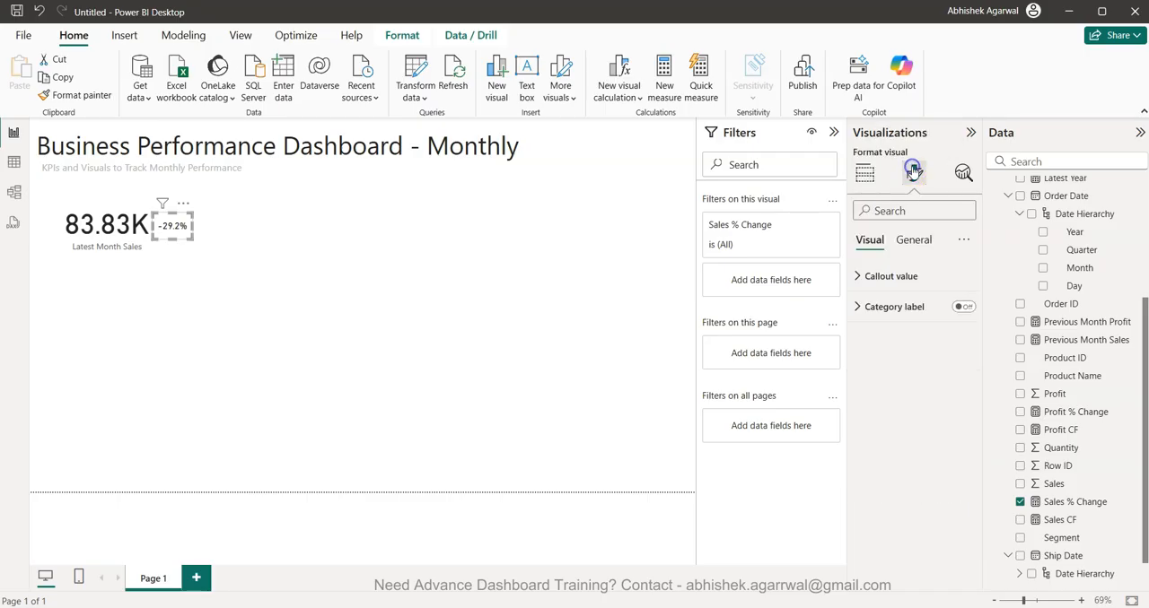
{"action": "left_click", "coordinate": [903, 271]}
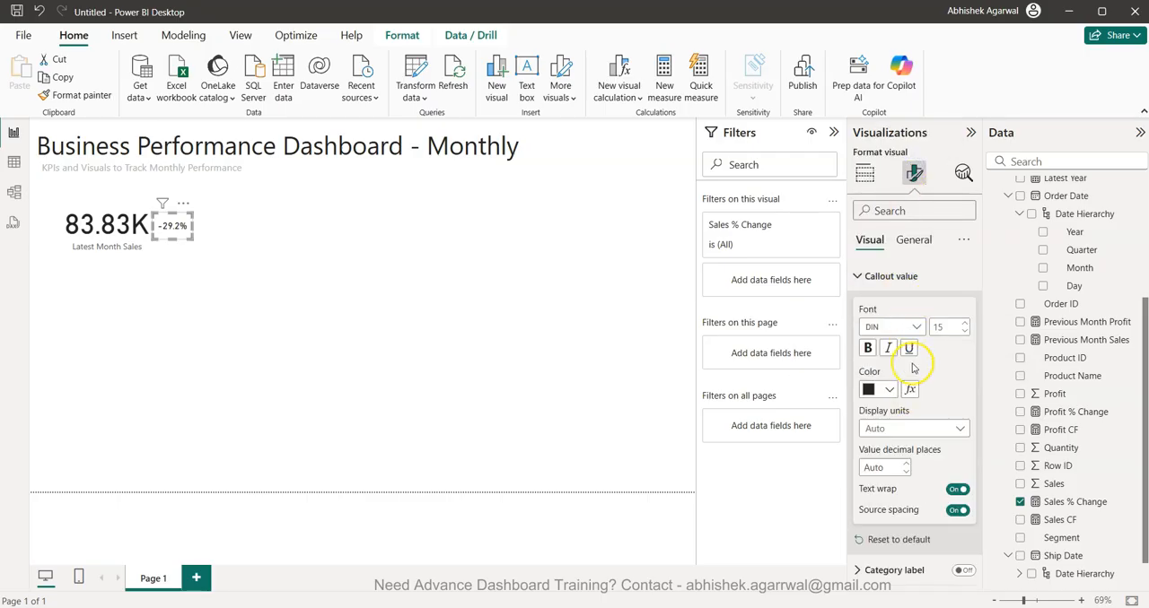
{"action": "left_click", "coordinate": [909, 390]}
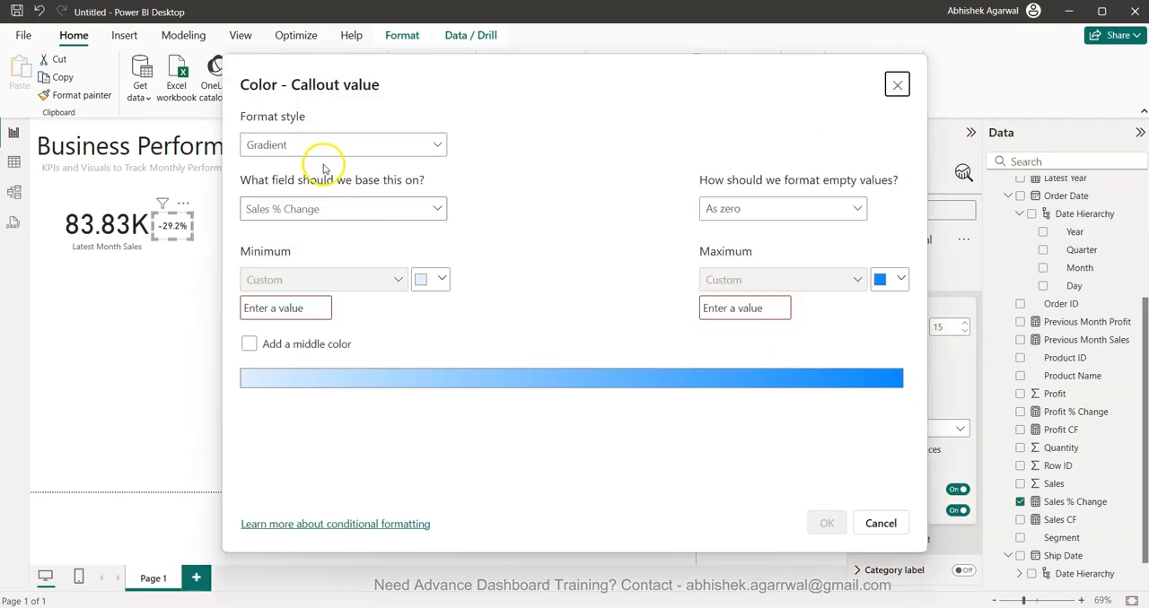
{"action": "left_click", "coordinate": [326, 146]}
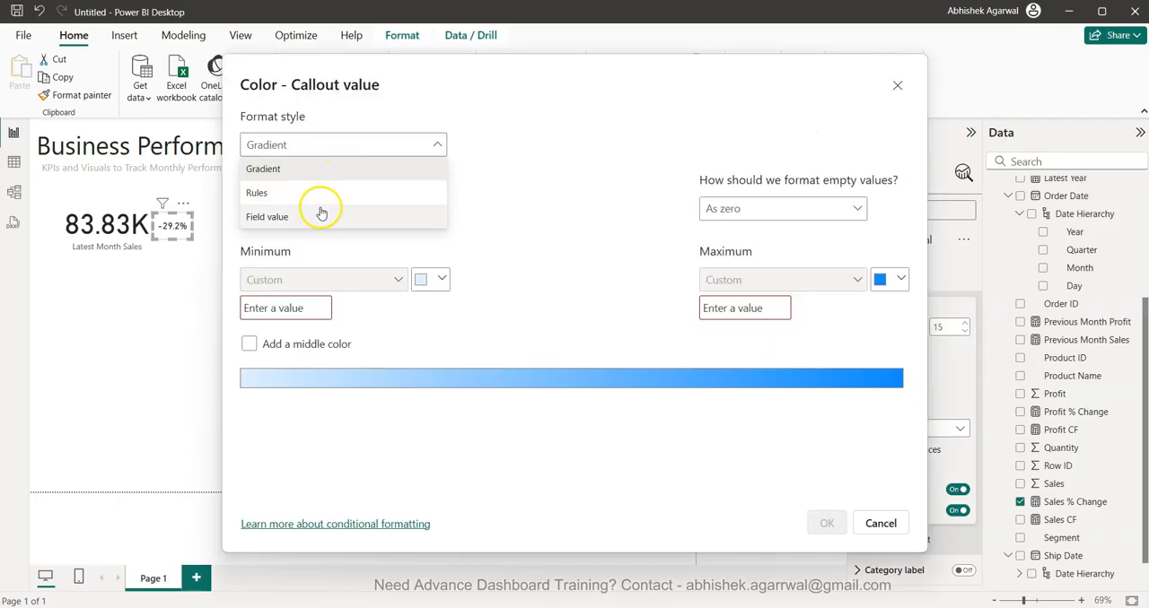
{"action": "left_click", "coordinate": [322, 194]}
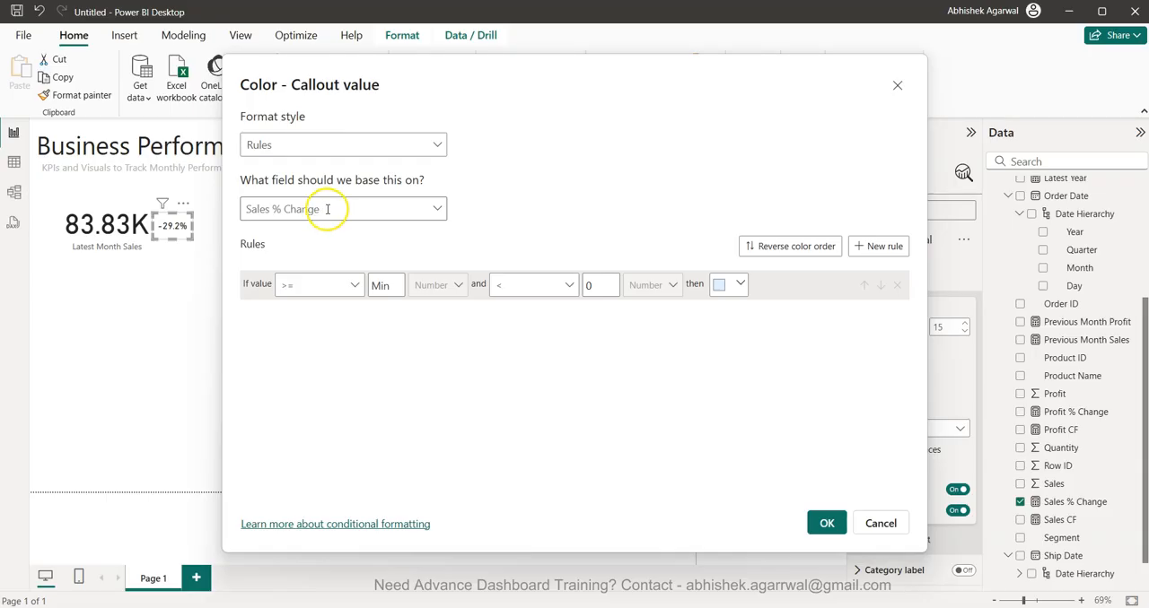
{"action": "left_click", "coordinate": [368, 213]}
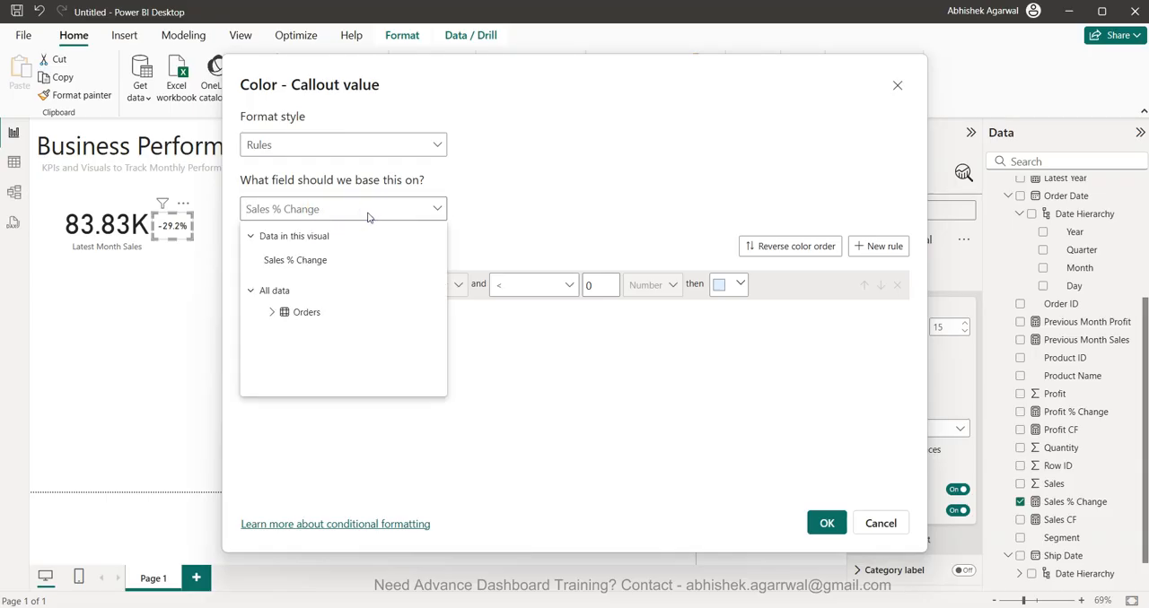
{"action": "type", "text": "Sales c"}
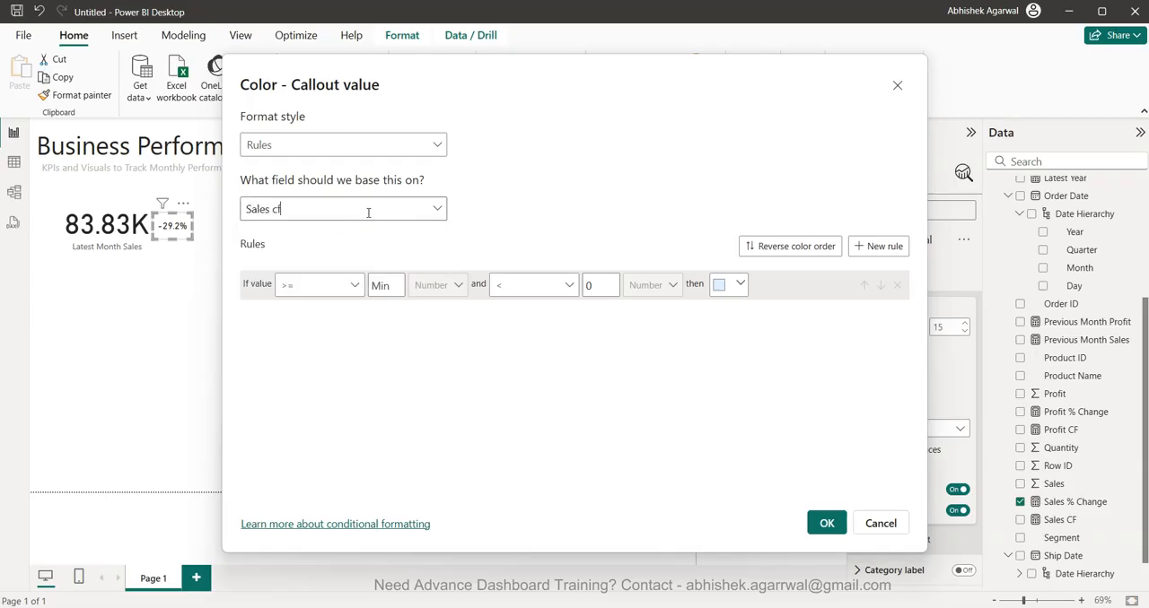
{"action": "left_click", "coordinate": [437, 213]}
{"action": "scroll", "coordinate": [359, 310], "scroll_direction": "down", "scroll_amount": 1}
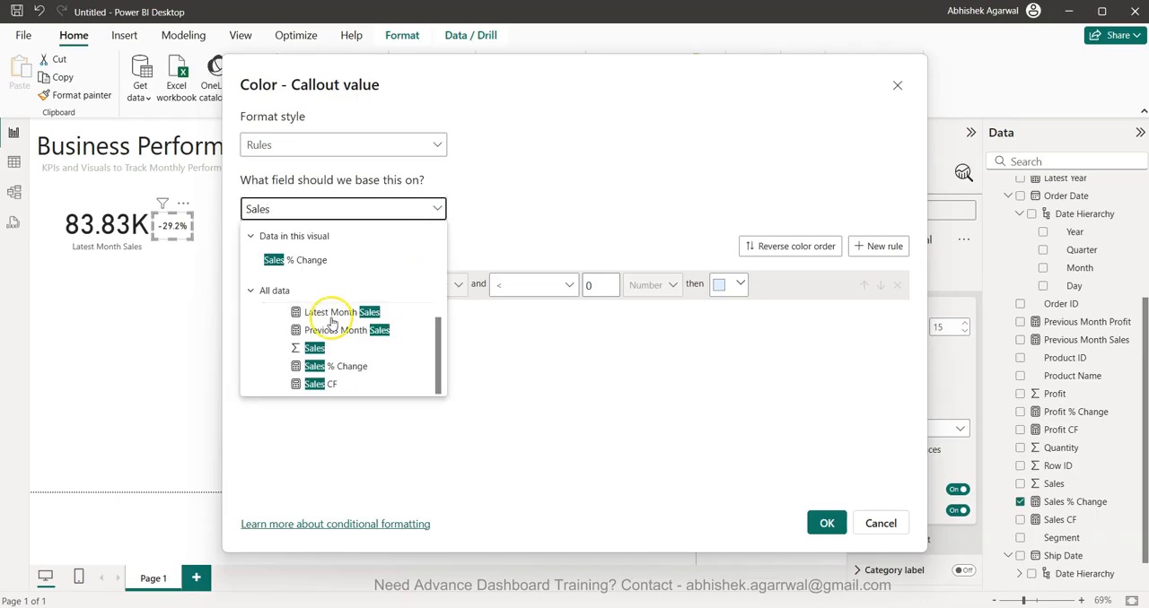
{"action": "left_click", "coordinate": [325, 382]}
- Define the first color rule so that a Sales CF value equal to 1 gives the theme's bright blue
{"action": "left_click", "coordinate": [354, 285]}
{"action": "left_click", "coordinate": [322, 360]}
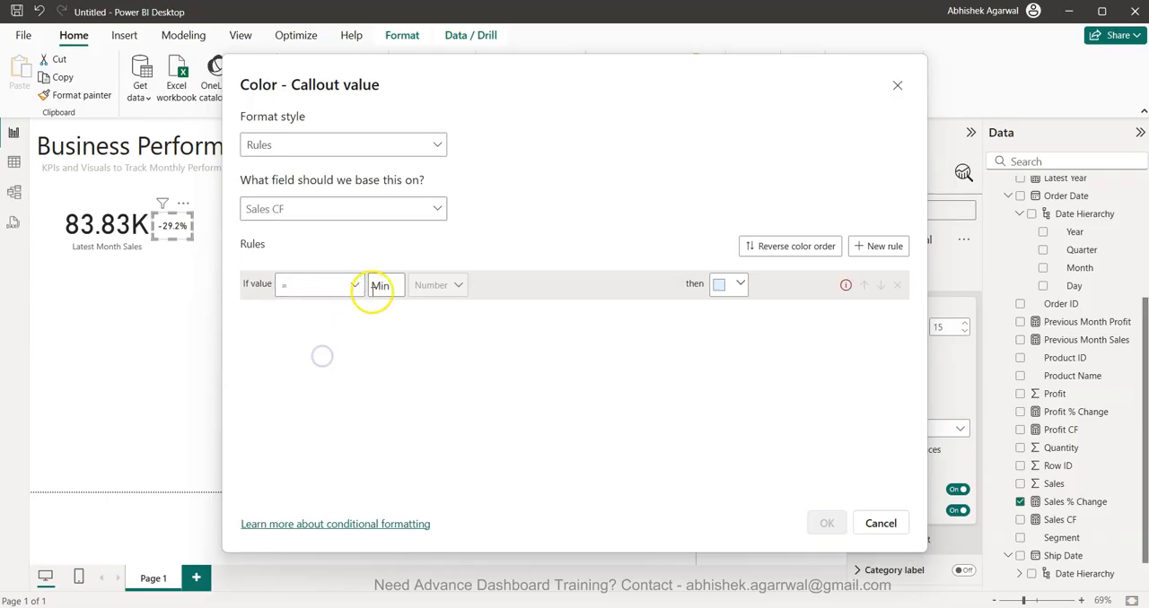
{"action": "left_click", "coordinate": [379, 286]}
{"action": "type", "text": "1"}
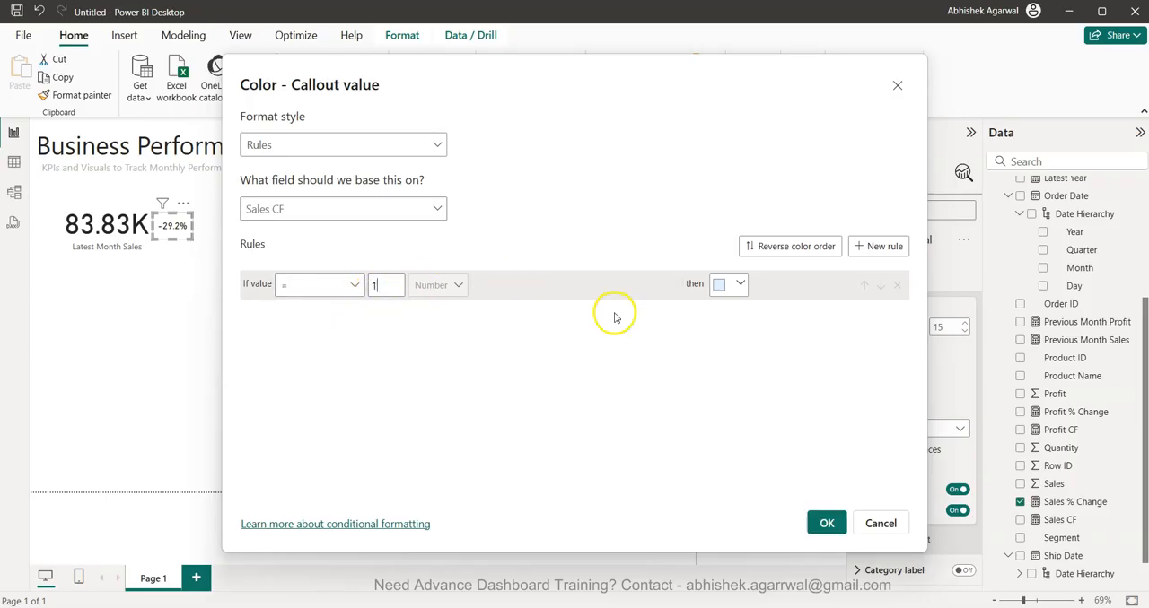
{"action": "left_click", "coordinate": [721, 289]}
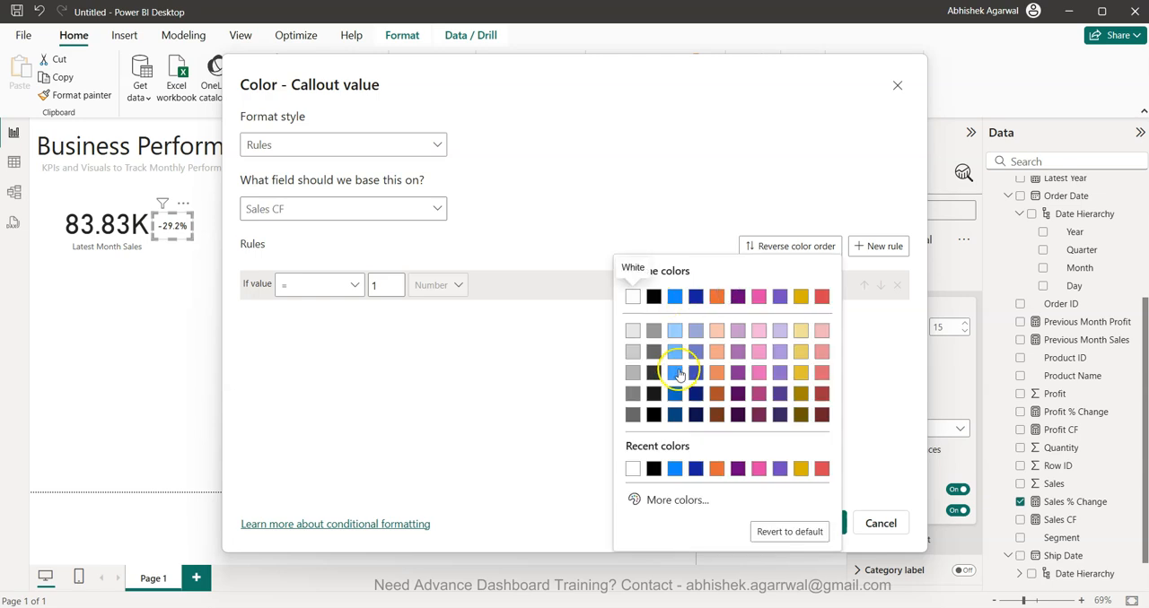
{"action": "left_click", "coordinate": [676, 298]}
- Add a second rule giving red when Sales CF equals 0, apply the rules, and make the card's callout value bold
{"action": "left_click", "coordinate": [866, 246]}
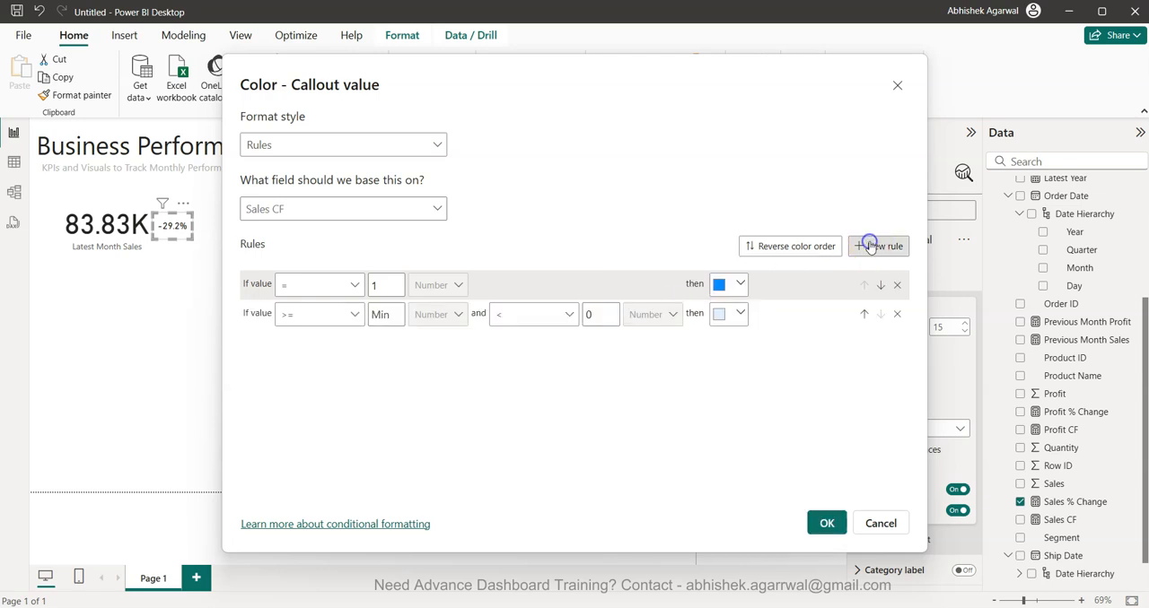
{"action": "left_click", "coordinate": [334, 316]}
{"action": "left_click", "coordinate": [323, 384]}
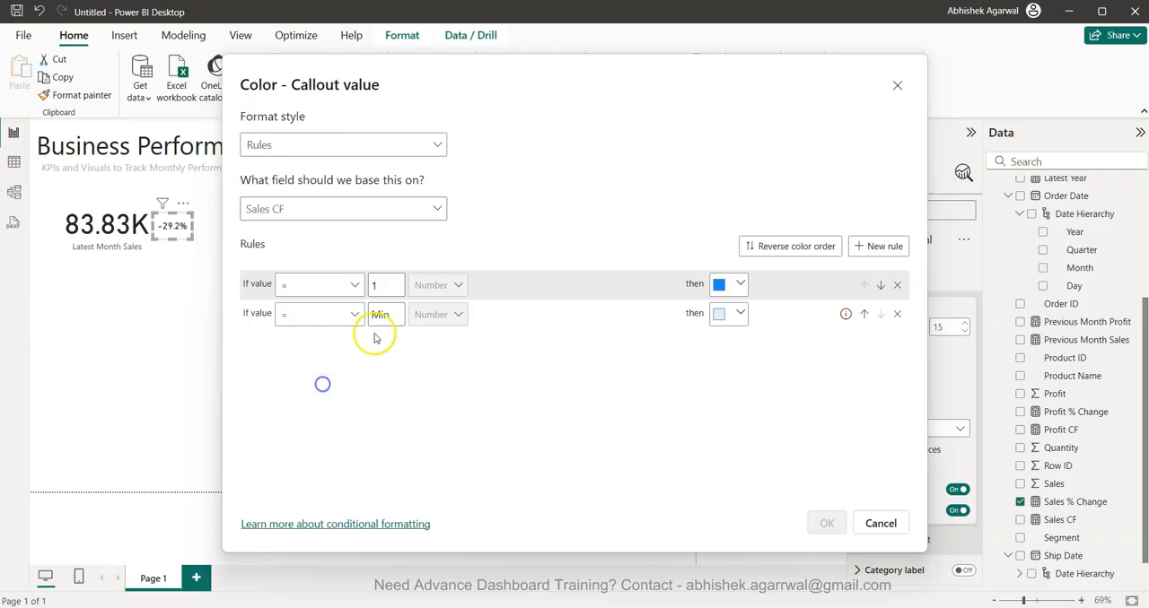
{"action": "left_click", "coordinate": [403, 314]}
{"action": "type", "text": "0"}
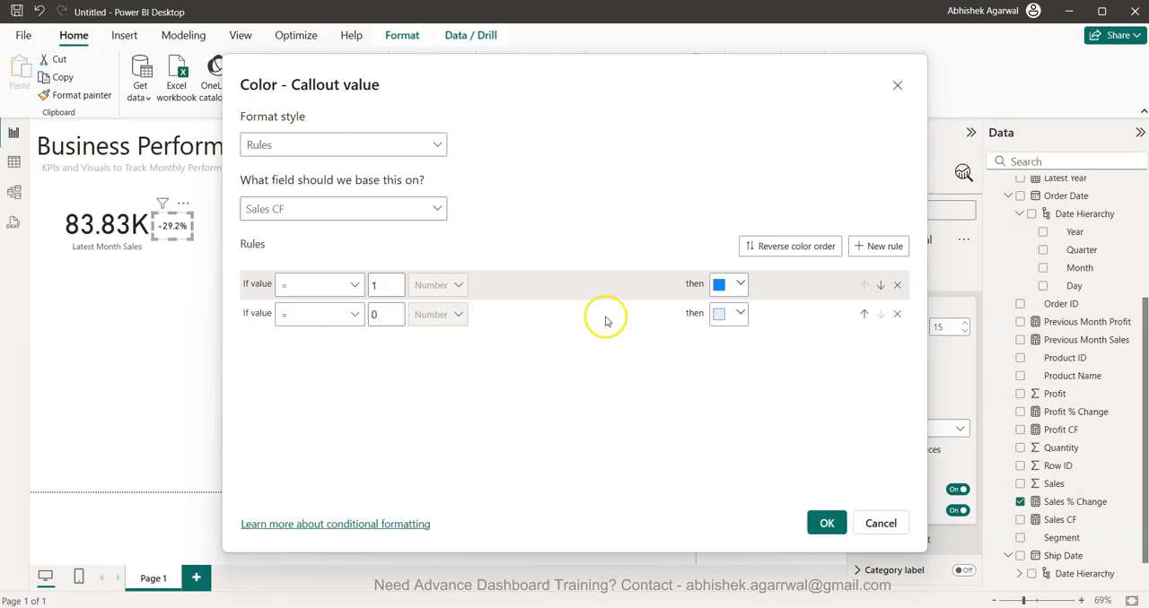
{"action": "left_click", "coordinate": [729, 314]}
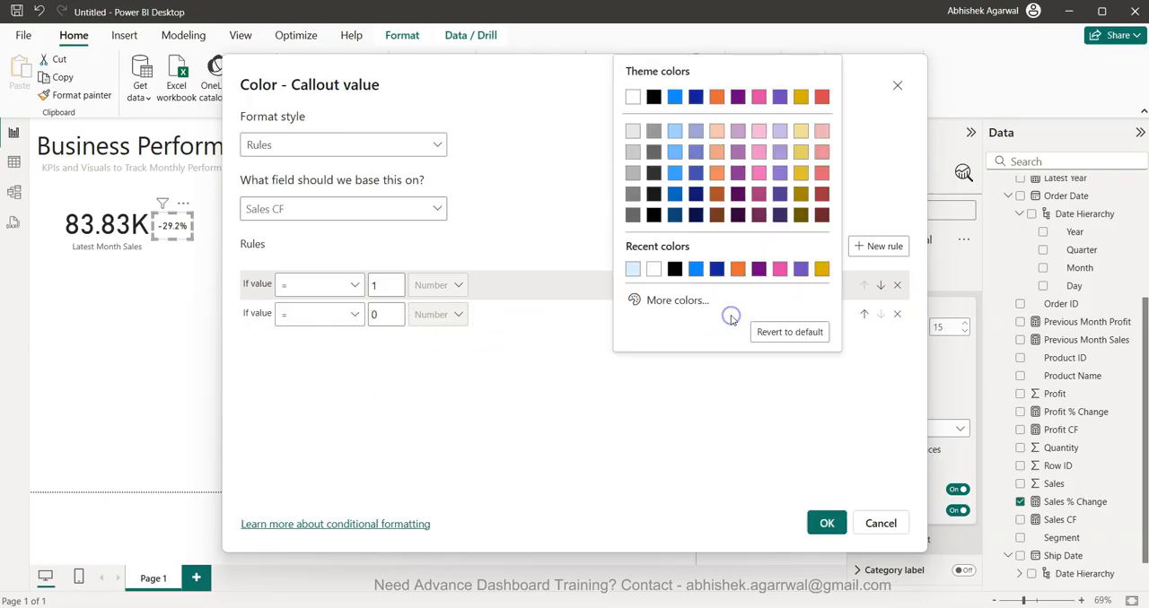
{"action": "left_click", "coordinate": [821, 100]}
{"action": "left_click", "coordinate": [824, 523]}
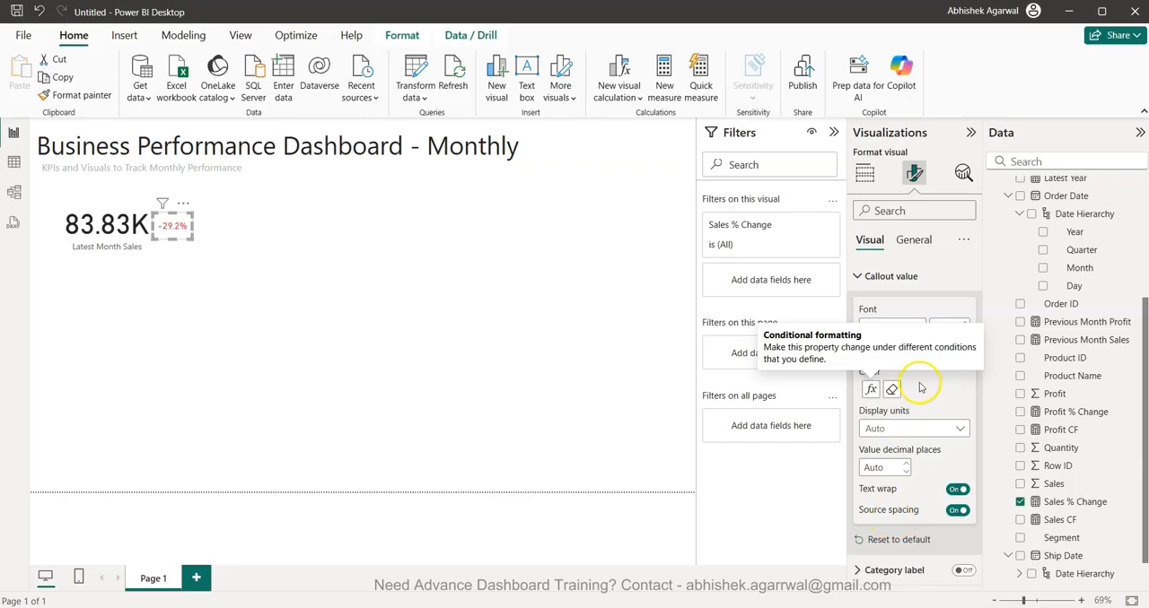
{"action": "left_click", "coordinate": [866, 348]}
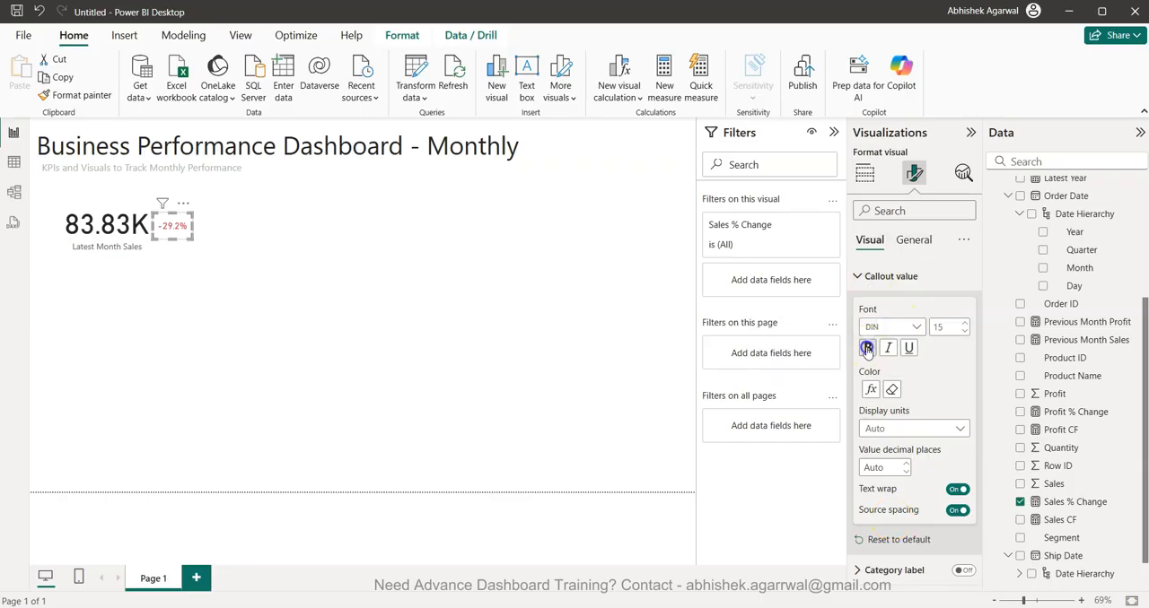
{"action": "left_click", "coordinate": [374, 336]}
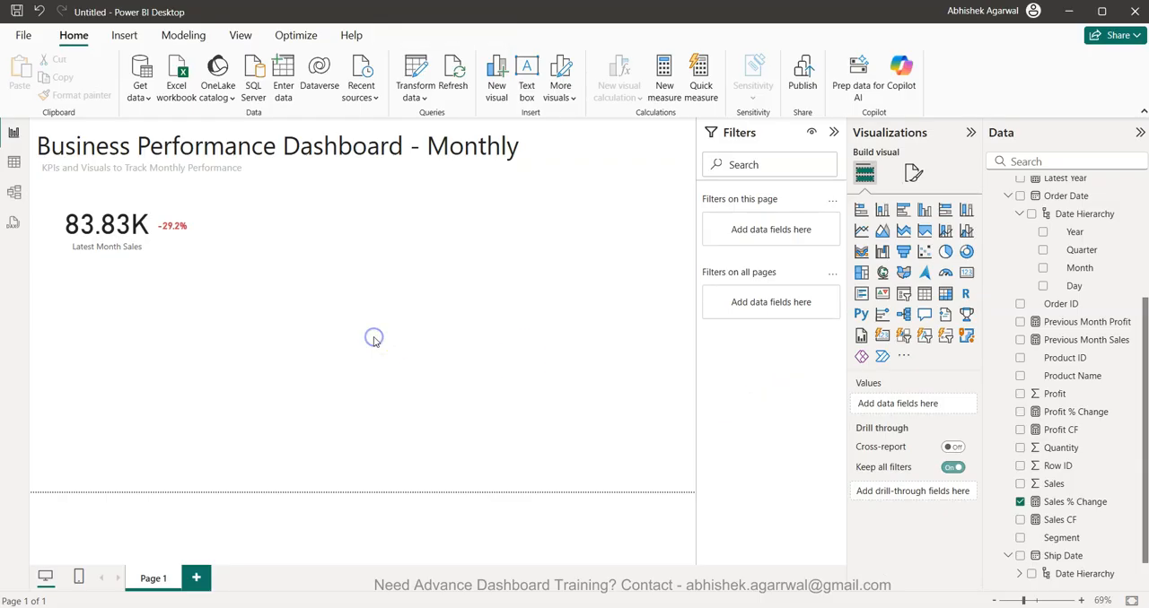
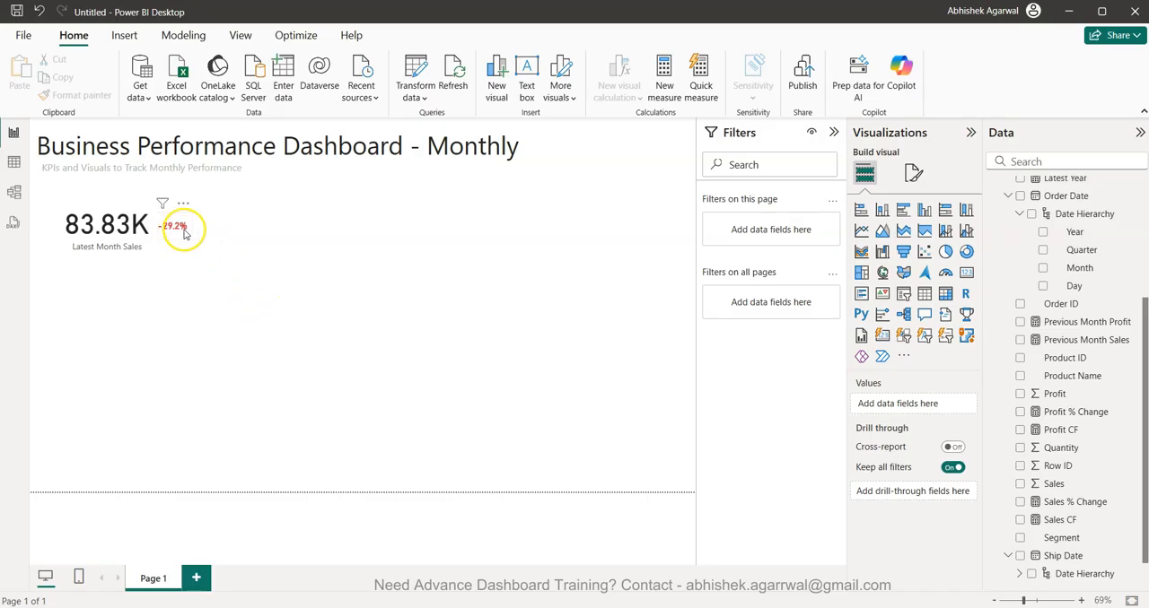
- Add a donut chart below the KPI row showing Latest Month Sales as values, with Segment as the legend
{"action": "left_click", "coordinate": [967, 254]}
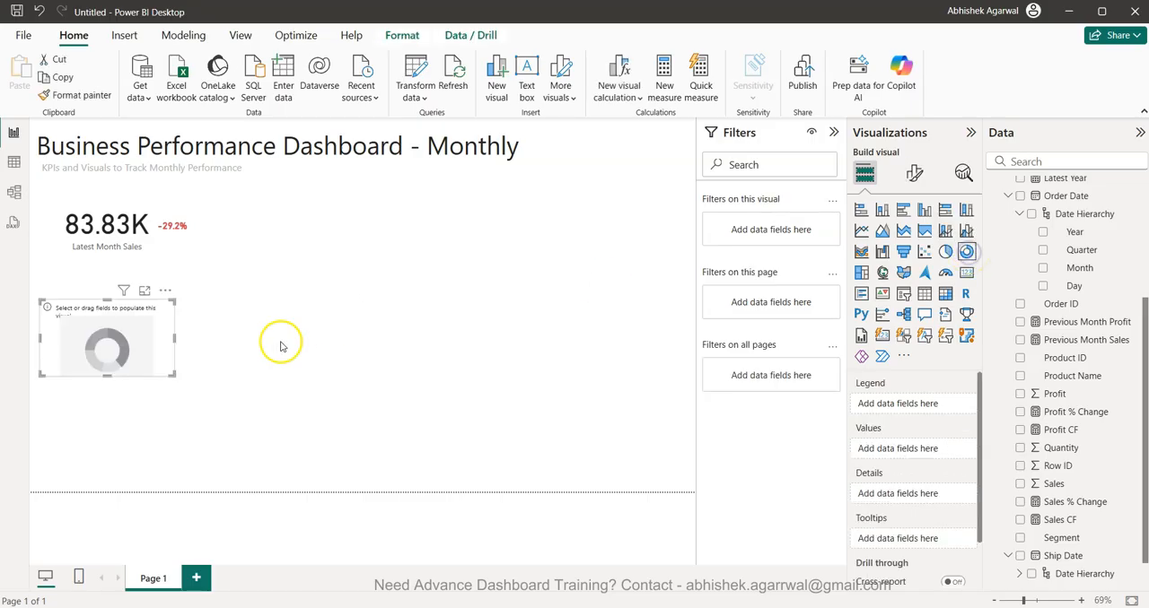
{"action": "left_click_drag", "start_coordinate": [105, 359], "coordinate": [325, 301]}
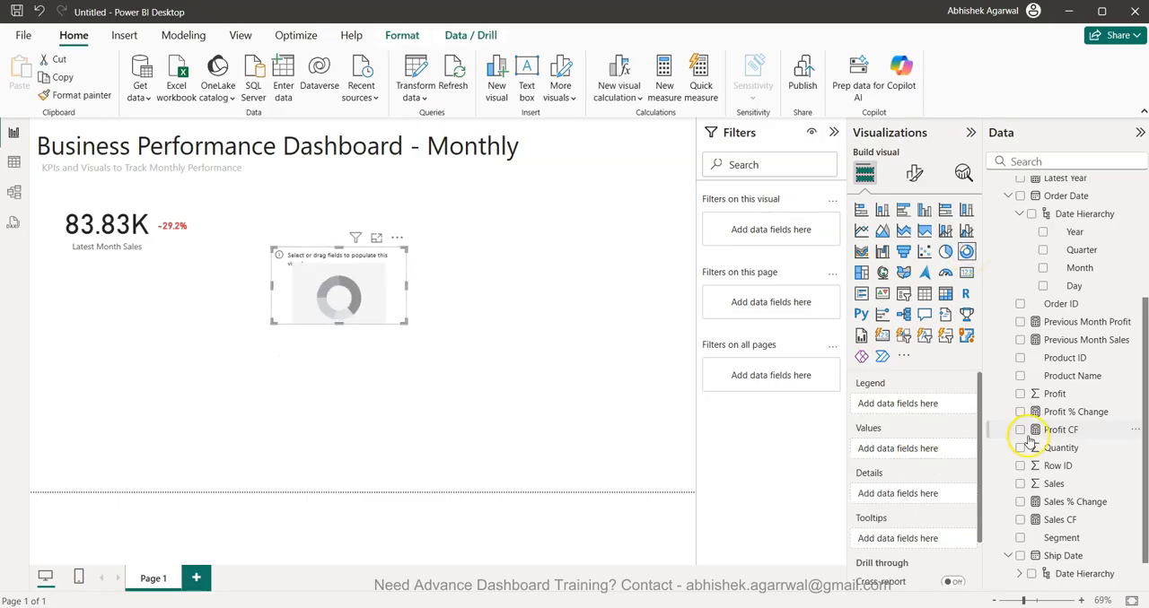
{"action": "scroll", "coordinate": [1028, 438], "scroll_direction": "down", "scroll_amount": 1}
{"action": "scroll", "coordinate": [1082, 368], "scroll_direction": "up", "scroll_amount": 2}
{"action": "scroll", "coordinate": [1079, 370], "scroll_direction": "up", "scroll_amount": 3}
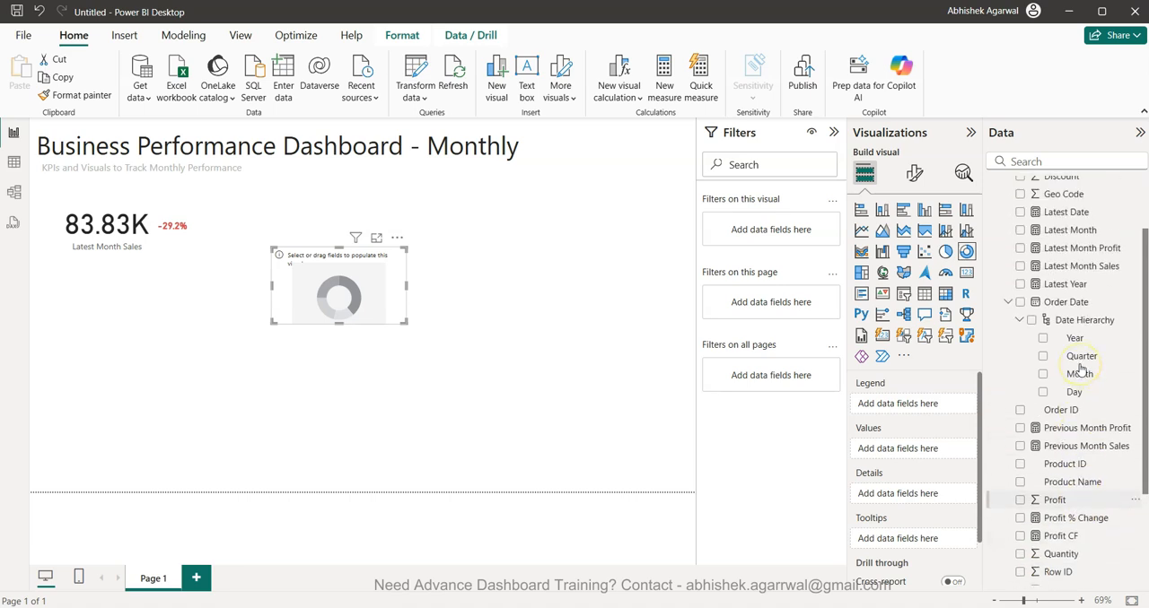
{"action": "left_click_drag", "start_coordinate": [1096, 294], "coordinate": [937, 449]}
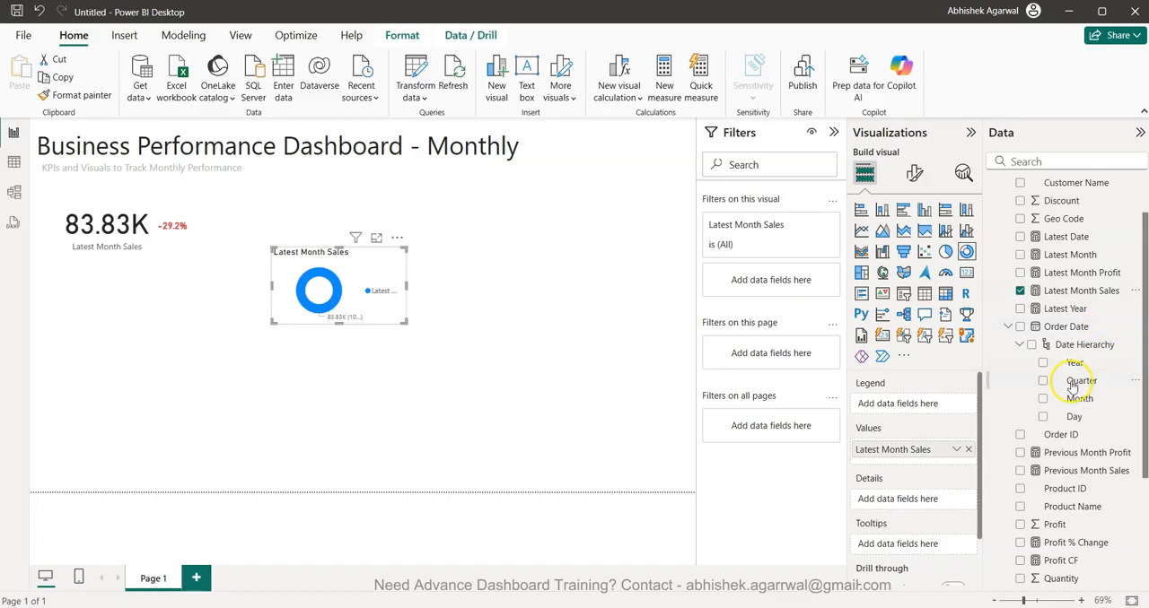
{"action": "scroll", "coordinate": [1055, 413], "scroll_direction": "down", "scroll_amount": 4}
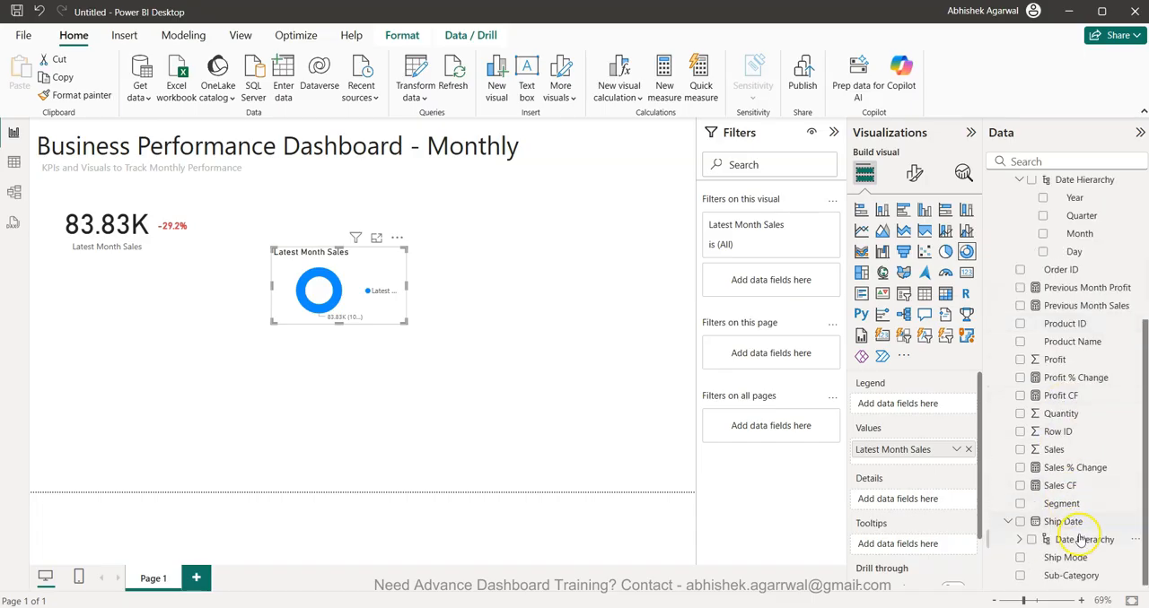
{"action": "left_click_drag", "start_coordinate": [1080, 509], "coordinate": [920, 404]}
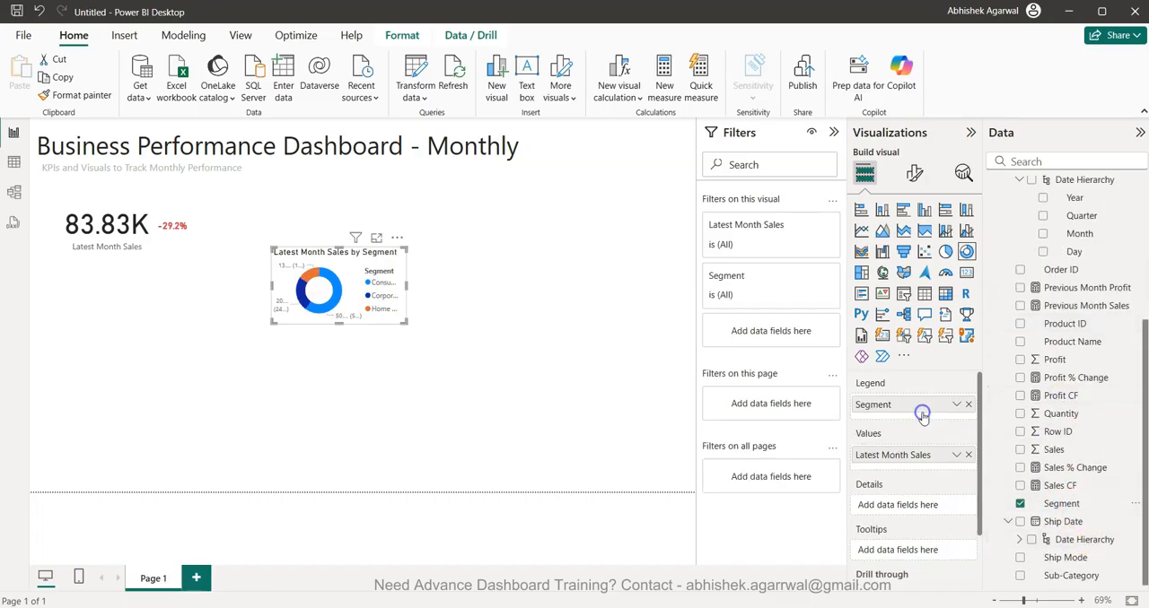
- Turn off the donut chart's legend, detail labels and title
{"action": "left_click", "coordinate": [914, 172]}
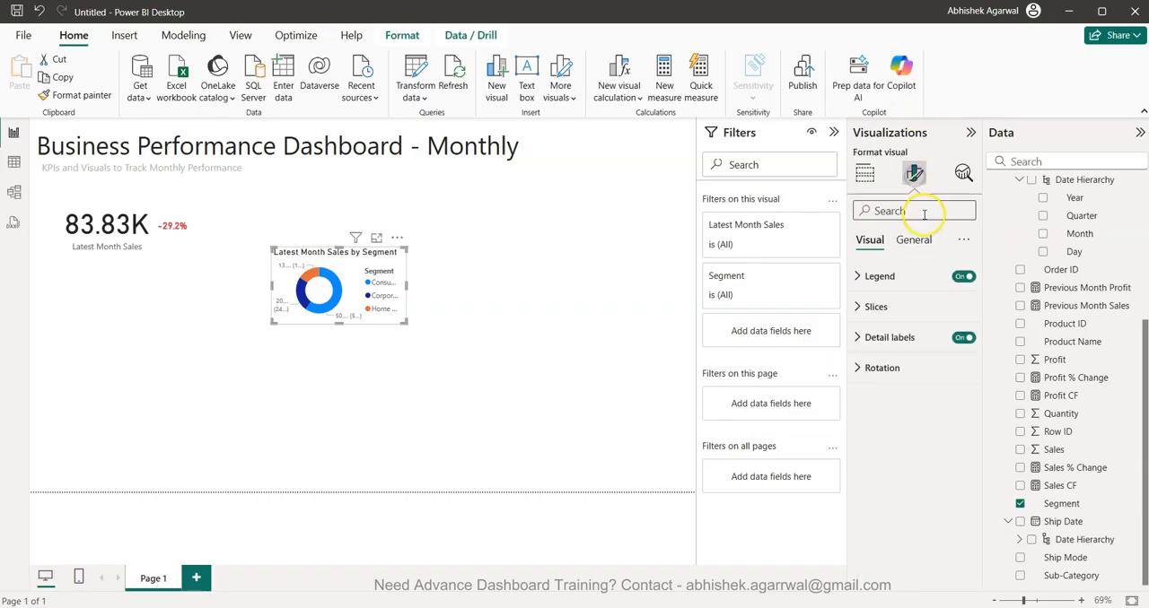
{"action": "left_click", "coordinate": [961, 278]}
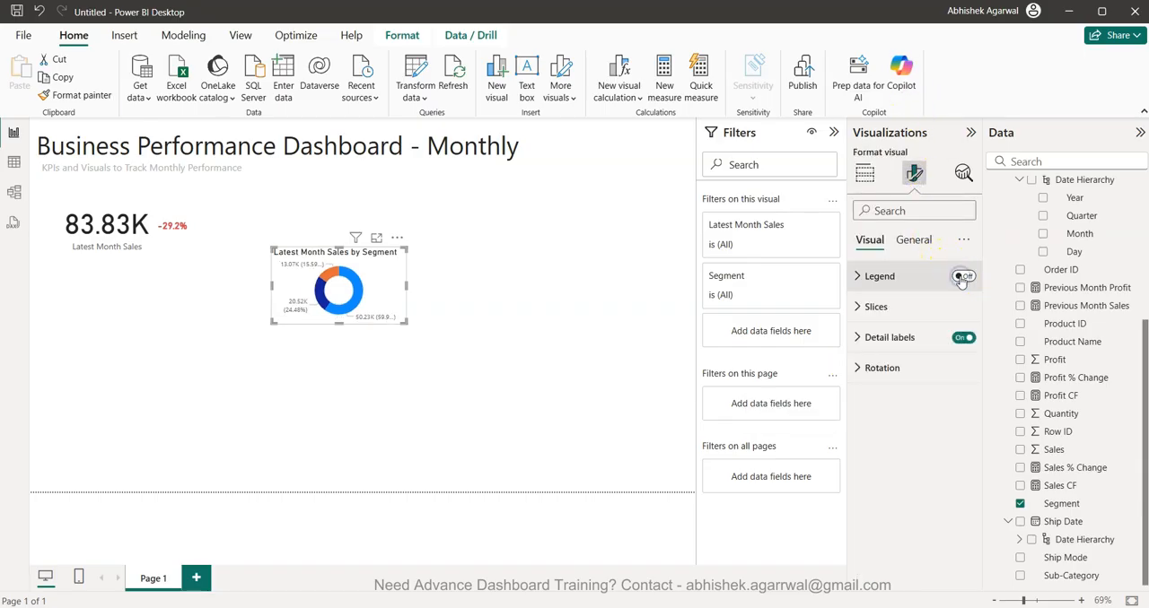
{"action": "left_click", "coordinate": [962, 341]}
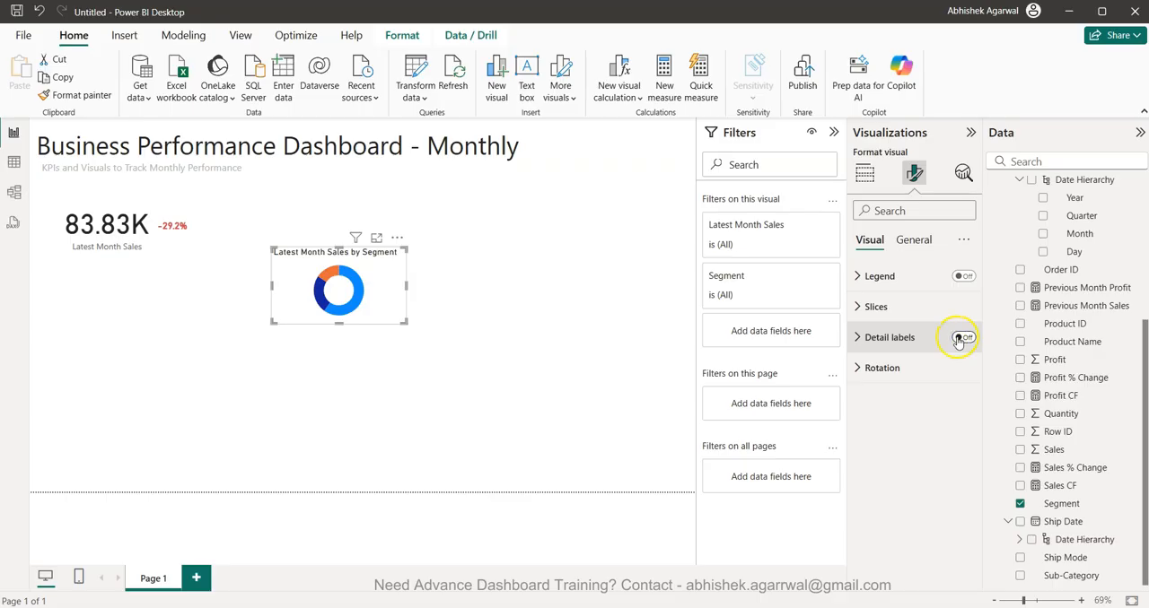
{"action": "left_click", "coordinate": [913, 240]}
{"action": "left_click", "coordinate": [960, 305]}
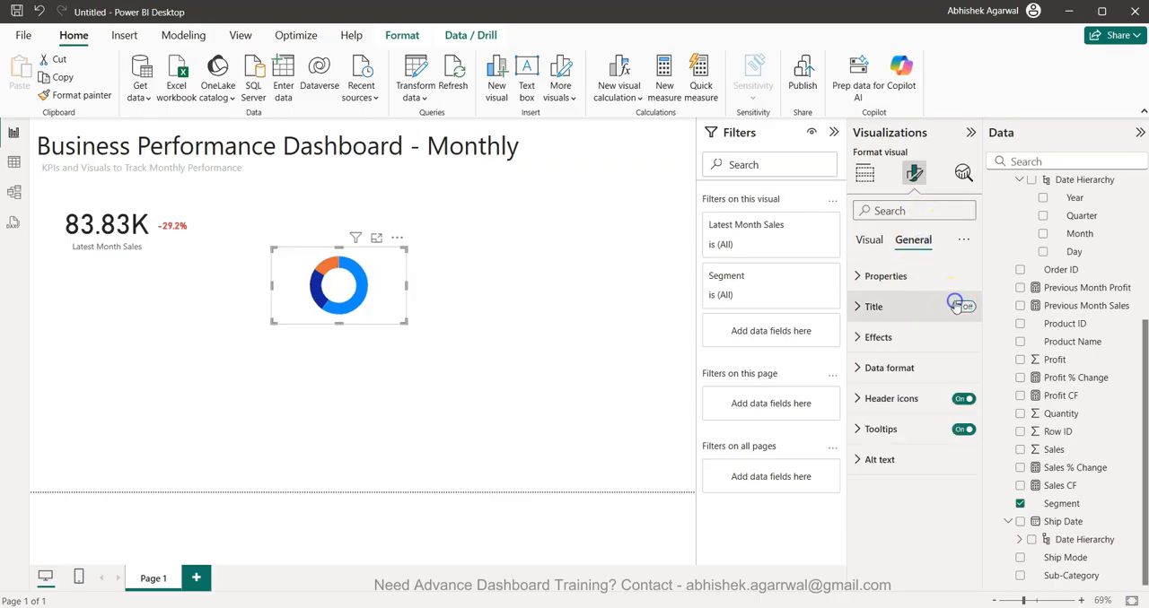
- Move the donut chart beside the Sales % Change card, shrink it tightly around the ring, and nudge it up level with the KPI
{"action": "left_click_drag", "start_coordinate": [386, 310], "coordinate": [308, 254]}
{"action": "left_click_drag", "start_coordinate": [261, 189], "coordinate": [261, 213]}
{"action": "left_click_drag", "start_coordinate": [263, 261], "coordinate": [264, 262]}
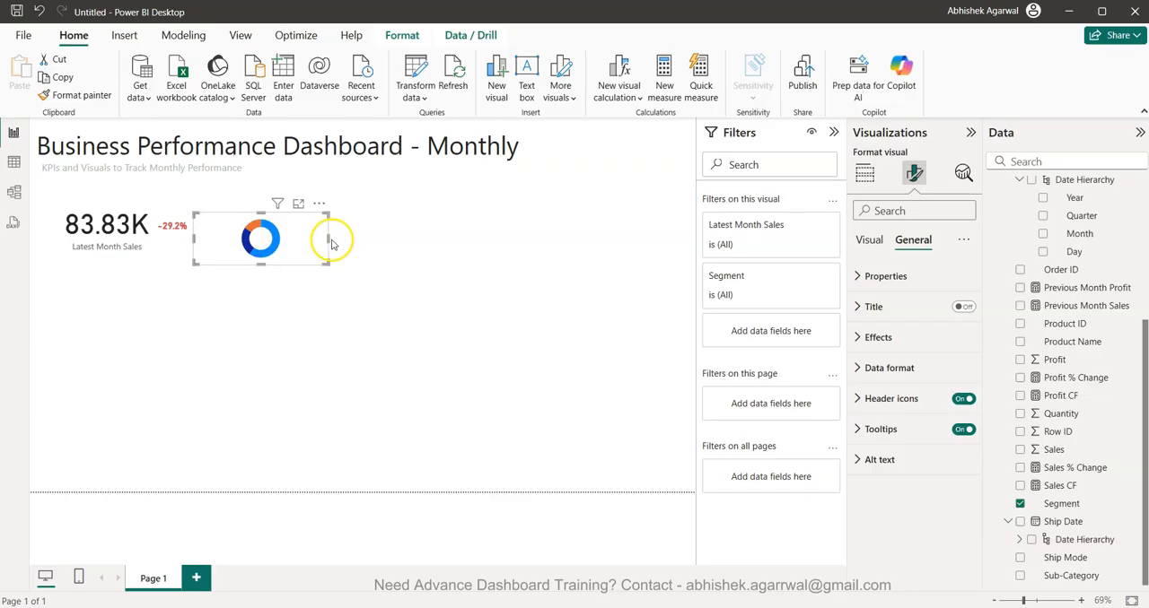
{"action": "left_click_drag", "start_coordinate": [326, 240], "coordinate": [248, 241]}
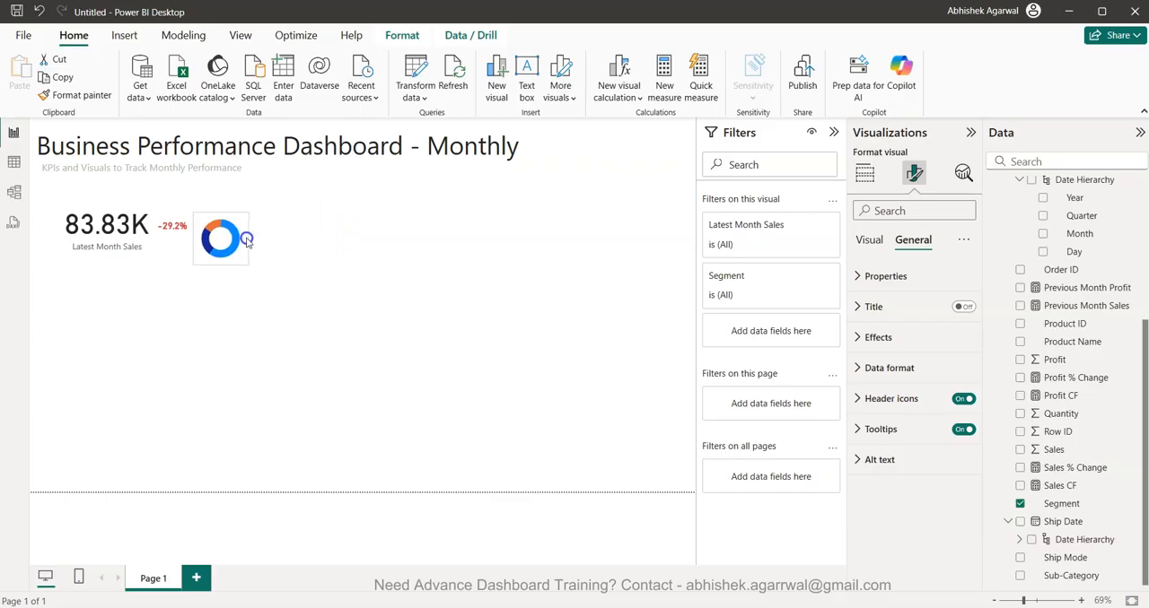
{"action": "key", "text": "Up"}
{"action": "key", "text": "Up"}
{"action": "key", "text": "Up"}
{"action": "key", "text": "Up"}
{"action": "key", "text": "Up"}
{"action": "key", "text": "Up"}
{"action": "key", "text": "Up"}
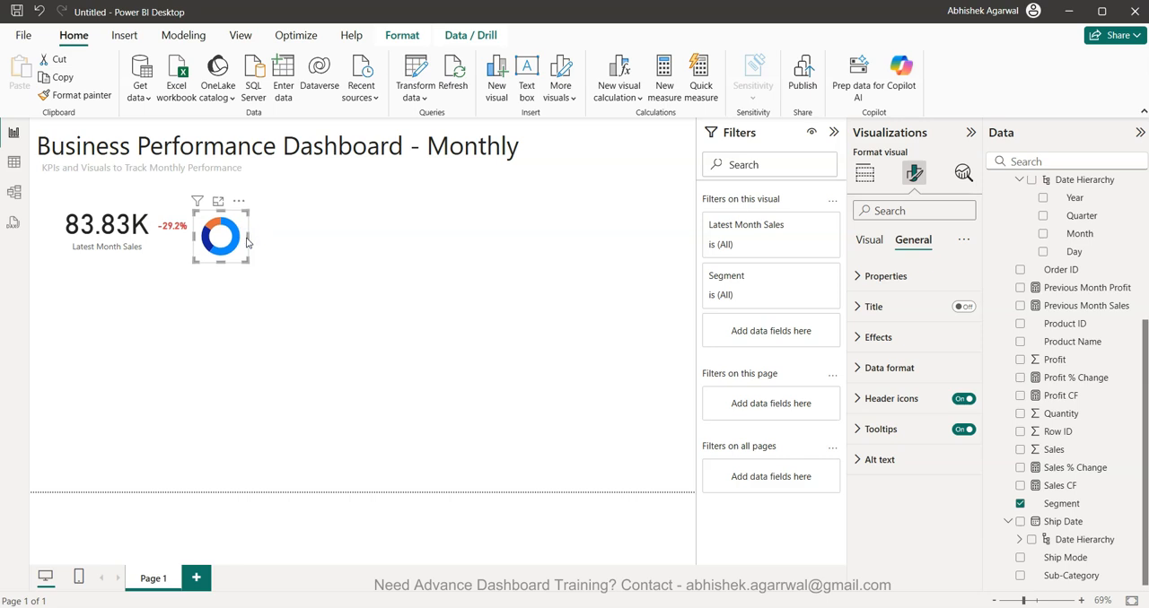
{"action": "key", "text": "Up"}
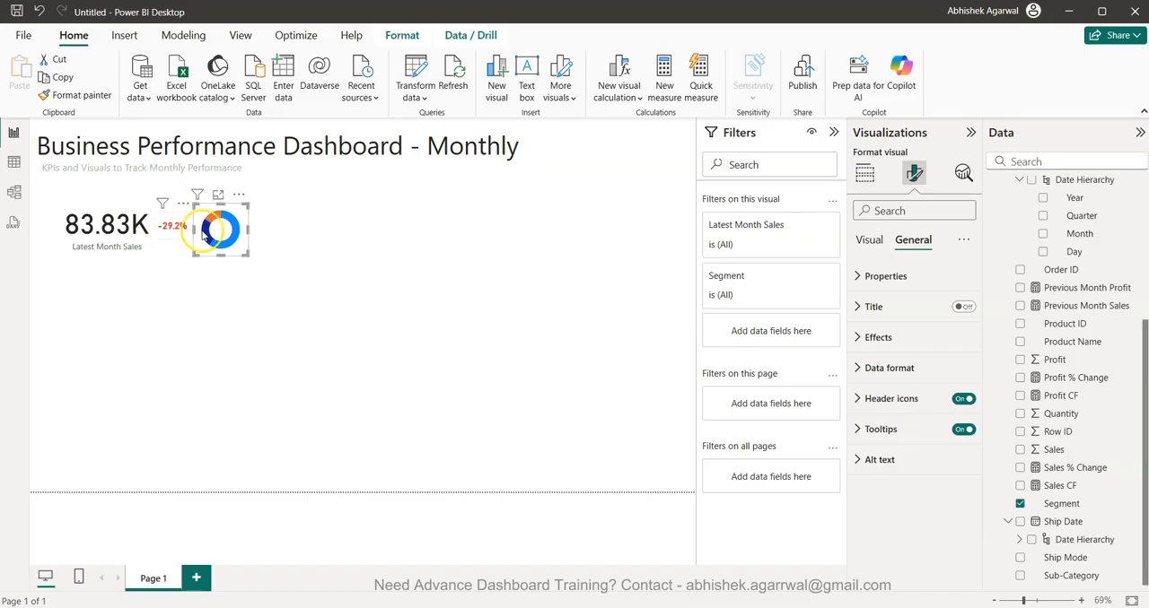
{"action": "left_click", "coordinate": [292, 337]}
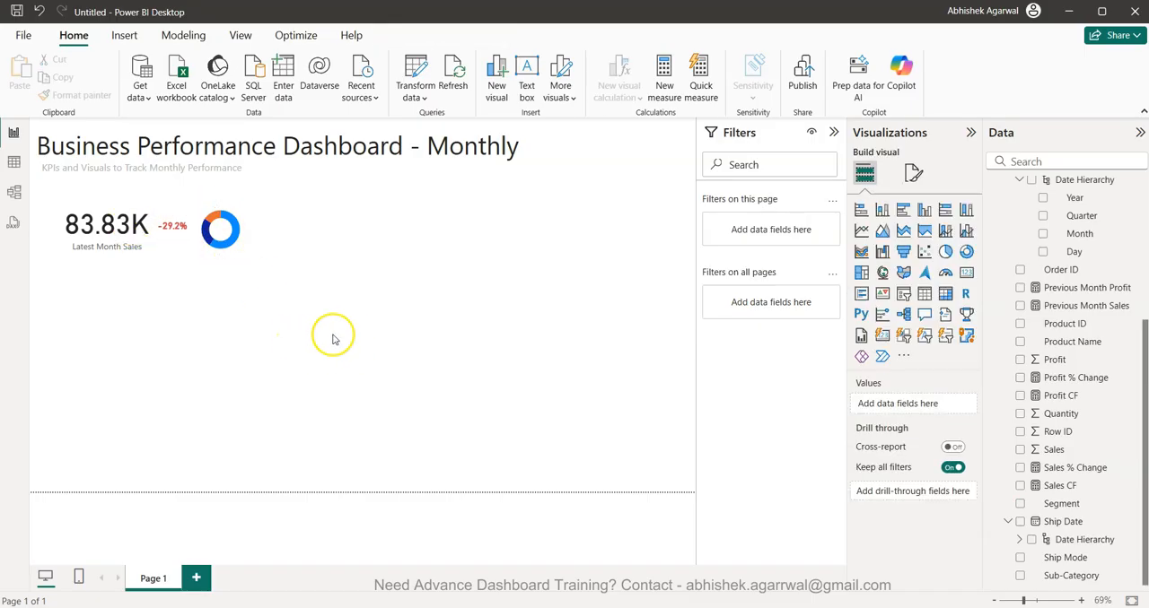
- Duplicate the sales card, its % change card and the donut chart together, and place the copies beside the originals in the same row
{"action": "left_click_drag", "start_coordinate": [340, 334], "coordinate": [9, 193]}
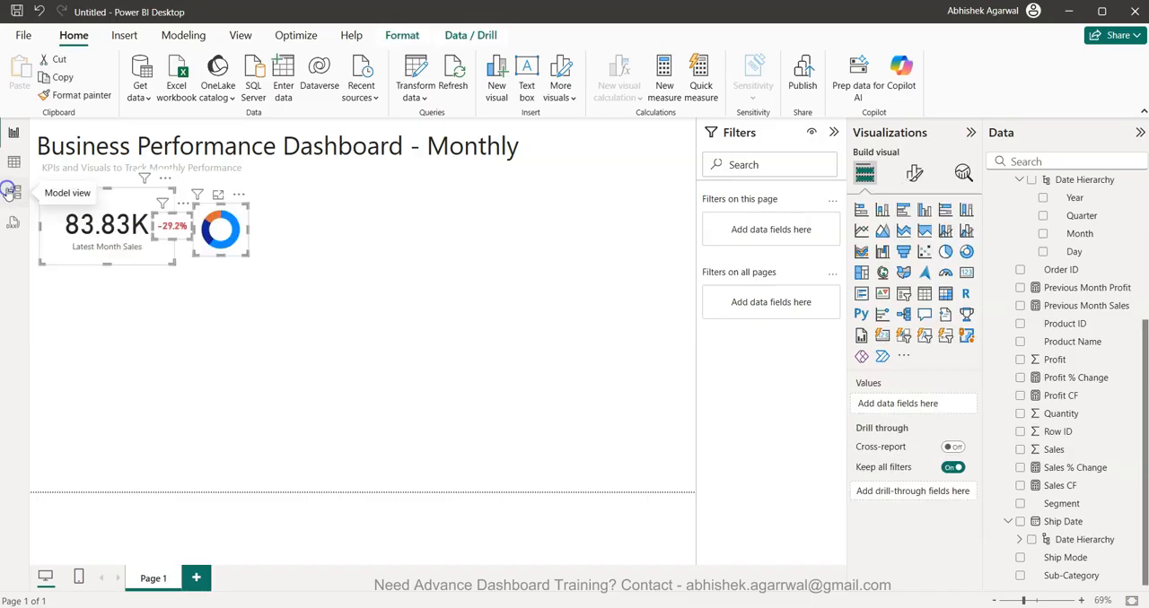
{"action": "key", "text": "ctrl+c"}
{"action": "key", "text": "ctrl+v"}
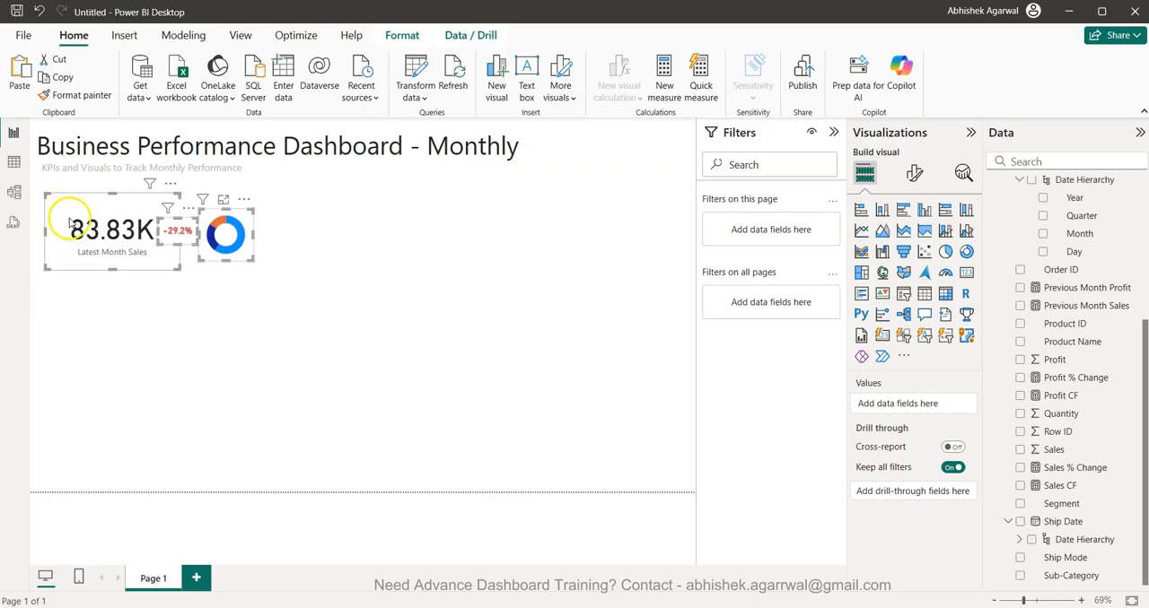
{"action": "left_click_drag", "start_coordinate": [96, 226], "coordinate": [311, 225]}
{"action": "left_click", "coordinate": [310, 224]}
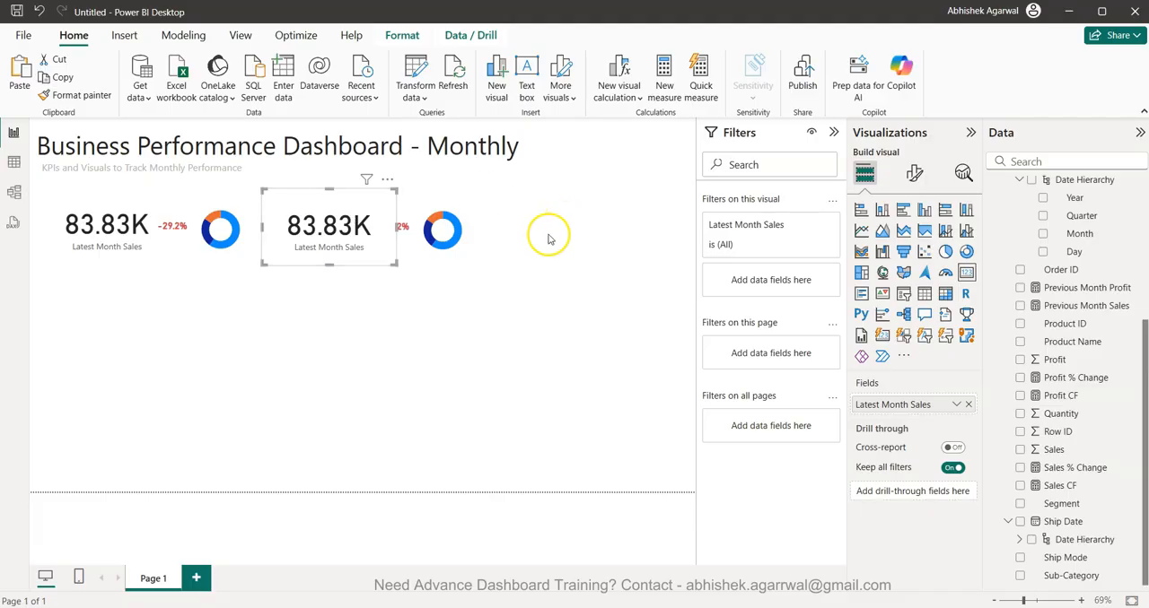
{"action": "left_click", "coordinate": [564, 348]}
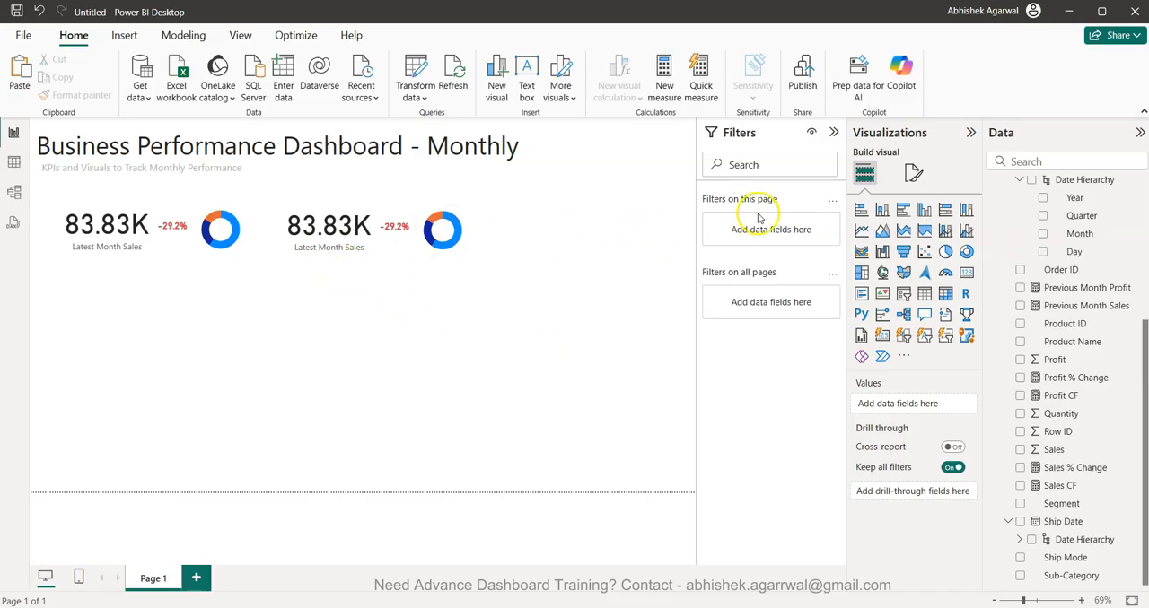
- Replace Latest Month Sales with Latest Month Profit in the copied KPI card
{"action": "left_click", "coordinate": [328, 229]}
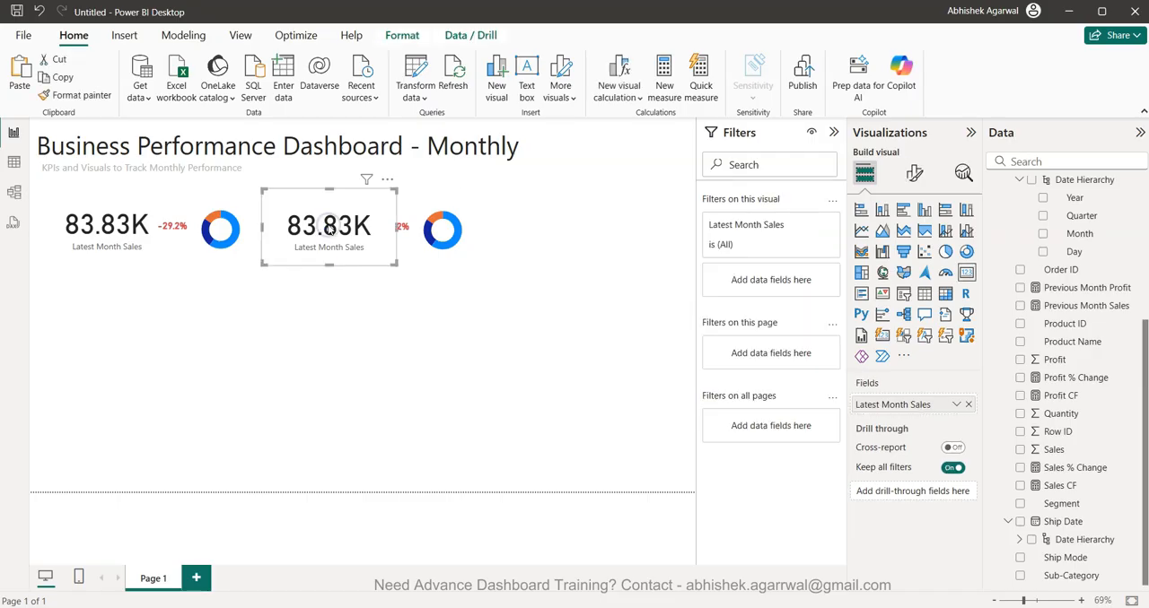
{"action": "scroll", "coordinate": [990, 359], "scroll_direction": "up", "scroll_amount": 5}
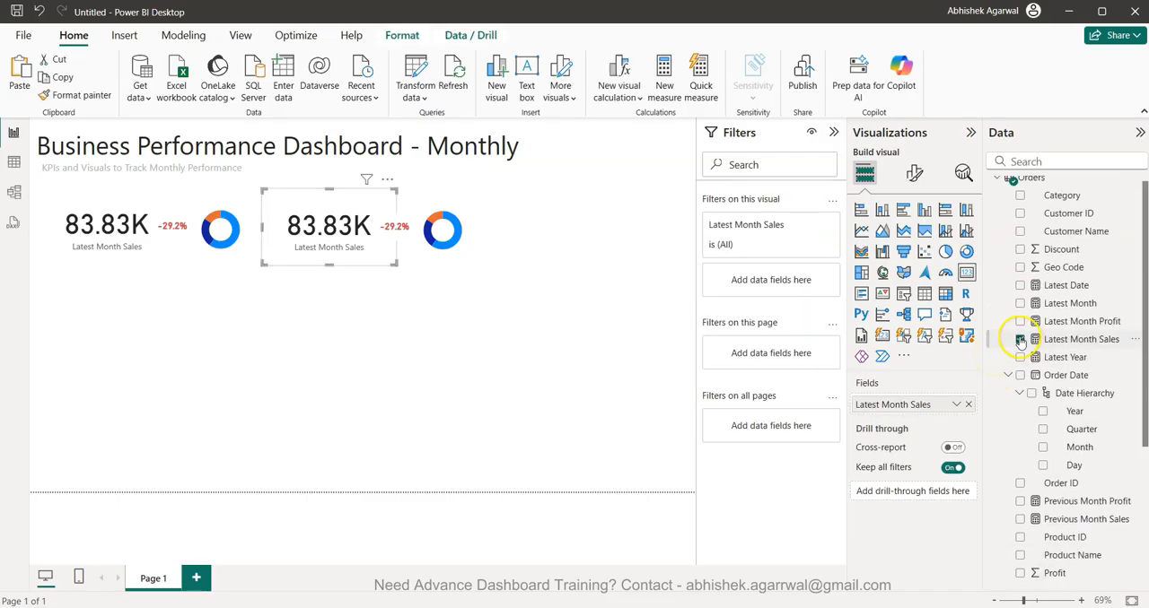
{"action": "left_click", "coordinate": [1019, 339]}
{"action": "left_click", "coordinate": [1019, 321]}
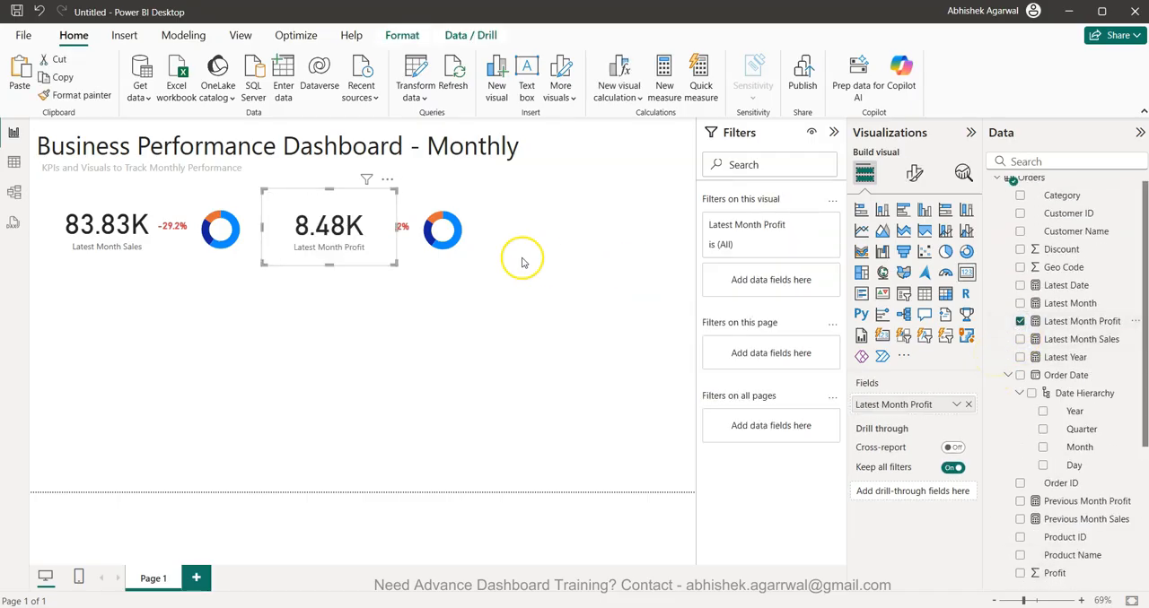
- Replace Sales % Change with Profit % Change in the copied percentage card
{"action": "left_click", "coordinate": [406, 228]}
{"action": "scroll", "coordinate": [1030, 415], "scroll_direction": "down", "scroll_amount": 5}
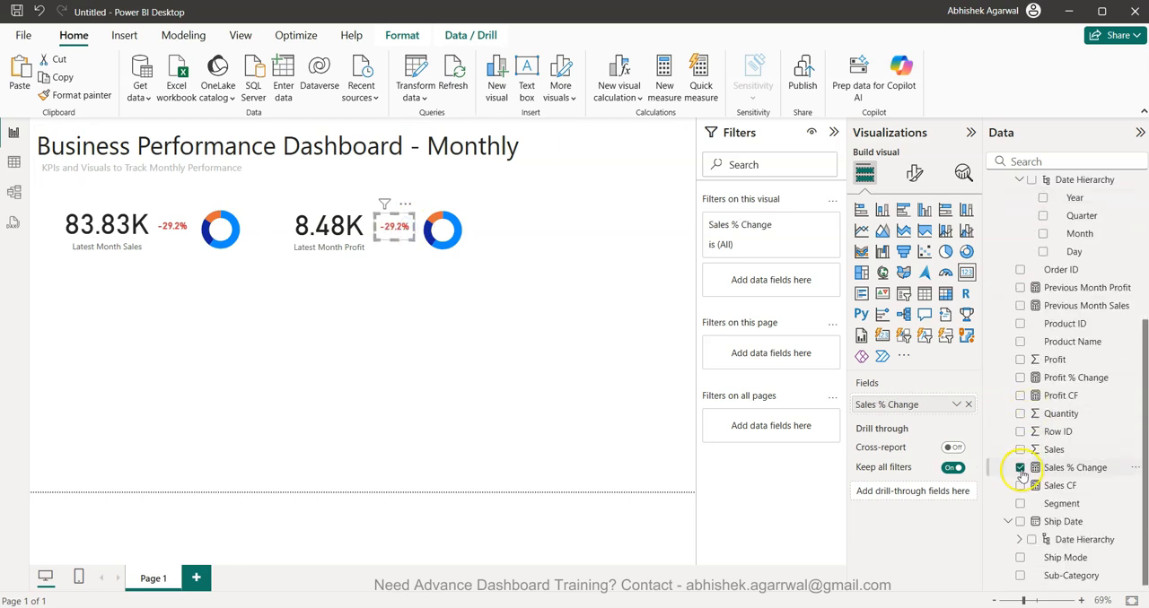
{"action": "left_click", "coordinate": [1020, 467]}
{"action": "left_click", "coordinate": [1020, 378]}
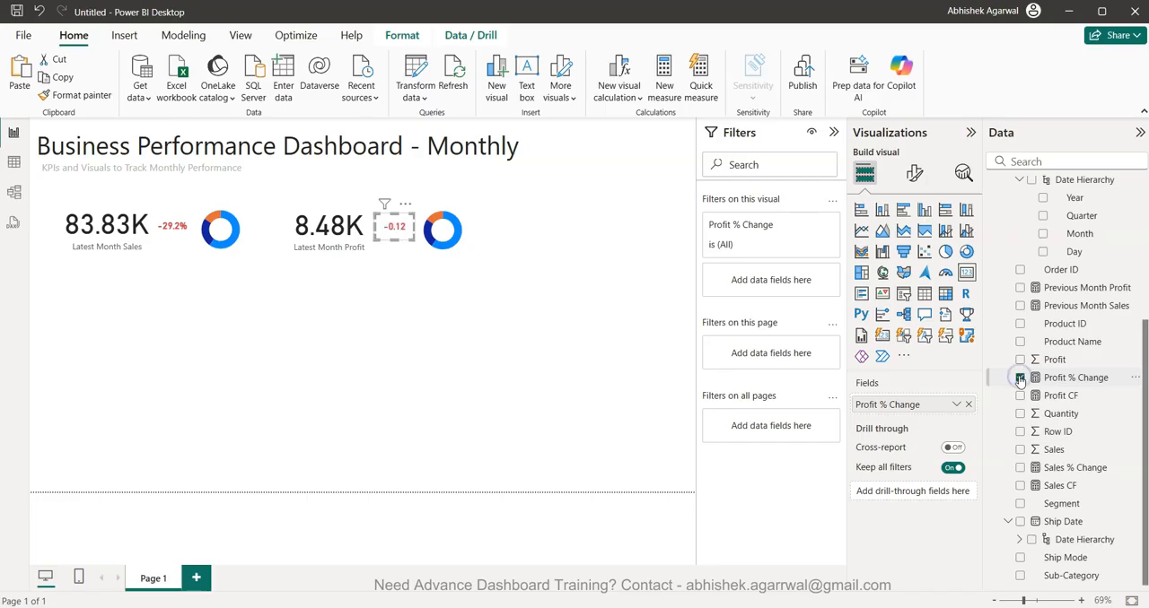
- Base the Profit % Change card's callout value color rules on the Profit CF measure, keeping the existing blue and red rules
{"action": "left_click", "coordinate": [915, 172]}
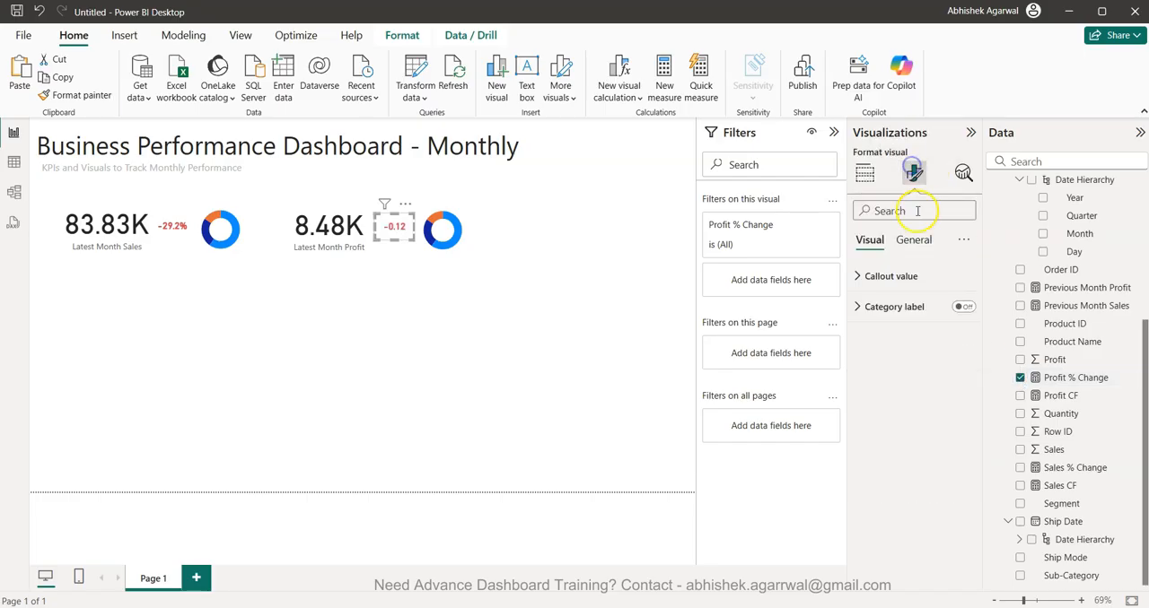
{"action": "left_click", "coordinate": [917, 276]}
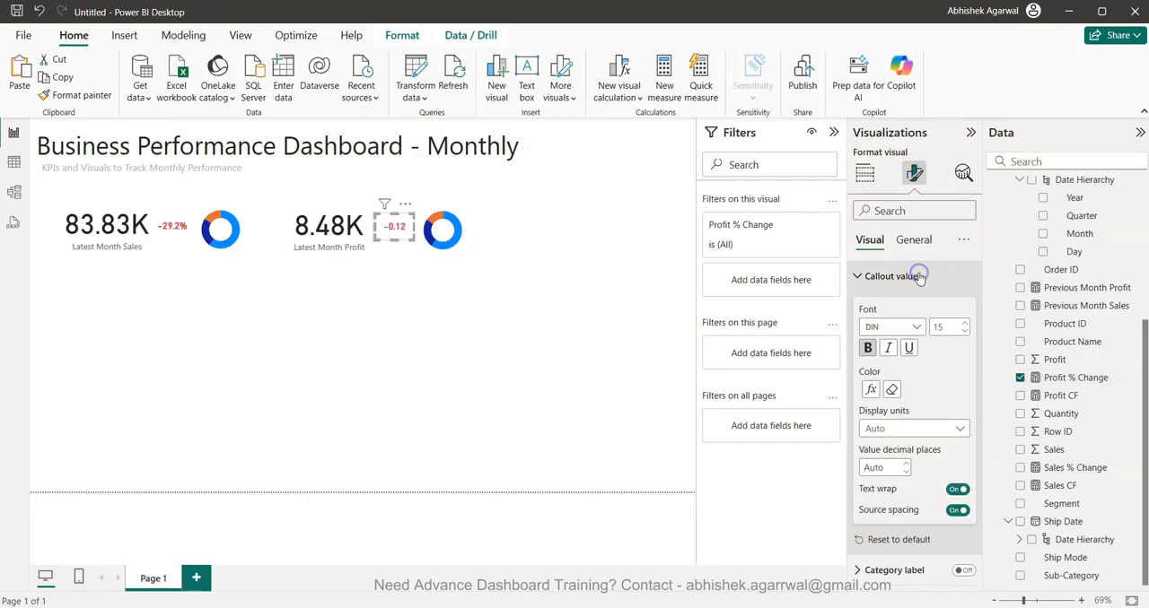
{"action": "left_click", "coordinate": [866, 390]}
{"action": "left_click", "coordinate": [376, 209]}
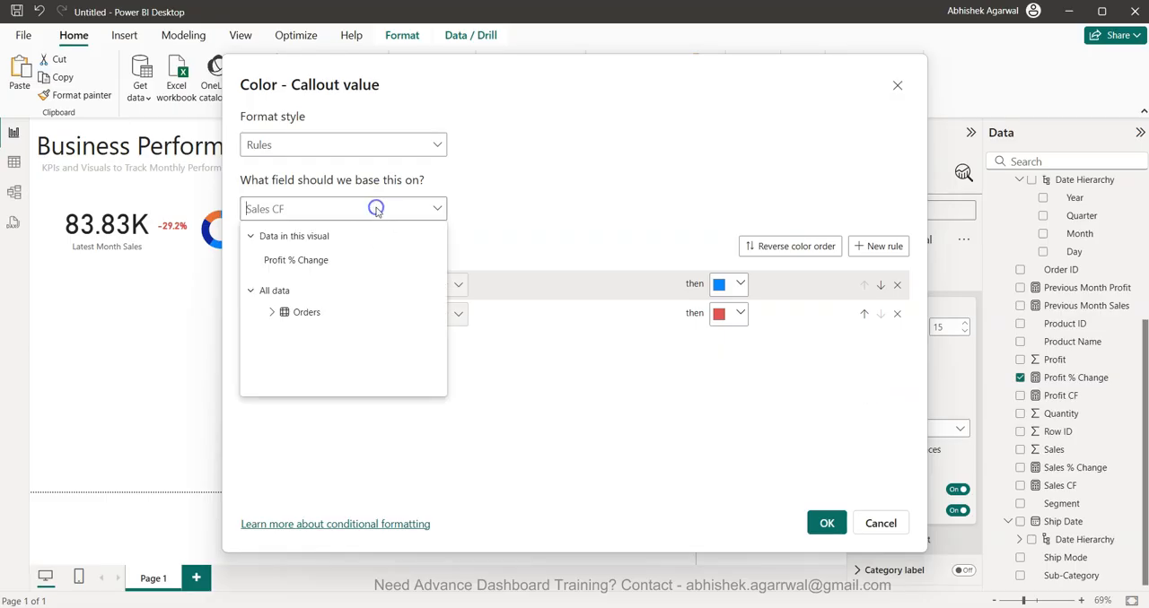
{"action": "type", "text": "profit"}
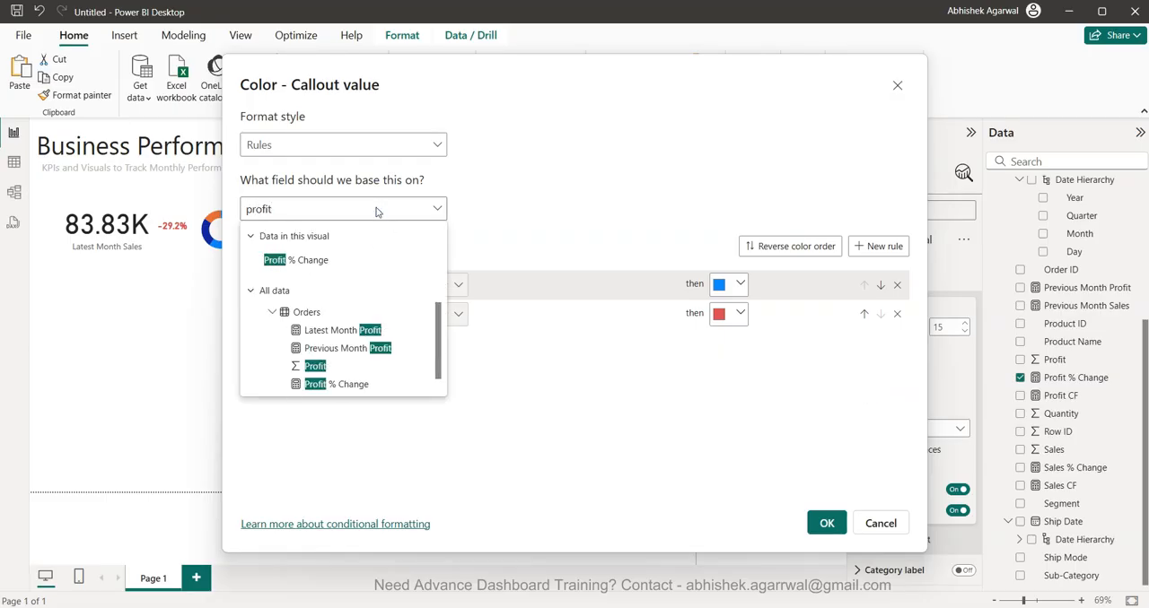
{"action": "scroll", "coordinate": [366, 359], "scroll_direction": "down", "scroll_amount": 1}
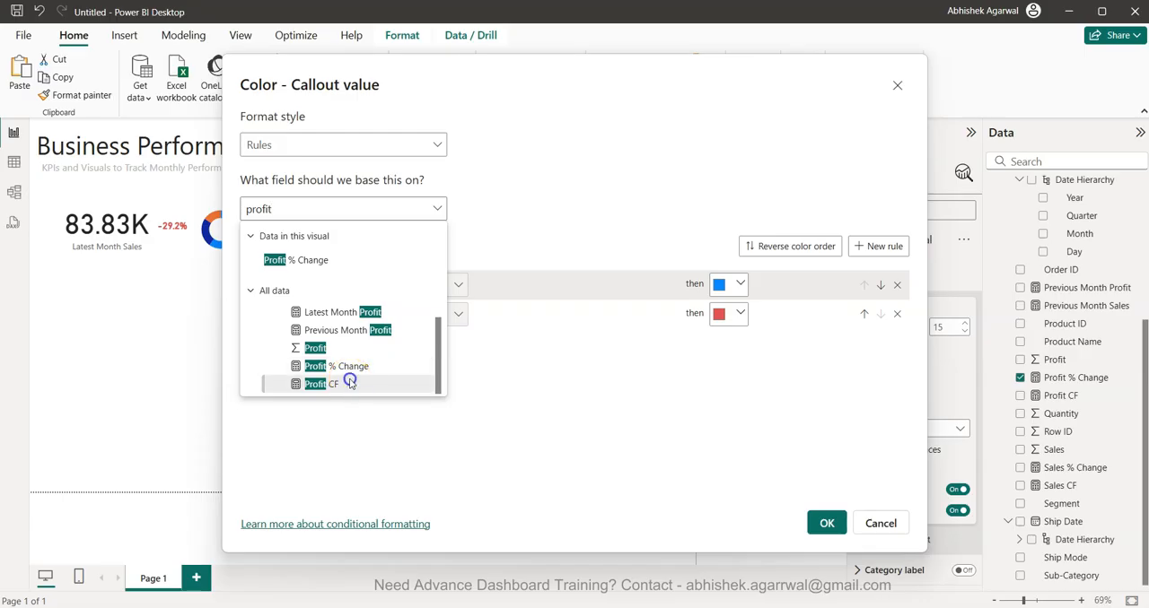
{"action": "left_click", "coordinate": [350, 383]}
{"action": "left_click", "coordinate": [825, 524]}
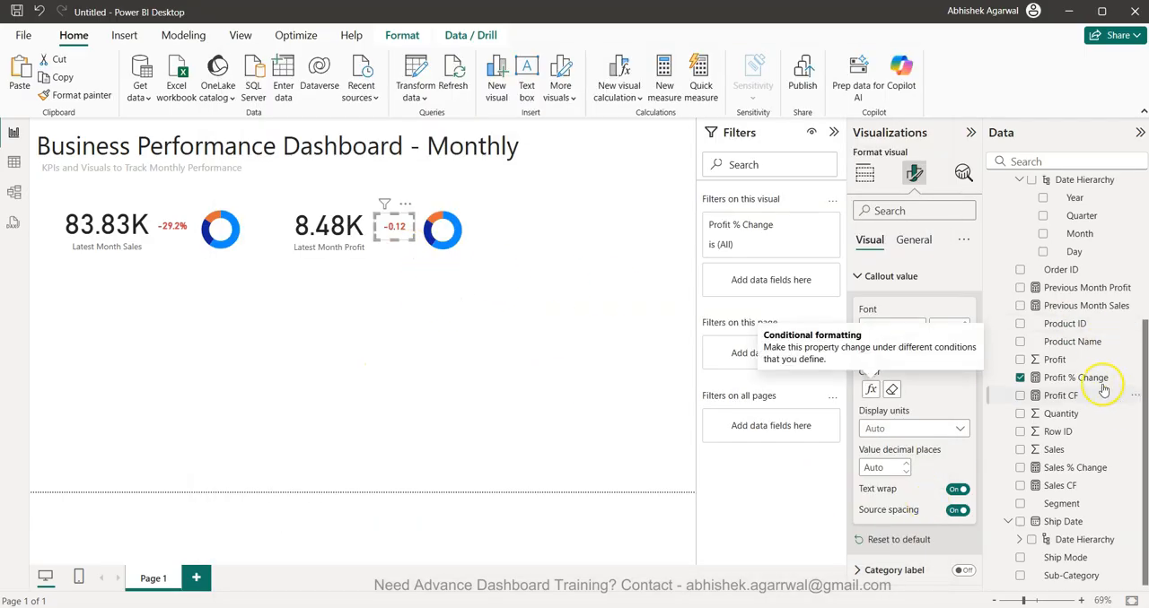
- Format the Profit % Change measure as a percentage with 1 decimal place
{"action": "left_click", "coordinate": [1096, 381]}
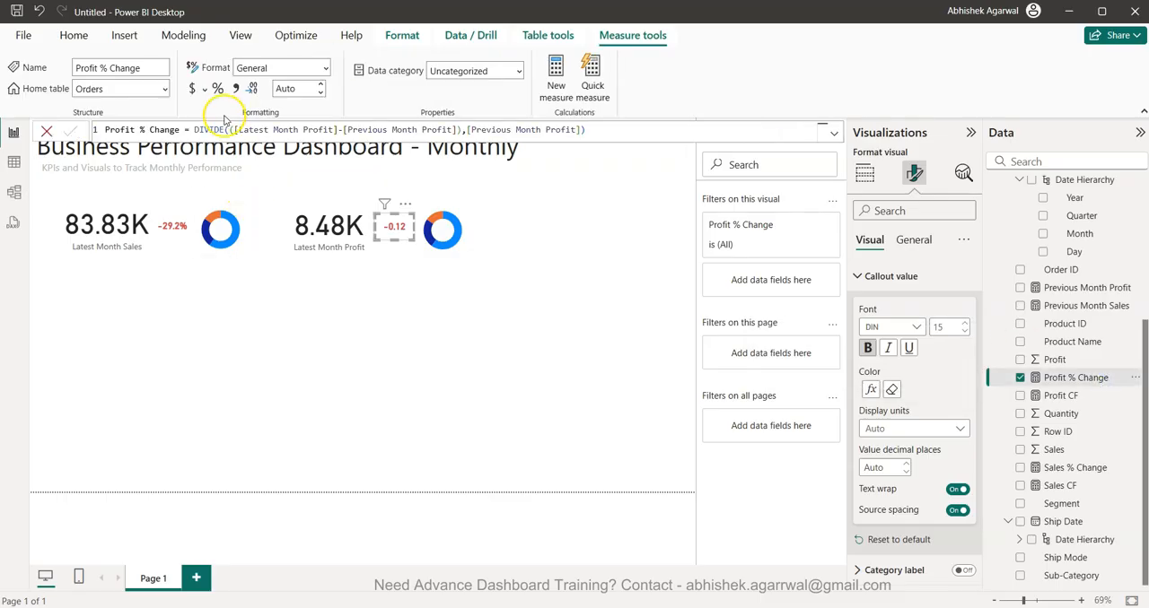
{"action": "left_click", "coordinate": [322, 93]}
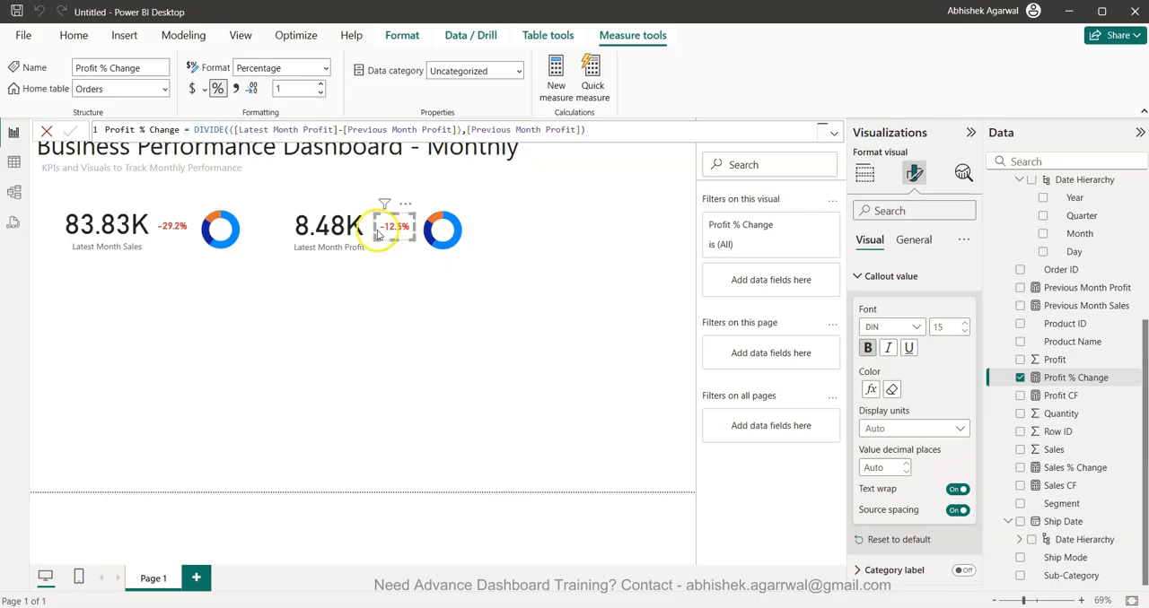
- Replace Latest Month Sales with Latest Month Profit as the values of the copied Segment donut chart
{"action": "left_click", "coordinate": [459, 236]}
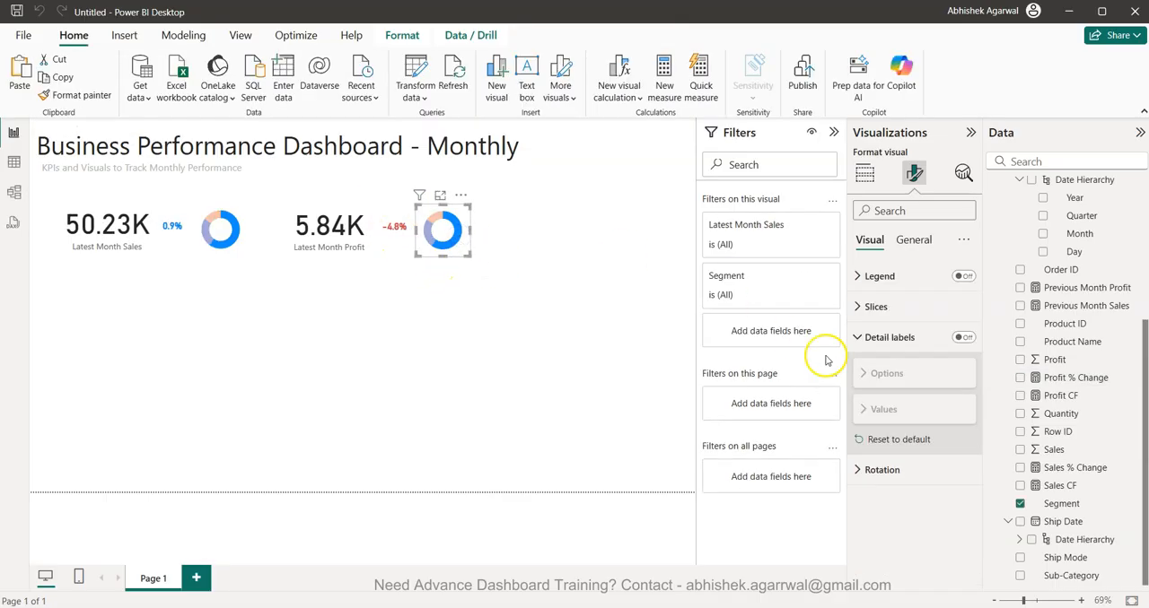
{"action": "left_click", "coordinate": [865, 184]}
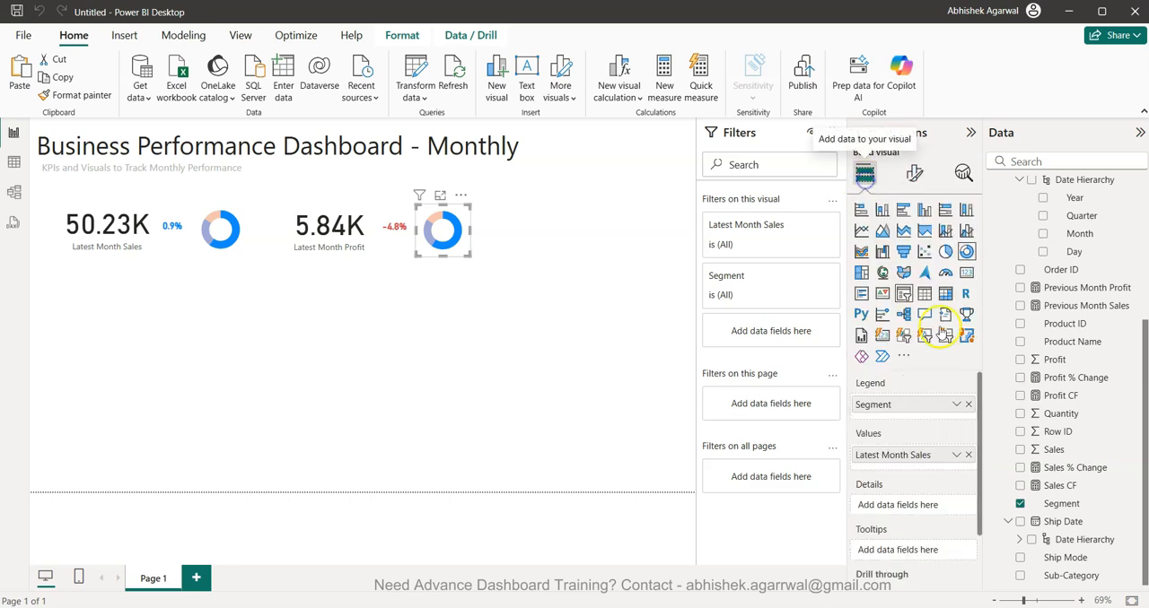
{"action": "left_click", "coordinate": [969, 456]}
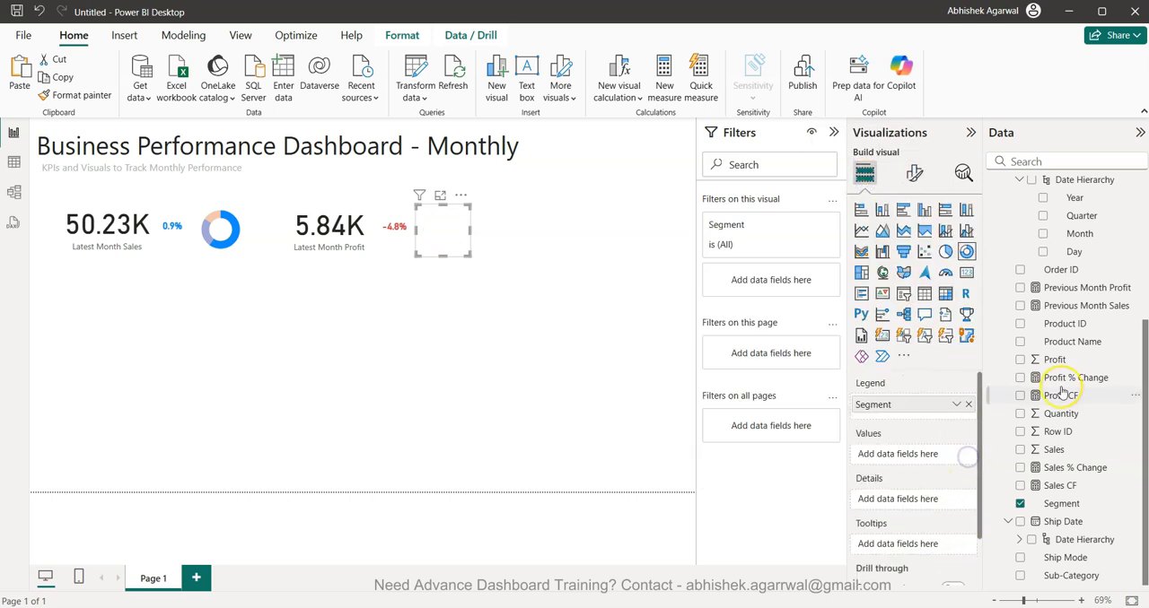
{"action": "scroll", "coordinate": [1064, 392], "scroll_direction": "up", "scroll_amount": 5}
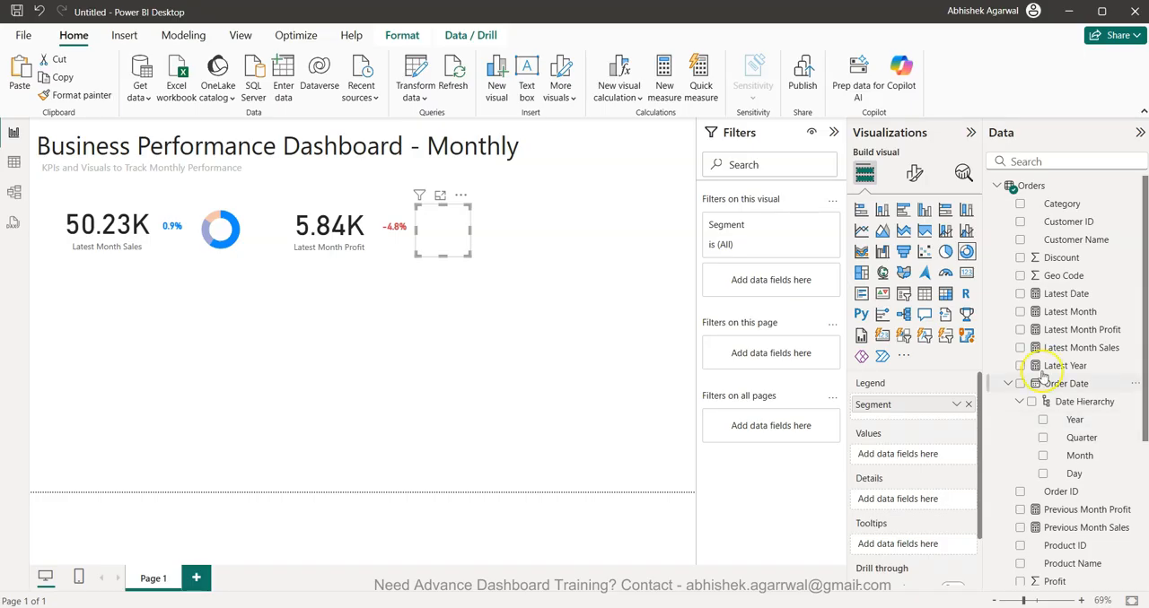
{"action": "left_click", "coordinate": [1019, 329]}
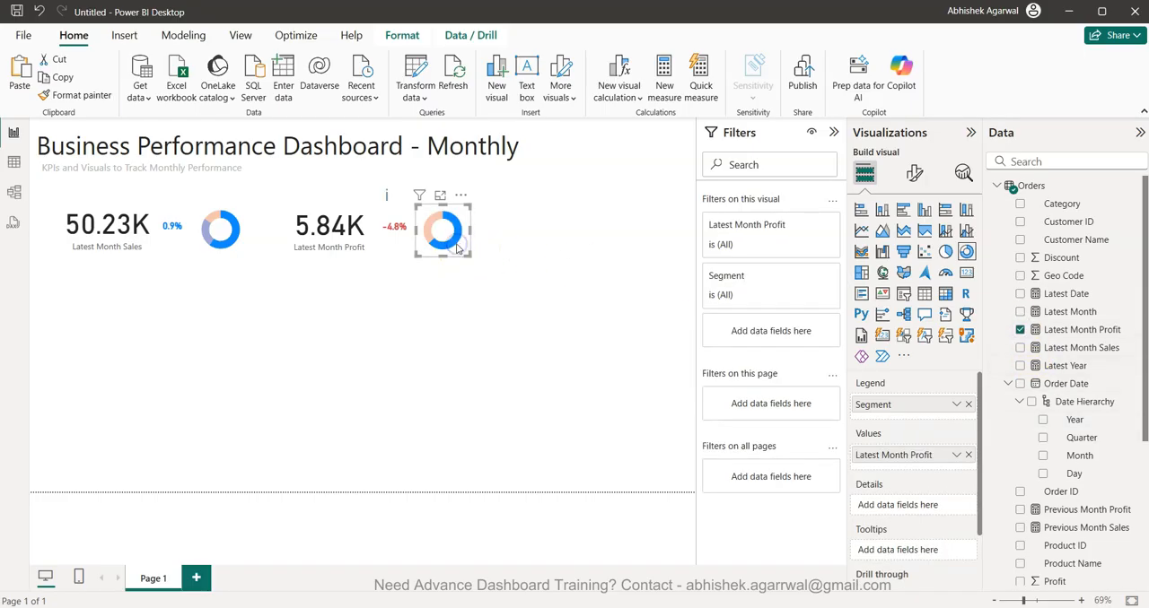
{"action": "left_click", "coordinate": [463, 351]}
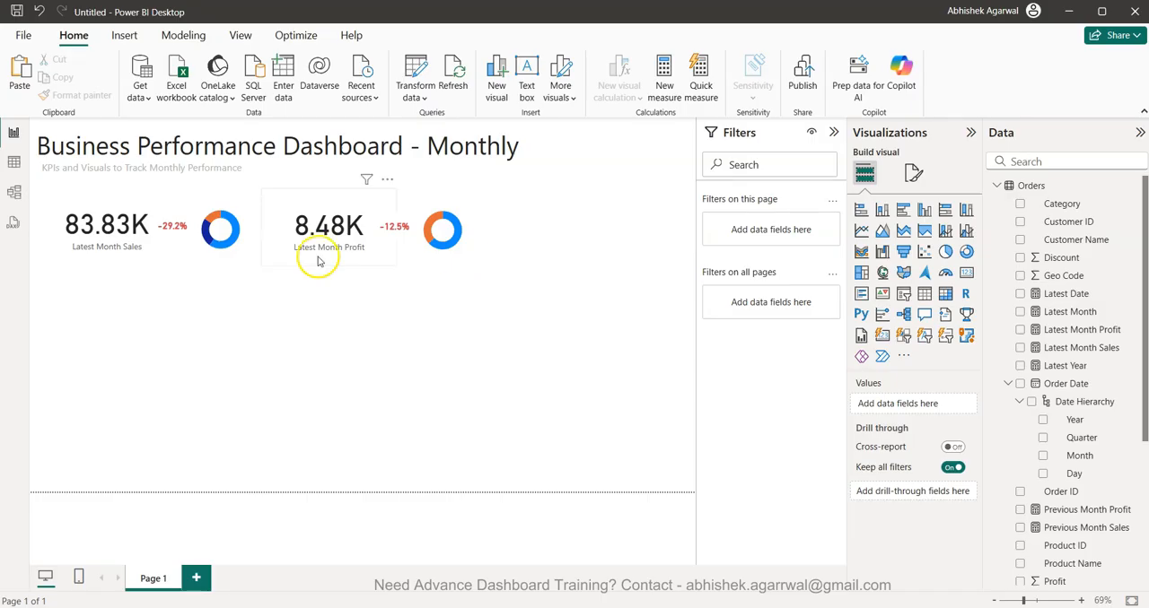
- Move the profit card, its percentage card and its donut chart together slightly closer to the sales visuals
{"action": "left_click_drag", "start_coordinate": [511, 306], "coordinate": [241, 181]}
{"action": "left_click_drag", "start_coordinate": [319, 226], "coordinate": [309, 229]}
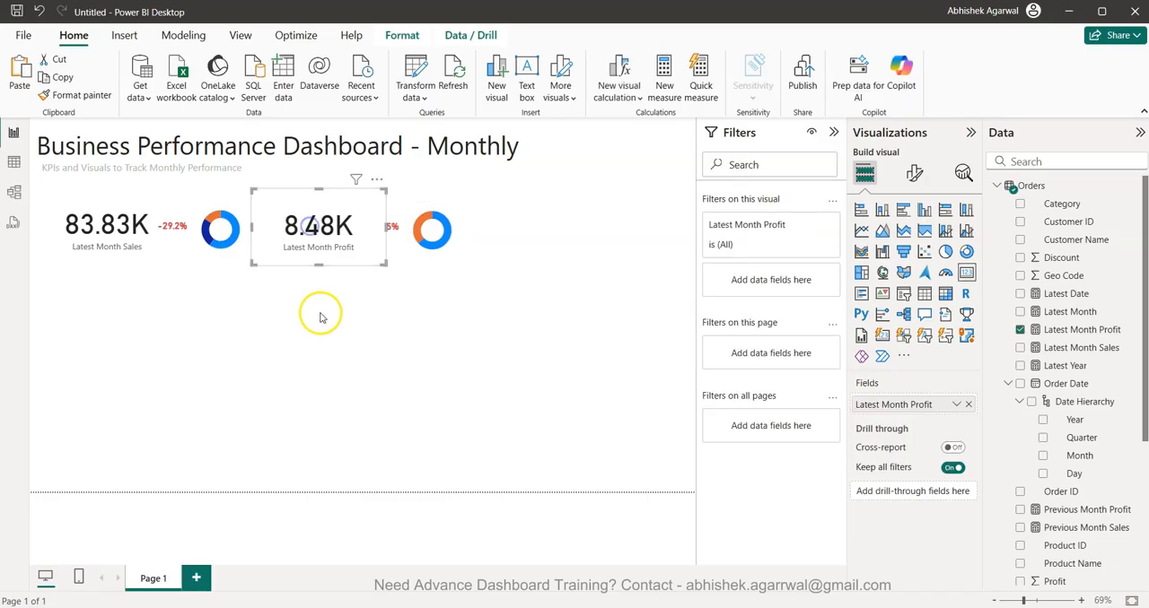
{"action": "left_click", "coordinate": [318, 313]}
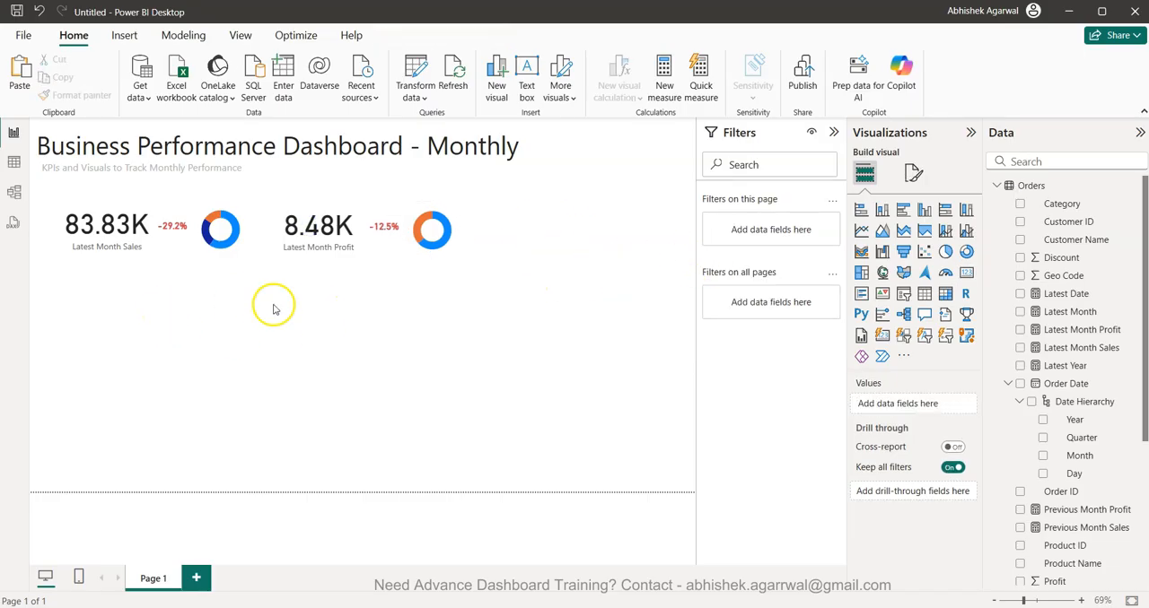
- Group the Latest Month Sales card, its percentage change card and its donut chart
{"action": "left_click_drag", "start_coordinate": [276, 313], "coordinate": [18, 168]}
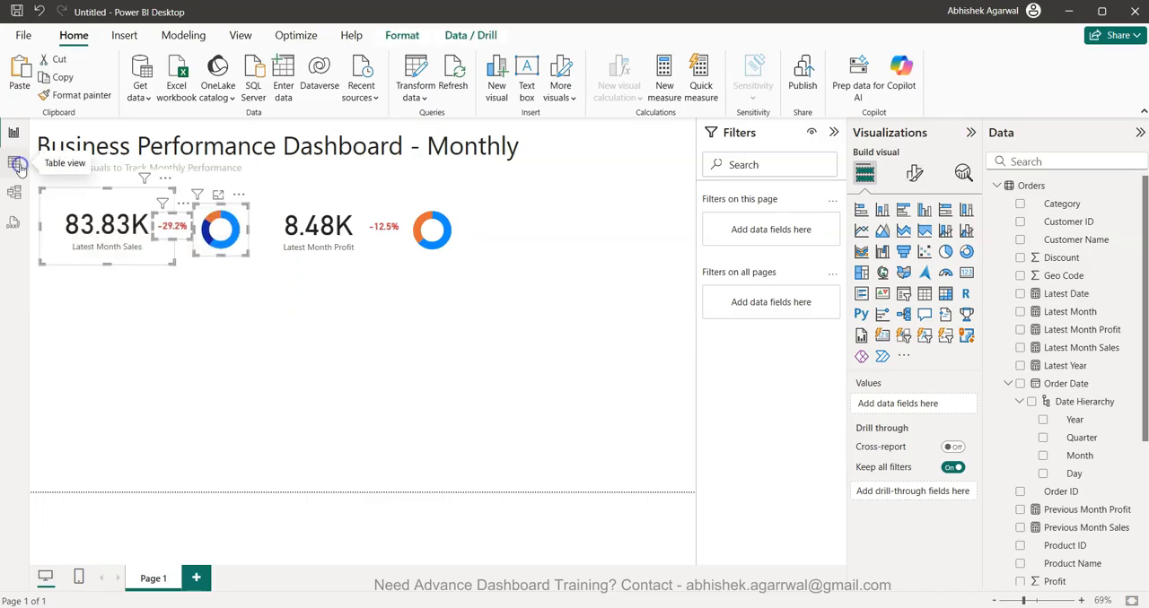
{"action": "right_click", "coordinate": [98, 229]}
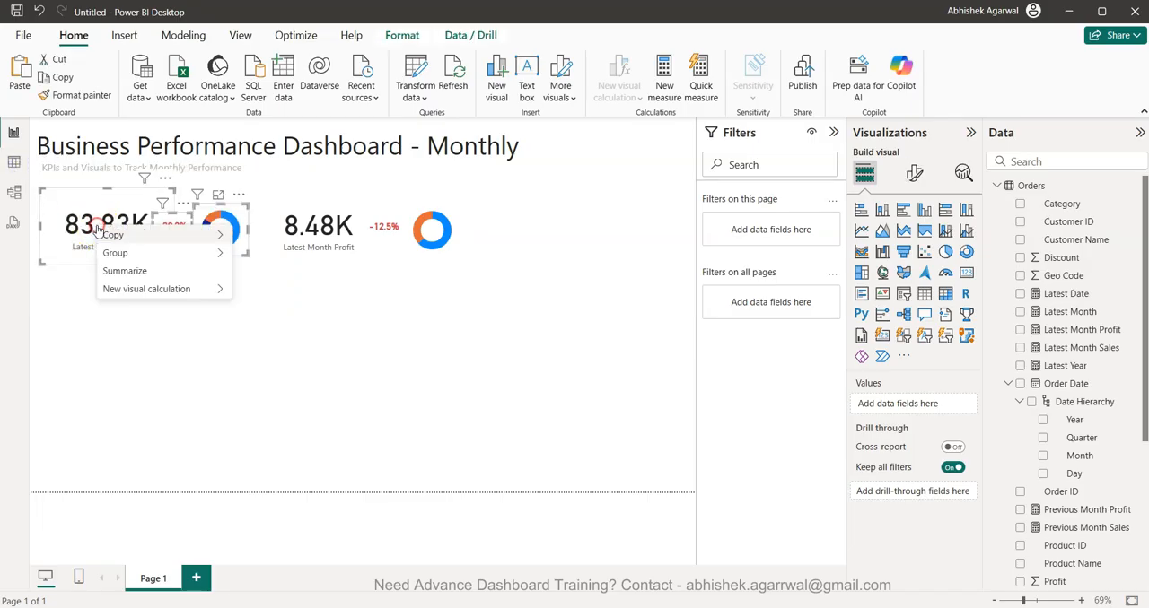
{"action": "mouse_move", "coordinate": [211, 254]}
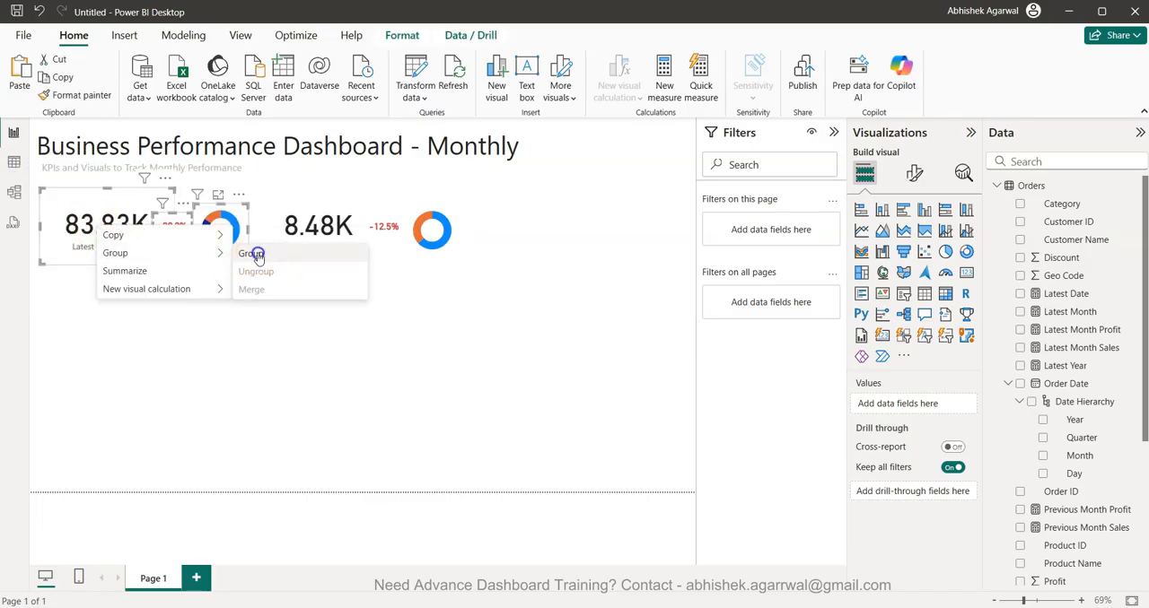
{"action": "left_click", "coordinate": [254, 254]}
- Group the Latest Month Profit card, its percentage change card and its donut chart
{"action": "left_click_drag", "start_coordinate": [543, 368], "coordinate": [230, 170]}
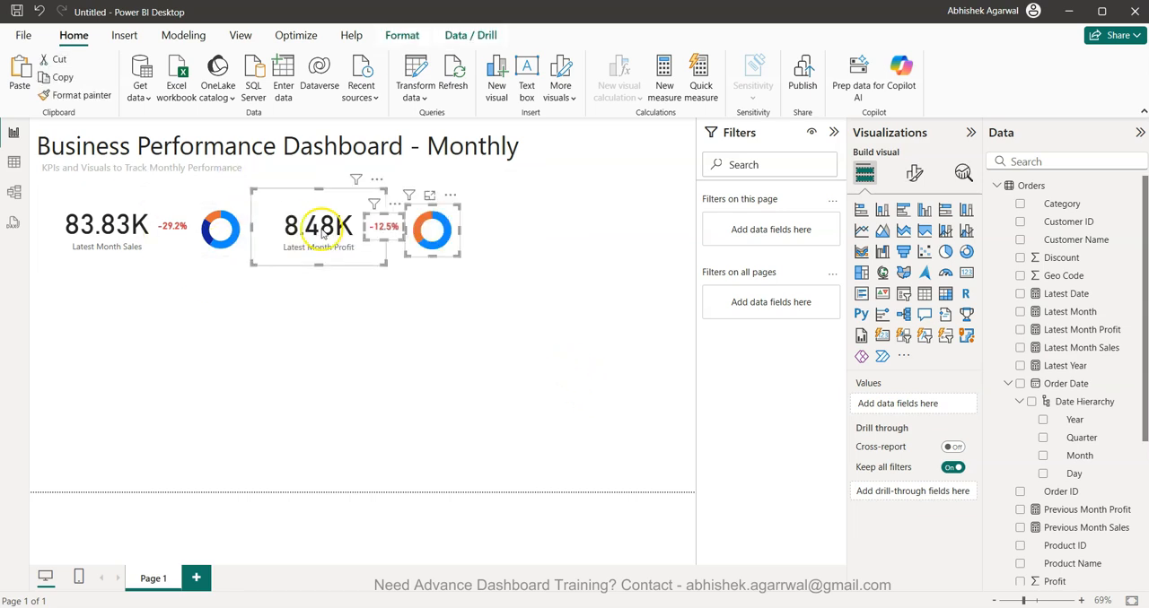
{"action": "right_click", "coordinate": [319, 231]}
{"action": "mouse_move", "coordinate": [437, 261]}
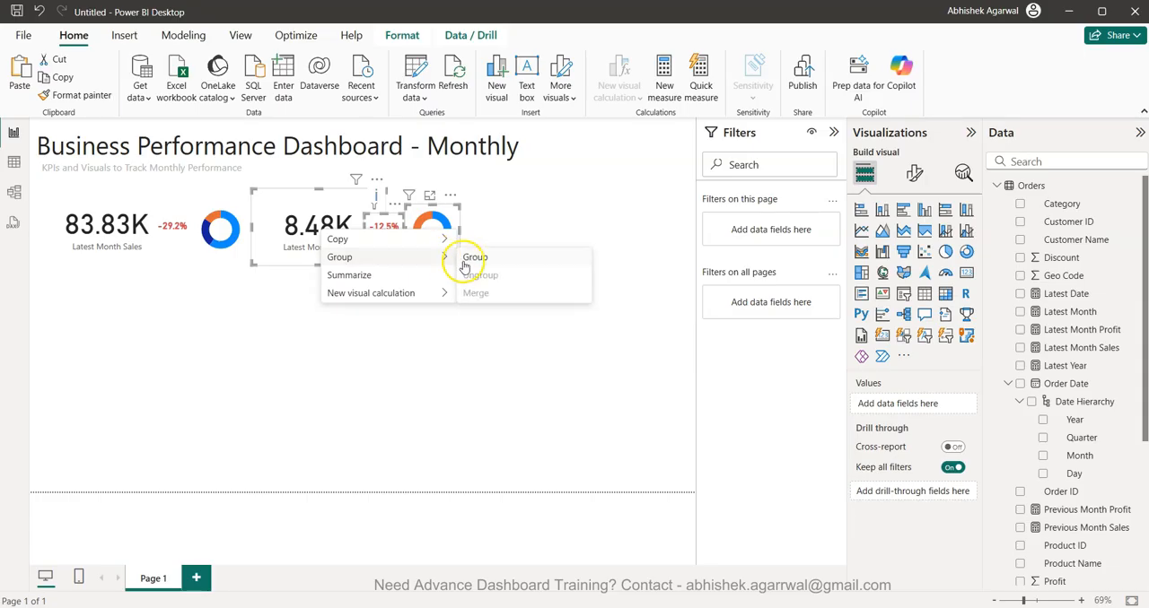
{"action": "left_click", "coordinate": [482, 259]}
{"action": "left_click", "coordinate": [476, 334]}
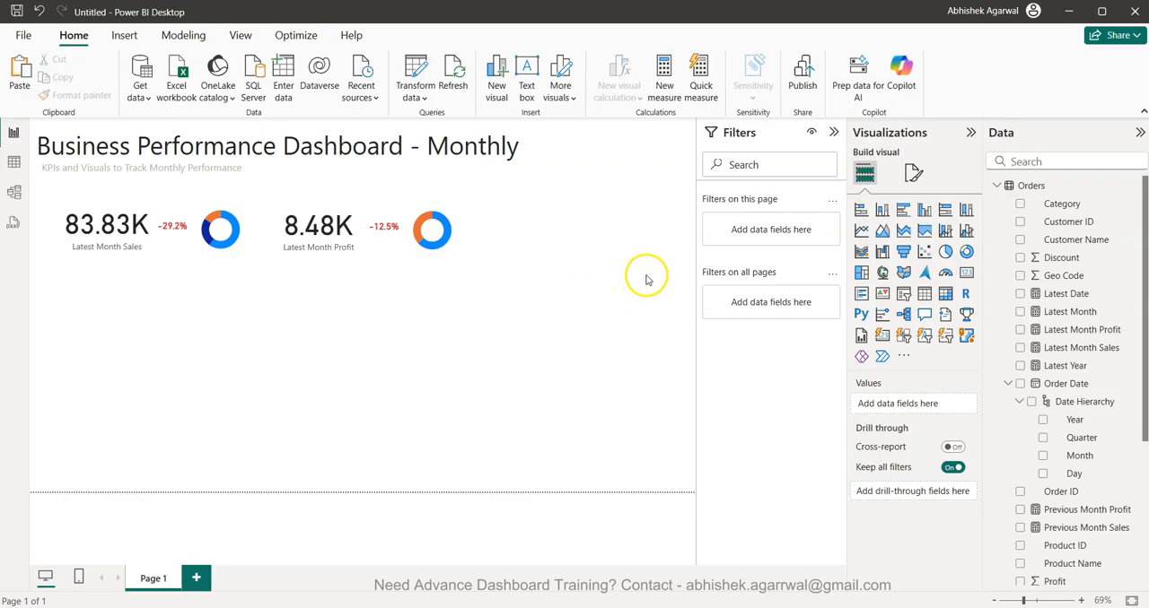
- Nudge the sales and profit KPI groups together slightly upward toward the dashboard subtitle
{"action": "left_click_drag", "start_coordinate": [569, 321], "coordinate": [12, 178]}
{"action": "key", "text": "Up"}
{"action": "key", "text": "Up"}
{"action": "key", "text": "Up"}
{"action": "key", "text": "Up"}
{"action": "key", "text": "Up"}
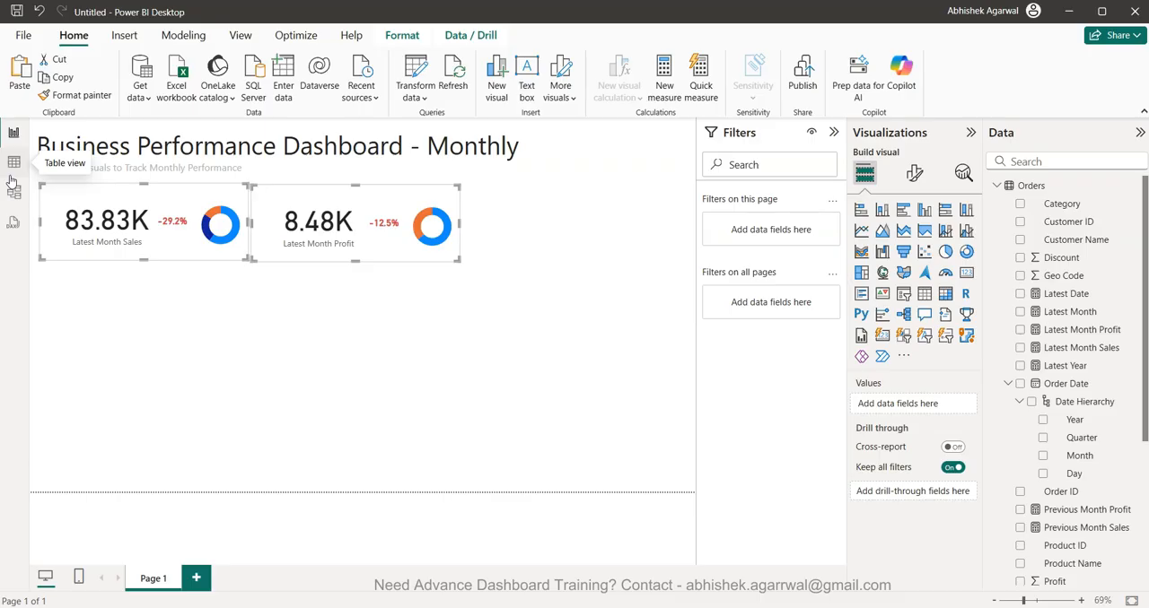
{"action": "left_click", "coordinate": [397, 366]}
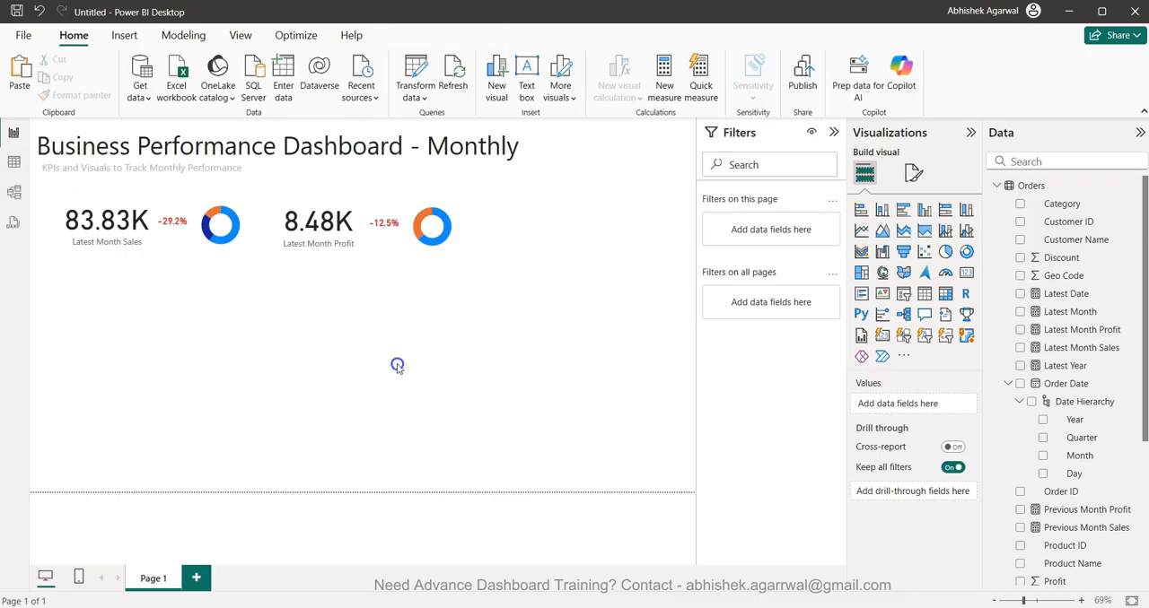
- Add an empty line chart below the KPI groups, enlarge it to span the page width, and collapse the Filters pane
{"action": "left_click", "coordinate": [860, 230]}
{"action": "left_click_drag", "start_coordinate": [117, 287], "coordinate": [135, 323]}
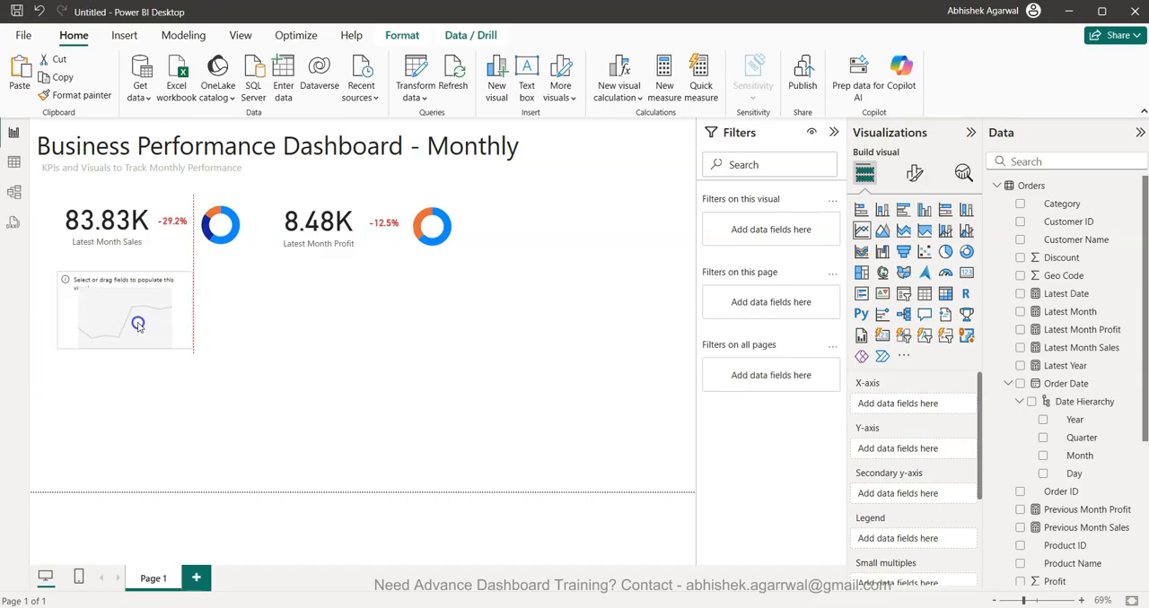
{"action": "left_click", "coordinate": [184, 305]}
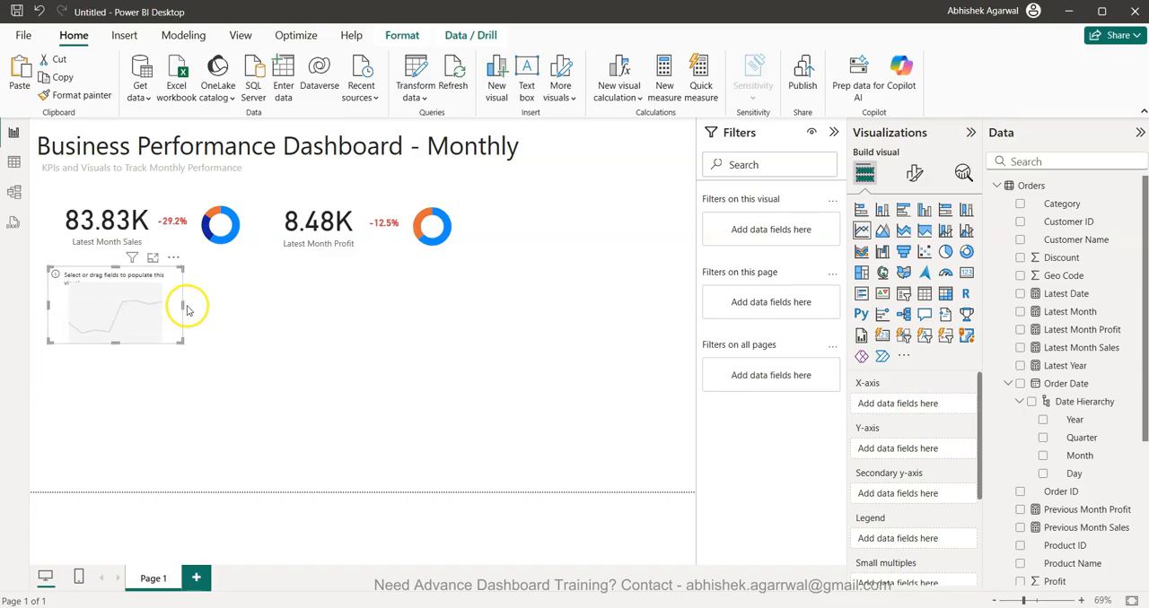
{"action": "left_click_drag", "start_coordinate": [183, 305], "coordinate": [685, 320]}
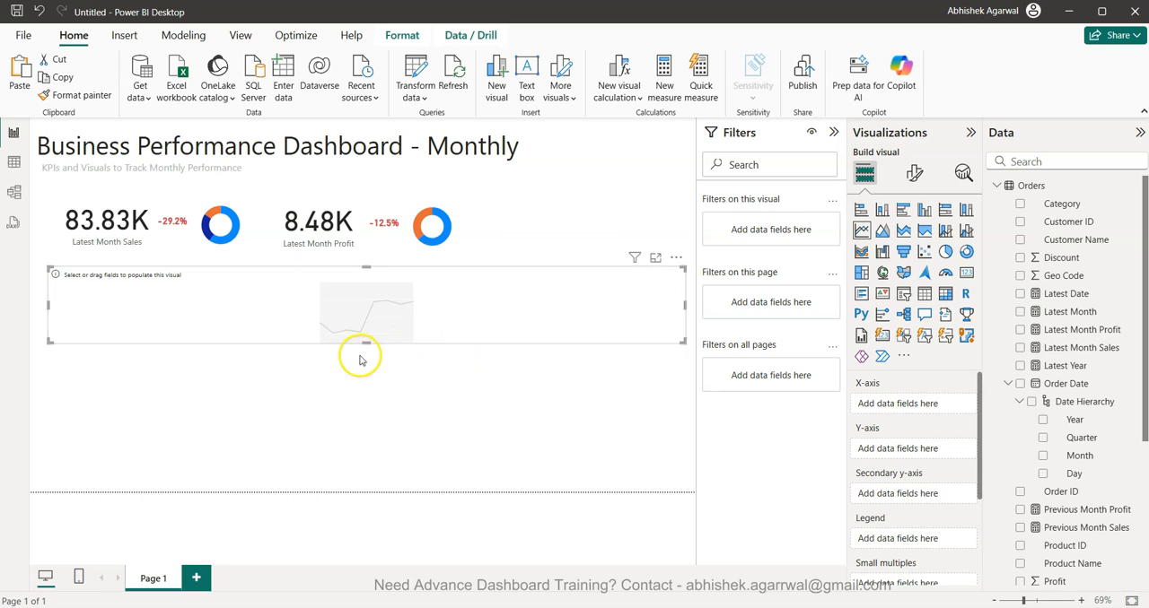
{"action": "left_click_drag", "start_coordinate": [364, 343], "coordinate": [361, 403]}
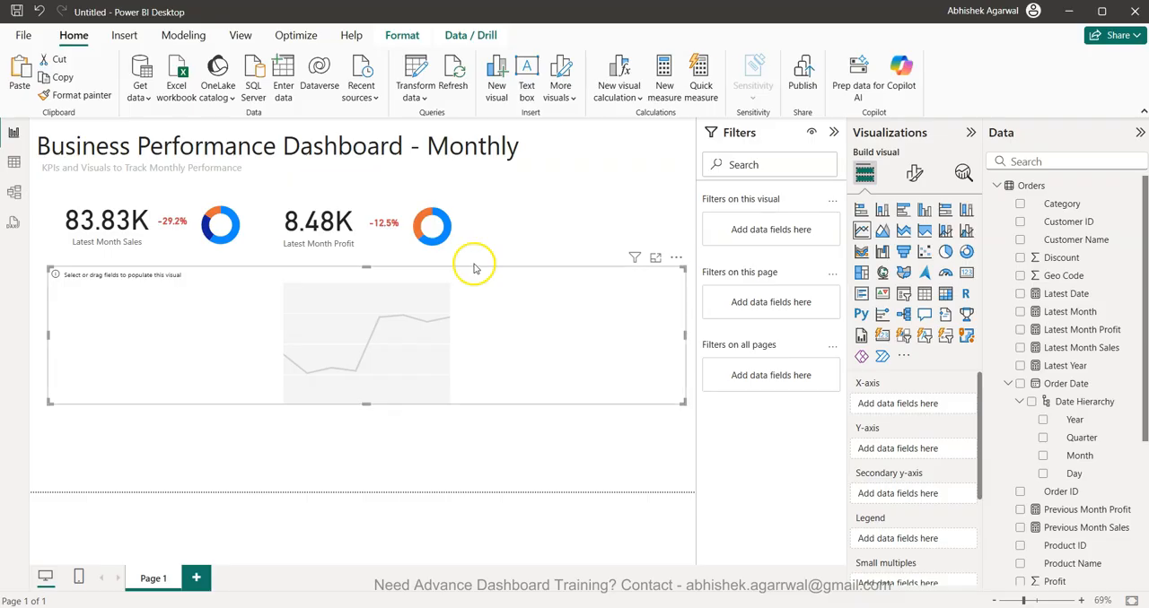
{"action": "left_click", "coordinate": [833, 132]}
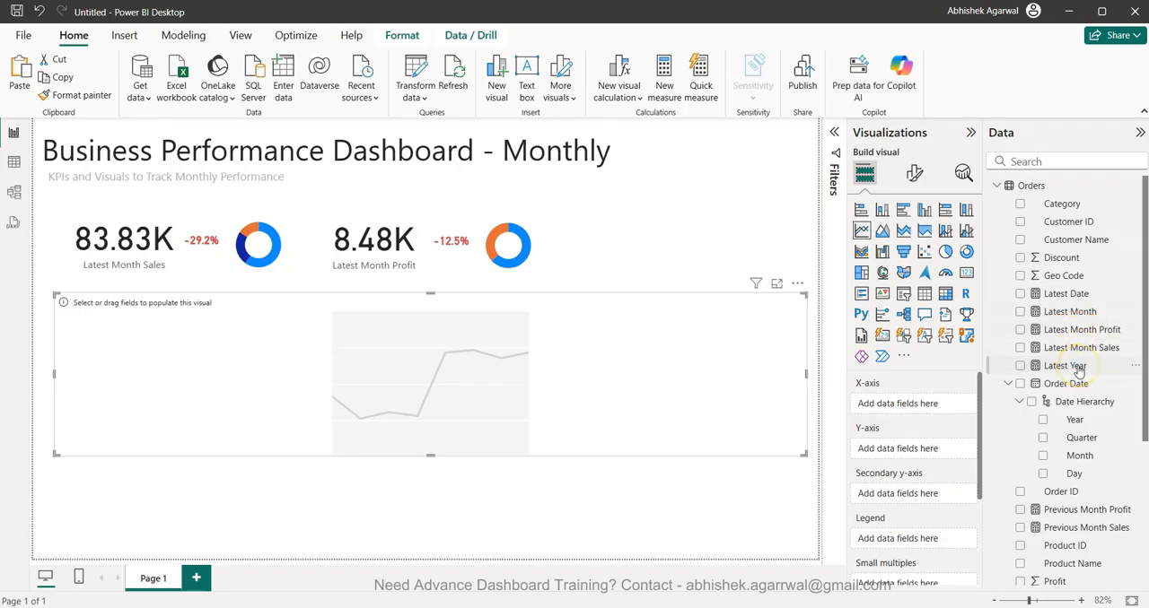
- Start a new measure named Latest Year Sale with the expression CALCULATE(SUM(Orders[Sales]))
{"action": "left_click", "coordinate": [664, 86]}
{"action": "type", "text": "Latest Year Sale"}
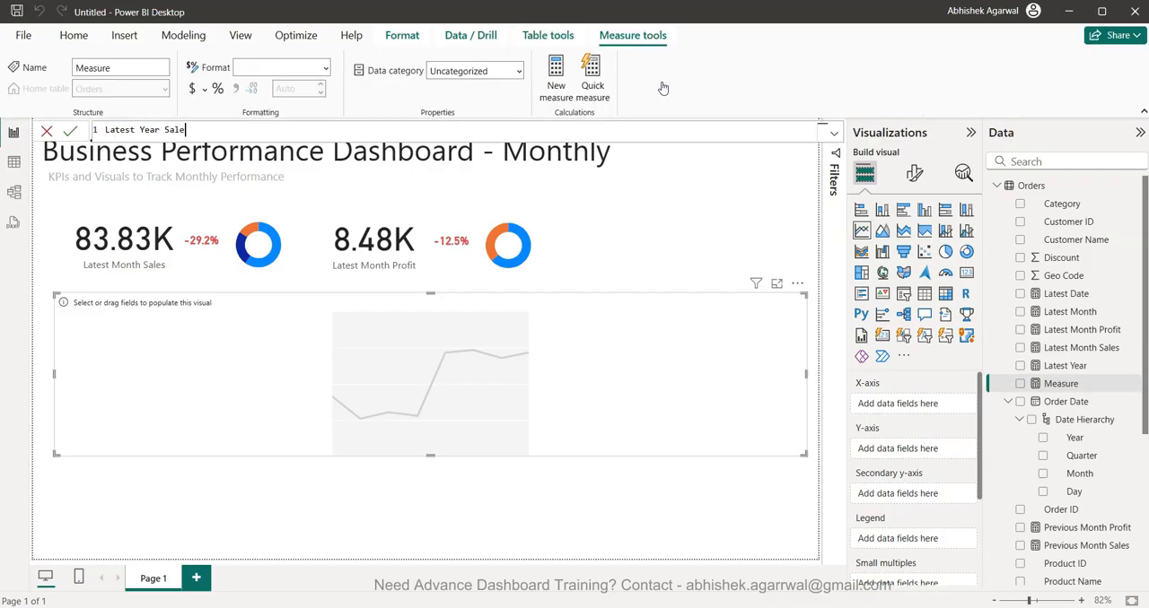
{"action": "type", "text": " = CALCULATE(SUM("}
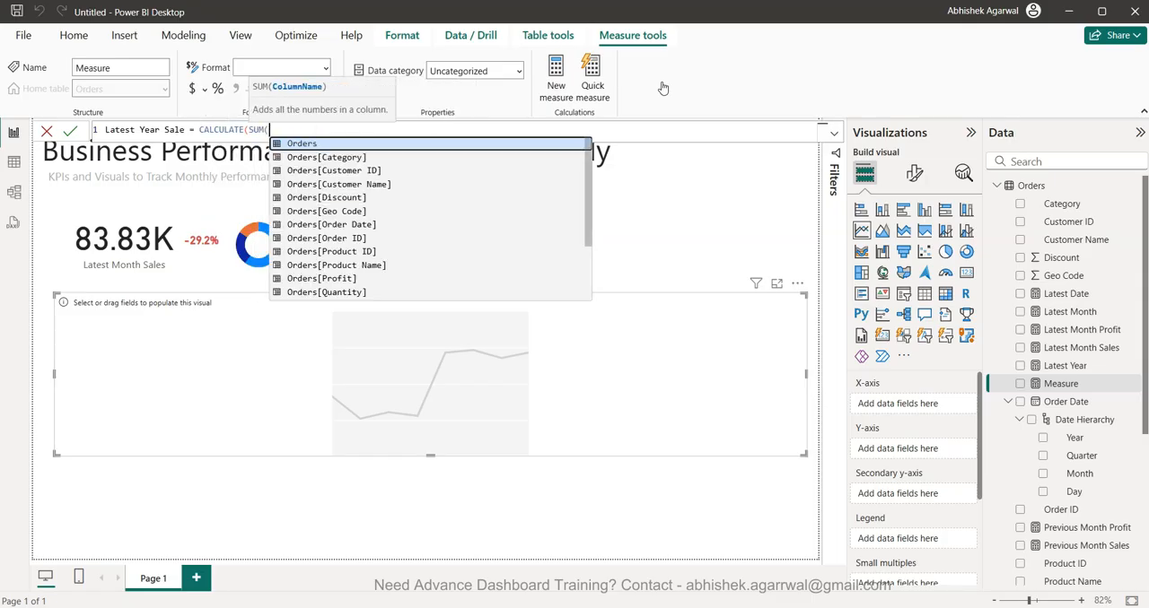
{"action": "type", "text": "Orders[Sales]))"}
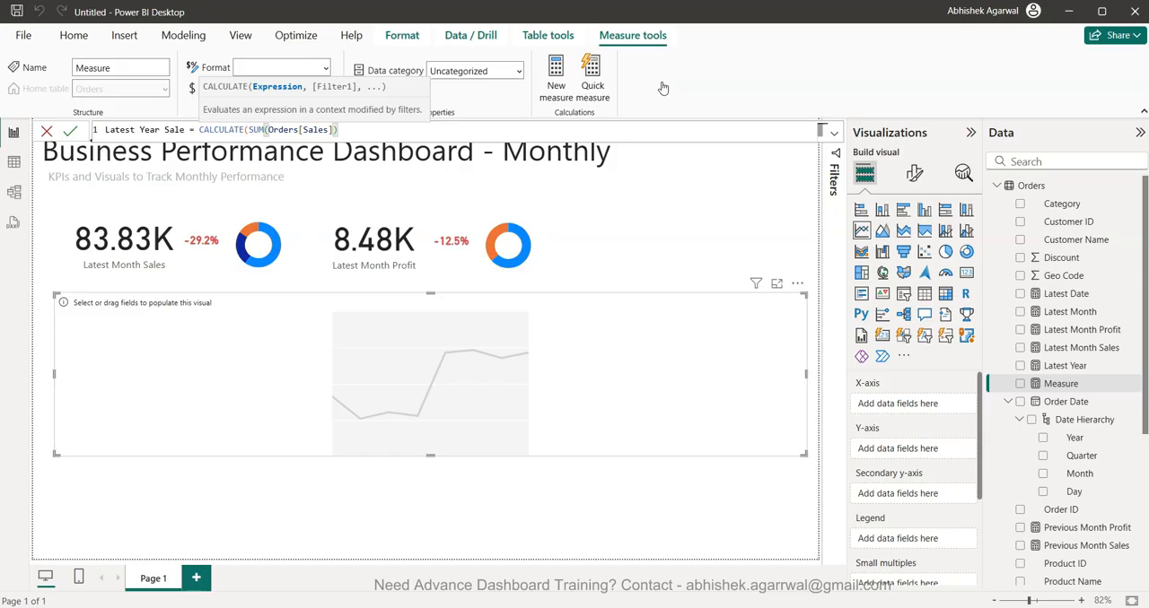
{"action": "type", "text": ","}
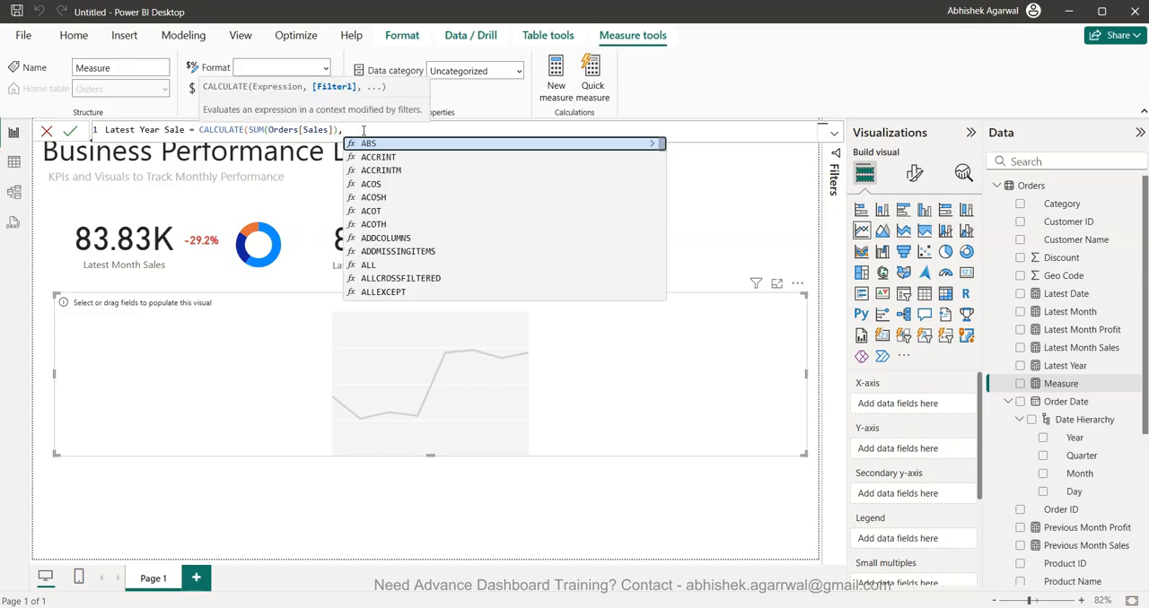
{"action": "type", "text": "ye"}
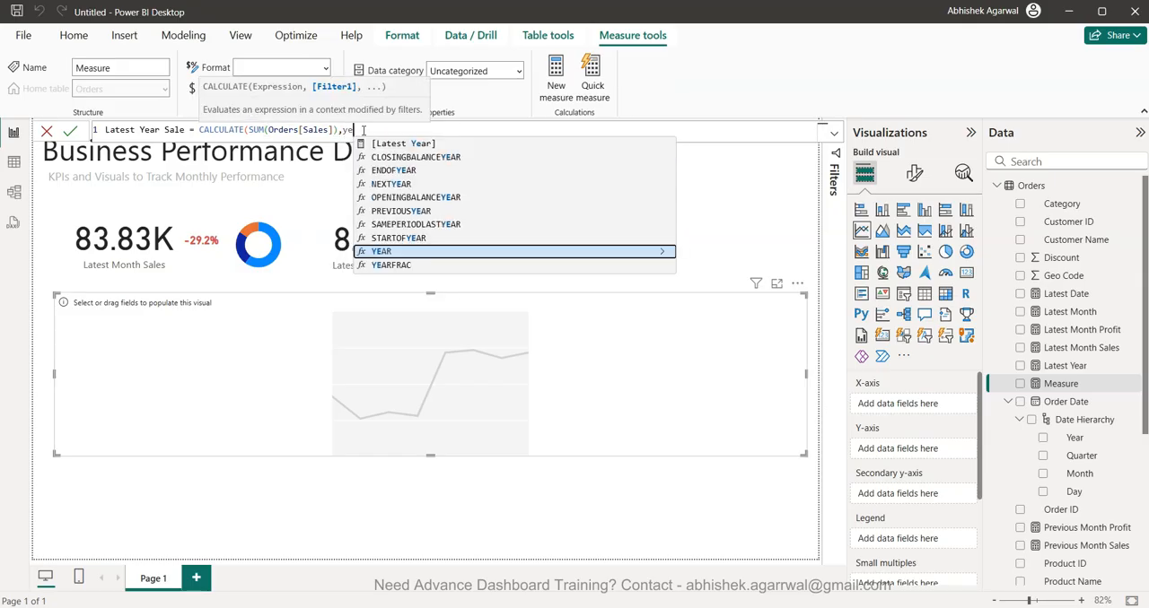
- Add the filter YEAR(Orders[Order Date]) = [Latest Year] to the Latest Year Sale CALCULATE expression and commit the measure
{"action": "key", "text": "Tab"}
{"action": "type", "text": "ord"}
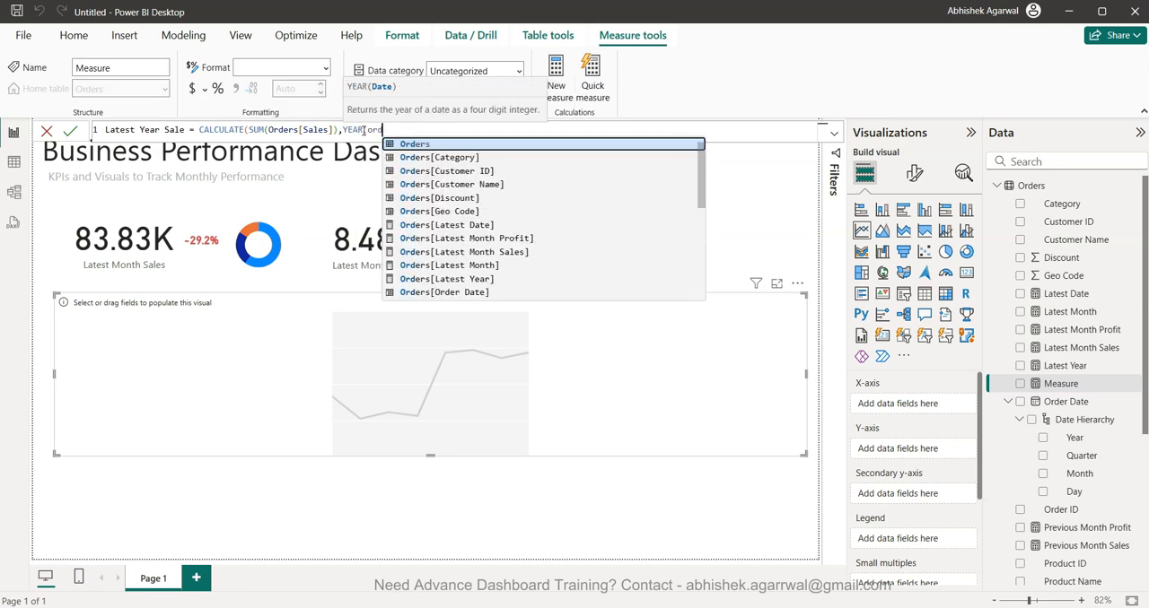
{"action": "key", "text": "Down"}
{"action": "key", "text": "Down"}
{"action": "key", "text": "Down"}
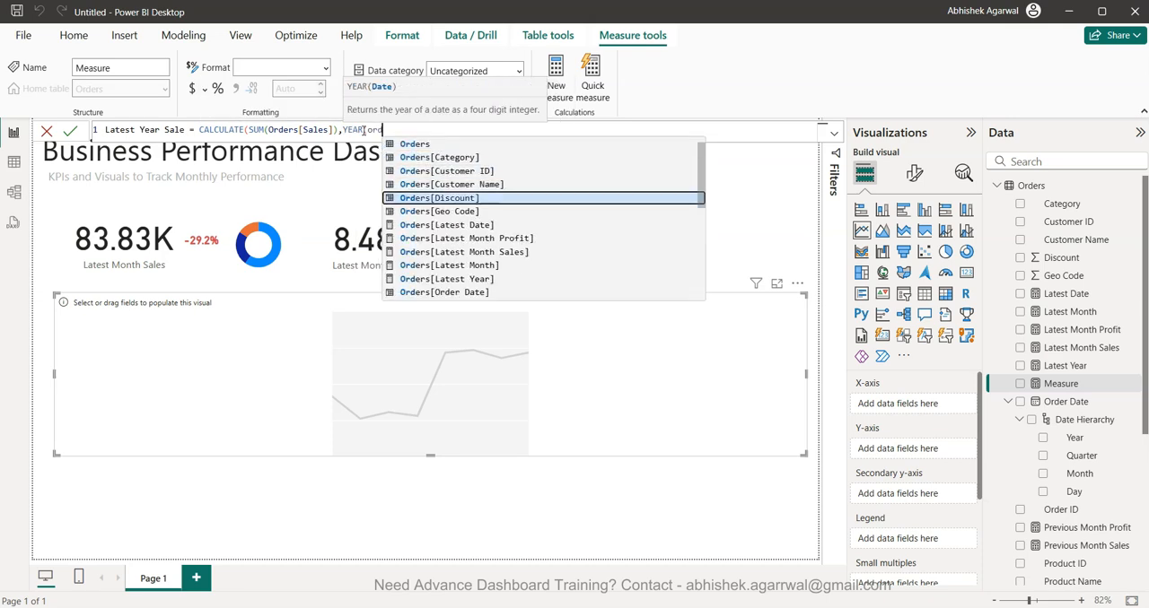
{"action": "key", "text": "Down"}
{"action": "key", "text": "Down"}
{"action": "key", "text": "Down"}
{"action": "key", "text": "Down"}
{"action": "key", "text": "Down"}
{"action": "key", "text": "Down"}
{"action": "key", "text": "Down"}
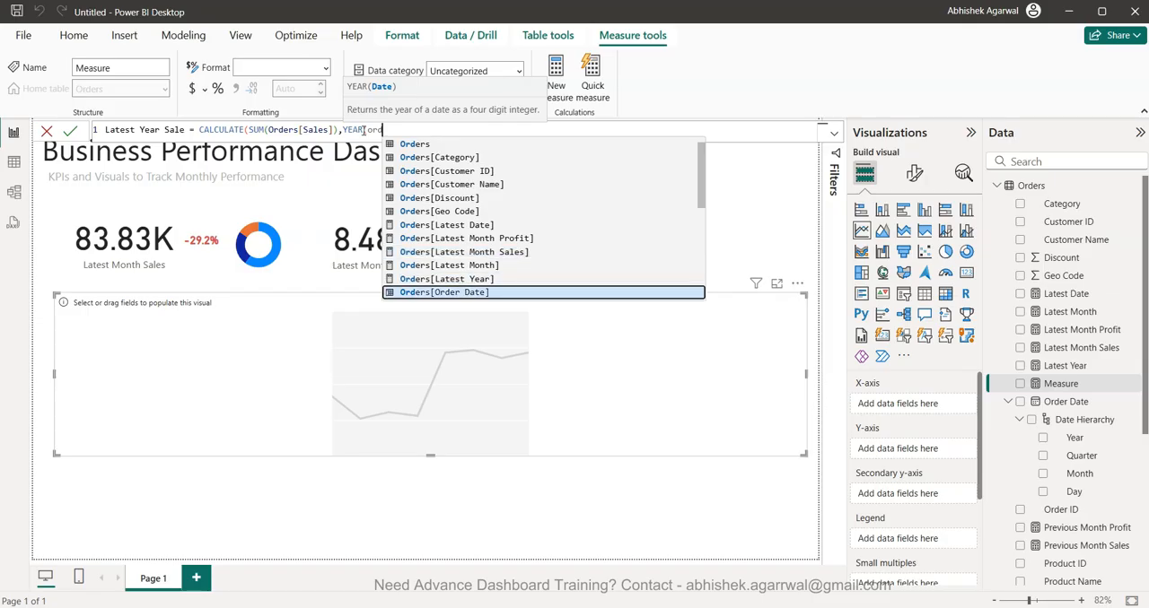
{"action": "key", "text": "Tab"}
{"action": "type", "text": ") = late"}
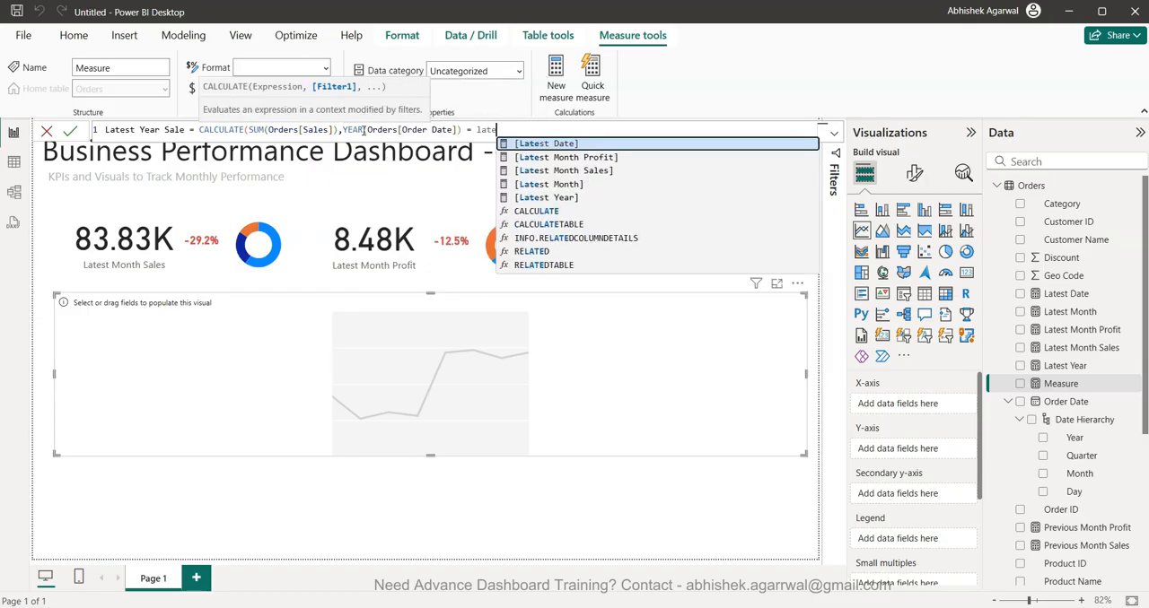
{"action": "key", "text": "Down"}
{"action": "key", "text": "Down"}
{"action": "key", "text": "Down"}
{"action": "key", "text": "Down"}
{"action": "key", "text": "Tab"}
{"action": "type", "text": ")"}
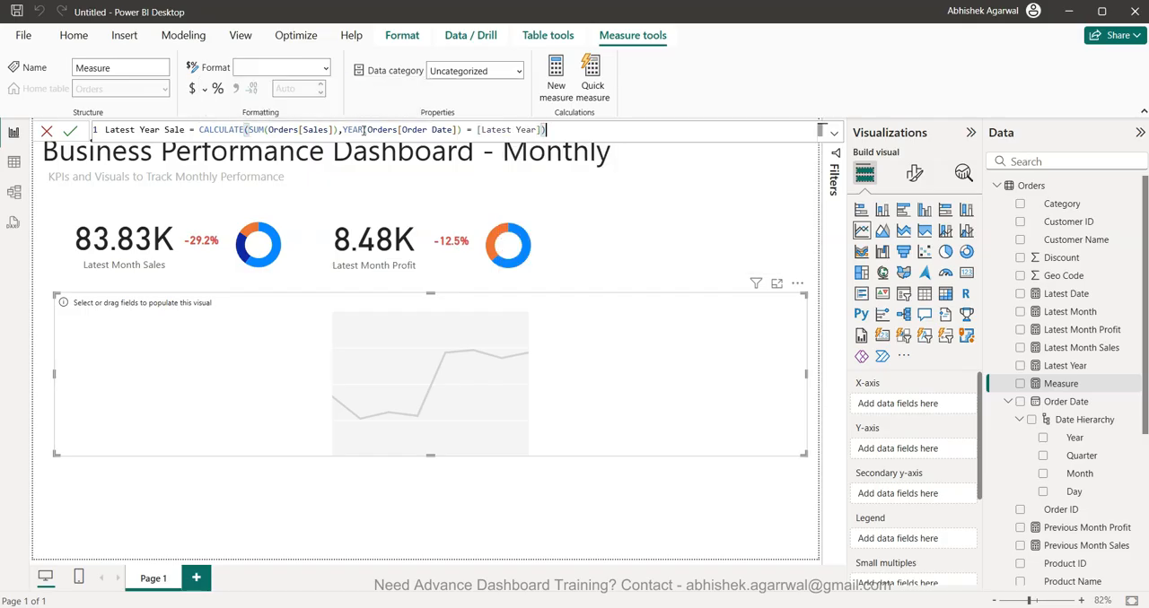
{"action": "key", "text": "Return"}
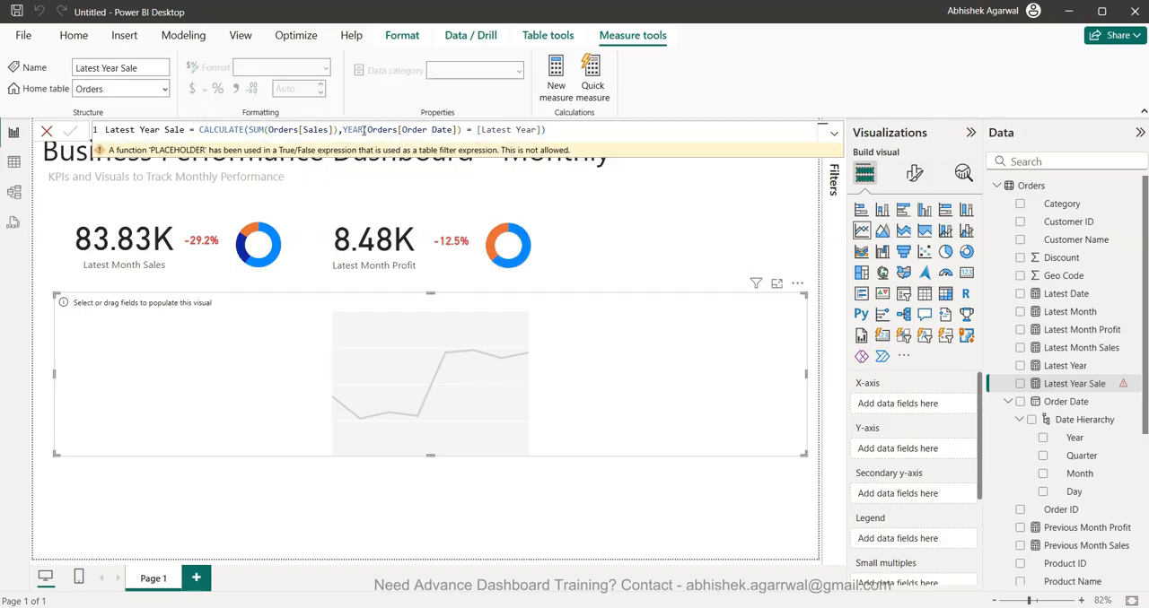
- Insert the variable line VAR _latestyear = [Latest Year] before the CALCULATE expression in the Latest Year Sale measure
{"action": "left_click", "coordinate": [193, 131]}
{"action": "key", "text": "ctrl+shift+Right"}
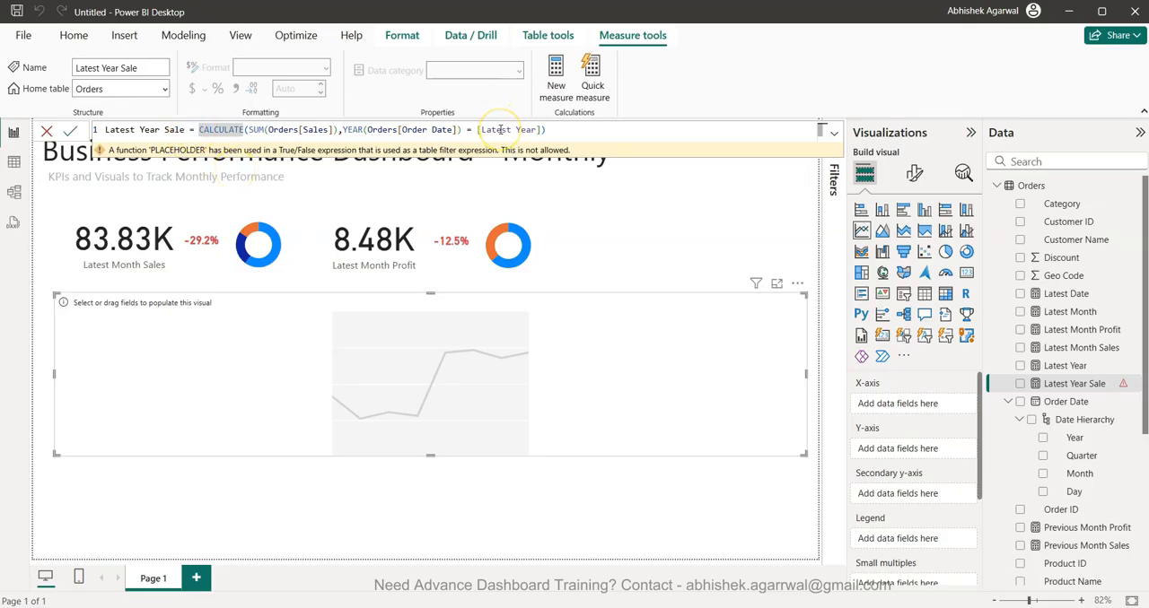
{"action": "key", "text": "shift+Return"}
{"action": "key", "text": "shift+Return"}
{"action": "type", "text": "VAR _latestyear ="}
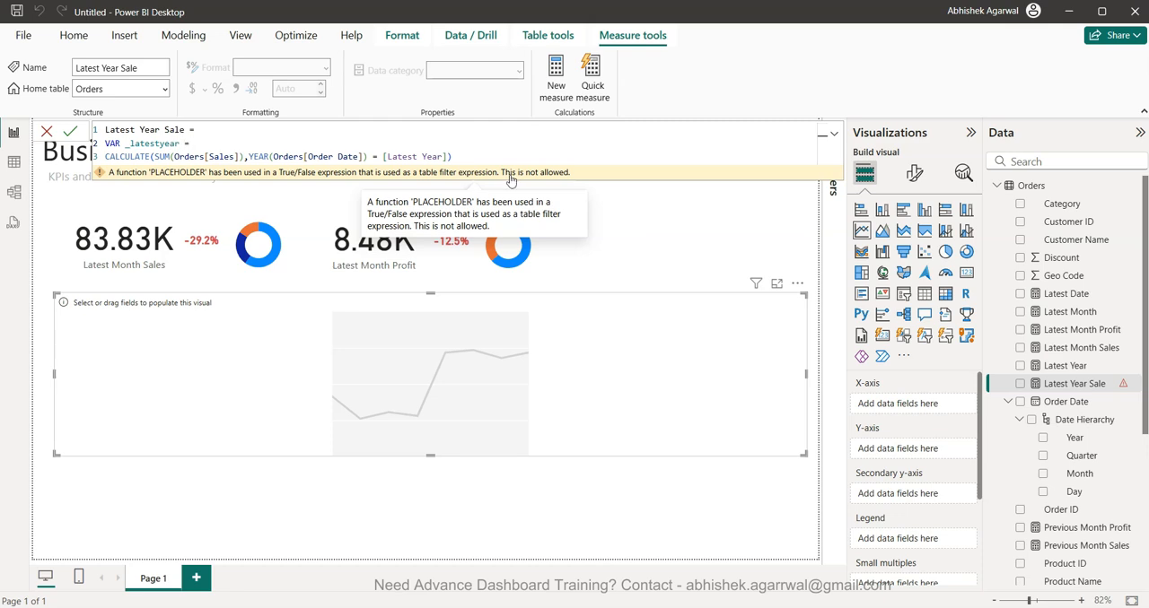
{"action": "type", "text": "Lat"}
{"action": "key", "text": "Down"}
{"action": "key", "text": "Down"}
{"action": "key", "text": "Down"}
{"action": "key", "text": "Down"}
{"action": "key", "text": "Tab"}
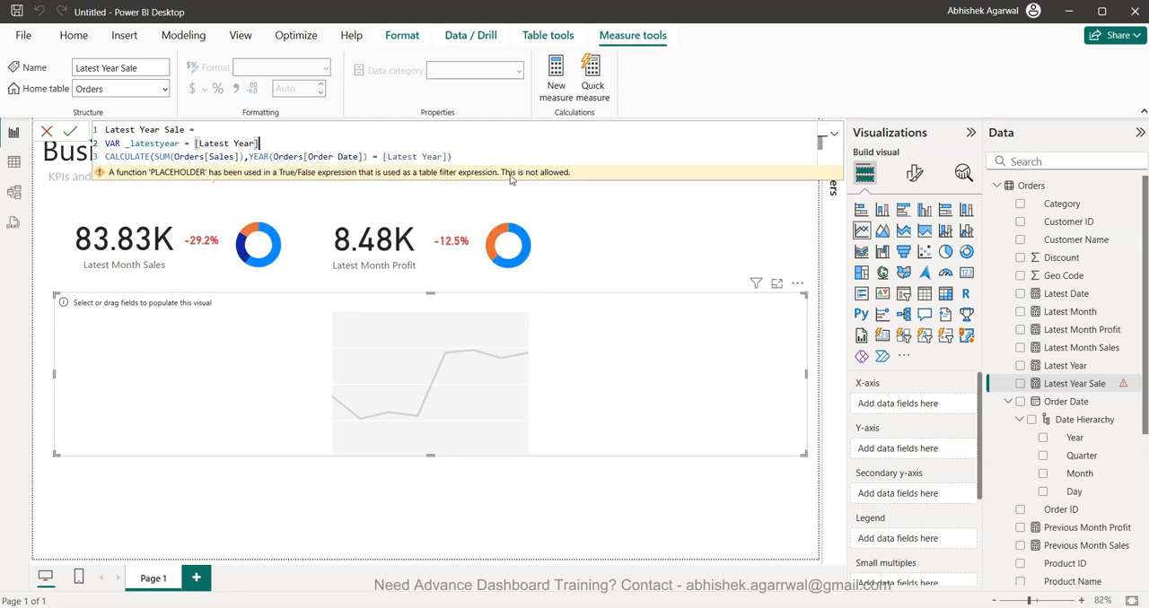
- Add a RETURN line before CALCULATE in the Latest Year Sale measure, replace [Latest Year] in its year filter with _latestyear, and commit
{"action": "left_click", "coordinate": [443, 157]}
{"action": "key", "text": "Delete"}
{"action": "key", "text": "BackSpace"}
{"action": "key", "text": "BackSpace"}
{"action": "key", "text": "BackSpace"}
{"action": "key", "text": "BackSpace"}
{"action": "key", "text": "BackSpace"}
{"action": "key", "text": "BackSpace"}
{"action": "key", "text": "BackSpace"}
{"action": "key", "text": "BackSpace"}
{"action": "key", "text": "BackSpace"}
{"action": "key", "text": "BackSpace"}
{"action": "key", "text": "BackSpace"}
{"action": "key", "text": "BackSpace"}
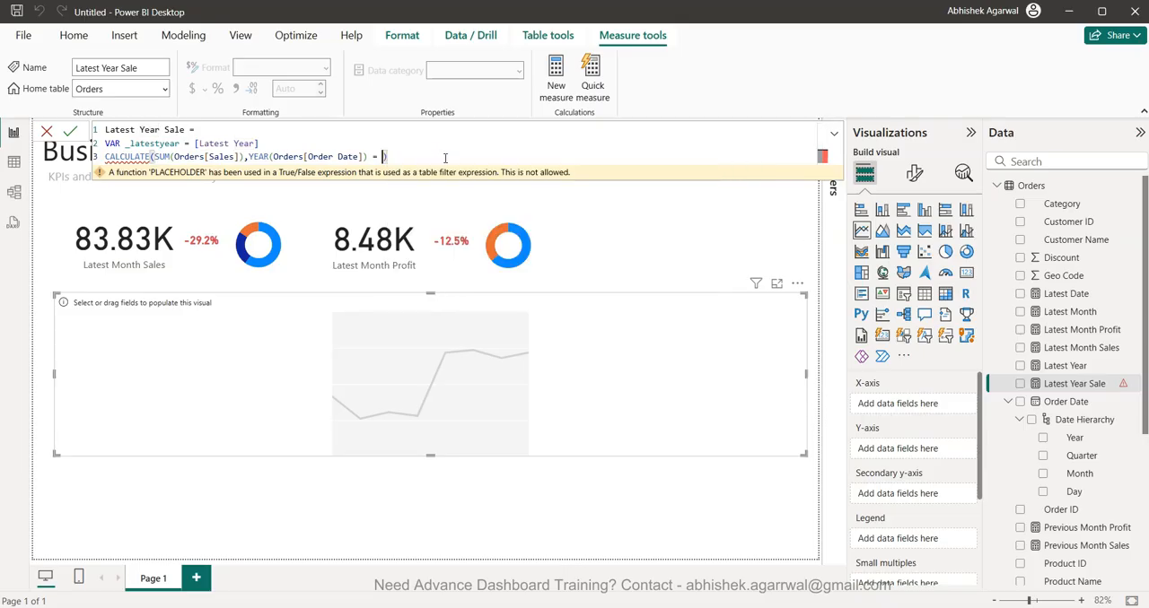
{"action": "key", "text": "Up"}
{"action": "key", "text": "Return"}
{"action": "type", "text": "RETURN"}
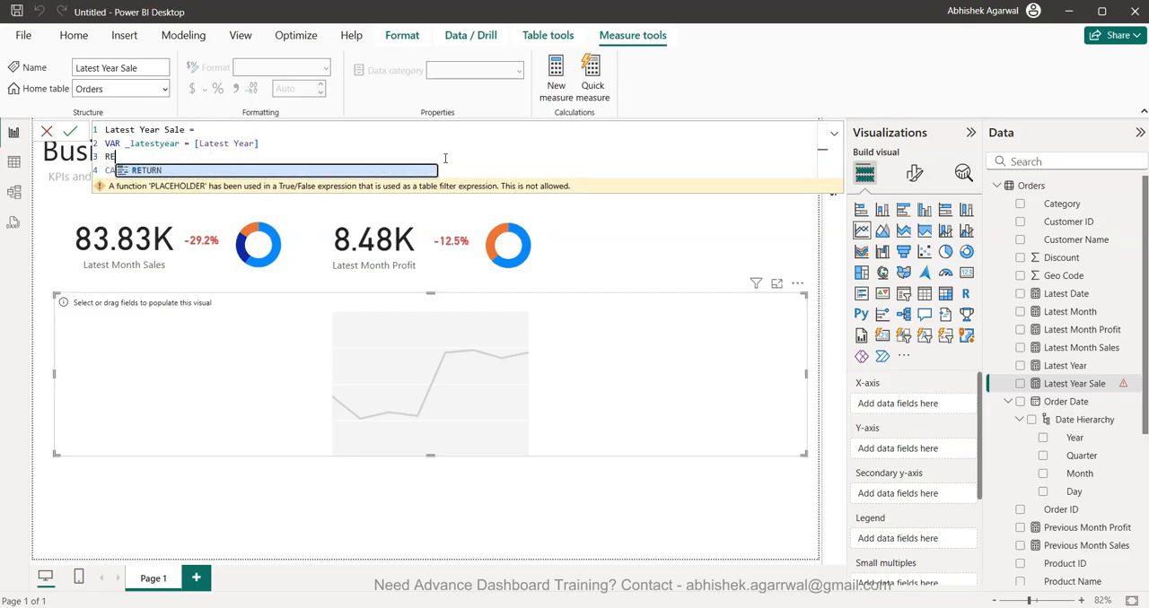
{"action": "left_click", "coordinate": [481, 170]}
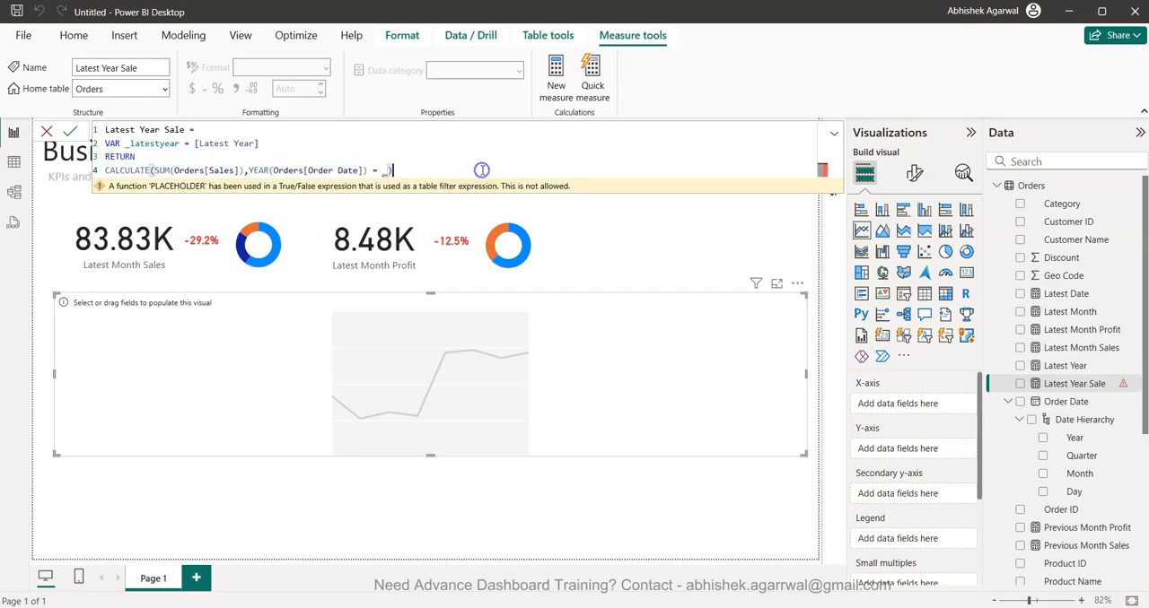
{"action": "type", "text": "_latestyear"}
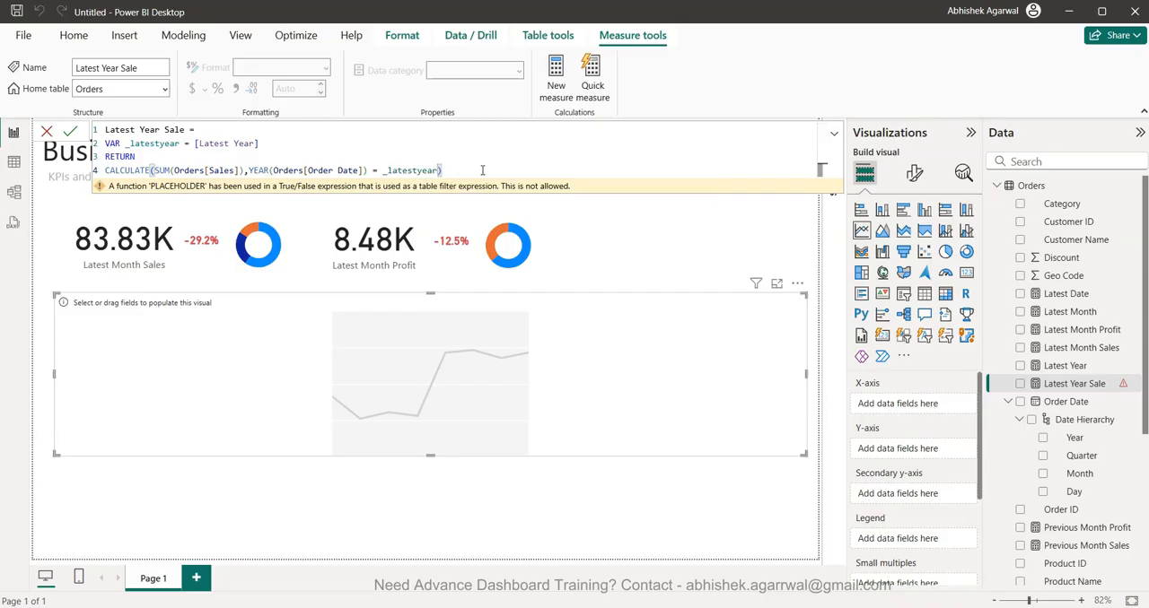
{"action": "key", "text": "Return"}
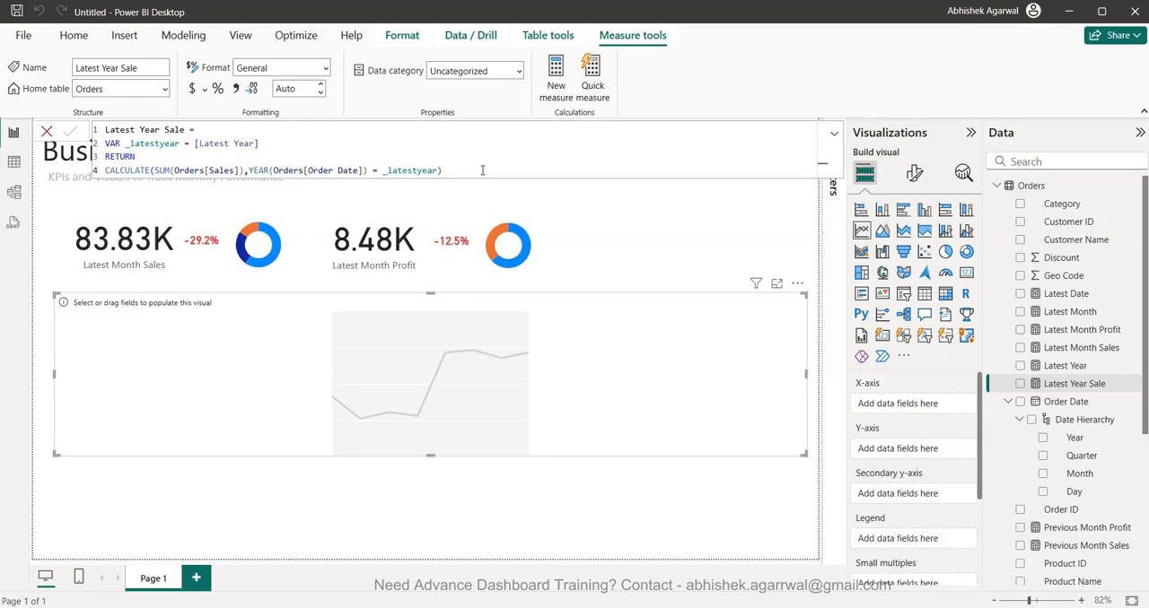
- Create a Previous Year Sale measure from a copy of the Latest Year Sale formula, with VAR _latestyear = [Latest Year]-1
{"action": "left_click_drag", "start_coordinate": [442, 170], "coordinate": [84, 133]}
{"action": "key", "text": "ctrl+c"}
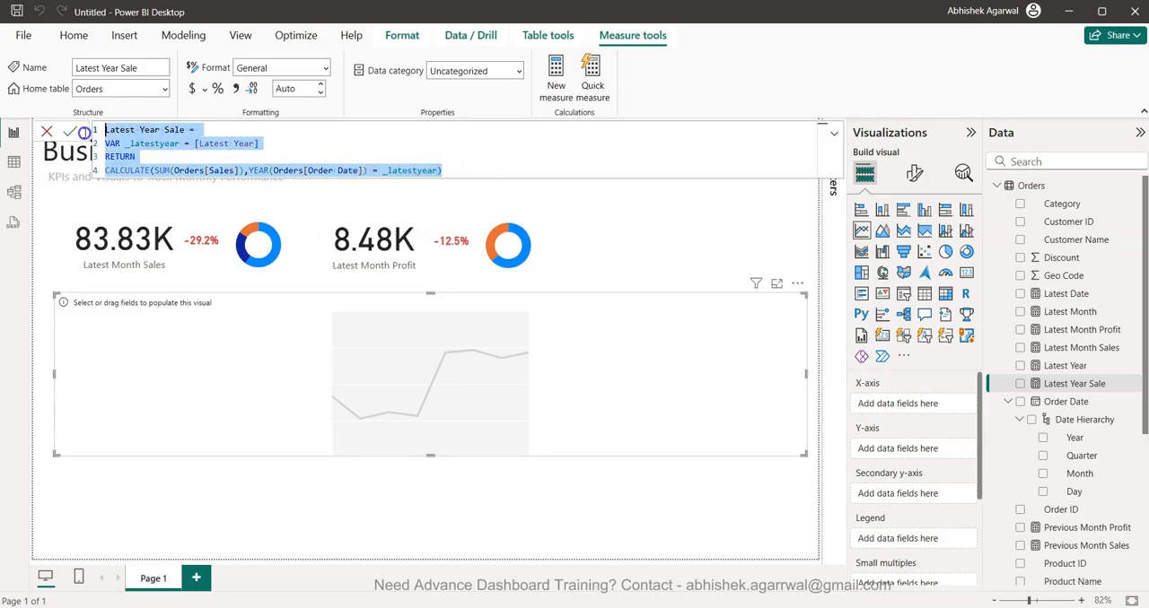
{"action": "left_click", "coordinate": [556, 72]}
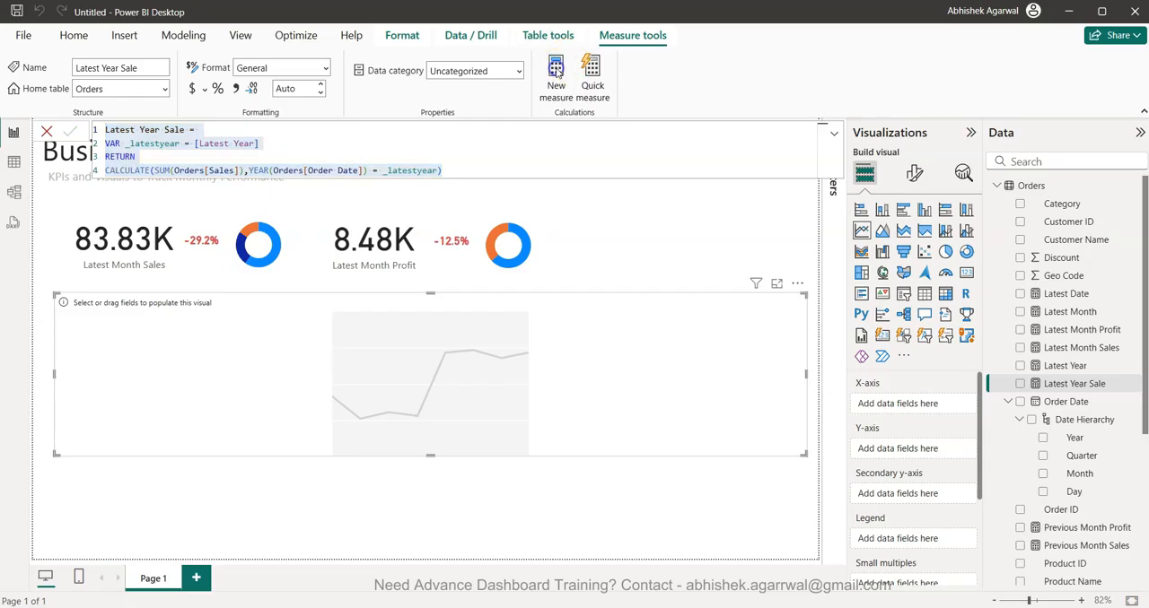
{"action": "key", "text": "ctrl+v"}
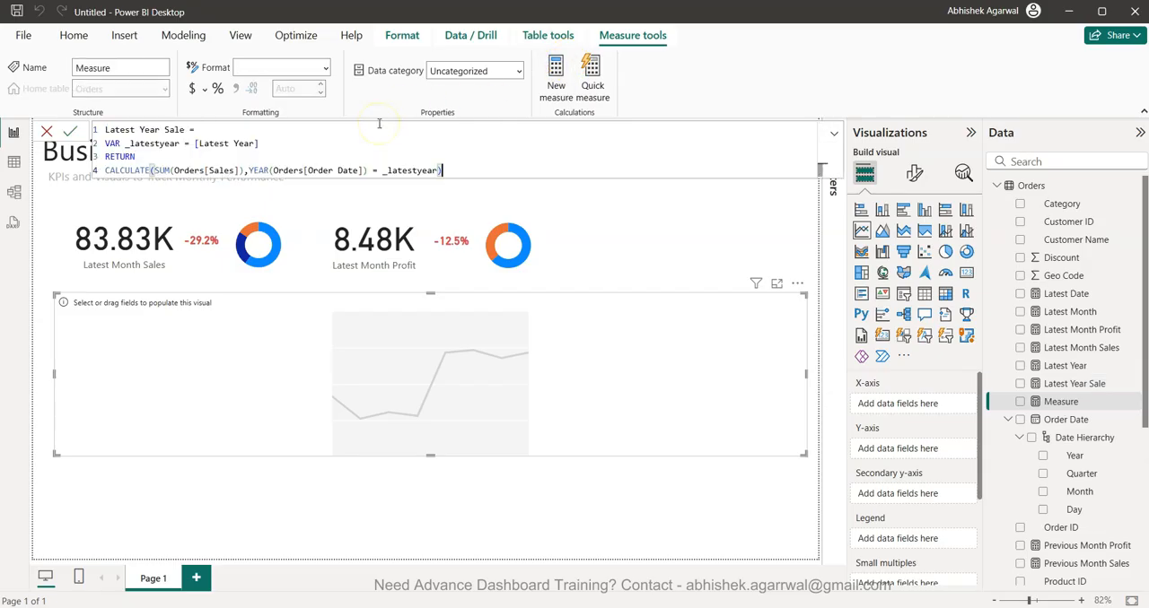
{"action": "double_click", "coordinate": [173, 129]}
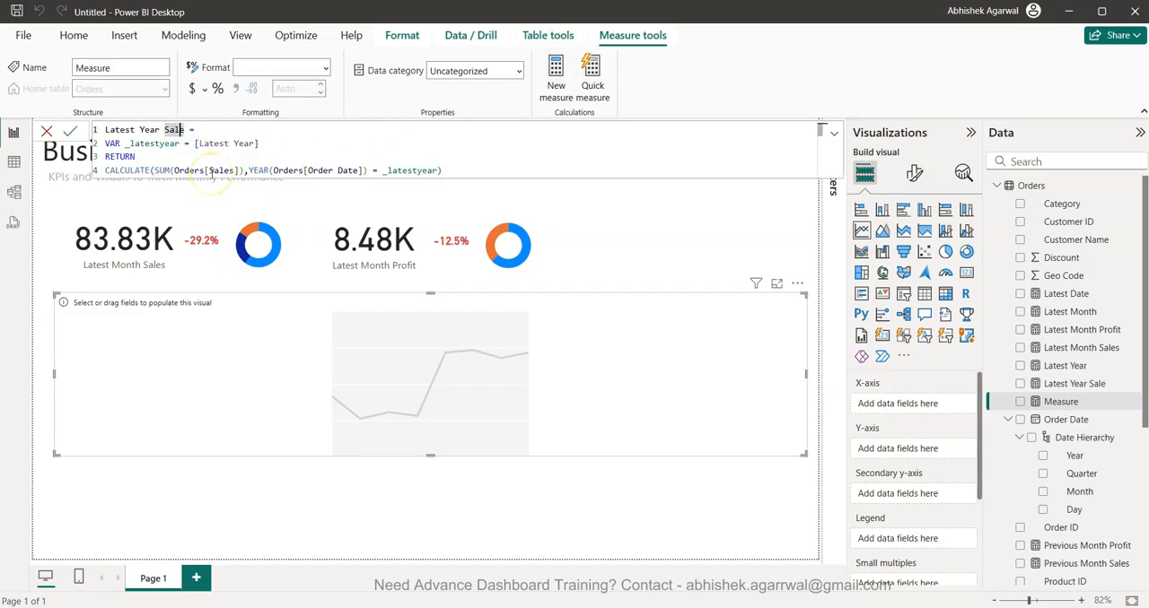
{"action": "key", "text": "Left"}
{"action": "key", "text": "ctrl+shift+Left"}
{"action": "type", "text": "La"}
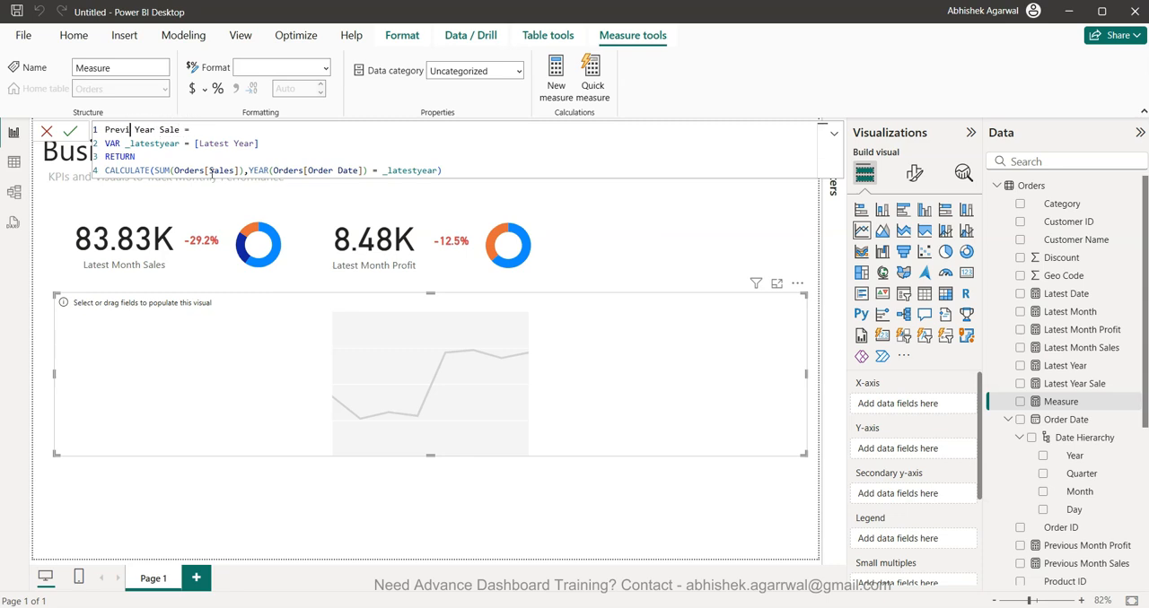
{"action": "left_click", "coordinate": [267, 141]}
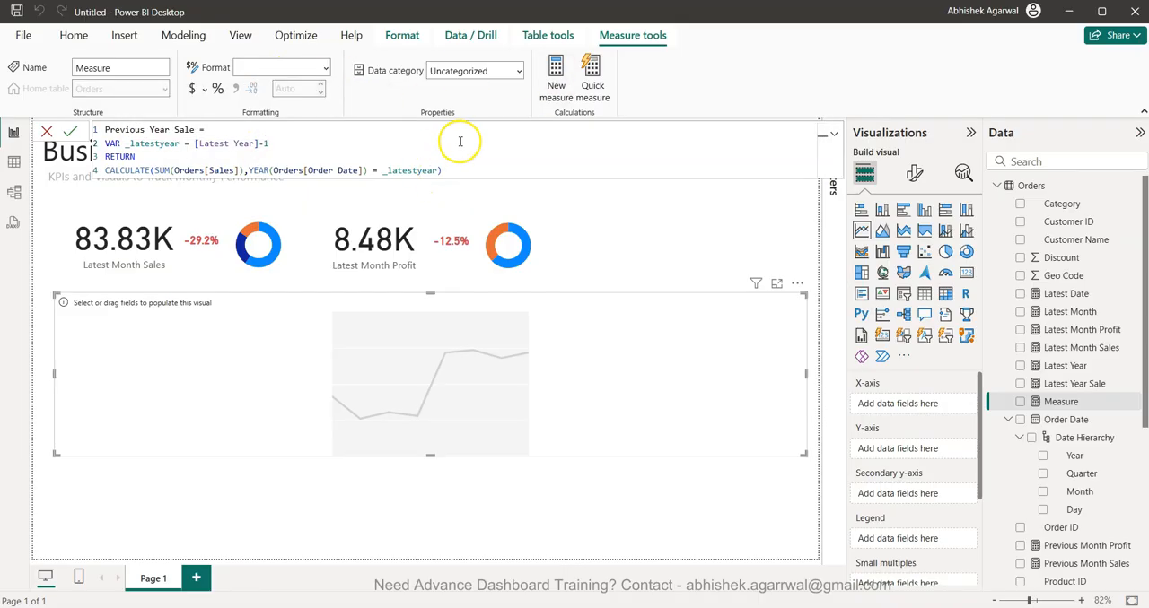
{"action": "key", "text": "Return"}
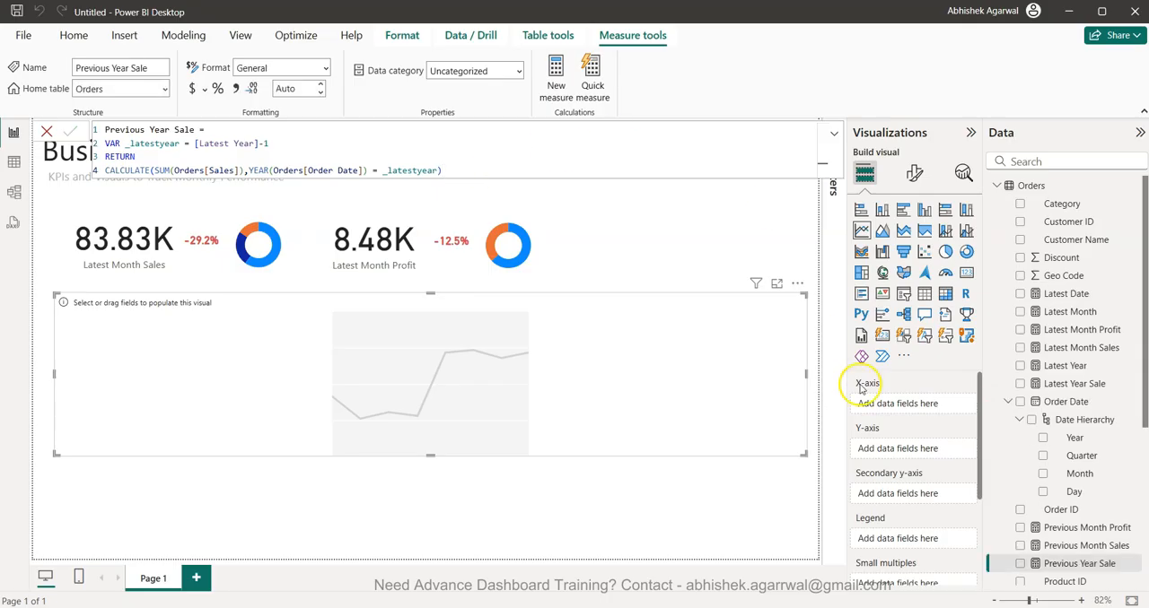
- Populate the empty line chart with Order Date Month on the X-axis and Latest Year Sale and Previous Year Sale on the Y-axis
{"action": "left_click", "coordinate": [662, 377]}
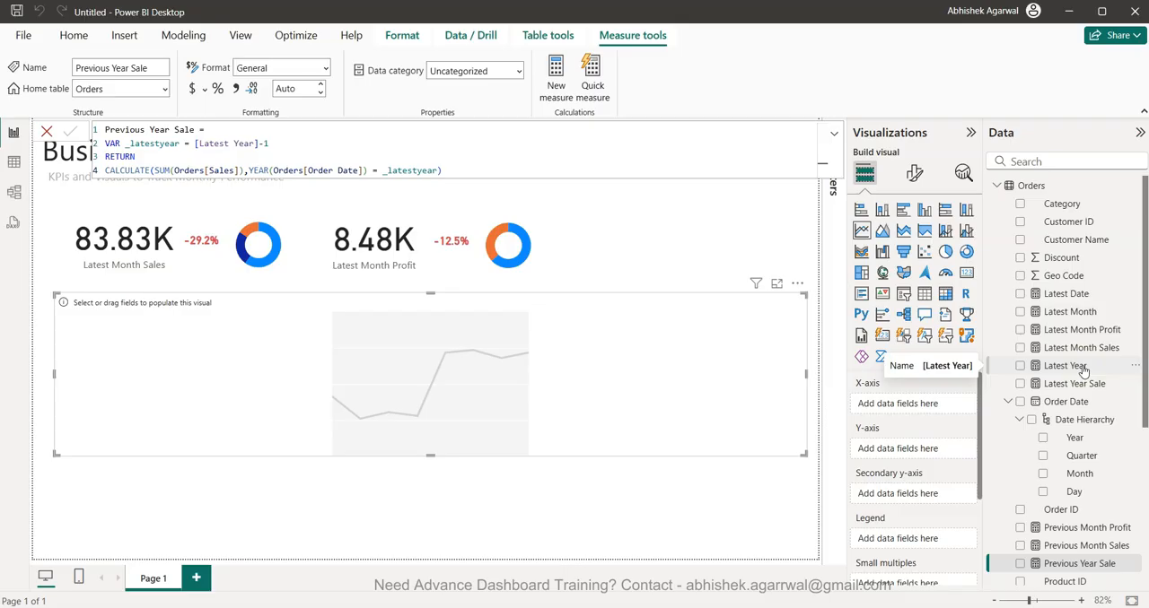
{"action": "left_click_drag", "start_coordinate": [1077, 473], "coordinate": [918, 409]}
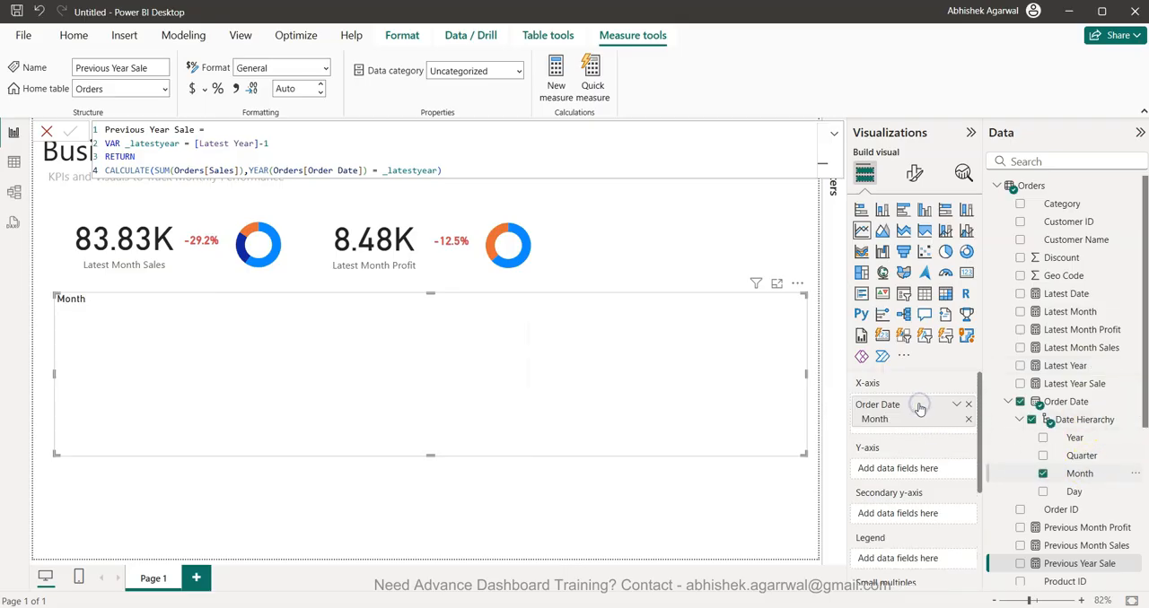
{"action": "left_click_drag", "start_coordinate": [1084, 568], "coordinate": [1093, 510]}
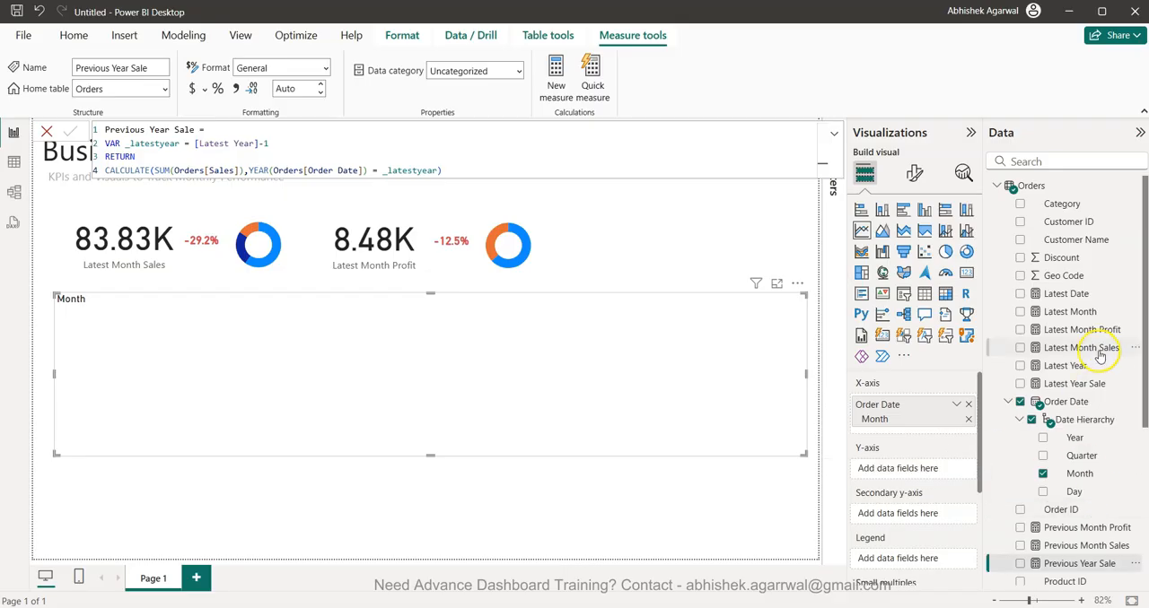
{"action": "left_click_drag", "start_coordinate": [1088, 383], "coordinate": [917, 469]}
{"action": "left_click_drag", "start_coordinate": [1087, 568], "coordinate": [923, 485]}
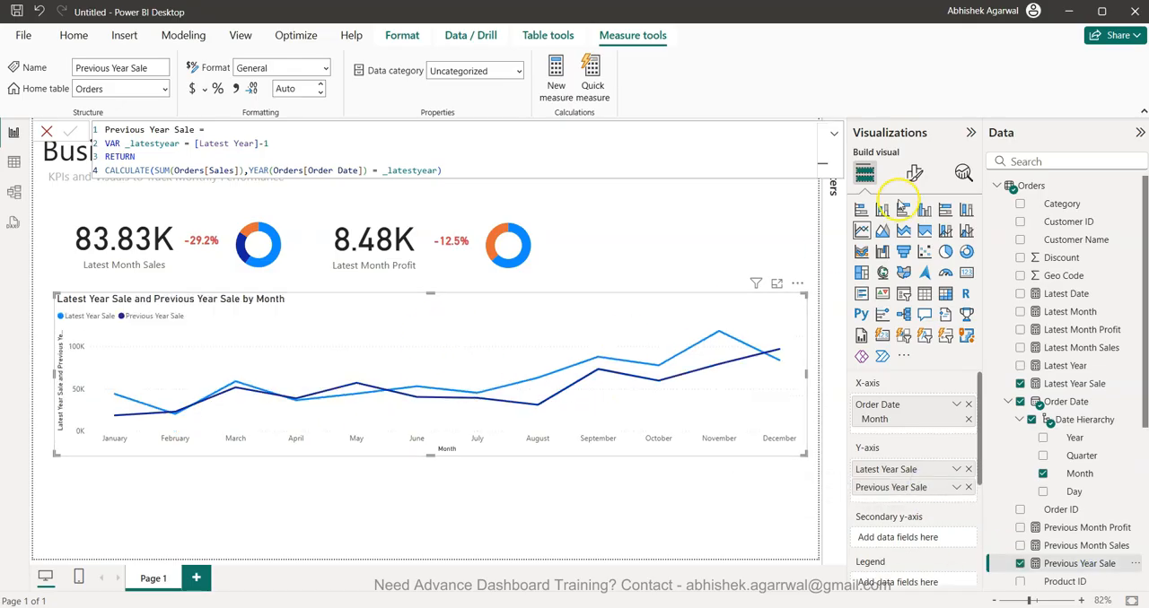
- Open the line chart's Lines formatting and examine the line style and color settings of the Latest Year Sale series
{"action": "left_click", "coordinate": [913, 174]}
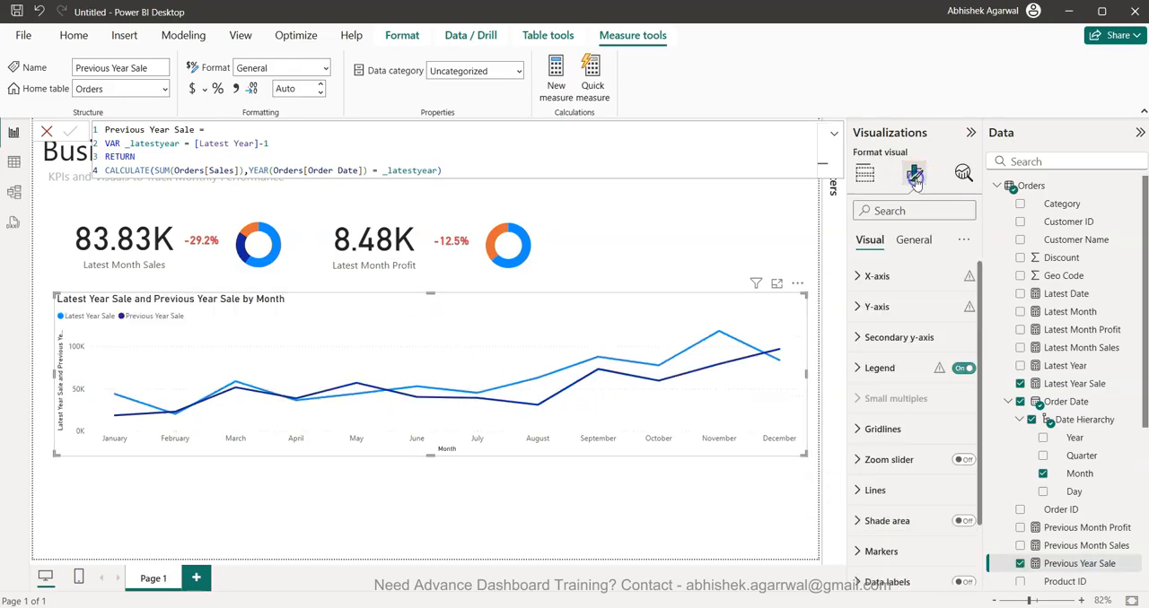
{"action": "left_click", "coordinate": [897, 490]}
{"action": "scroll", "coordinate": [909, 508], "scroll_direction": "down", "scroll_amount": 3}
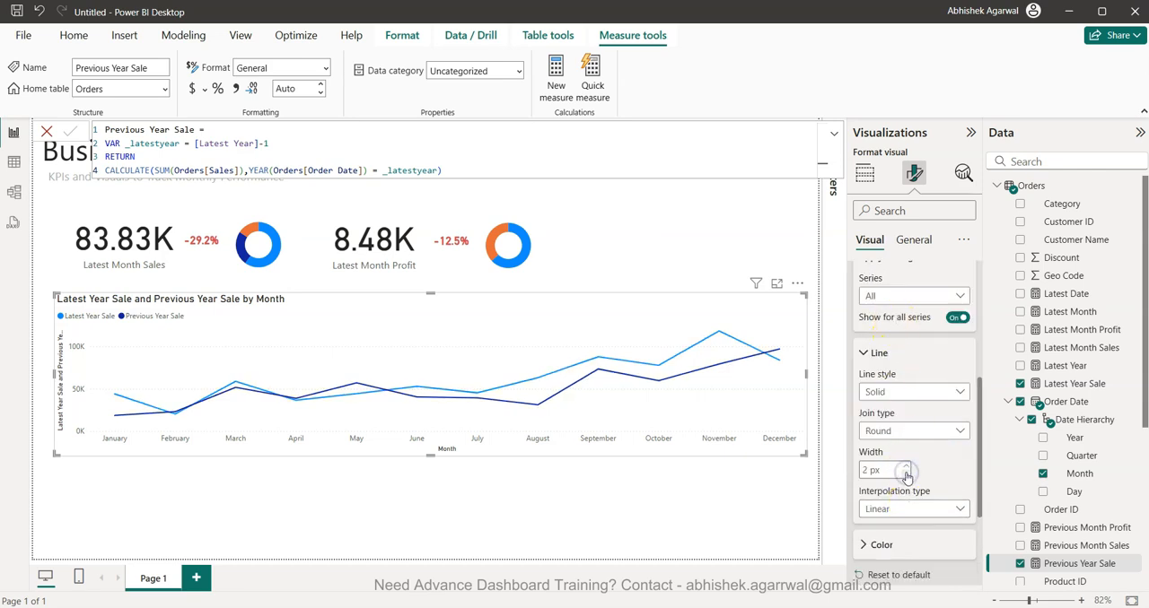
{"action": "left_click", "coordinate": [897, 354]}
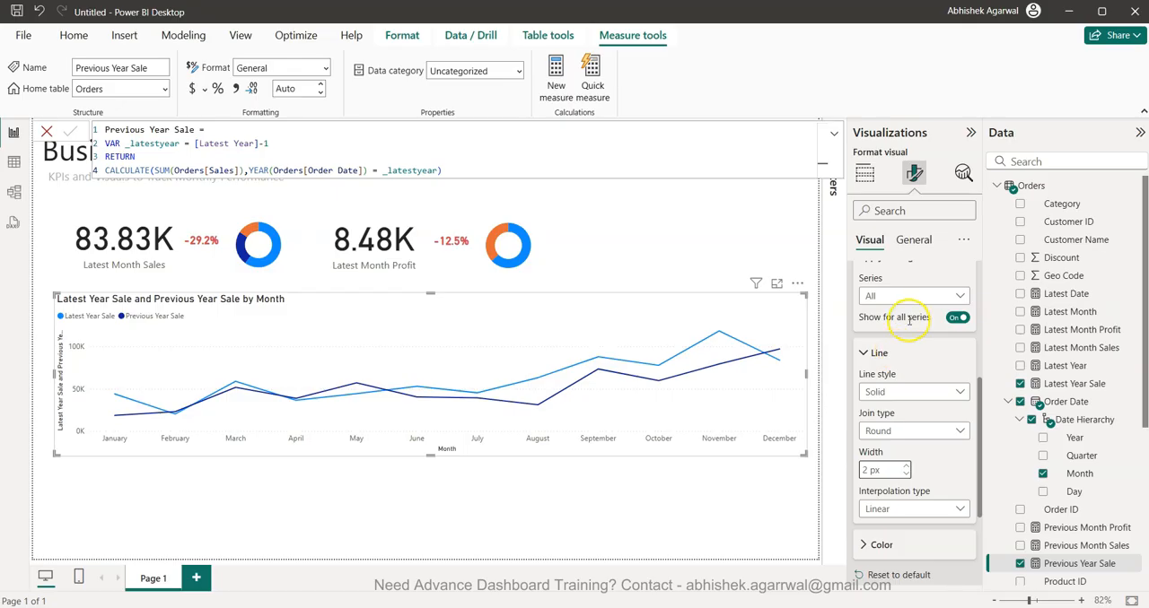
{"action": "scroll", "coordinate": [906, 355], "scroll_direction": "up", "scroll_amount": 4}
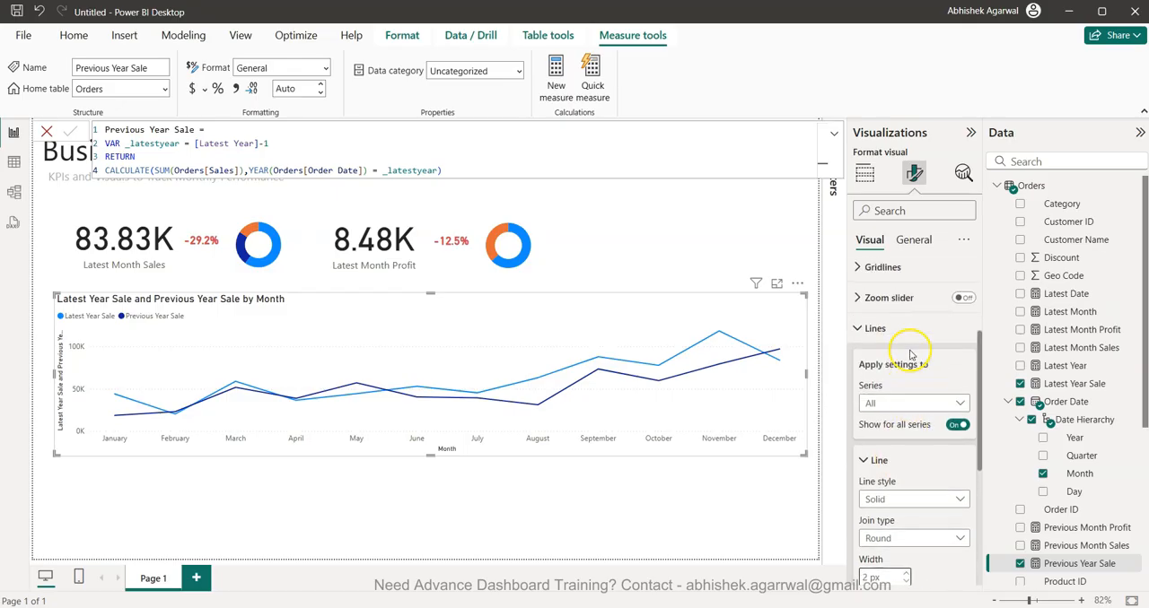
{"action": "scroll", "coordinate": [911, 354], "scroll_direction": "down", "scroll_amount": 3}
{"action": "right_click", "coordinate": [916, 346]}
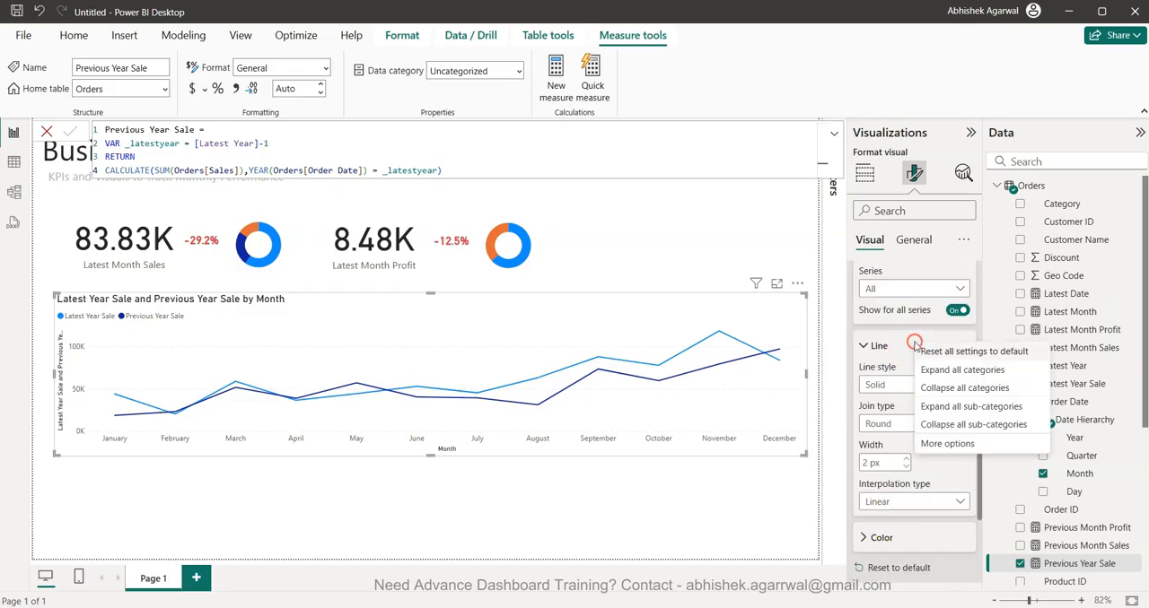
{"action": "left_click", "coordinate": [911, 285]}
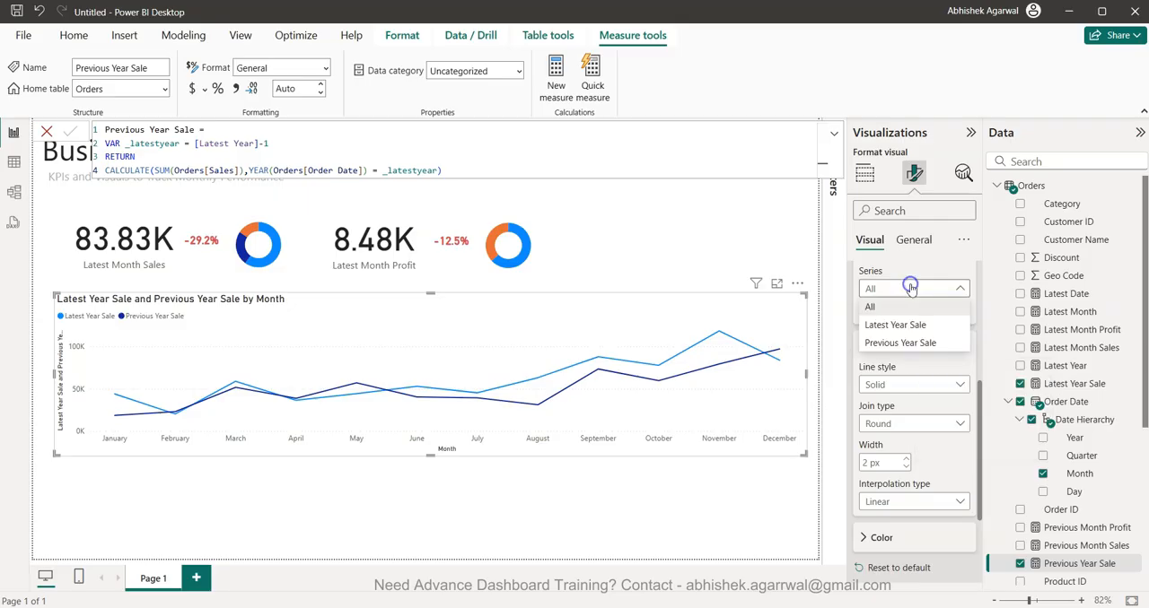
{"action": "left_click", "coordinate": [884, 324]}
{"action": "left_click", "coordinate": [881, 536]}
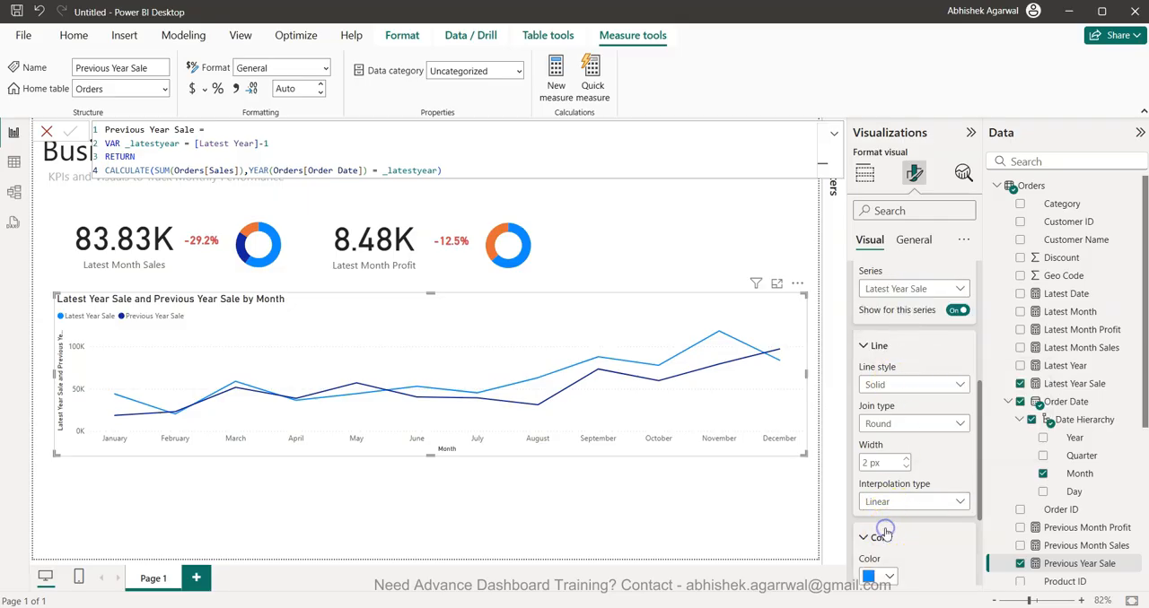
{"action": "scroll", "coordinate": [911, 404], "scroll_direction": "down", "scroll_amount": 3}
{"action": "scroll", "coordinate": [897, 341], "scroll_direction": "up", "scroll_amount": 2}
{"action": "scroll", "coordinate": [896, 296], "scroll_direction": "up", "scroll_amount": 1}
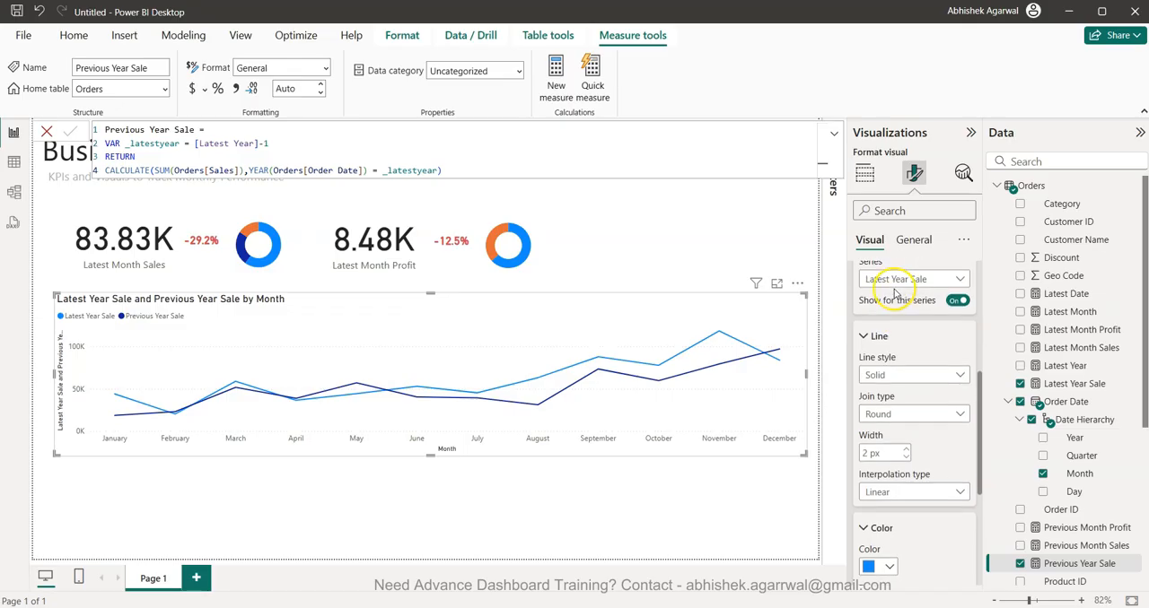
- Set the line color of the Previous Year Sale series to light gray
{"action": "left_click", "coordinate": [898, 281]}
{"action": "left_click", "coordinate": [903, 334]}
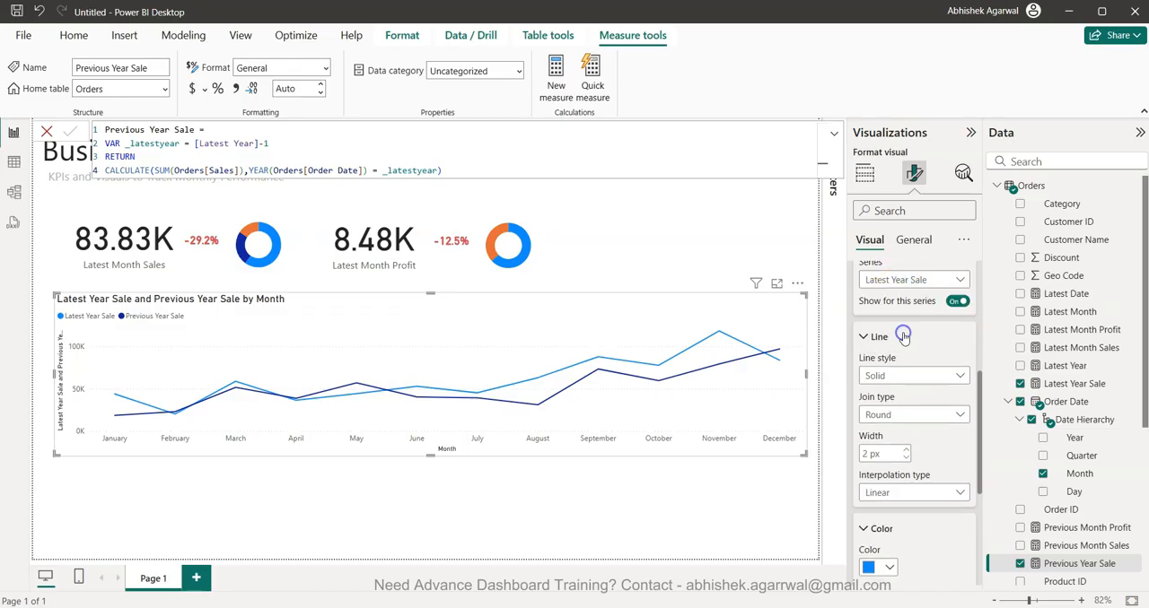
{"action": "scroll", "coordinate": [902, 341], "scroll_direction": "down", "scroll_amount": 3}
{"action": "left_click", "coordinate": [886, 332]}
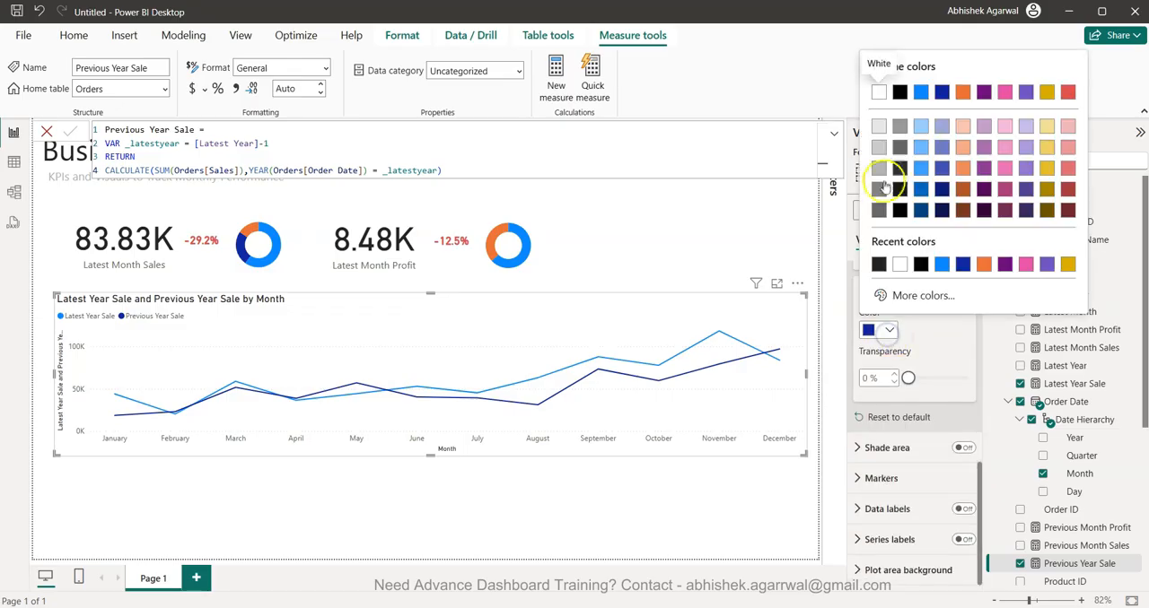
{"action": "left_click", "coordinate": [880, 149]}
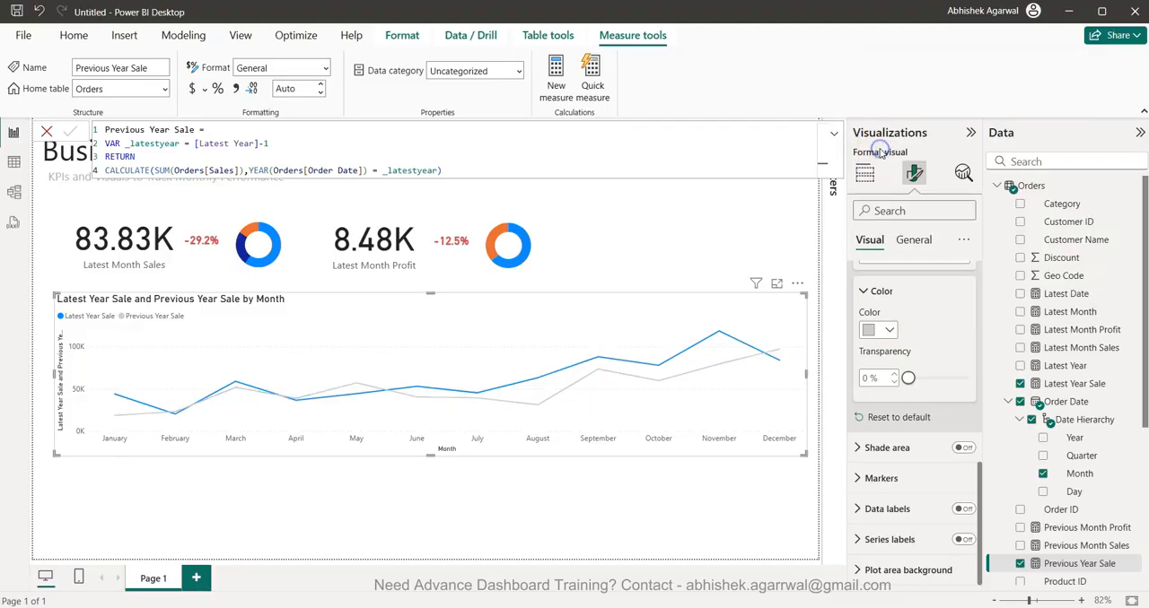
- Turn on the shade area for all series of the line chart and set the area transparency to 80%
{"action": "left_click", "coordinate": [960, 447]}
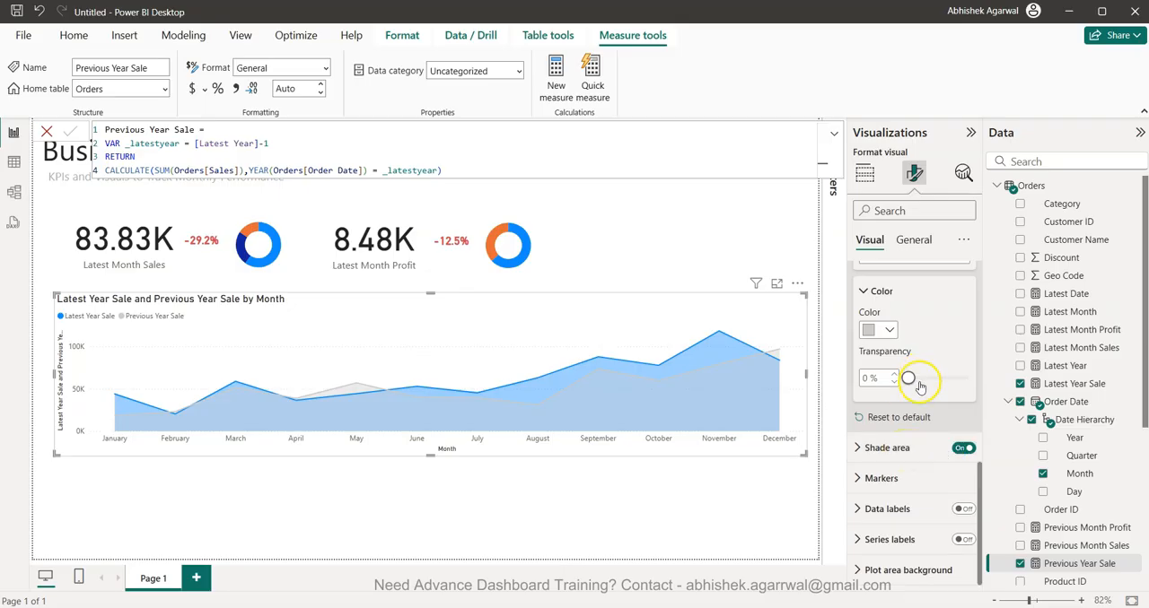
{"action": "left_click", "coordinate": [906, 449]}
{"action": "scroll", "coordinate": [908, 450], "scroll_direction": "down", "scroll_amount": 3}
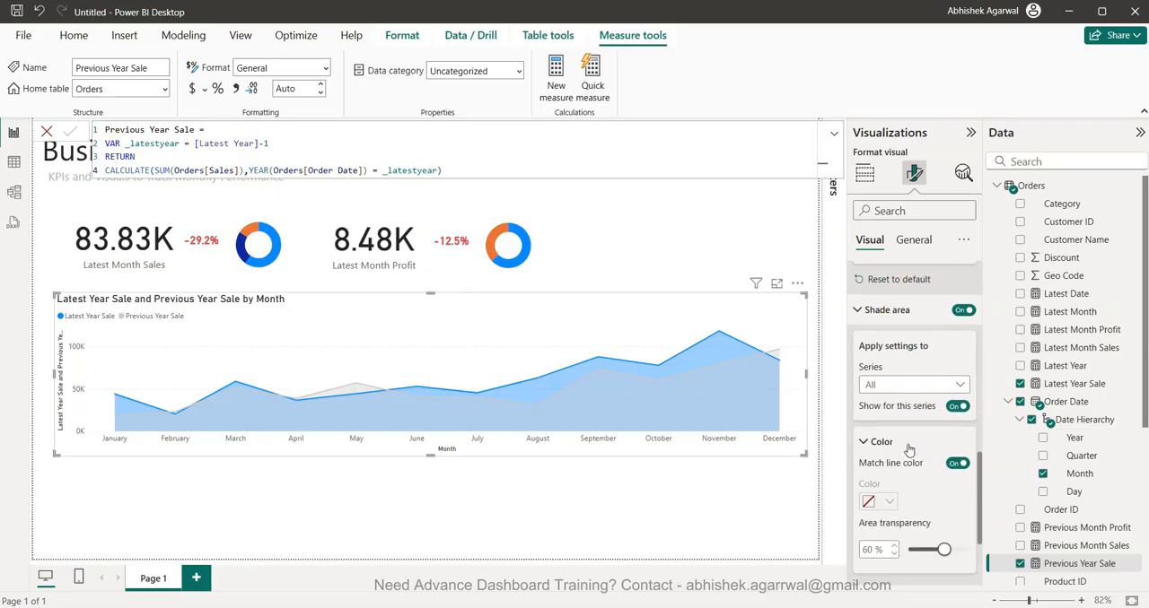
{"action": "scroll", "coordinate": [908, 450], "scroll_direction": "down", "scroll_amount": 1}
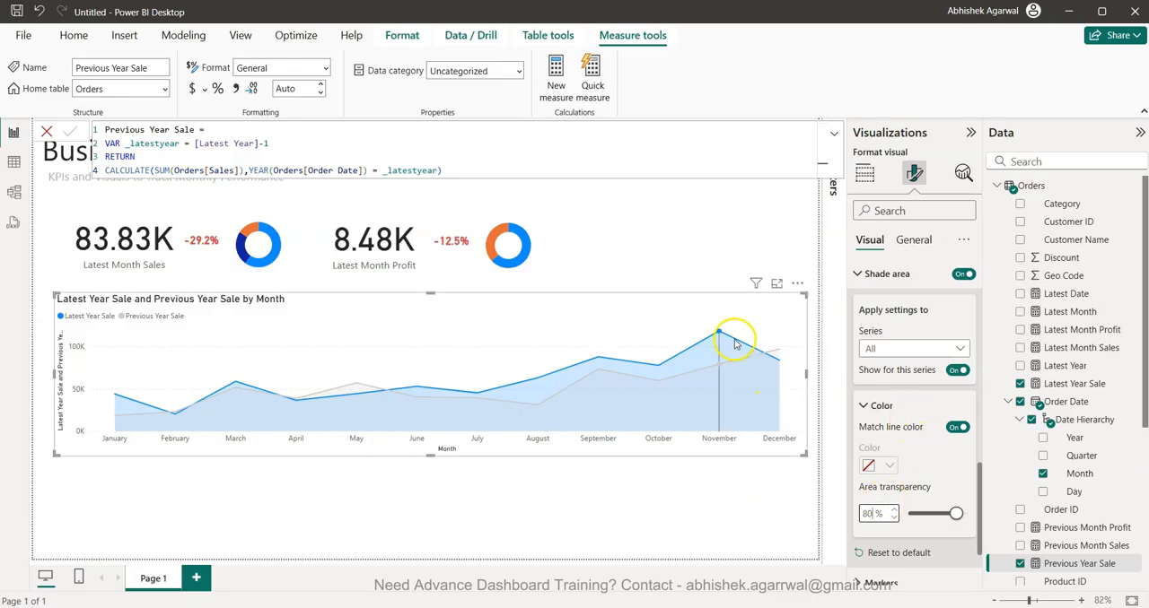
- Set the interpolation type of the Previous Year Sale line to Smooth
{"action": "scroll", "coordinate": [902, 460], "scroll_direction": "up", "scroll_amount": 1}
{"action": "scroll", "coordinate": [902, 461], "scroll_direction": "up", "scroll_amount": 1}
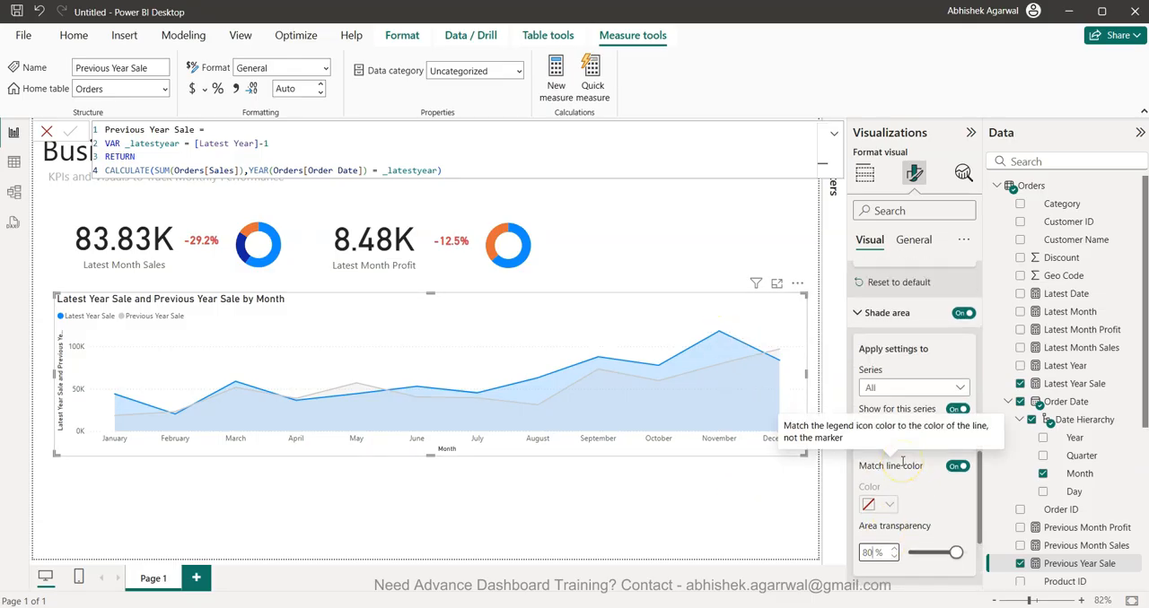
{"action": "scroll", "coordinate": [902, 462], "scroll_direction": "up", "scroll_amount": 15}
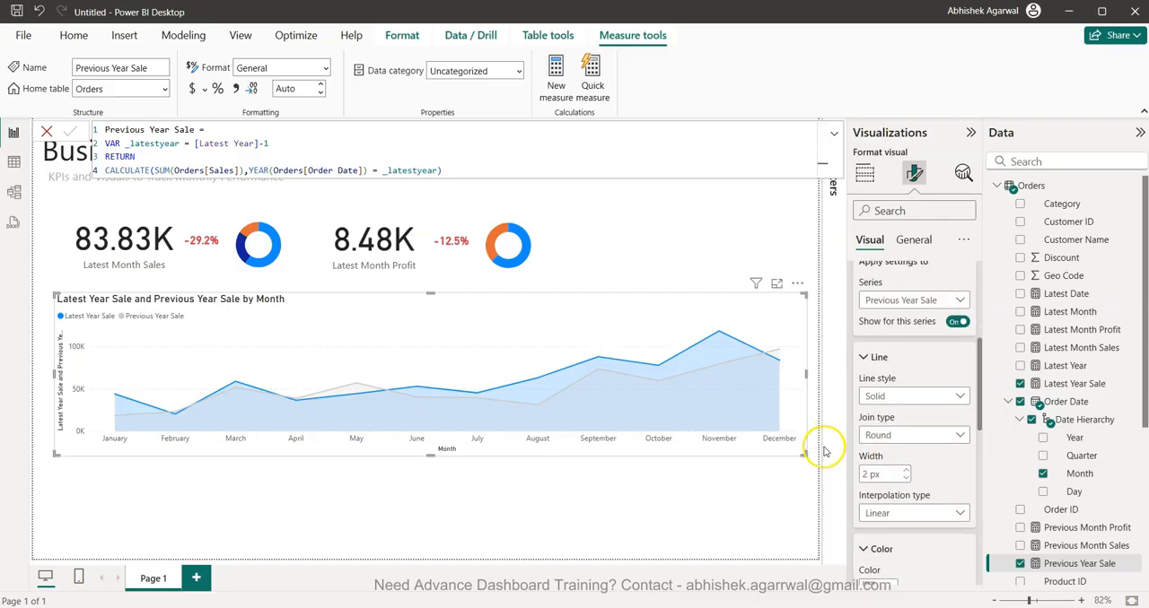
{"action": "scroll", "coordinate": [904, 379], "scroll_direction": "up", "scroll_amount": 6}
{"action": "scroll", "coordinate": [904, 379], "scroll_direction": "down", "scroll_amount": 4}
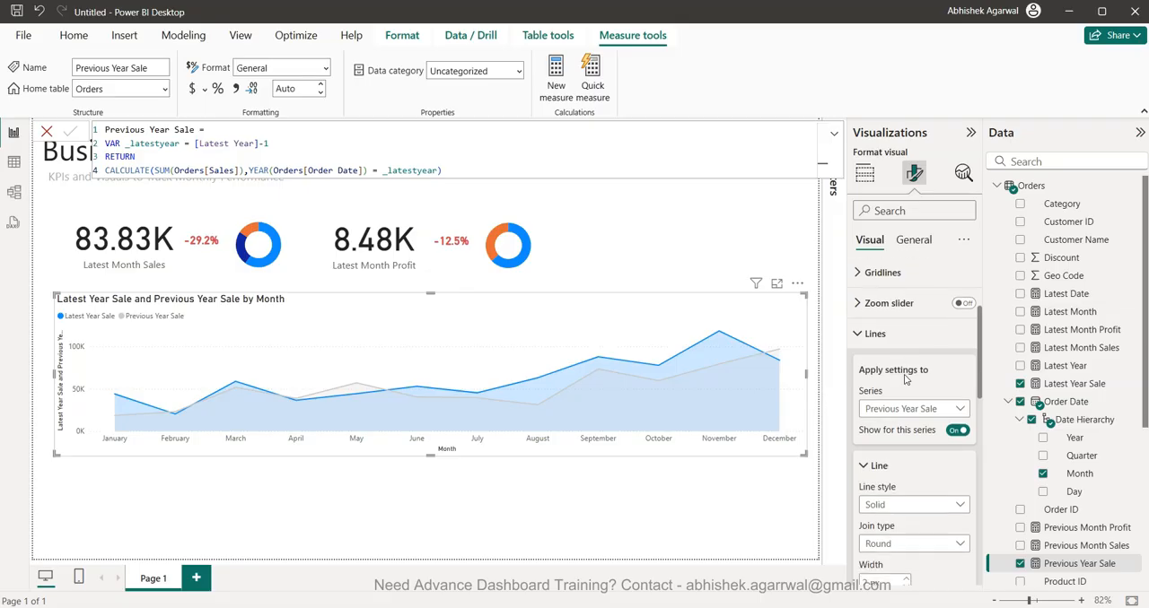
{"action": "scroll", "coordinate": [904, 378], "scroll_direction": "down", "scroll_amount": 3}
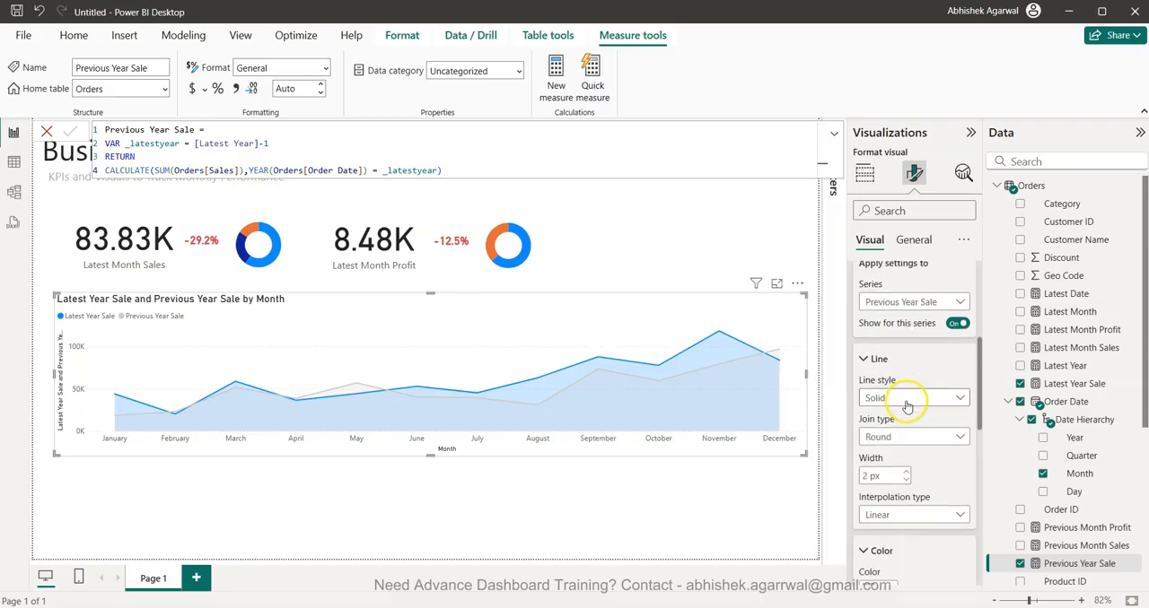
{"action": "left_click", "coordinate": [906, 404]}
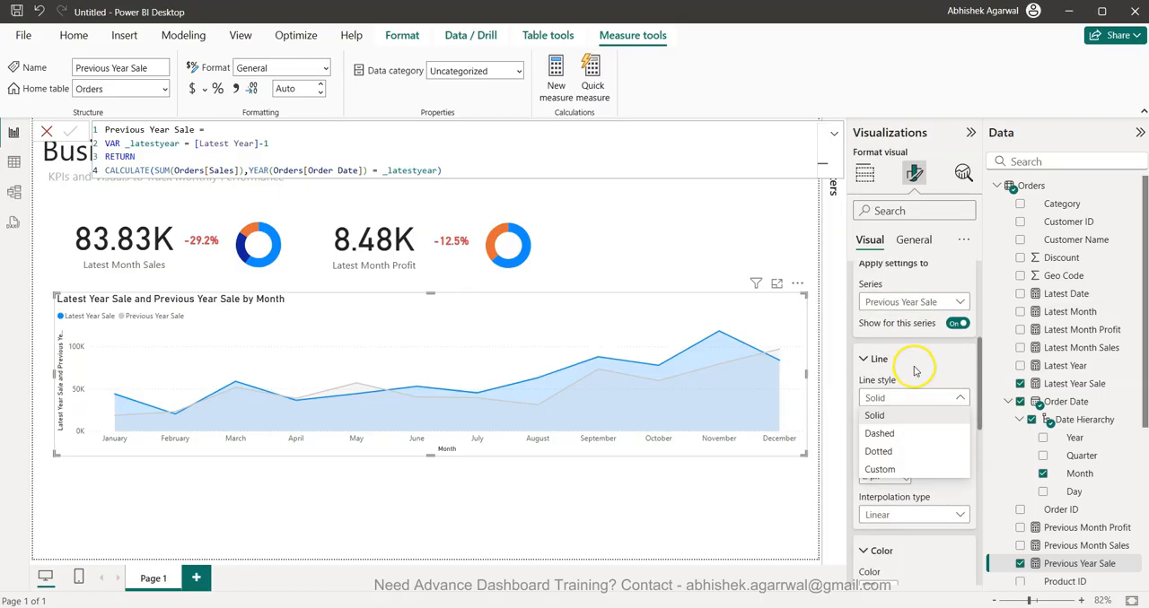
{"action": "left_click", "coordinate": [915, 368]}
{"action": "scroll", "coordinate": [895, 463], "scroll_direction": "down", "scroll_amount": 3}
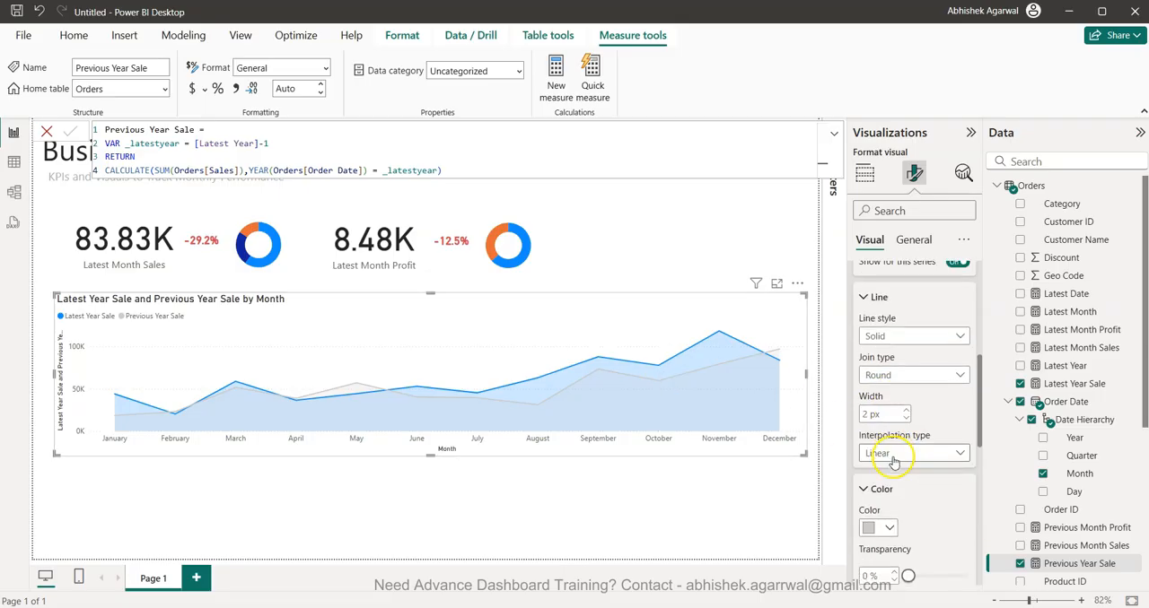
{"action": "left_click", "coordinate": [887, 454]}
{"action": "left_click", "coordinate": [915, 489]}
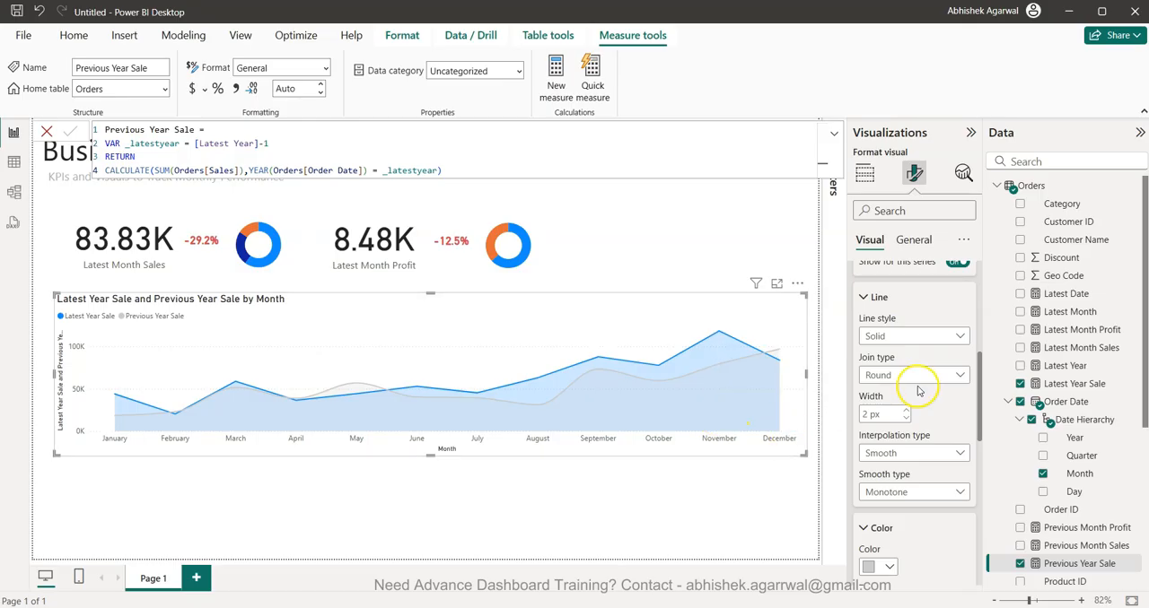
- Set the interpolation type of the Latest Year Sale series to Smooth in the line chart's Lines formatting
{"action": "scroll", "coordinate": [915, 386], "scroll_direction": "up", "scroll_amount": 3}
{"action": "left_click", "coordinate": [920, 344]}
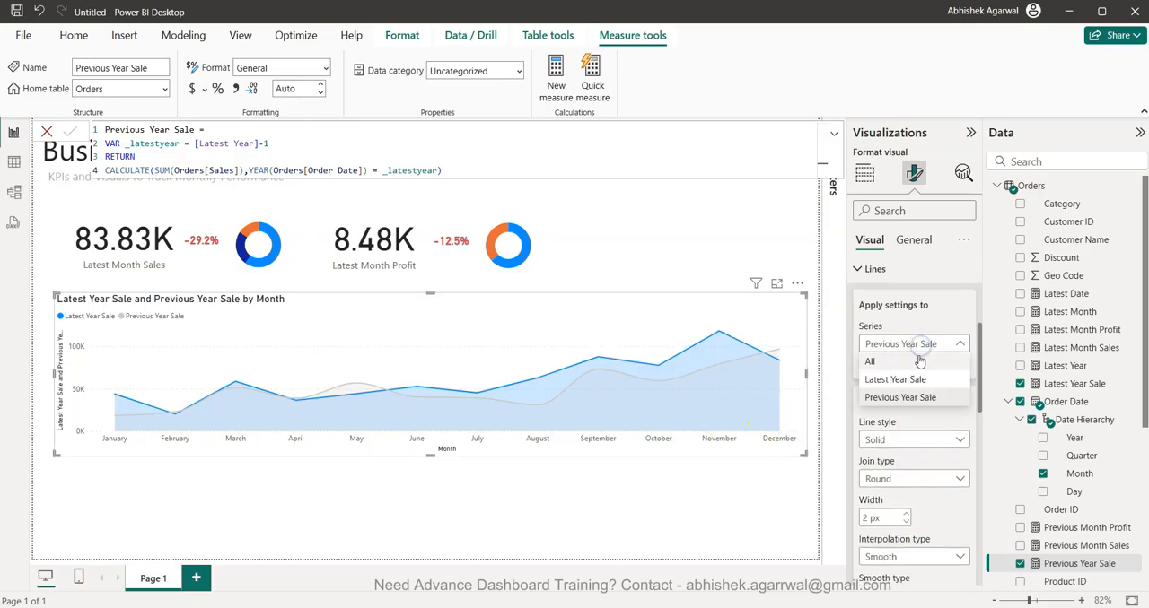
{"action": "left_click", "coordinate": [924, 378]}
{"action": "scroll", "coordinate": [919, 378], "scroll_direction": "down", "scroll_amount": 4}
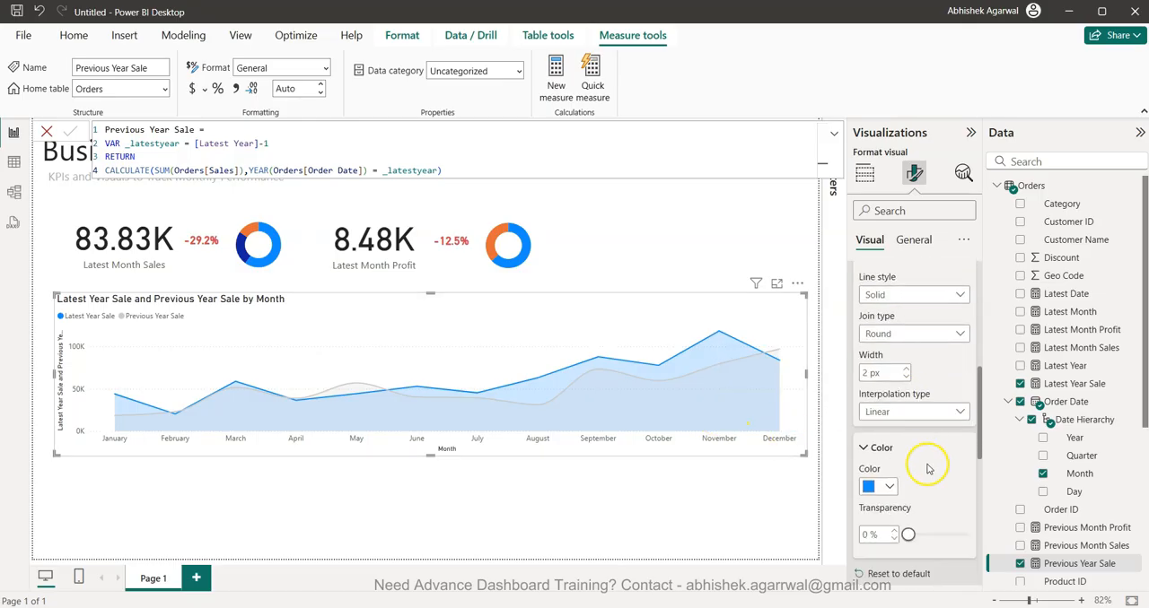
{"action": "left_click", "coordinate": [921, 411]}
{"action": "left_click", "coordinate": [923, 449]}
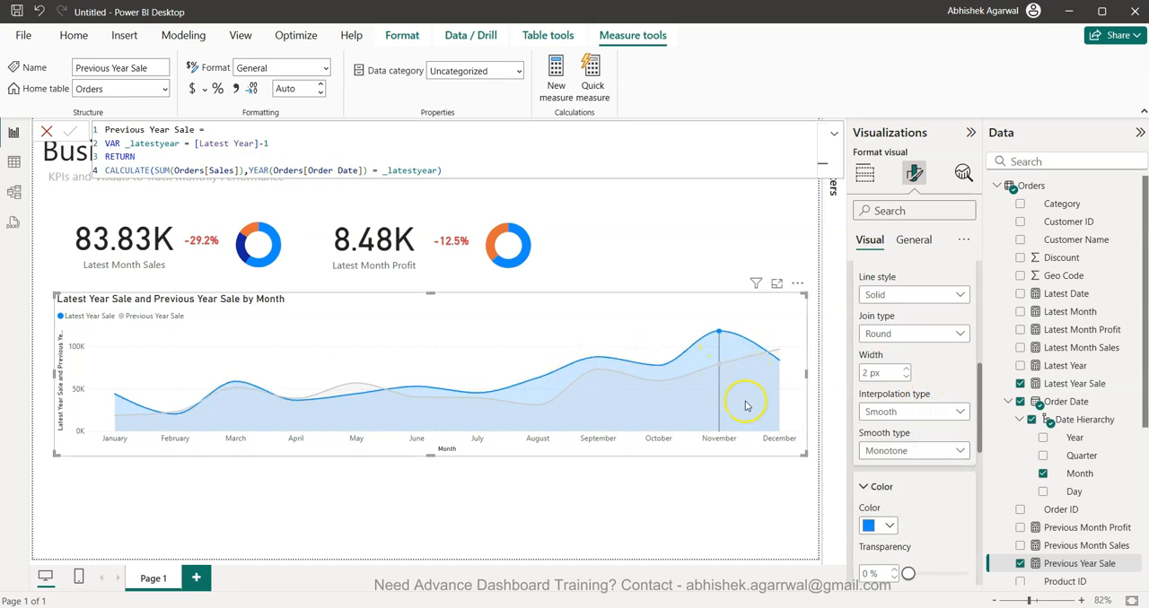
{"action": "mouse_move", "coordinate": [745, 407]}
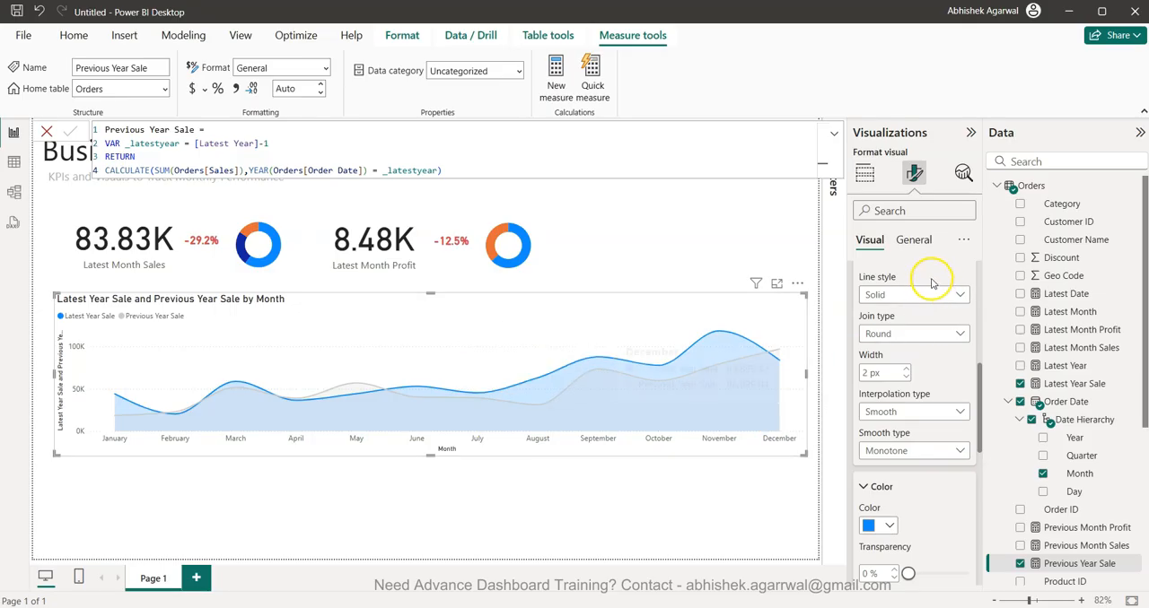
- Turn off the Y-axis title of the line chart
{"action": "scroll", "coordinate": [913, 334], "scroll_direction": "up", "scroll_amount": 5}
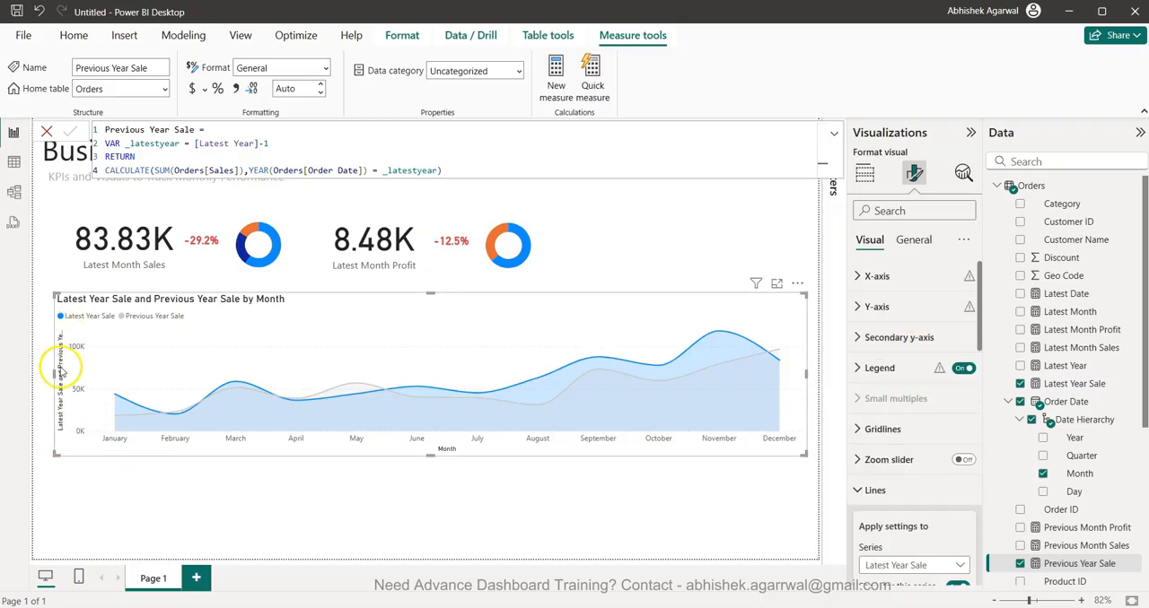
{"action": "left_click", "coordinate": [893, 306]}
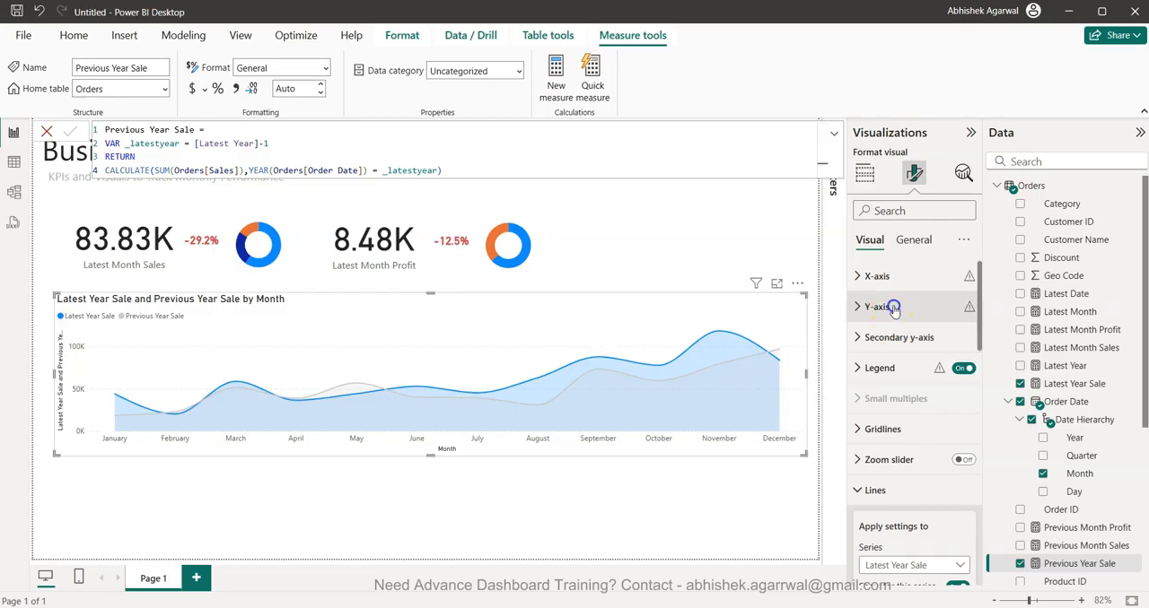
{"action": "left_click", "coordinate": [957, 534]}
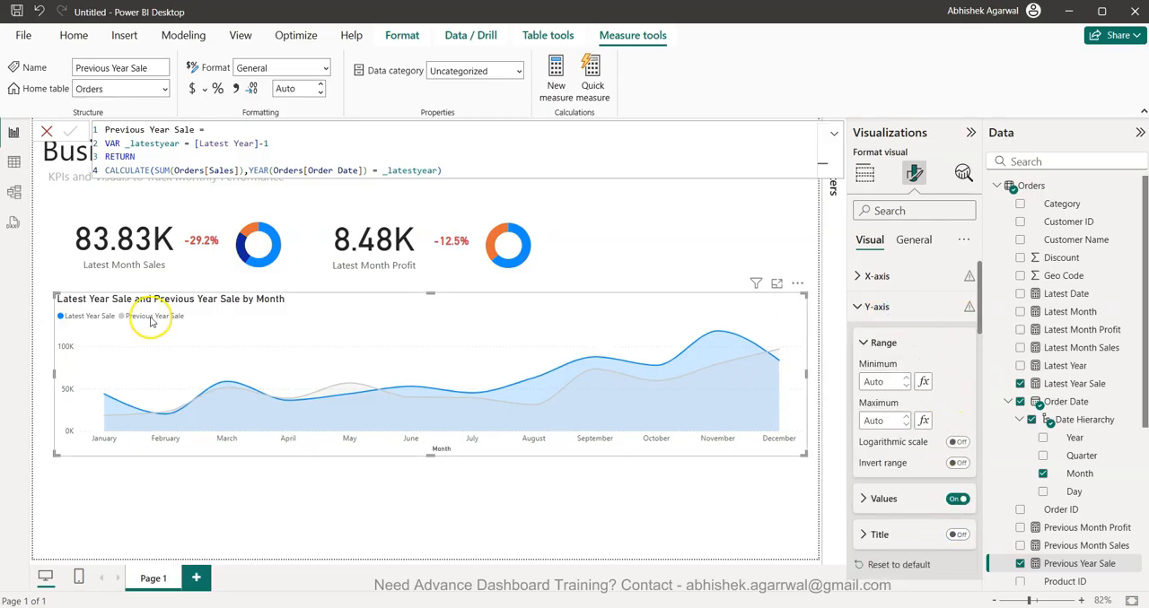
{"action": "left_click", "coordinate": [880, 307]}
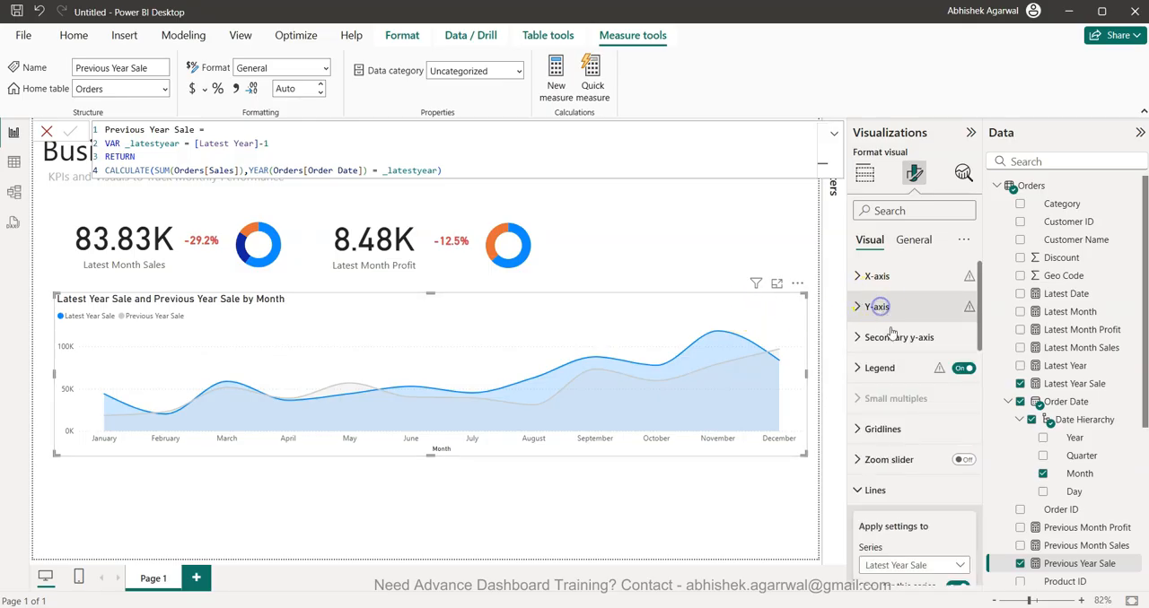
- Set the line chart's legend position to Top center
{"action": "left_click", "coordinate": [926, 368]}
{"action": "left_click", "coordinate": [921, 445]}
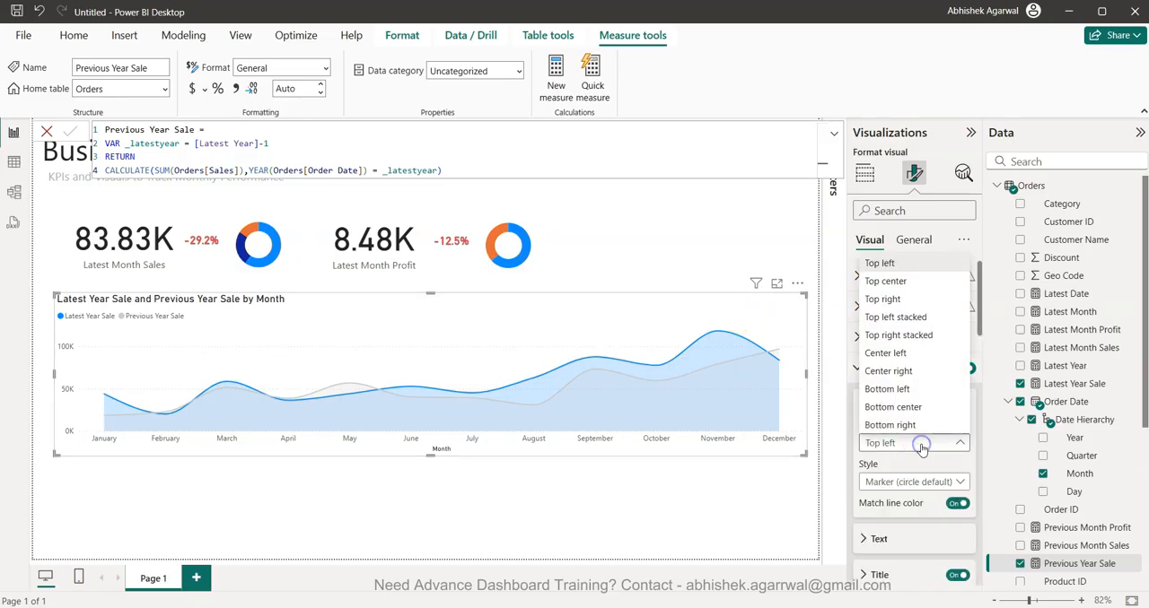
{"action": "left_click", "coordinate": [922, 280]}
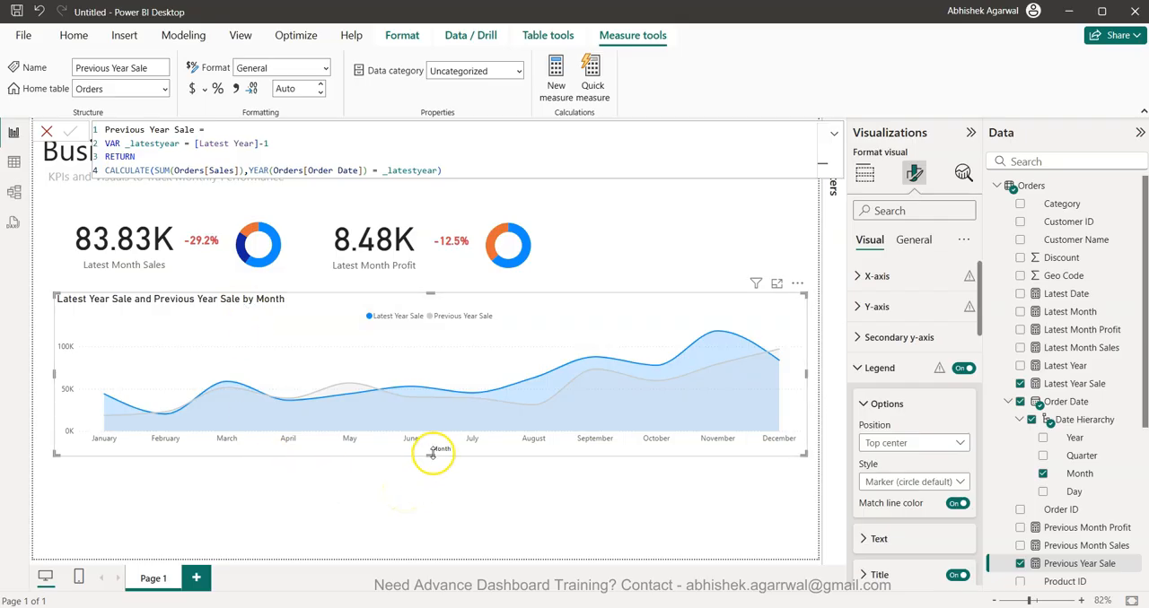
- Turn off the X-axis title of the line chart
{"action": "left_click", "coordinate": [931, 283]}
{"action": "left_click", "coordinate": [954, 530]}
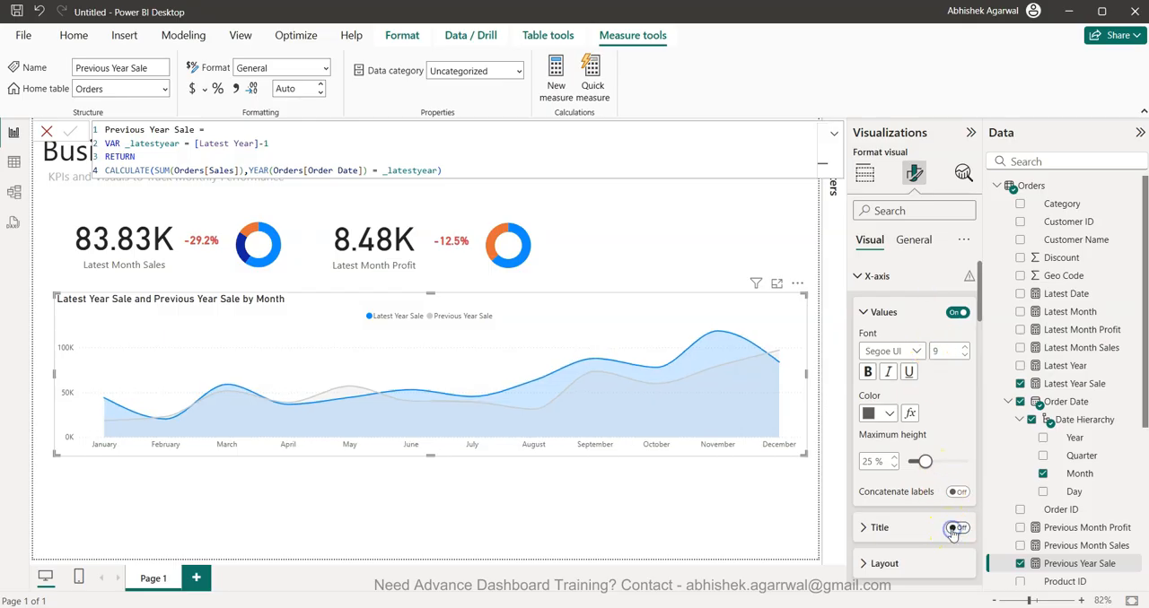
{"action": "left_click", "coordinate": [860, 284]}
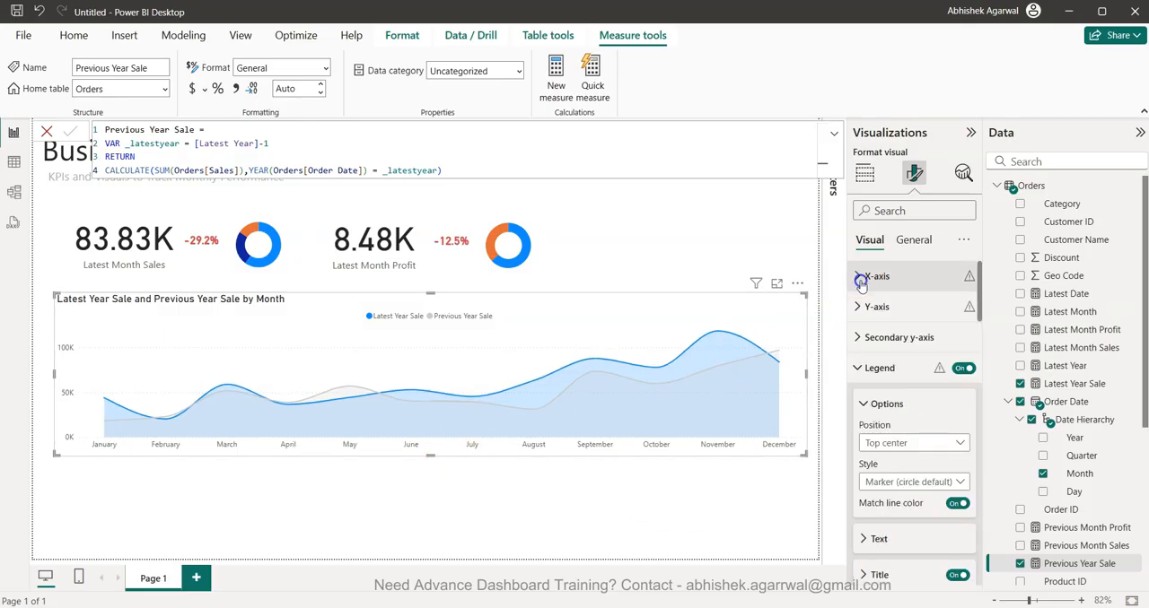
- Add a clustered bar chart below the line chart with Latest Month Sales on its X-axis
{"action": "left_click", "coordinate": [521, 499]}
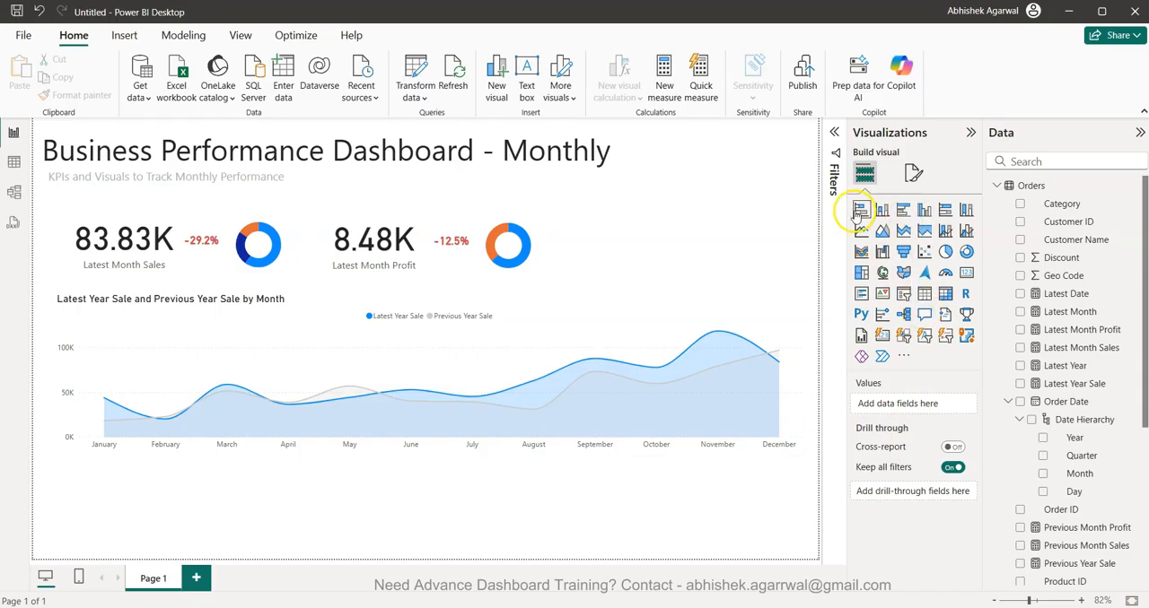
{"action": "left_click", "coordinate": [901, 211]}
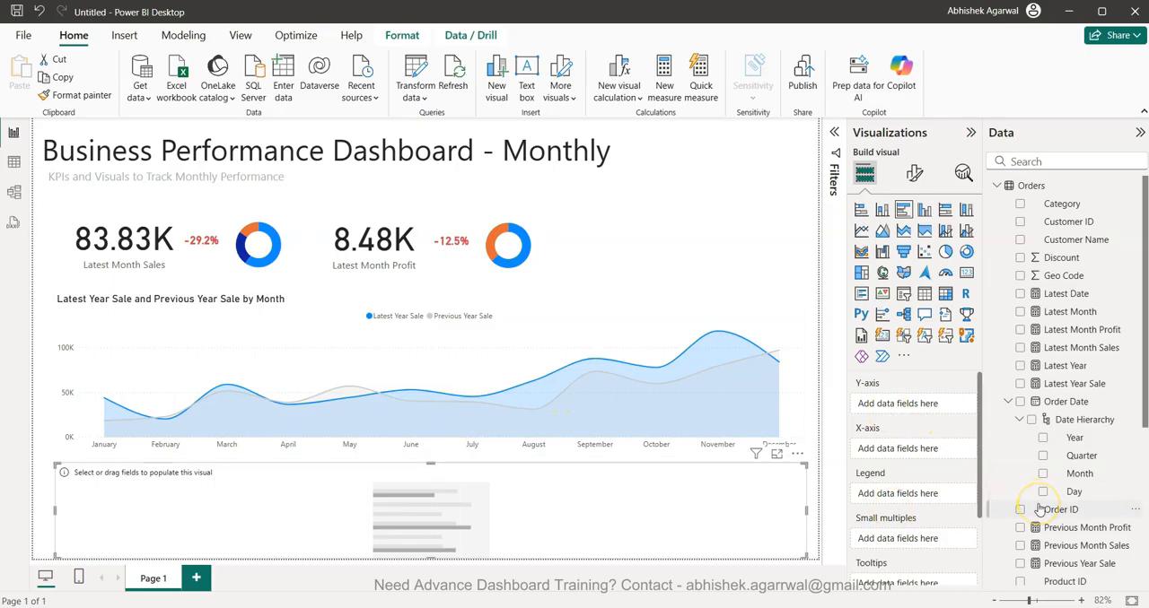
{"action": "scroll", "coordinate": [1066, 519], "scroll_direction": "down", "scroll_amount": 3}
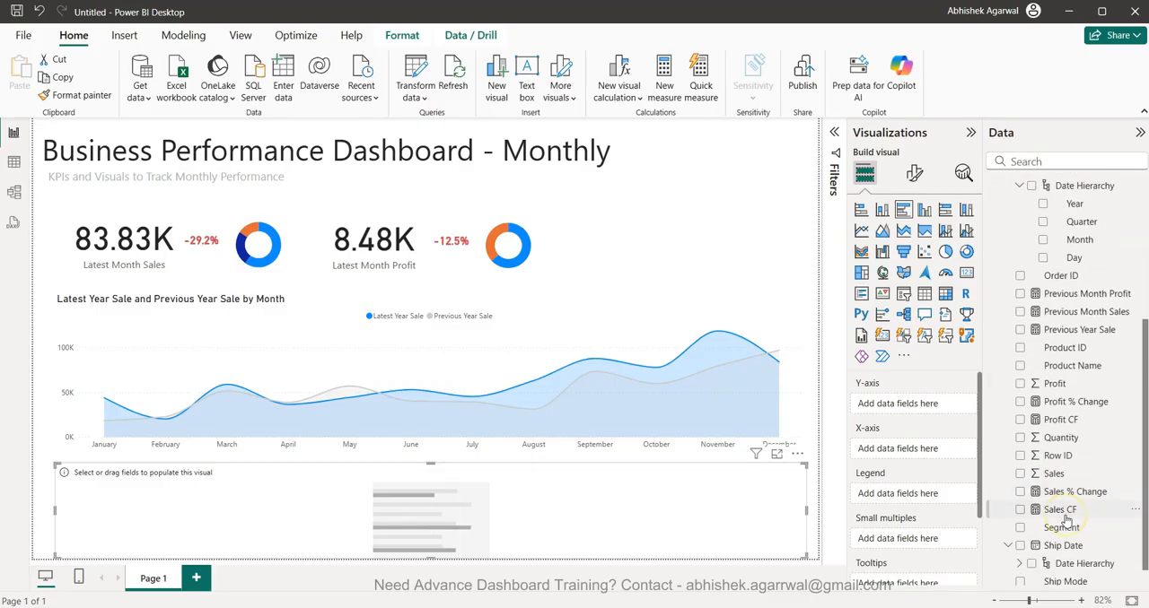
{"action": "scroll", "coordinate": [1071, 461], "scroll_direction": "up", "scroll_amount": 3}
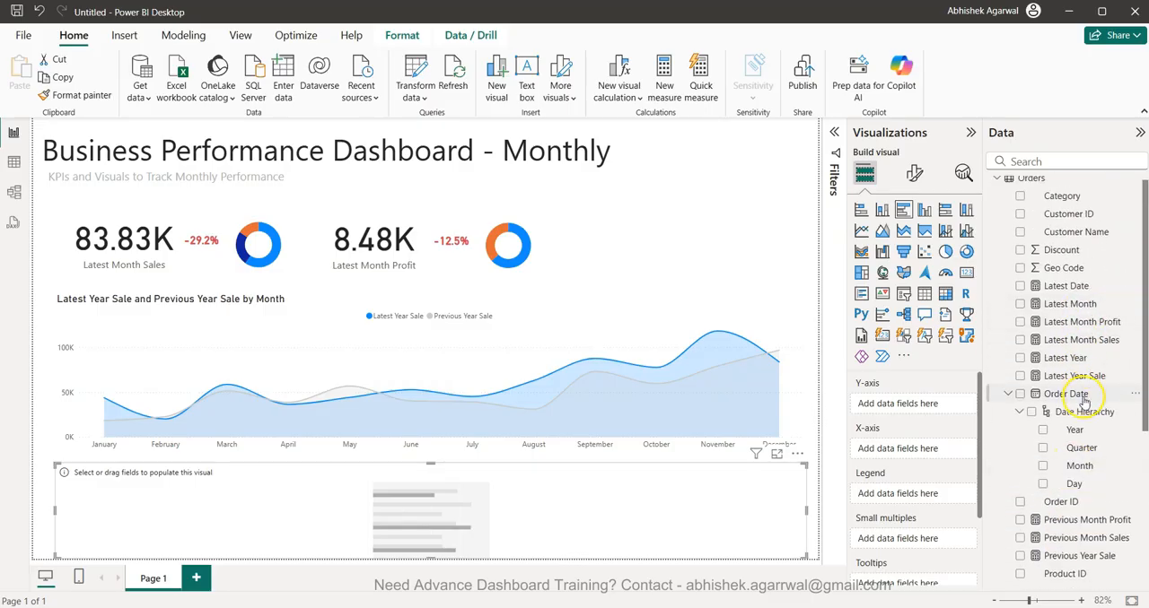
{"action": "left_click_drag", "start_coordinate": [1091, 346], "coordinate": [919, 410]}
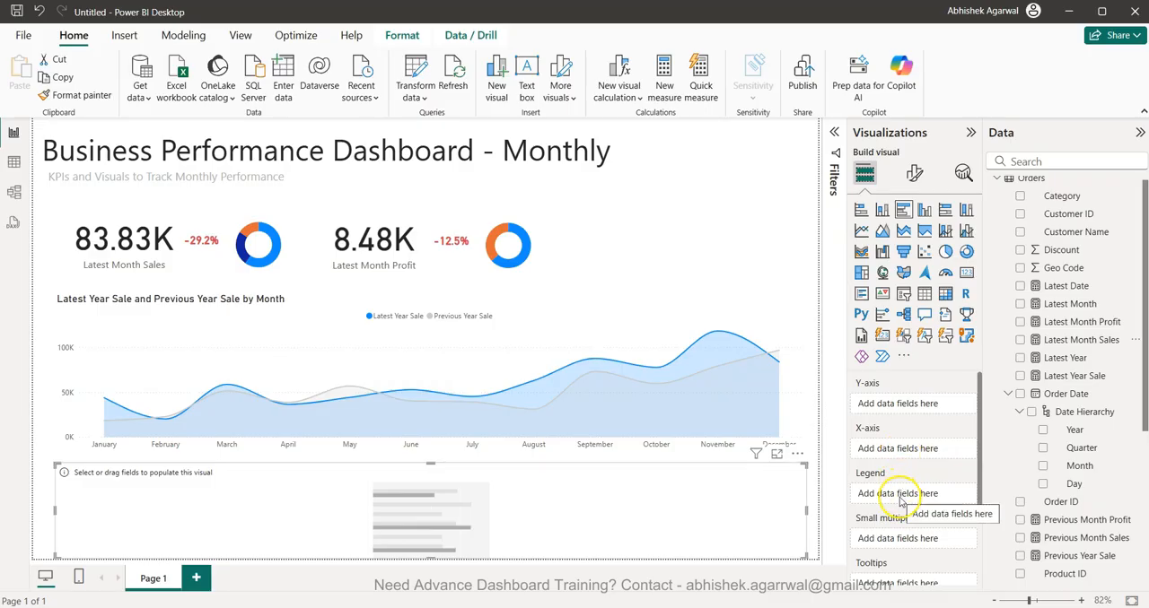
{"action": "scroll", "coordinate": [899, 502], "scroll_direction": "down", "scroll_amount": 3}
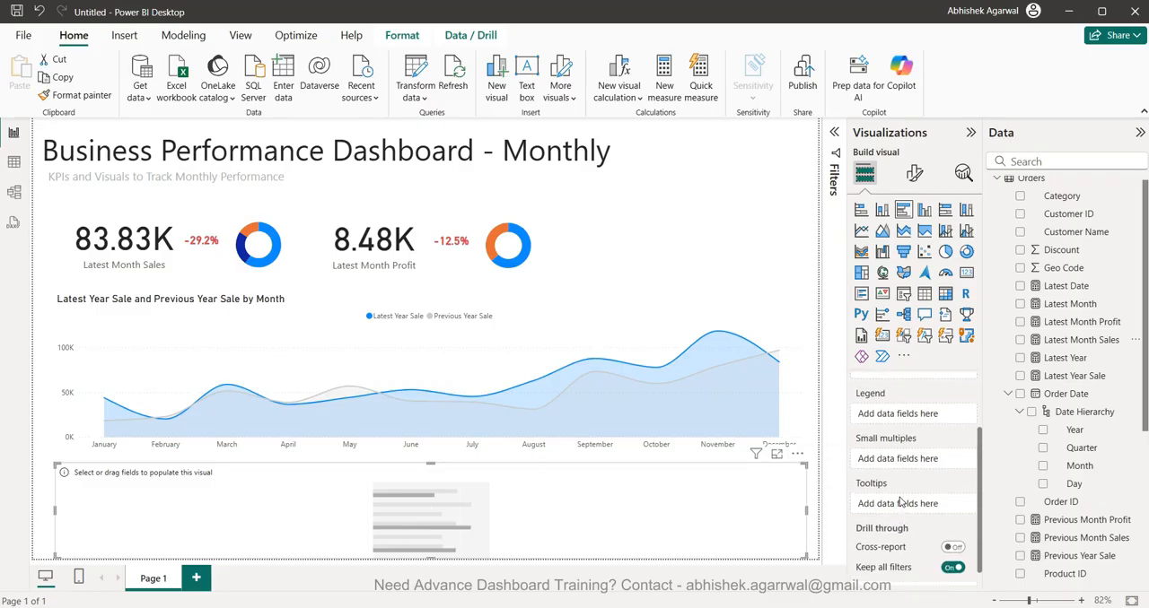
{"action": "scroll", "coordinate": [900, 503], "scroll_direction": "up", "scroll_amount": 3}
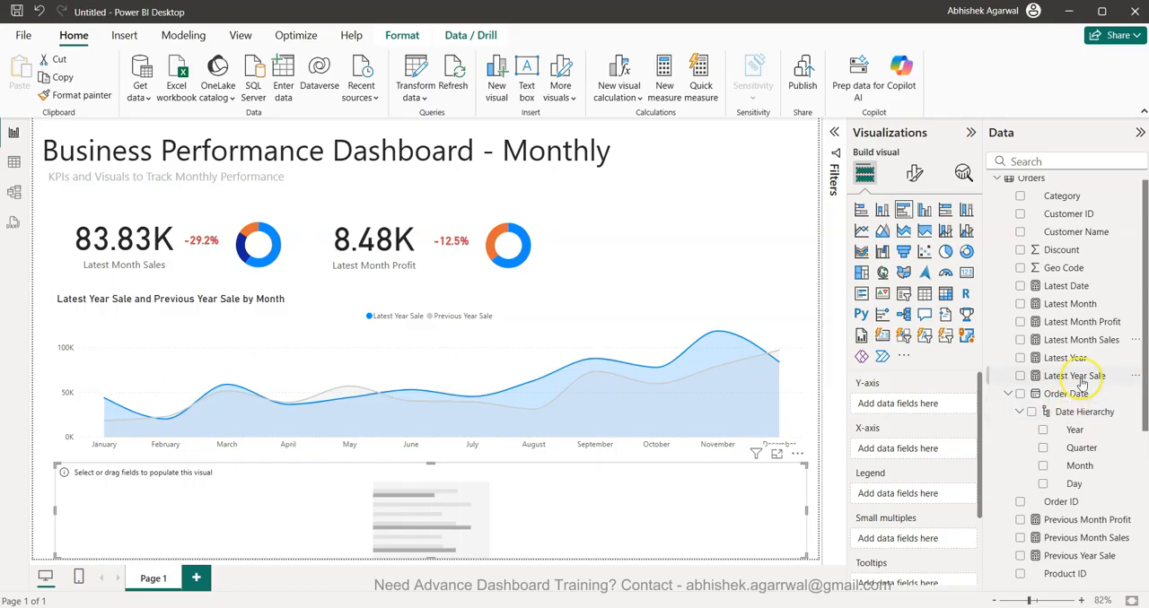
{"action": "left_click", "coordinate": [1020, 341]}
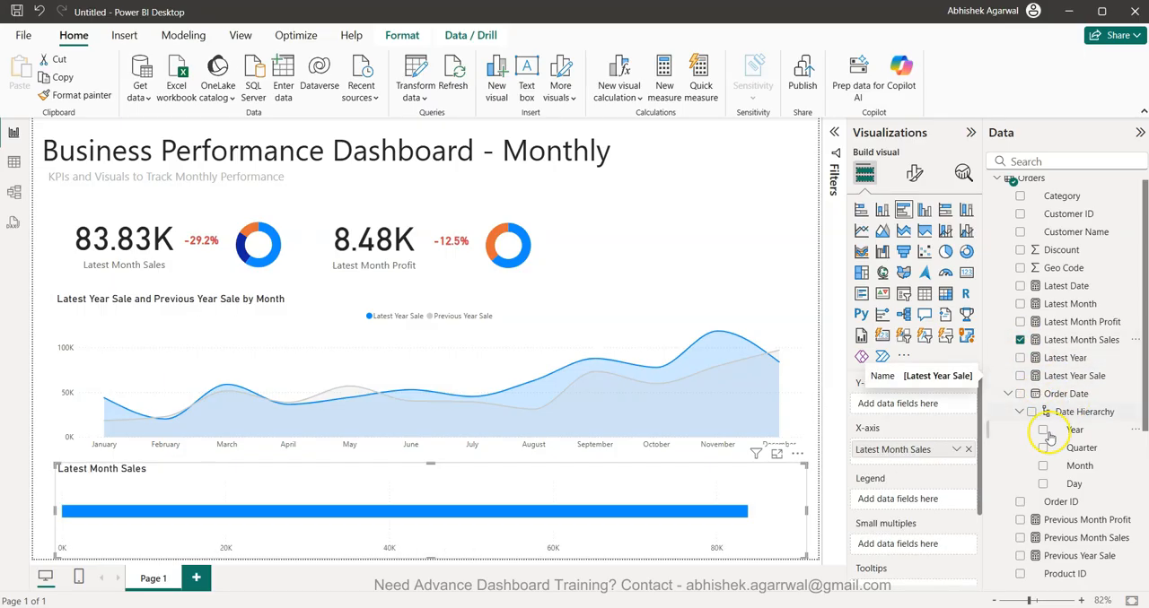
- Add Segment to the Y-axis of the Latest Month Sales bar chart
{"action": "scroll", "coordinate": [1052, 454], "scroll_direction": "down", "scroll_amount": 1}
{"action": "scroll", "coordinate": [1051, 454], "scroll_direction": "up", "scroll_amount": 1}
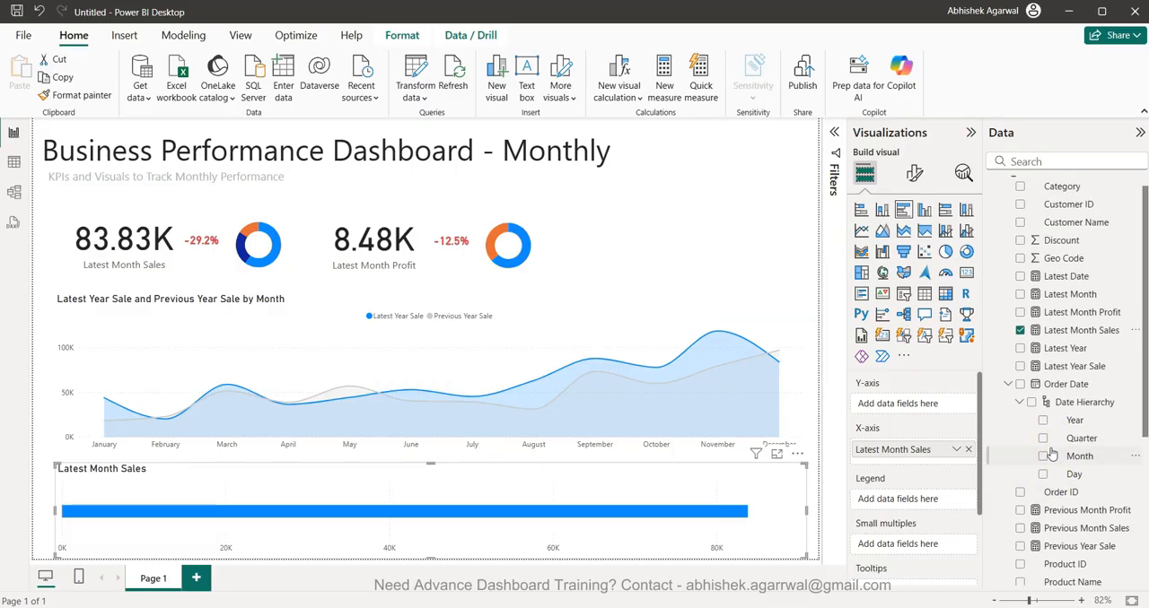
{"action": "scroll", "coordinate": [1052, 454], "scroll_direction": "up", "scroll_amount": 1}
{"action": "scroll", "coordinate": [1051, 450], "scroll_direction": "down", "scroll_amount": 5}
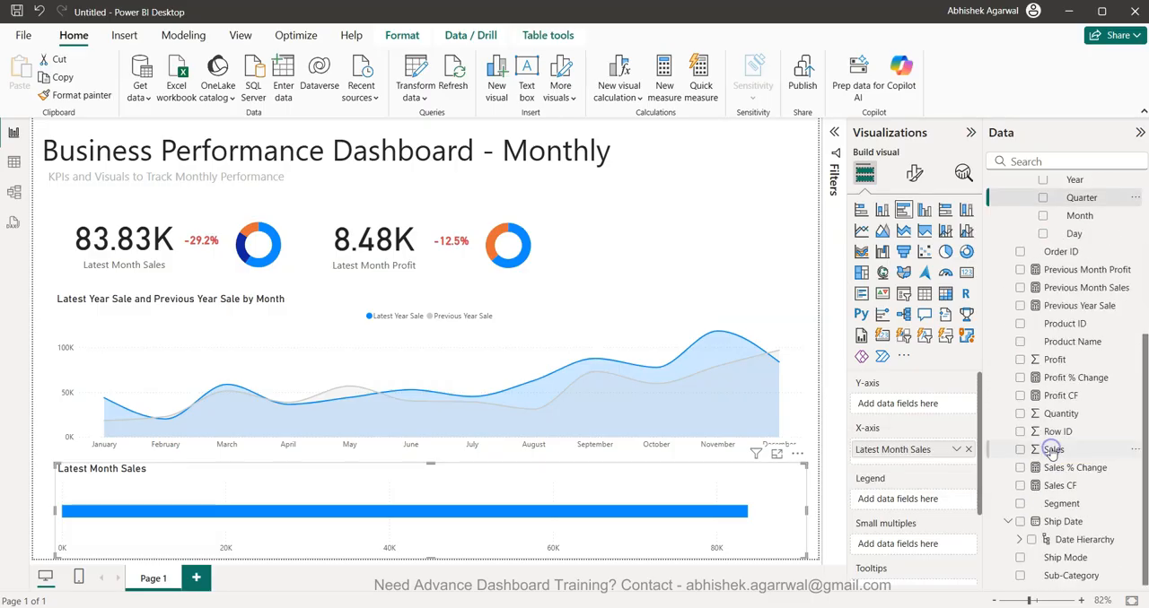
{"action": "left_click", "coordinate": [1020, 502]}
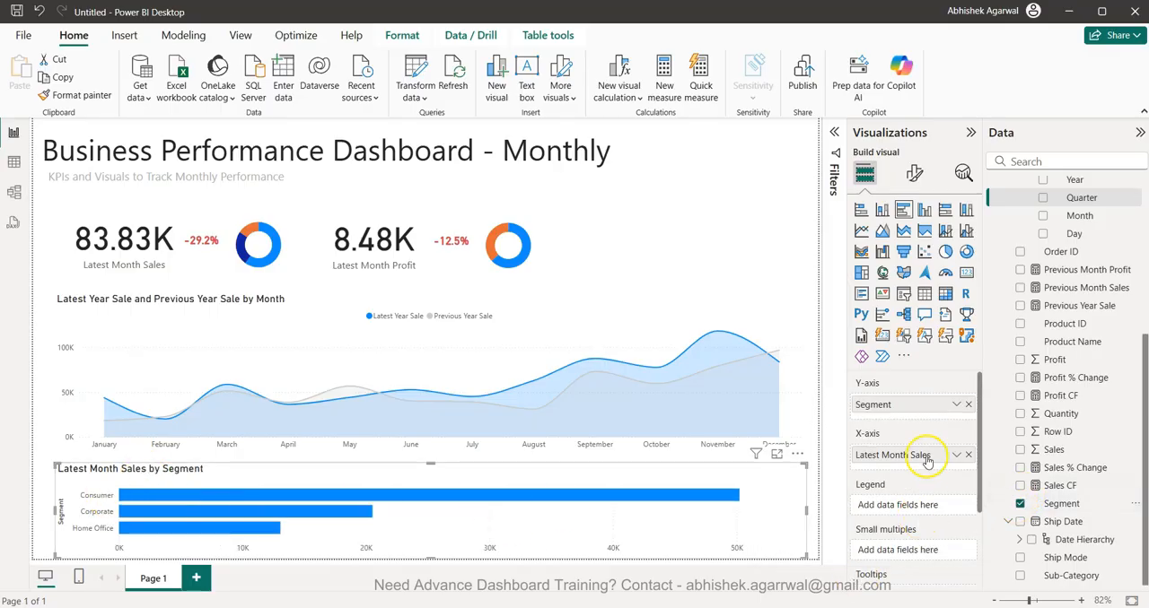
- Split the bar chart into small multiples by Ship Mode, laid out in 1 row and 4 columns
{"action": "scroll", "coordinate": [928, 453], "scroll_direction": "down", "scroll_amount": 2}
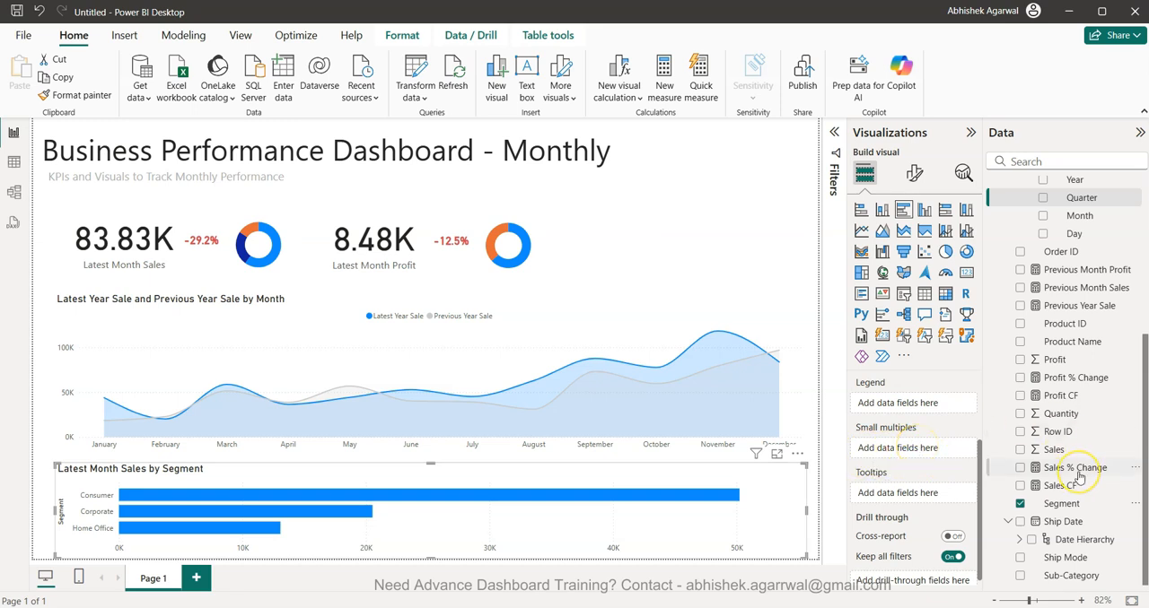
{"action": "left_click_drag", "start_coordinate": [1074, 557], "coordinate": [903, 447]}
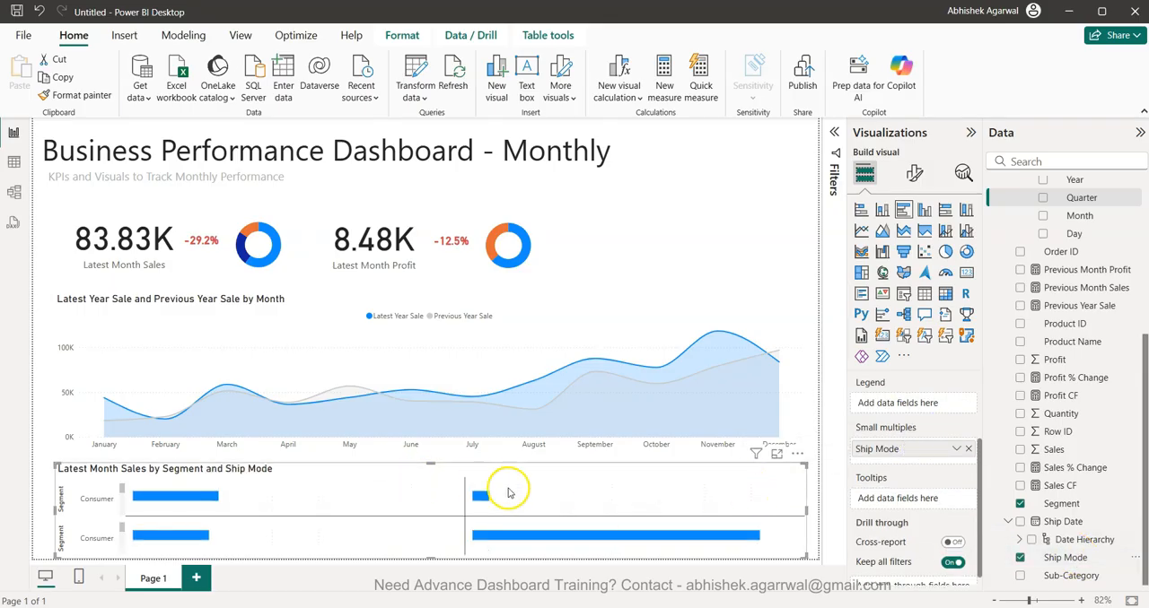
{"action": "left_click", "coordinate": [916, 177]}
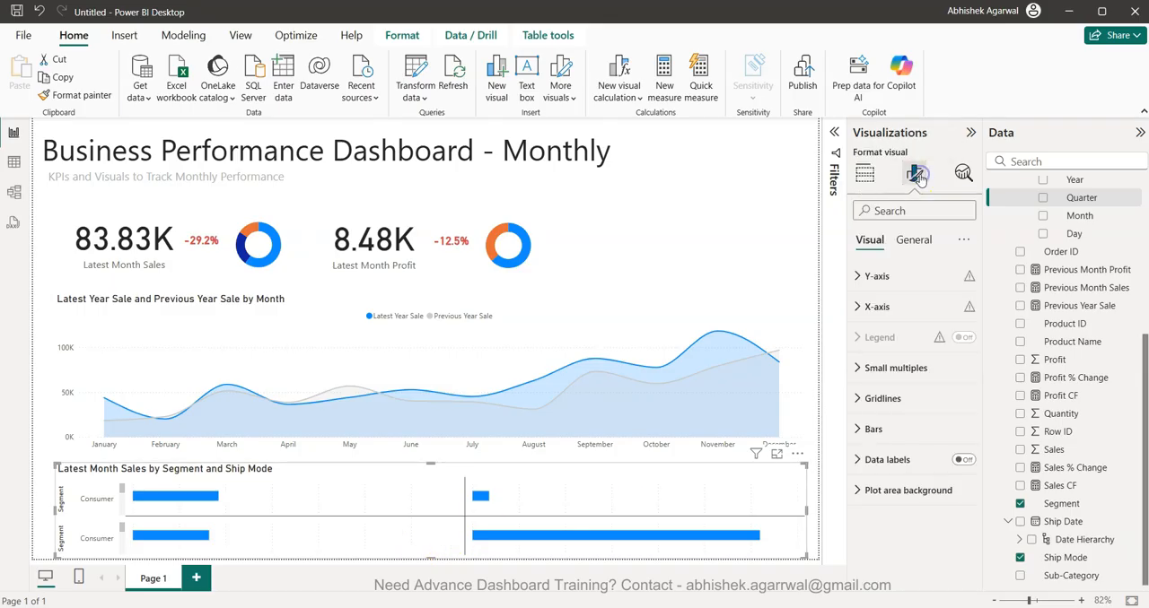
{"action": "left_click", "coordinate": [900, 367]}
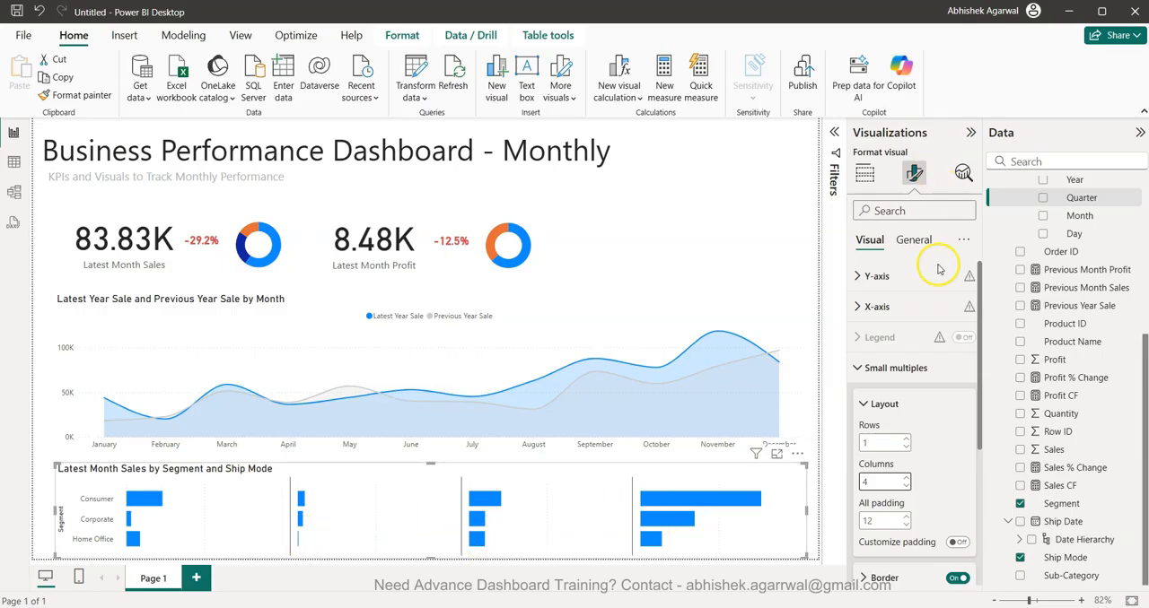
{"action": "scroll", "coordinate": [928, 445], "scroll_direction": "down", "scroll_amount": 3}
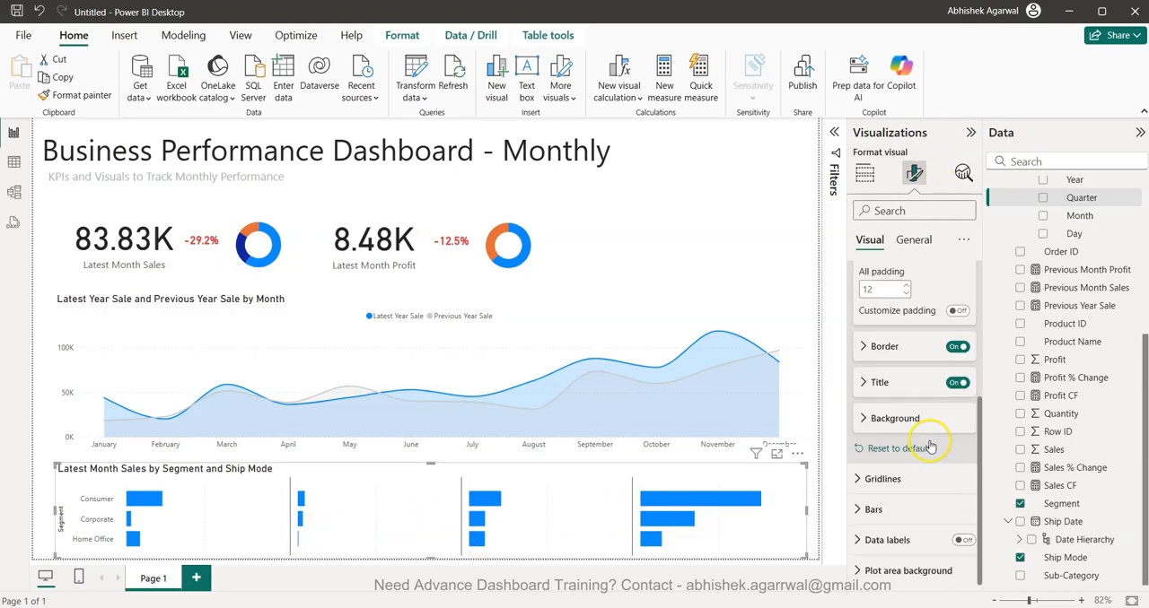
- Turn on data labels for the Latest Month Sales by Segment and Ship Mode bar chart
{"action": "left_click", "coordinate": [964, 541]}
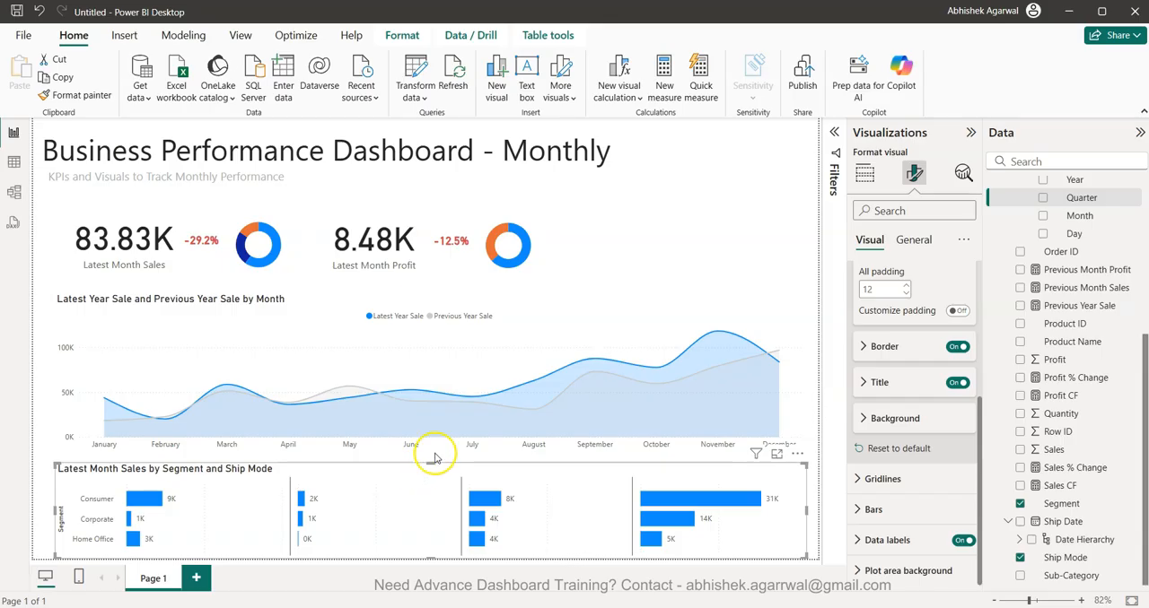
- Move the line chart up slightly and extend the bar chart's upper edge to make room for the ship mode headers
{"action": "left_click", "coordinate": [512, 305]}
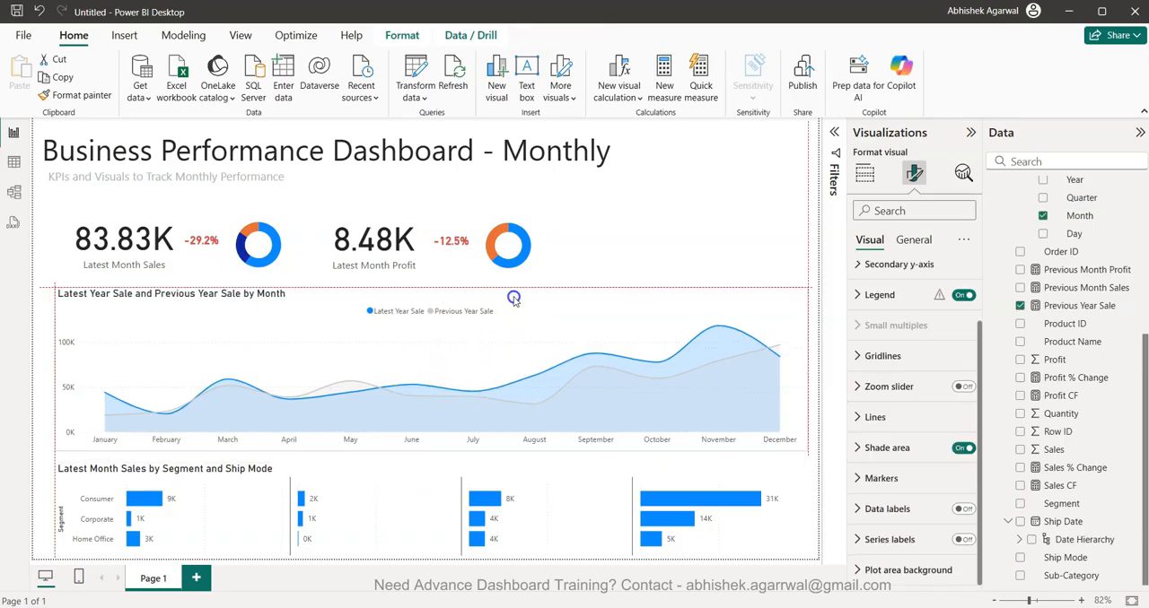
{"action": "left_click", "coordinate": [489, 474]}
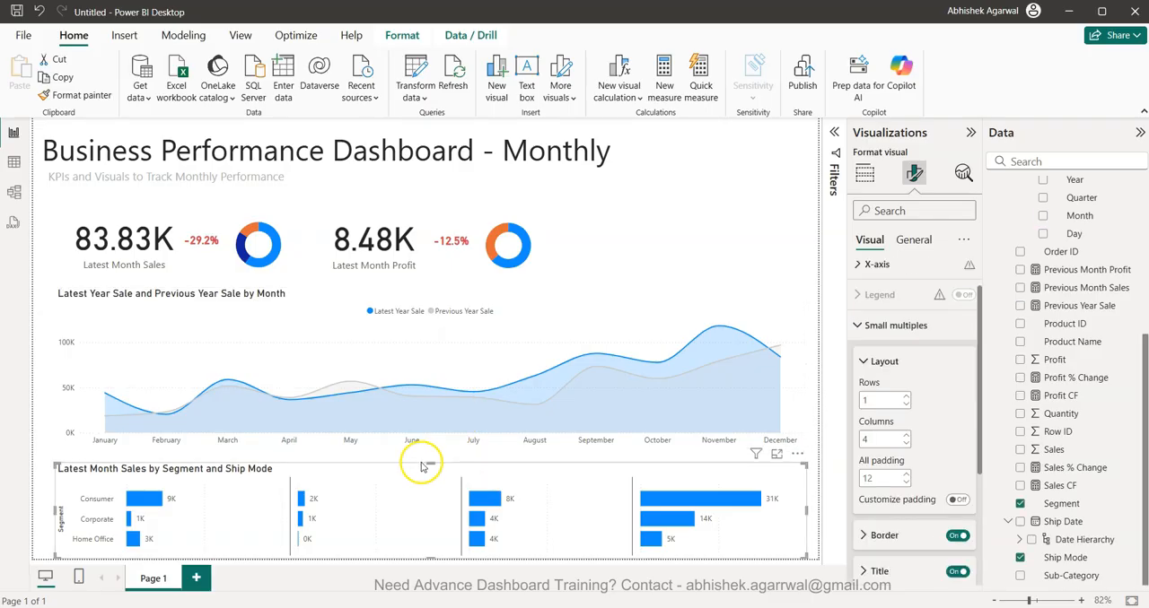
{"action": "left_click_drag", "start_coordinate": [428, 463], "coordinate": [436, 454]}
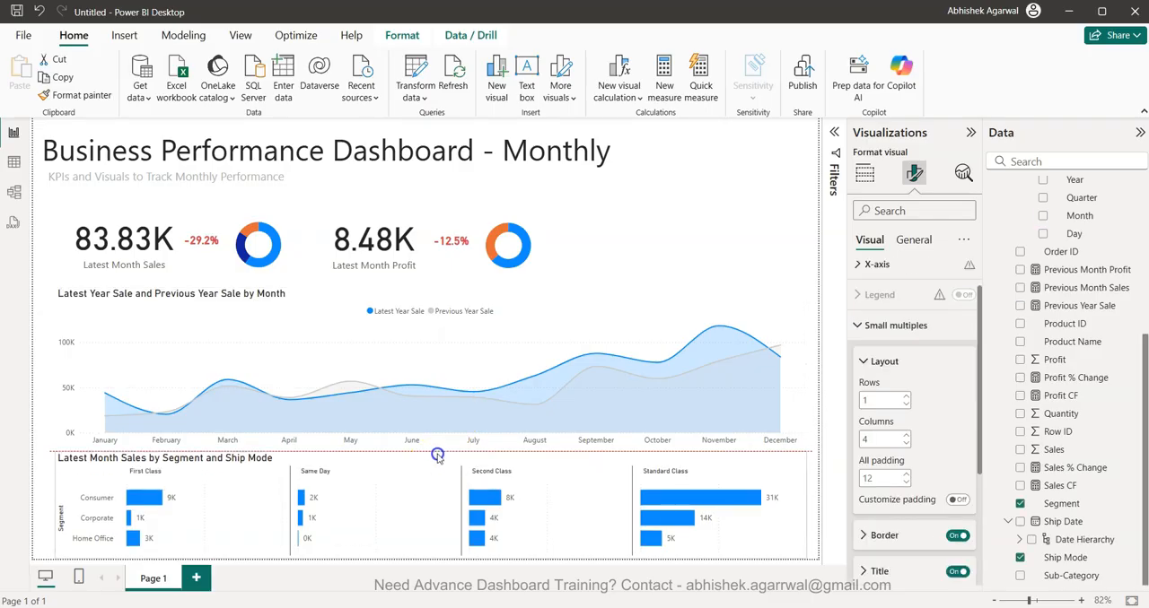
{"action": "left_click", "coordinate": [814, 407]}
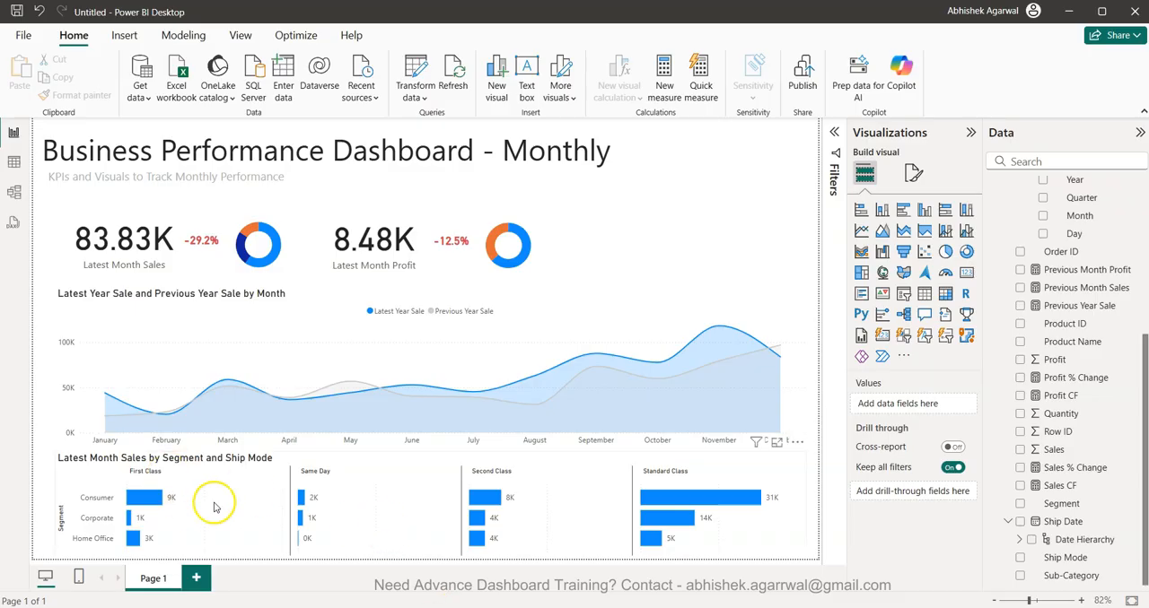
{"action": "mouse_move", "coordinate": [475, 538]}
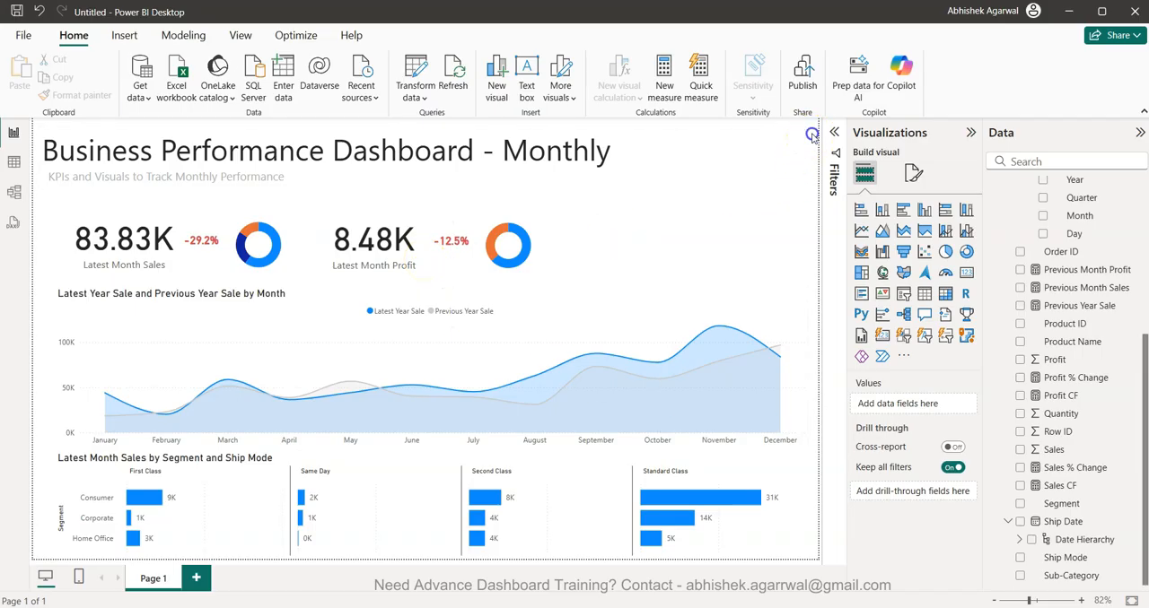
- Give the page's canvas background a light grey color with 30% transparency
{"action": "left_click", "coordinate": [913, 173]}
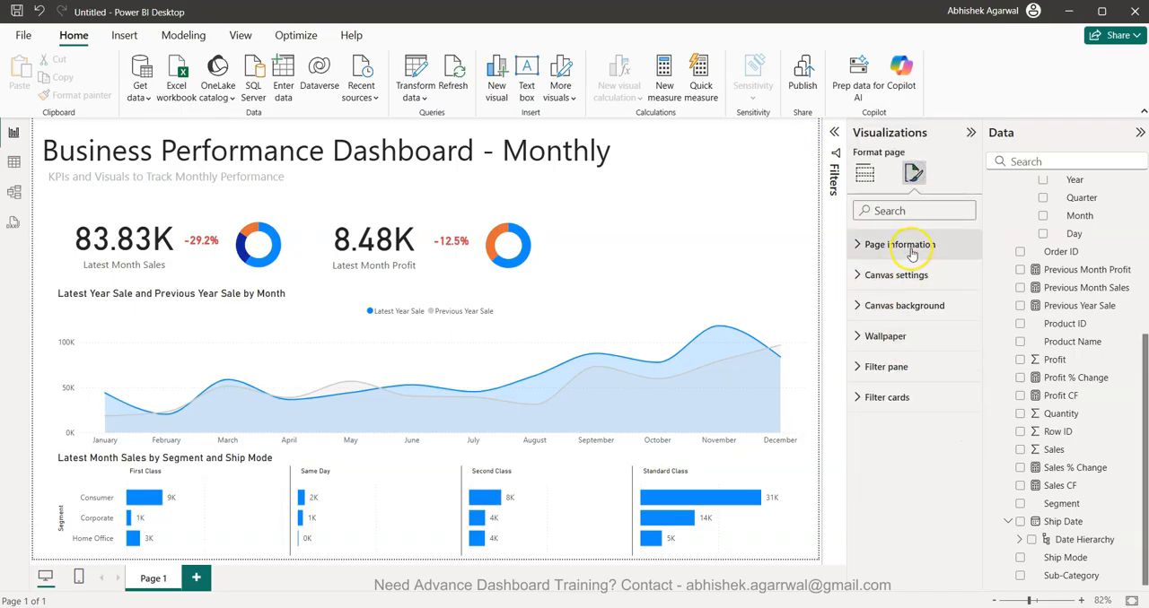
{"action": "left_click", "coordinate": [914, 309]}
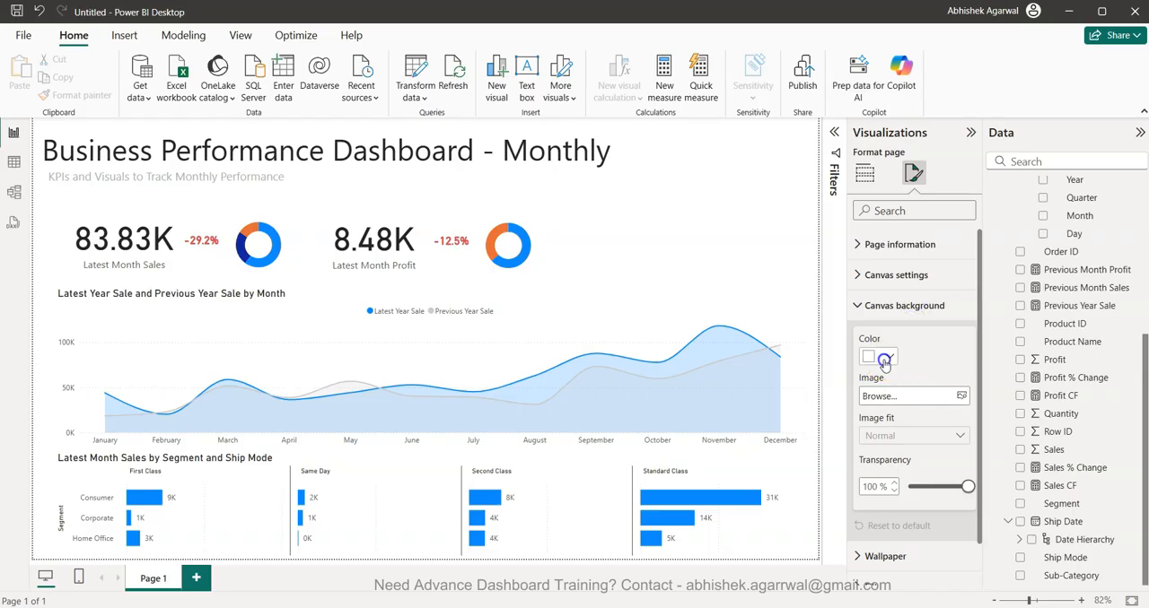
{"action": "left_click", "coordinate": [879, 357]}
{"action": "left_click", "coordinate": [879, 153]}
{"action": "left_click", "coordinate": [887, 360]}
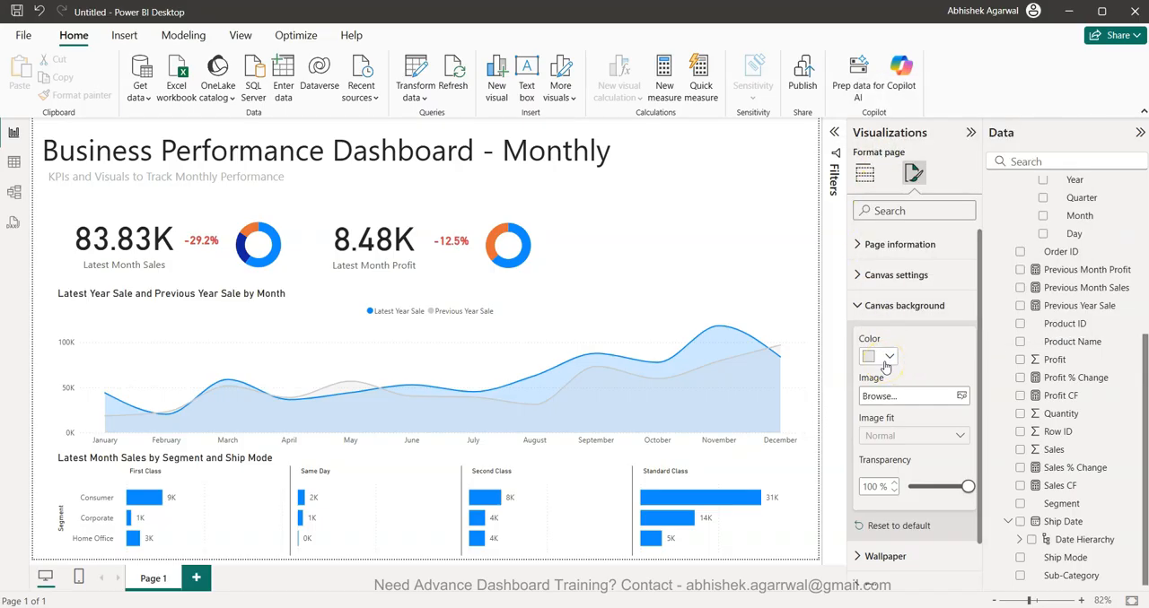
{"action": "left_click_drag", "start_coordinate": [967, 486], "coordinate": [954, 489]}
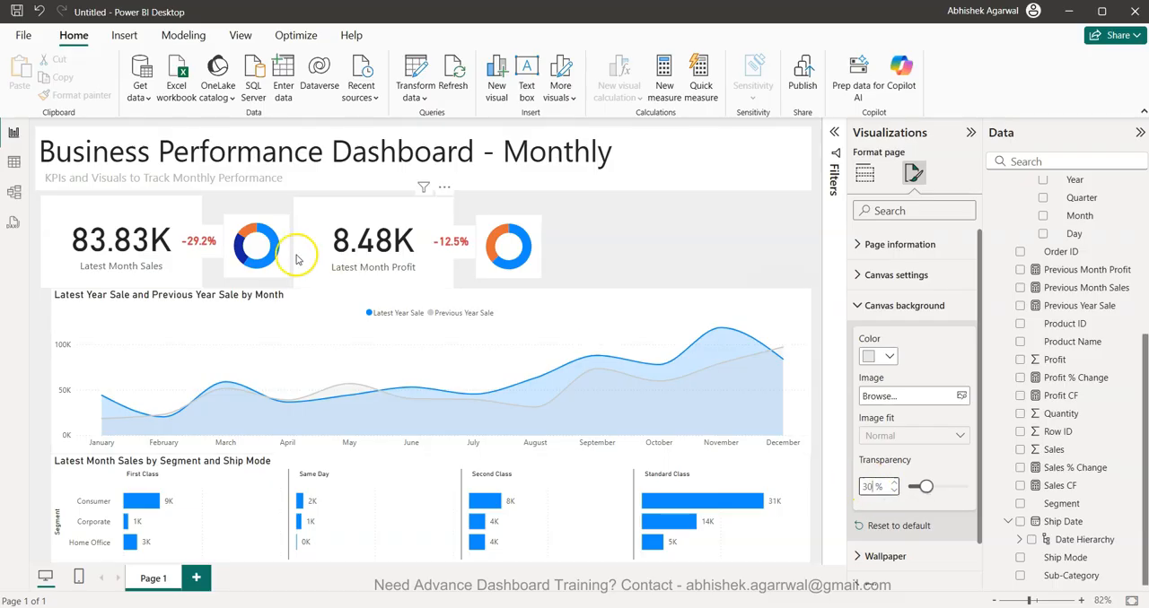
- Turn on a white background for both the Latest Month Sales and Latest Month Profit KPI groups
{"action": "left_click", "coordinate": [149, 205]}
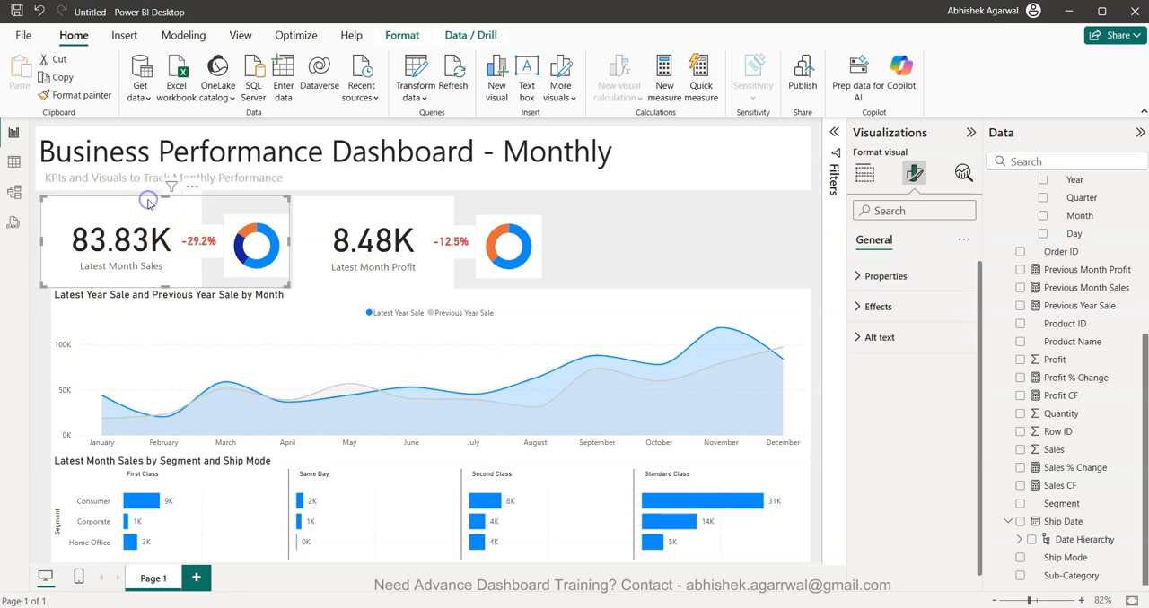
{"action": "left_click", "coordinate": [877, 306]}
{"action": "left_click", "coordinate": [955, 343]}
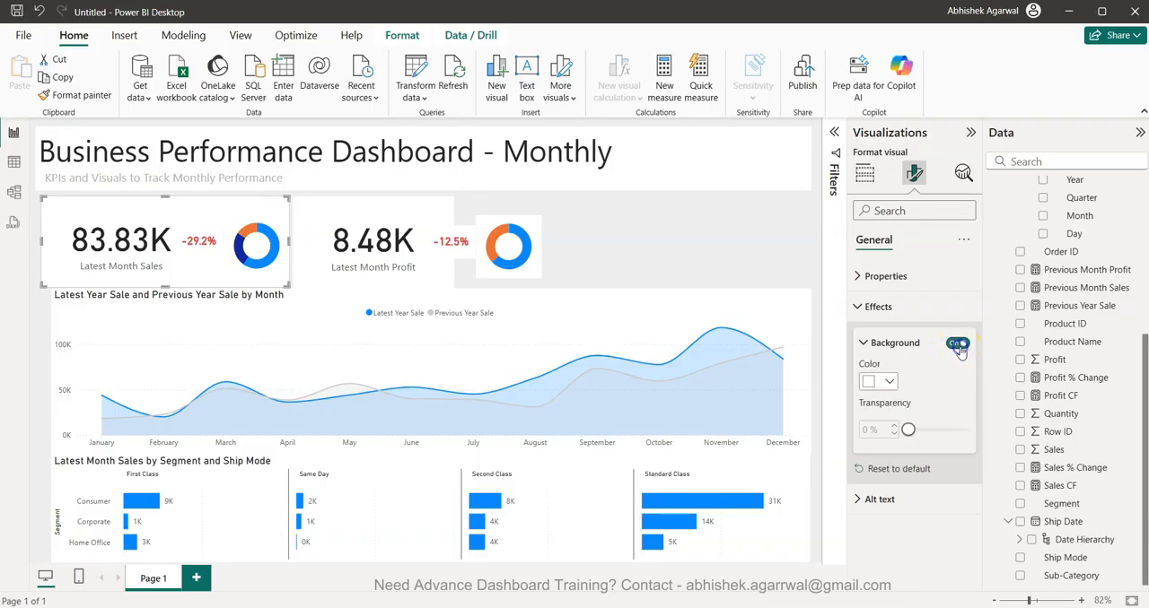
{"action": "left_click", "coordinate": [434, 221]}
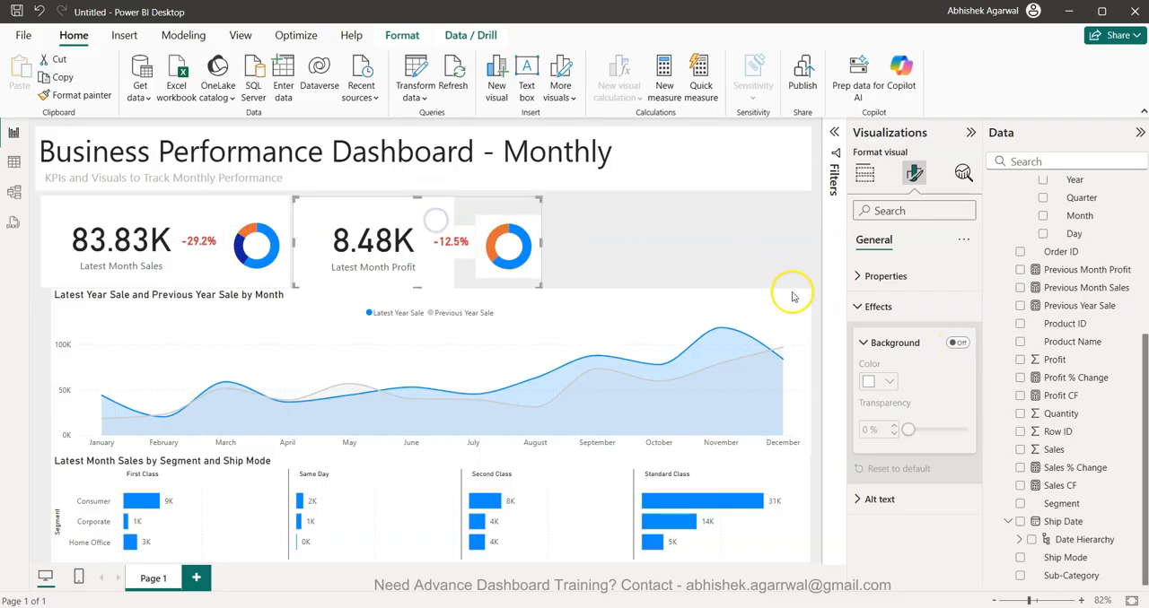
{"action": "left_click", "coordinate": [962, 347]}
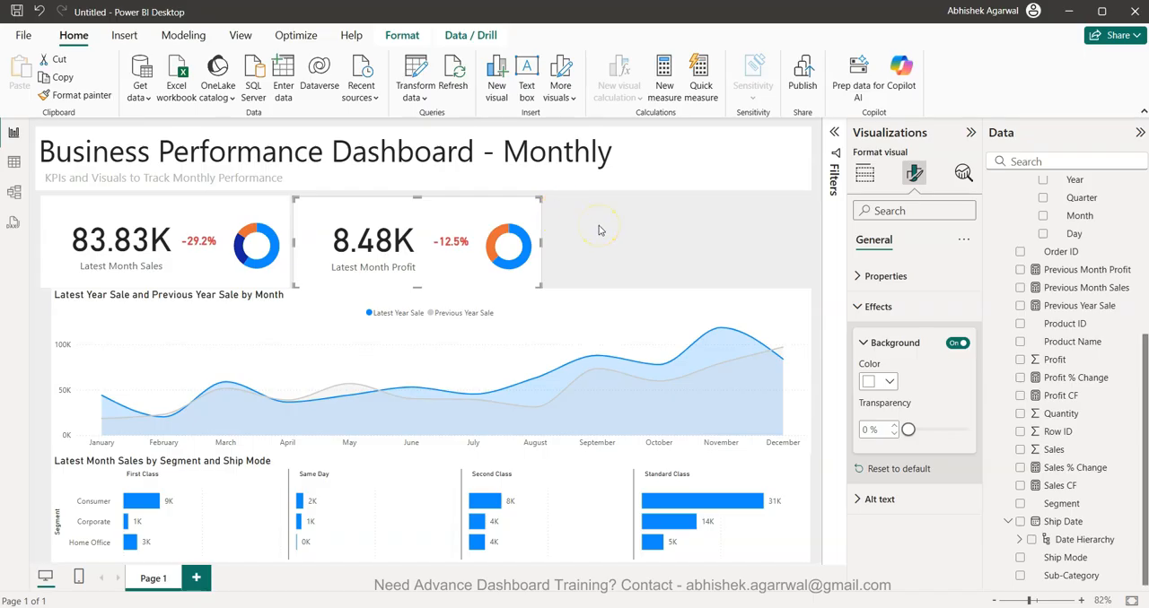
- Lower the line chart's upper edge and nudge the chart up, leaving a narrow gap below the KPI cards
{"action": "left_click_drag", "start_coordinate": [386, 220], "coordinate": [386, 218]}
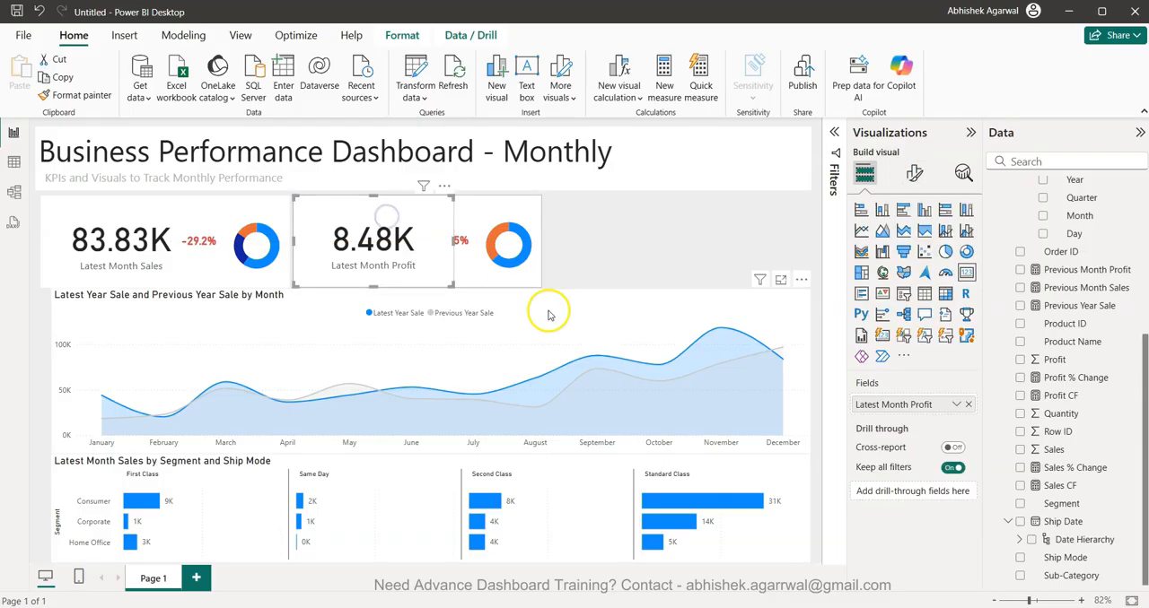
{"action": "left_click", "coordinate": [516, 314]}
{"action": "left_click_drag", "start_coordinate": [434, 291], "coordinate": [435, 299]}
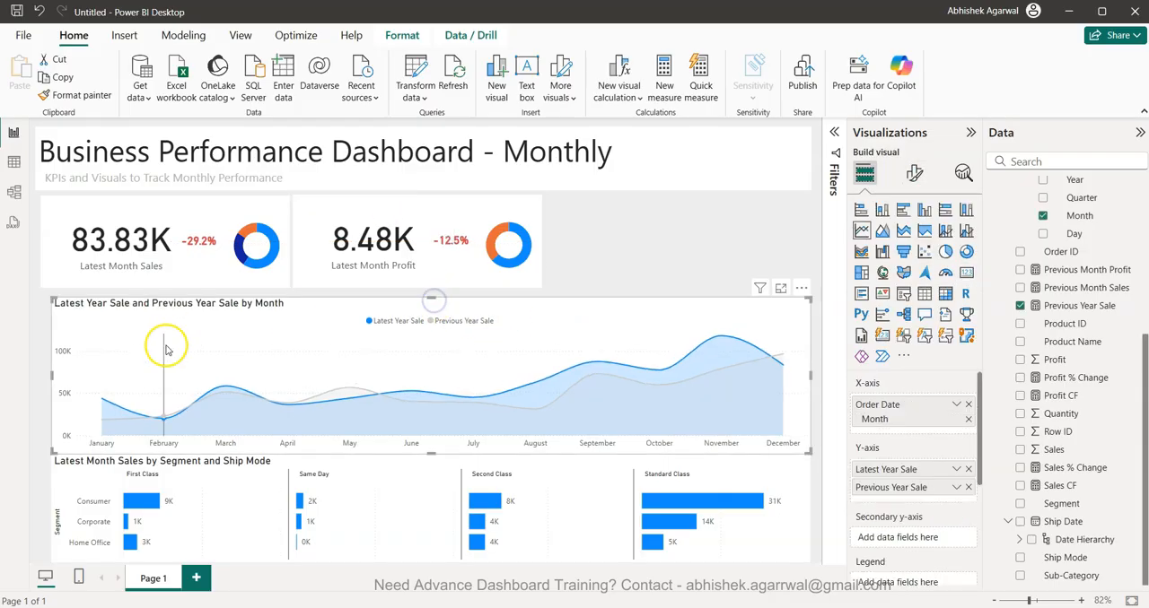
{"action": "key", "text": "Up"}
{"action": "key", "text": "Up"}
{"action": "key", "text": "Up"}
{"action": "key", "text": "Up"}
{"action": "key", "text": "Up"}
{"action": "key", "text": "Up"}
{"action": "key", "text": "Up"}
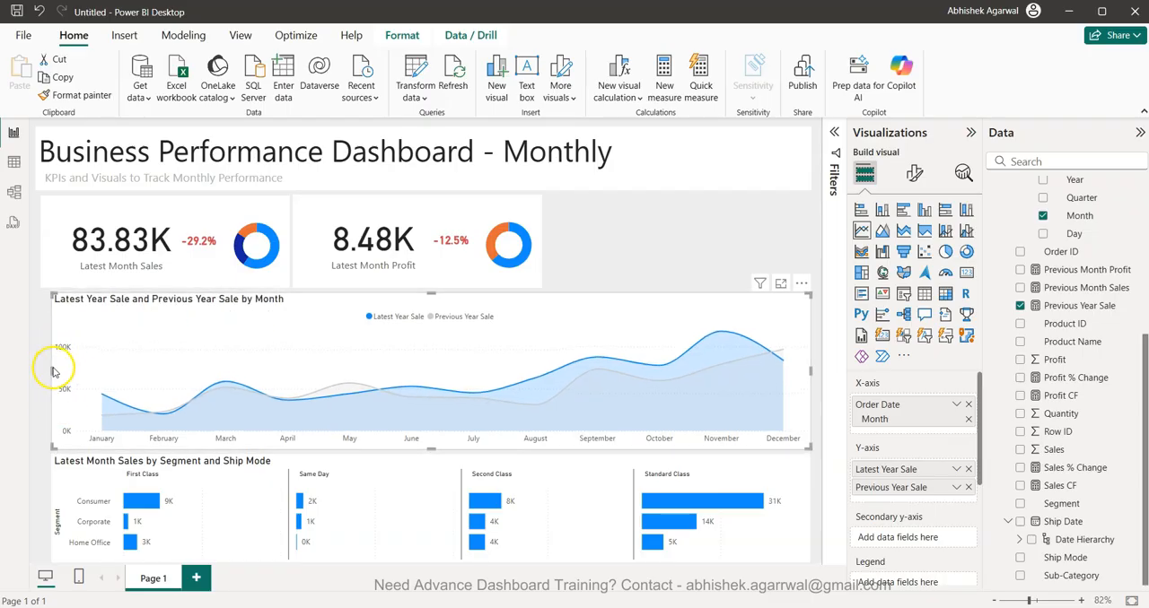
- Shift the Latest Month Sales KPI group to the page's left margin and extend the line chart's left edge to align with it
{"action": "left_click_drag", "start_coordinate": [47, 373], "coordinate": [37, 373]}
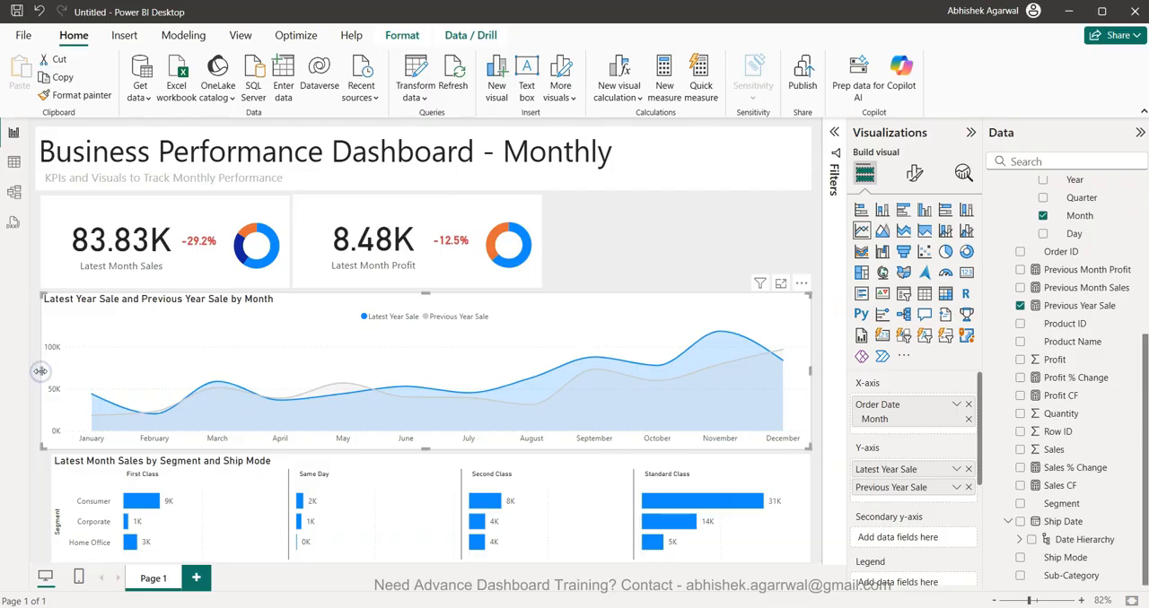
{"action": "mouse_move", "coordinate": [303, 412]}
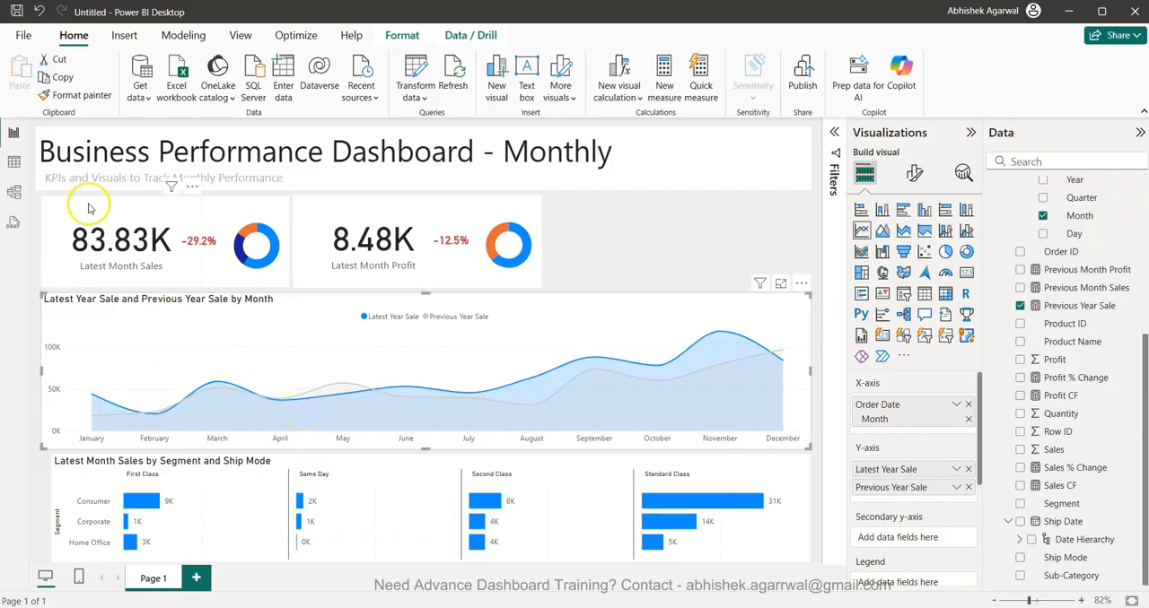
{"action": "left_click_drag", "start_coordinate": [70, 214], "coordinate": [65, 213]}
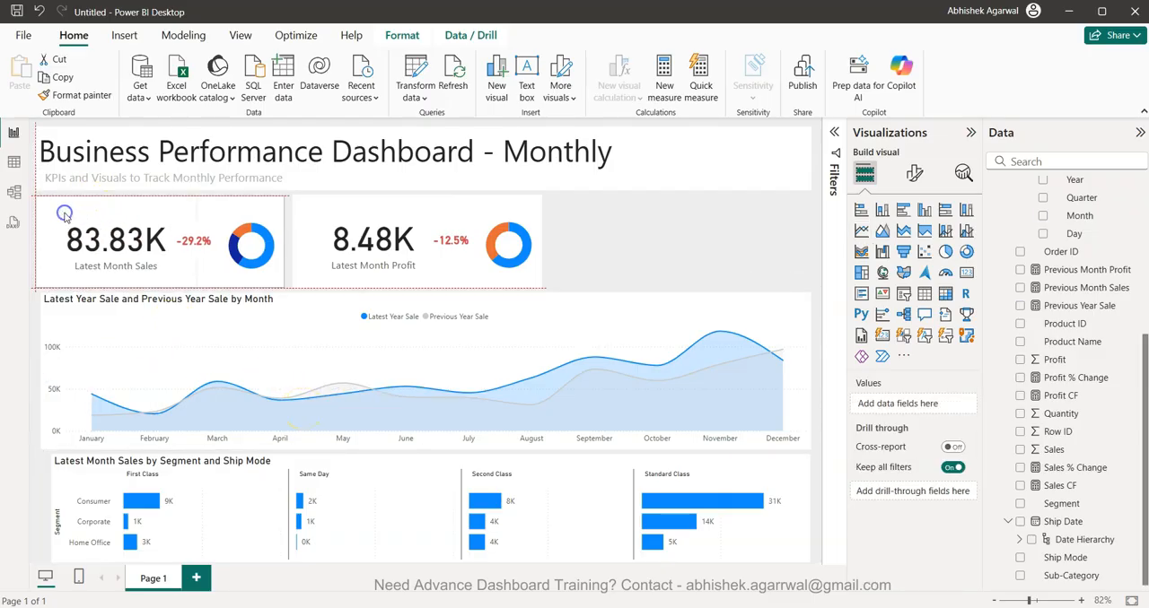
{"action": "left_click", "coordinate": [268, 319]}
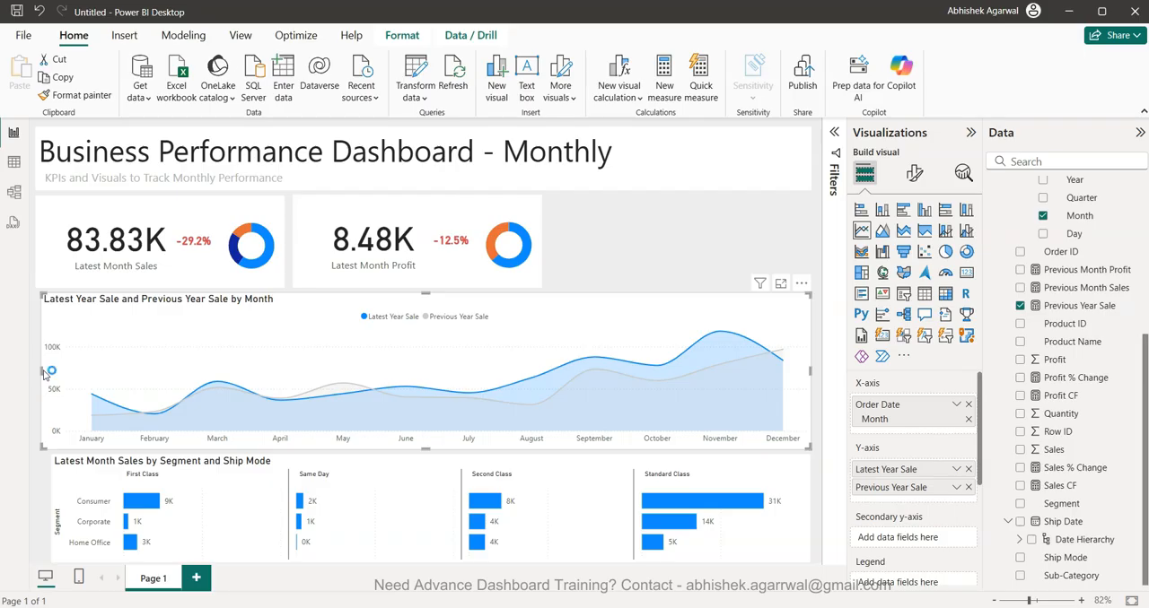
{"action": "left_click_drag", "start_coordinate": [43, 372], "coordinate": [36, 370]}
- Extend the bar chart's left edge to align with the line chart above it
{"action": "left_click", "coordinate": [90, 471]}
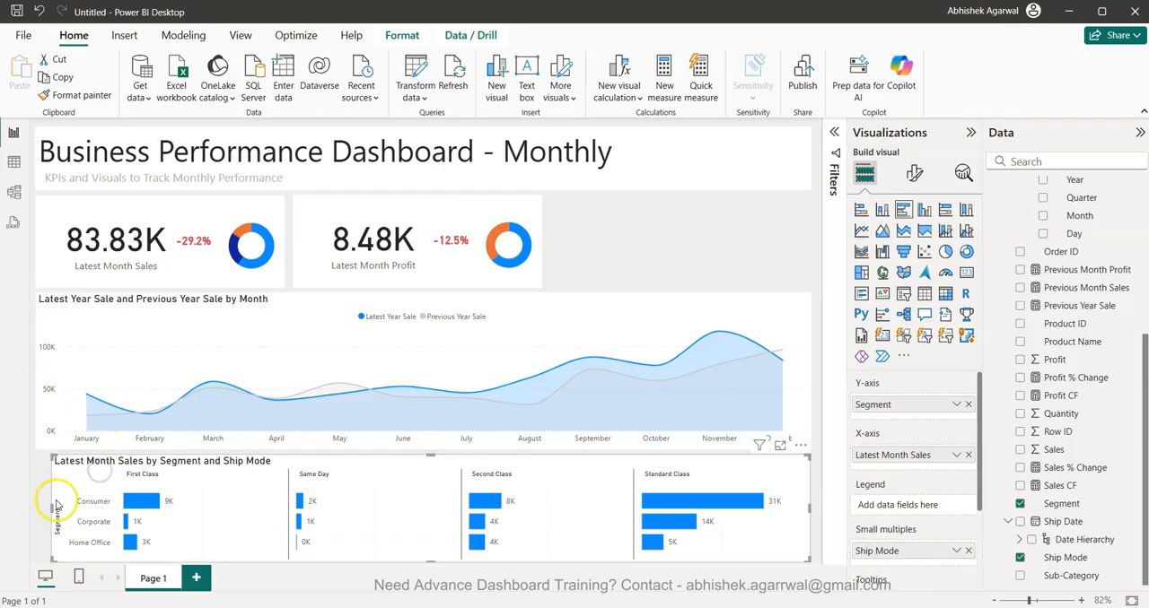
{"action": "left_click_drag", "start_coordinate": [51, 510], "coordinate": [36, 511]}
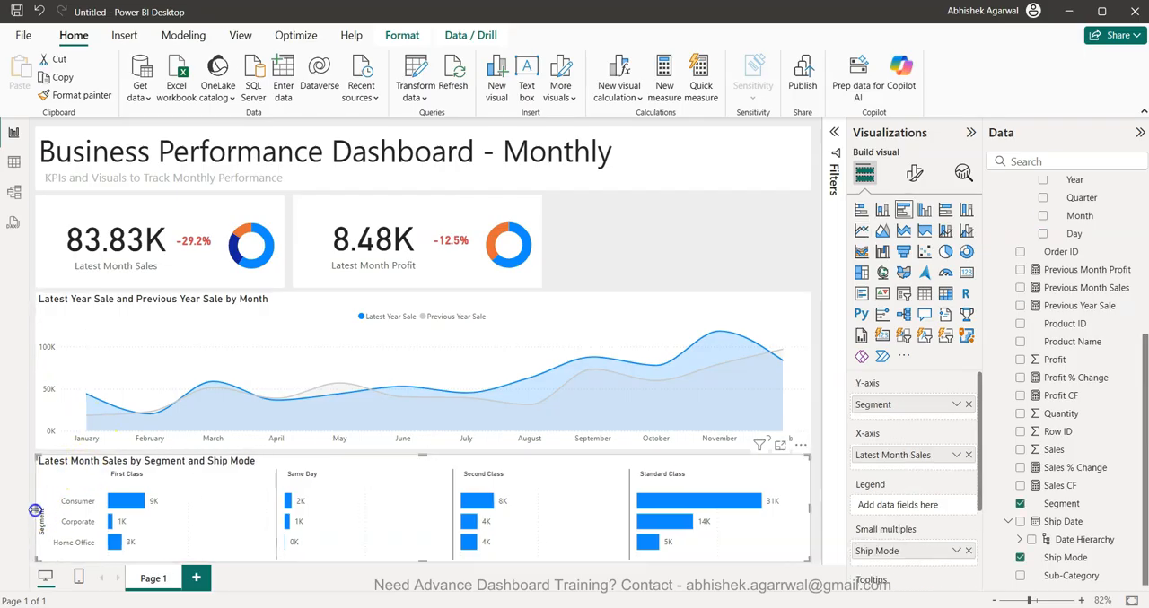
{"action": "left_click", "coordinate": [816, 500]}
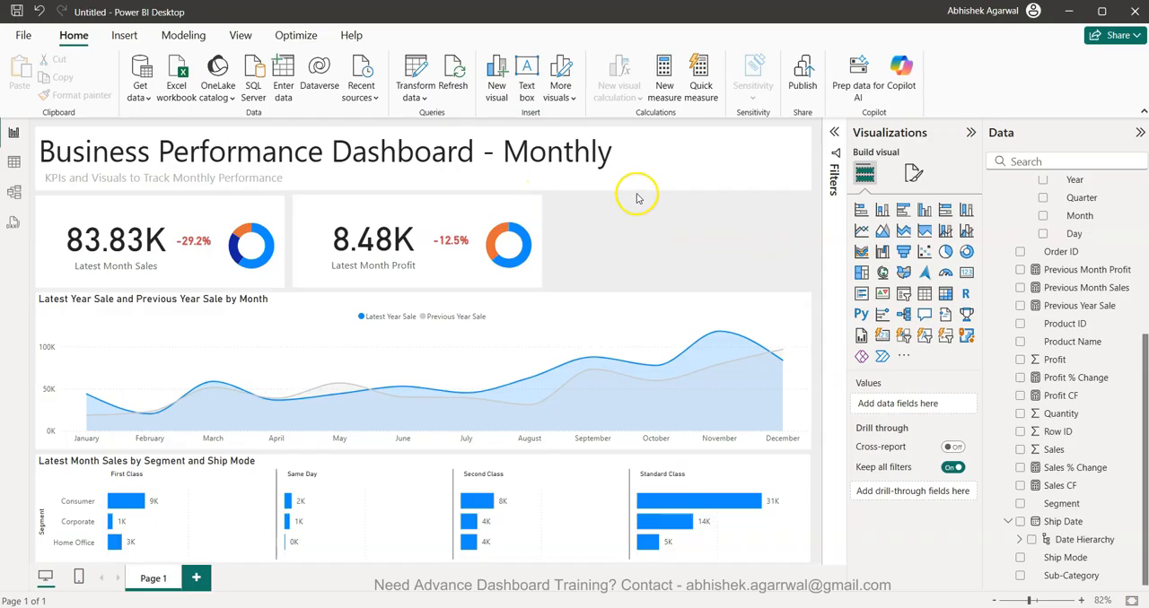
- Change the canvas type to Custom and set its width to 1400 px
{"action": "left_click", "coordinate": [678, 244]}
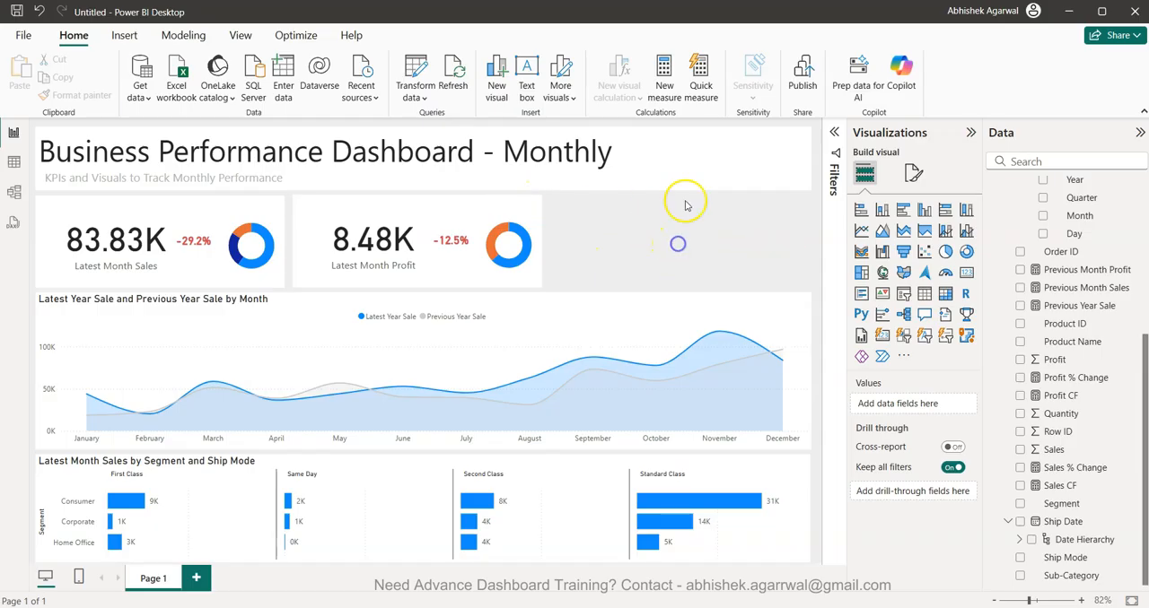
{"action": "left_click", "coordinate": [914, 175]}
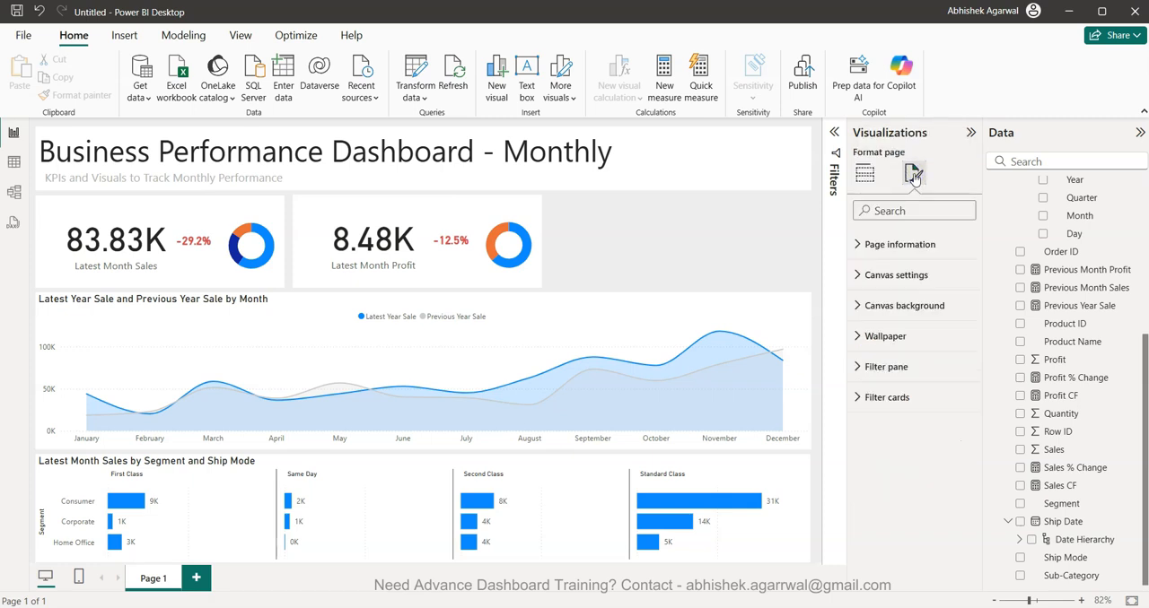
{"action": "left_click", "coordinate": [904, 275]}
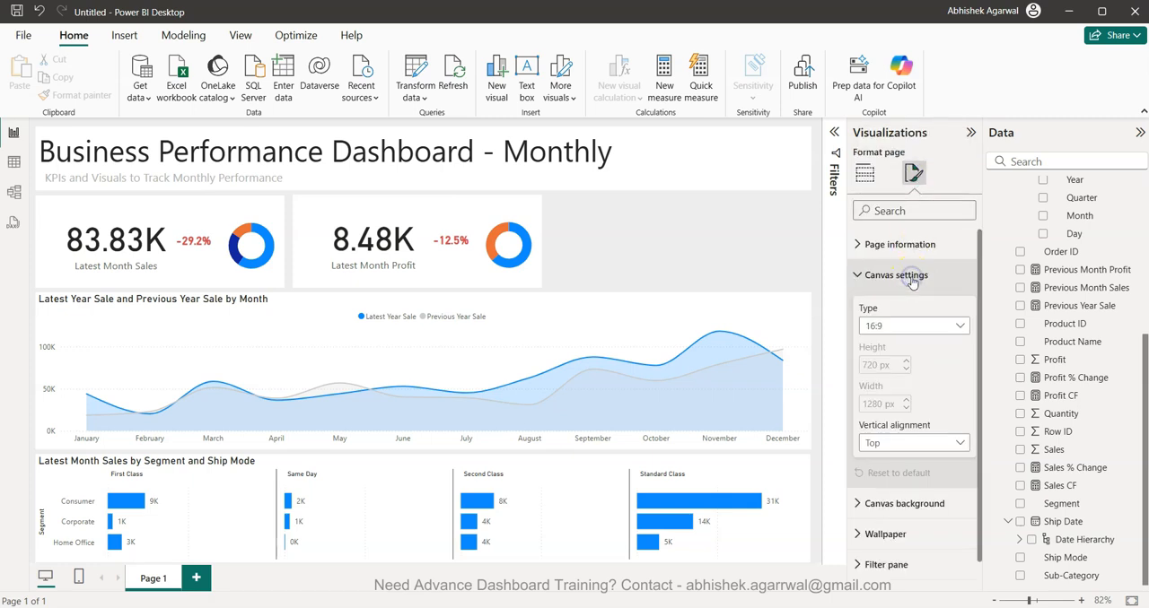
{"action": "left_click", "coordinate": [908, 328]}
{"action": "left_click", "coordinate": [914, 411]}
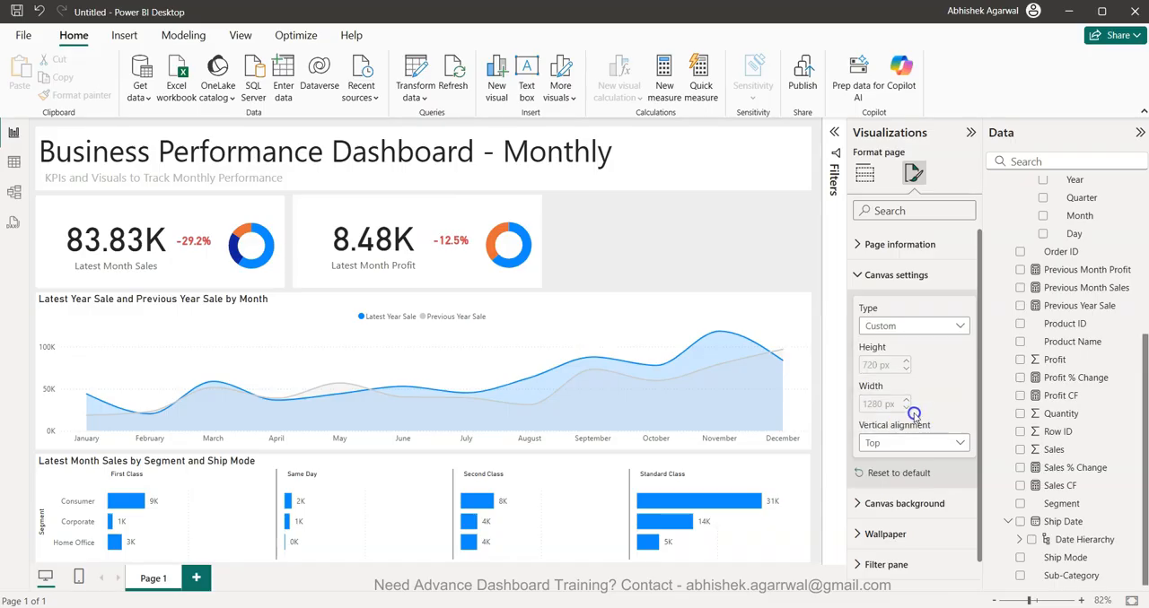
{"action": "double_click", "coordinate": [875, 403]}
{"action": "type", "text": "1"}
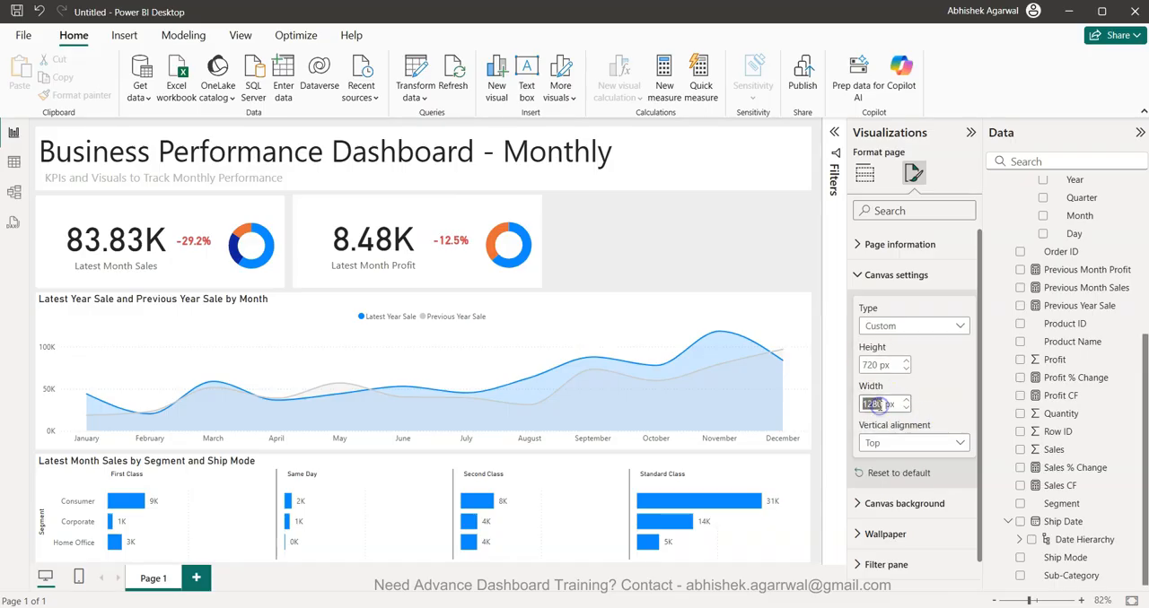
{"action": "type", "text": "400"}
{"action": "key", "text": "Return"}
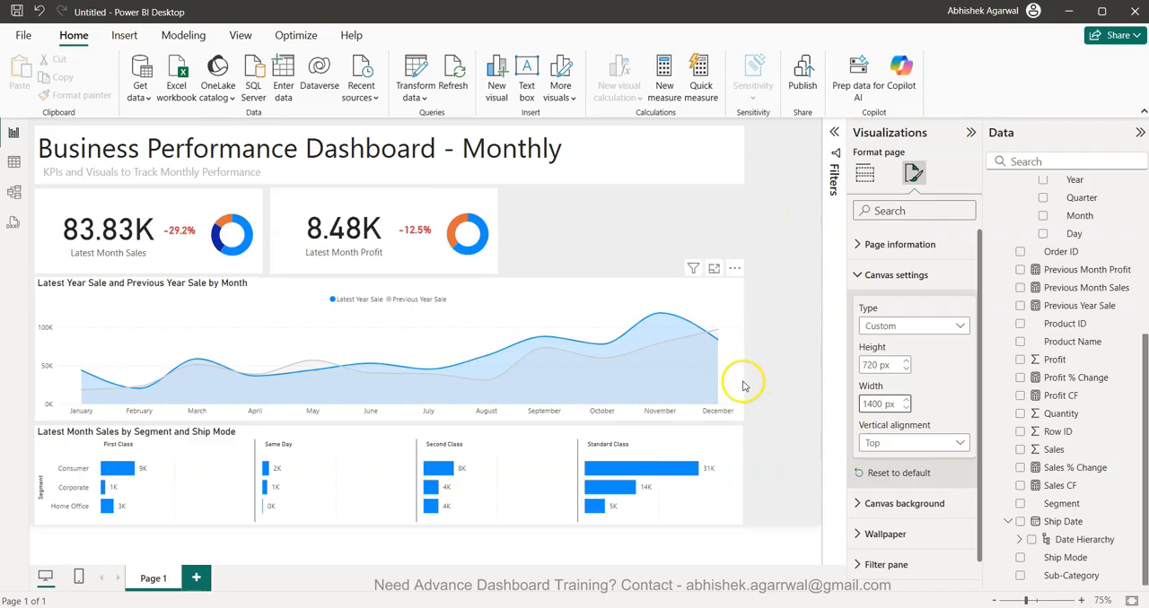
- Add a Category slicer and narrow it to fit in the space beside the Latest Month Profit KPI
{"action": "left_click", "coordinate": [763, 208]}
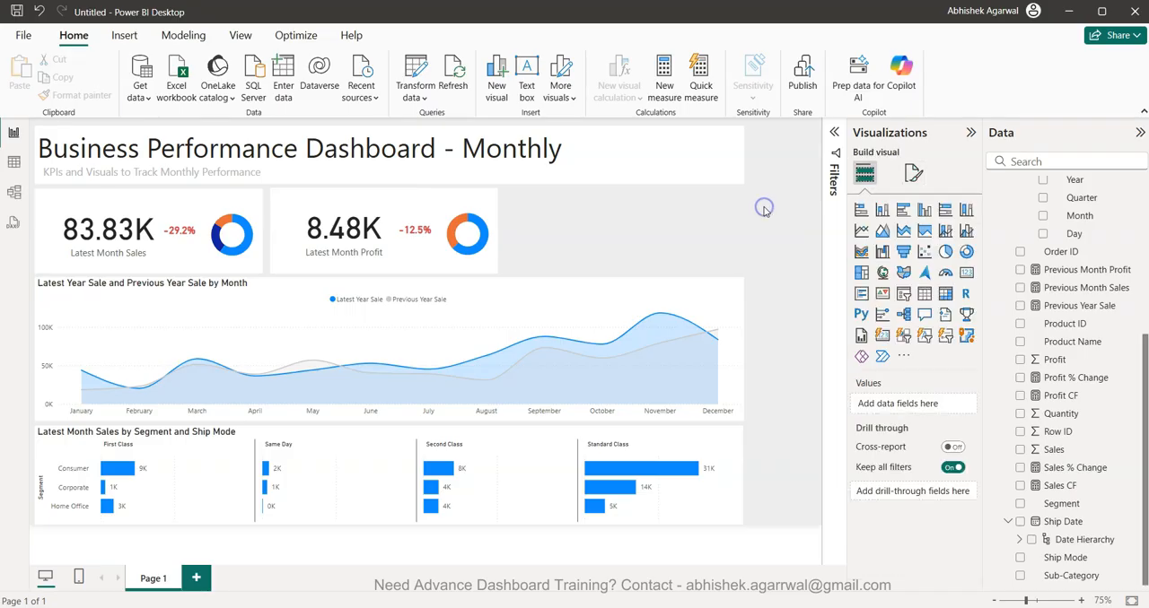
{"action": "left_click", "coordinate": [902, 294]}
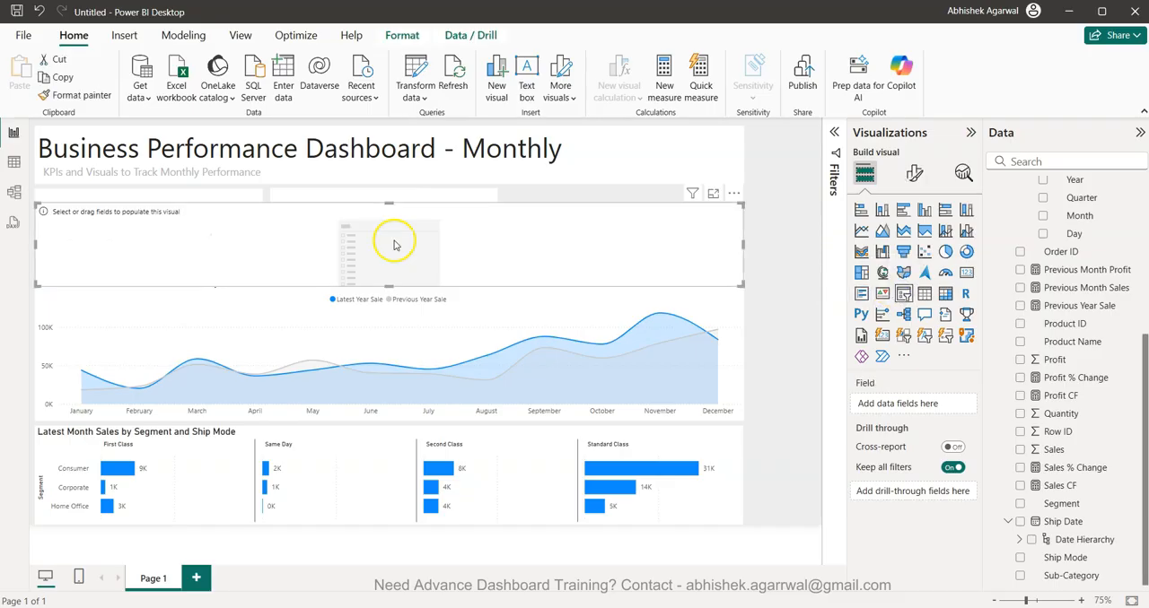
{"action": "left_click_drag", "start_coordinate": [406, 240], "coordinate": [432, 226]}
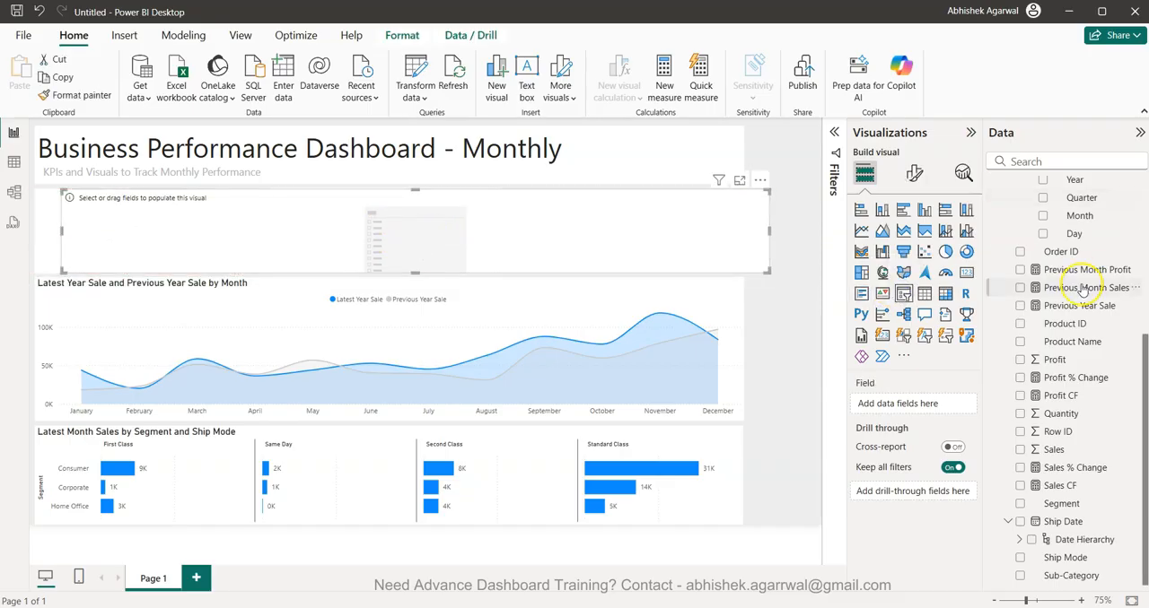
{"action": "scroll", "coordinate": [1089, 269], "scroll_direction": "up", "scroll_amount": 5}
{"action": "left_click", "coordinate": [1020, 206]}
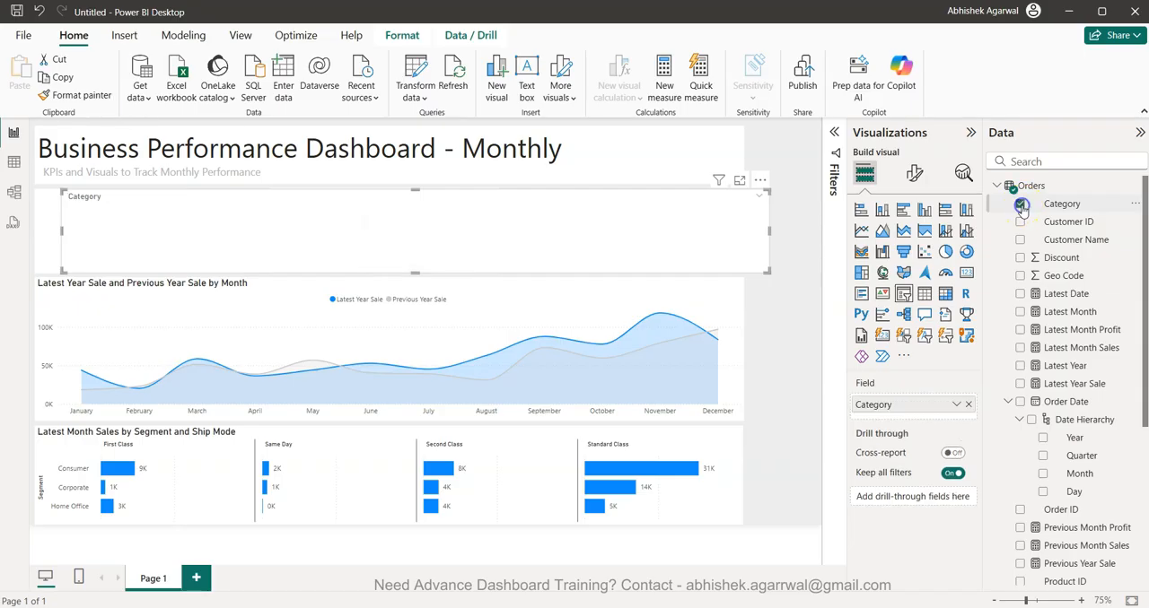
{"action": "left_click_drag", "start_coordinate": [58, 227], "coordinate": [597, 248]}
- Widen the dashboard title text box to the right edge of the enlarged canvas
{"action": "left_click", "coordinate": [679, 142]}
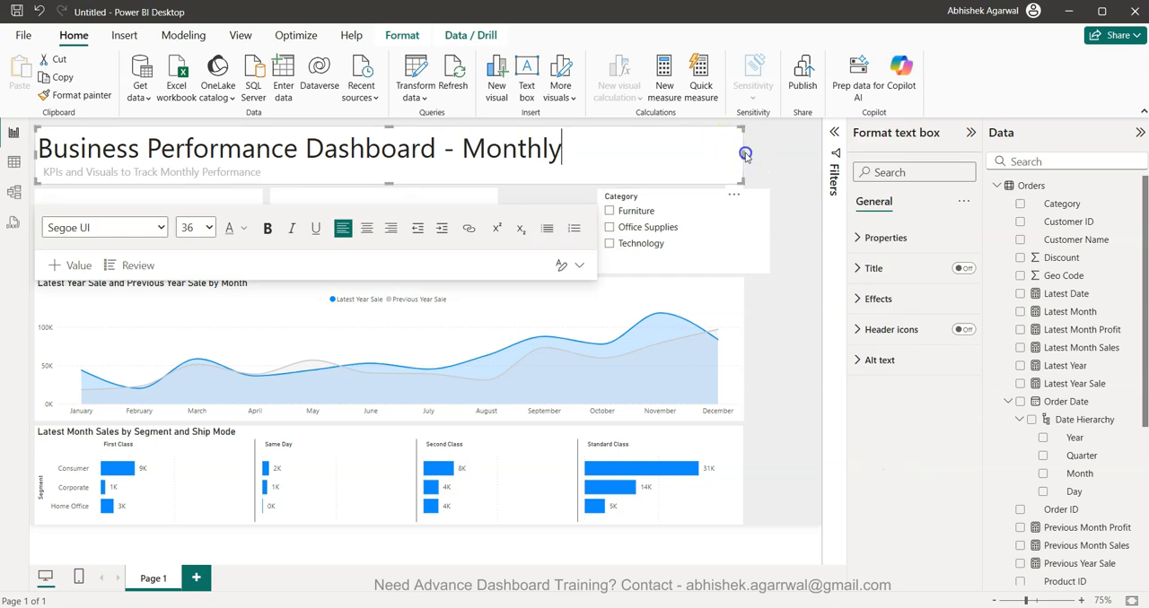
{"action": "left_click", "coordinate": [756, 153]}
{"action": "left_click", "coordinate": [723, 152]}
{"action": "left_click_drag", "start_coordinate": [747, 157], "coordinate": [815, 156]}
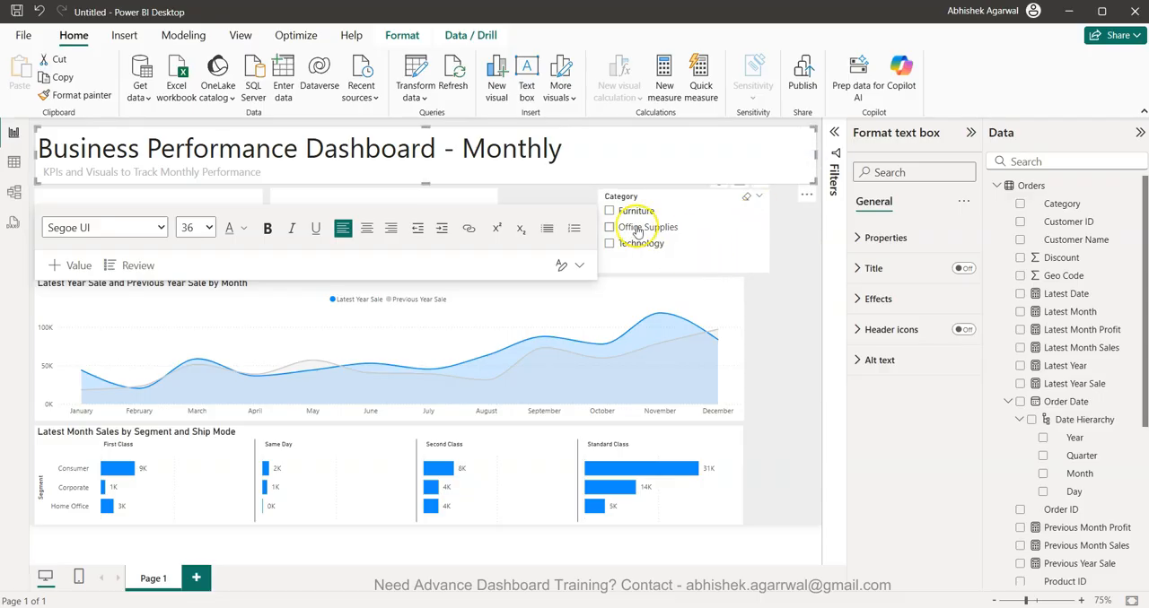
- Change the Category slicer's style to Dropdown and place it inside the title banner, beside the dashboard title
{"action": "left_click", "coordinate": [661, 260]}
{"action": "left_click", "coordinate": [898, 276]}
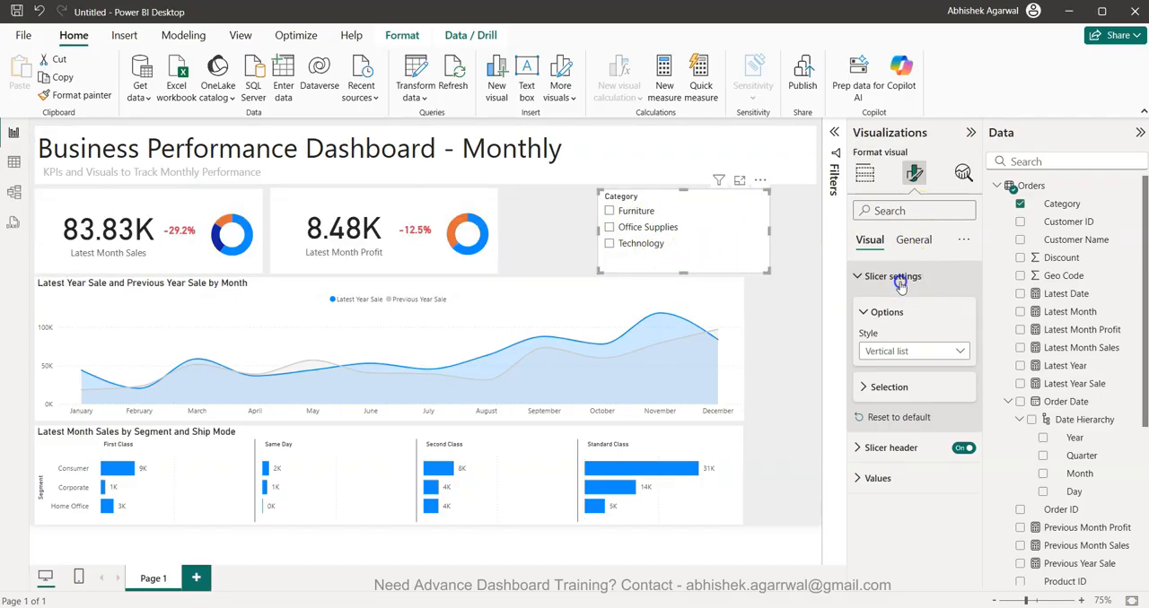
{"action": "left_click", "coordinate": [912, 352]}
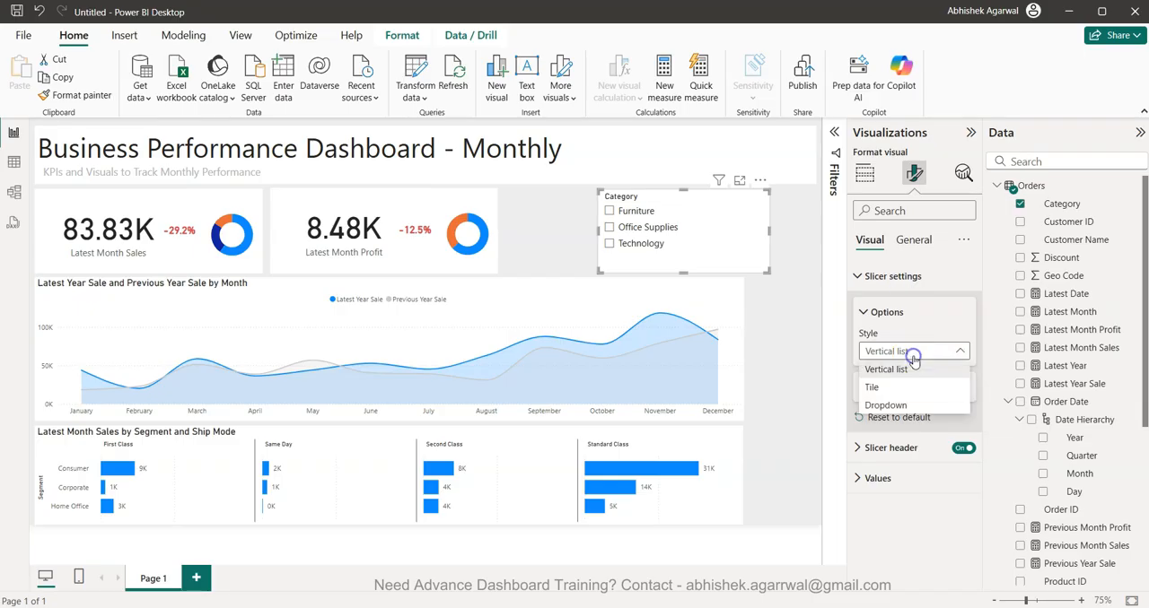
{"action": "left_click", "coordinate": [917, 404]}
{"action": "left_click_drag", "start_coordinate": [682, 269], "coordinate": [745, 145]}
{"action": "left_click", "coordinate": [763, 244]}
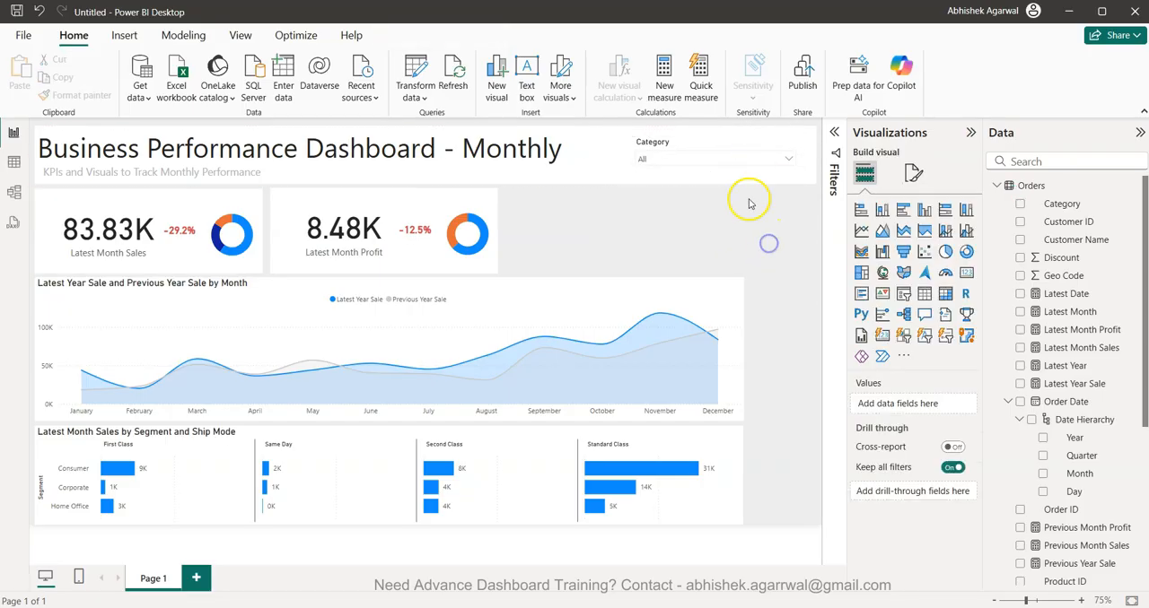
- Test the Category slicer by filtering the dashboard to Furniture, Office Supplies and Technology in turn, leaving Technology selected
{"action": "left_click", "coordinate": [740, 166]}
{"action": "left_click", "coordinate": [680, 175]}
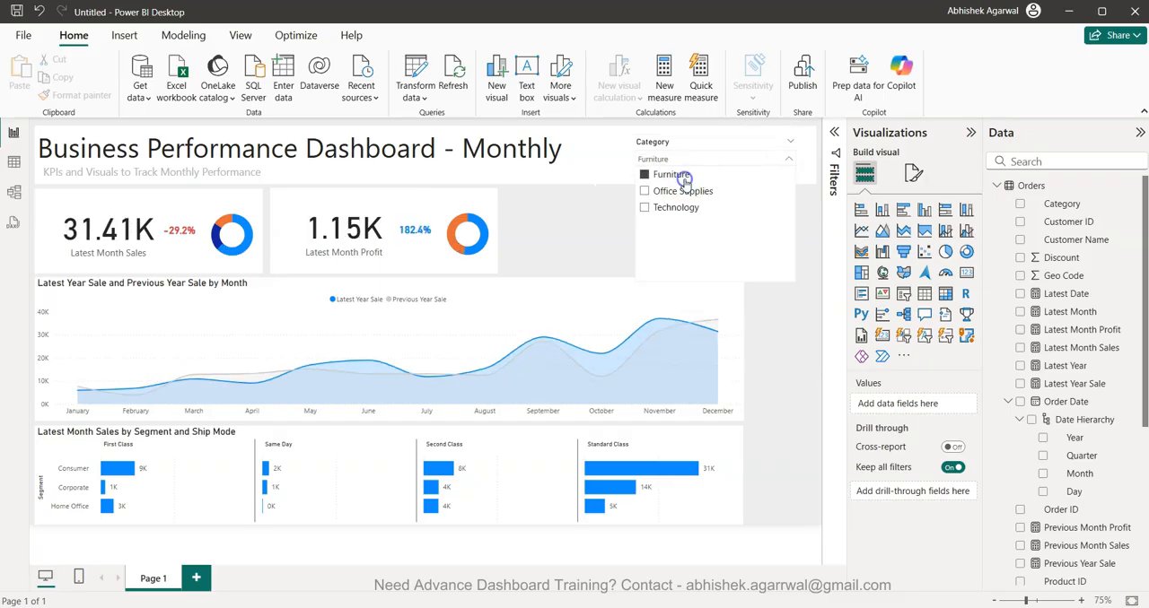
{"action": "left_click", "coordinate": [683, 191]}
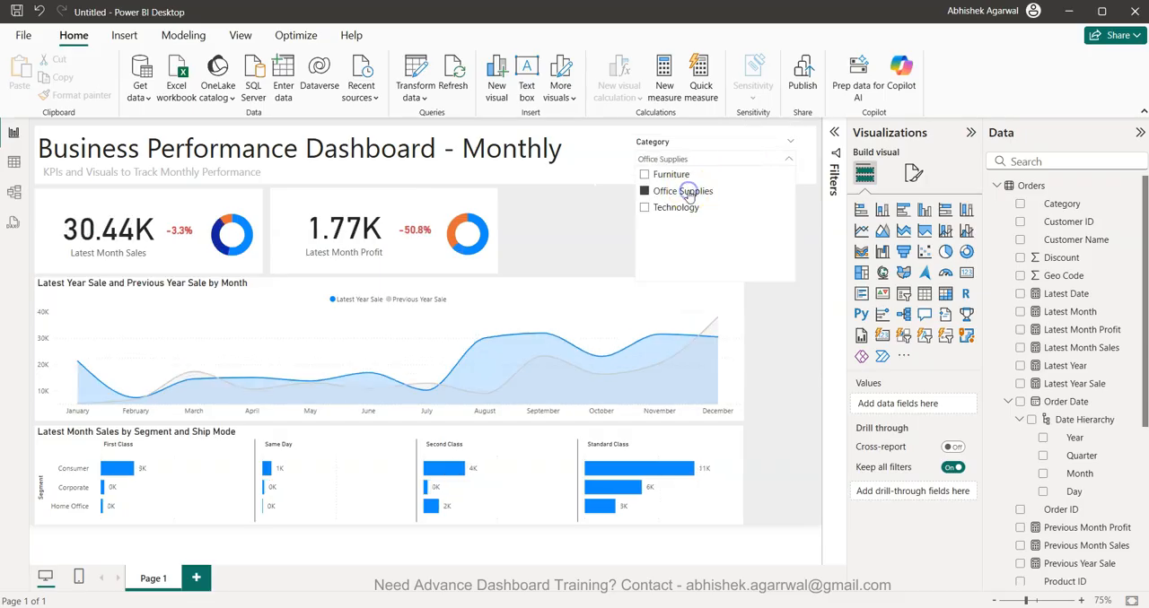
{"action": "left_click", "coordinate": [675, 208]}
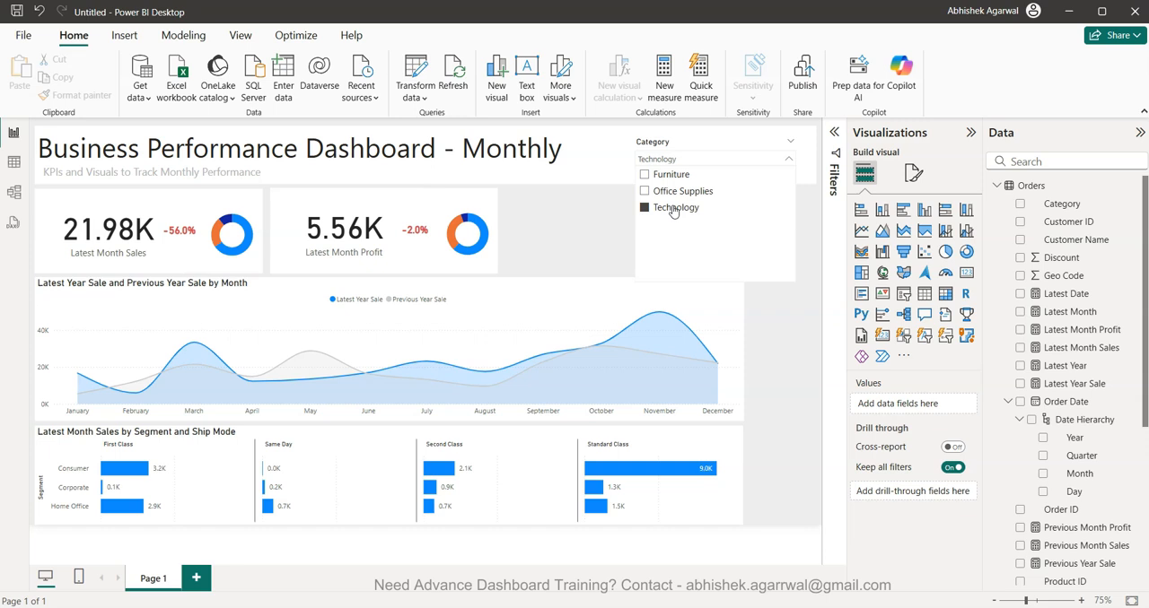
{"action": "left_click", "coordinate": [803, 336]}
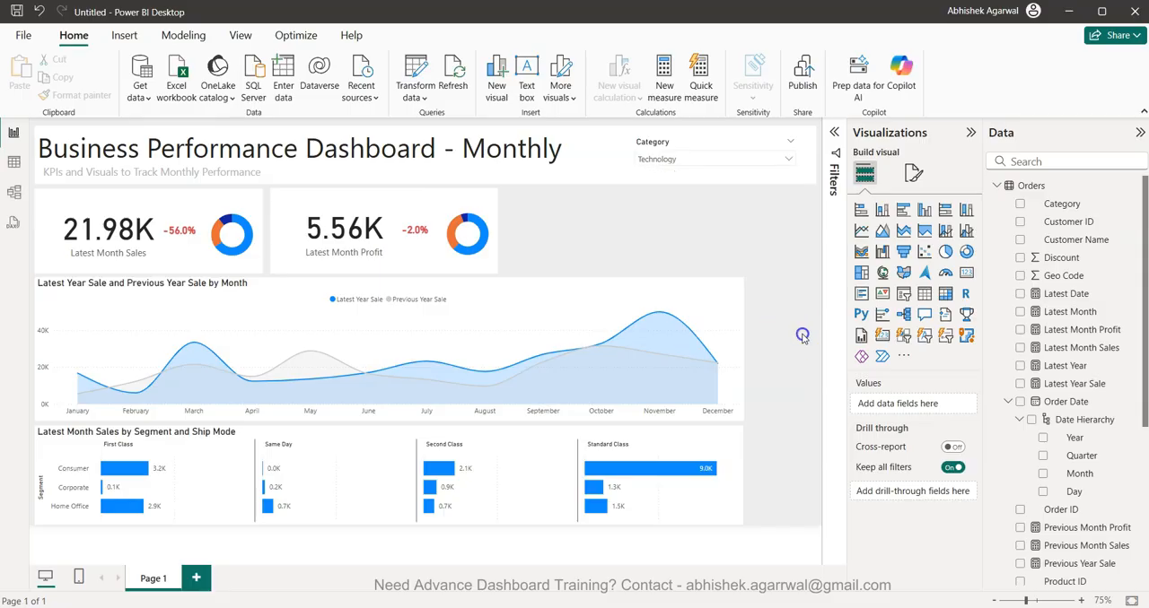